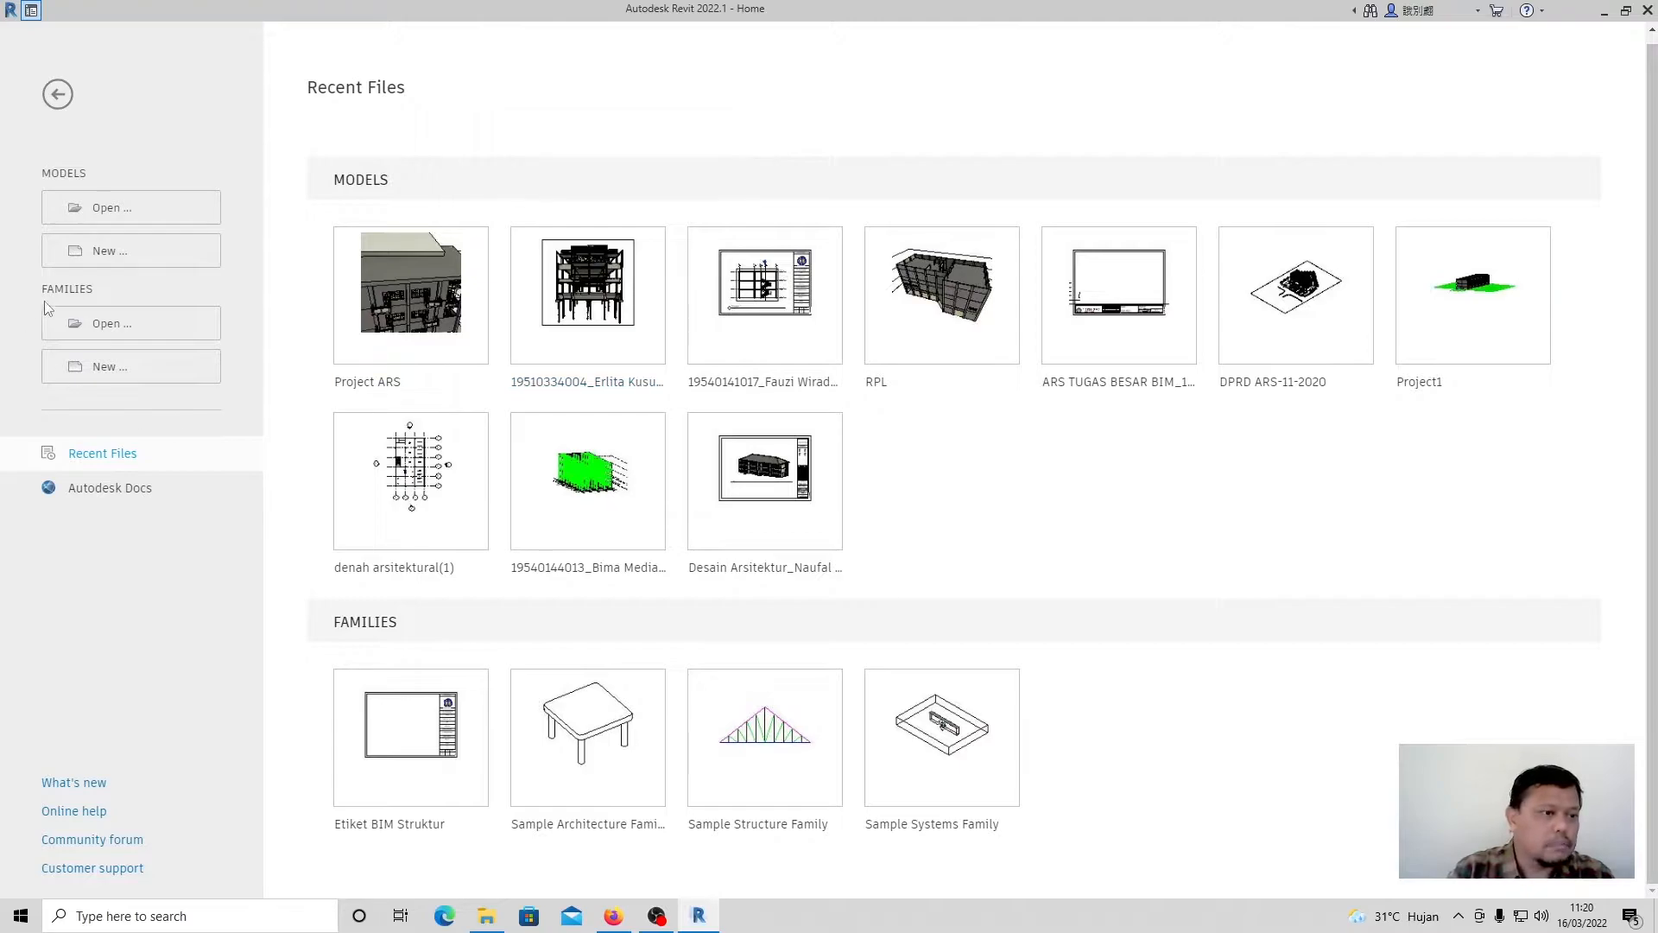
Create a new project from the Structural Template and open the Level 1 structural plan.
left_click(76, 253)
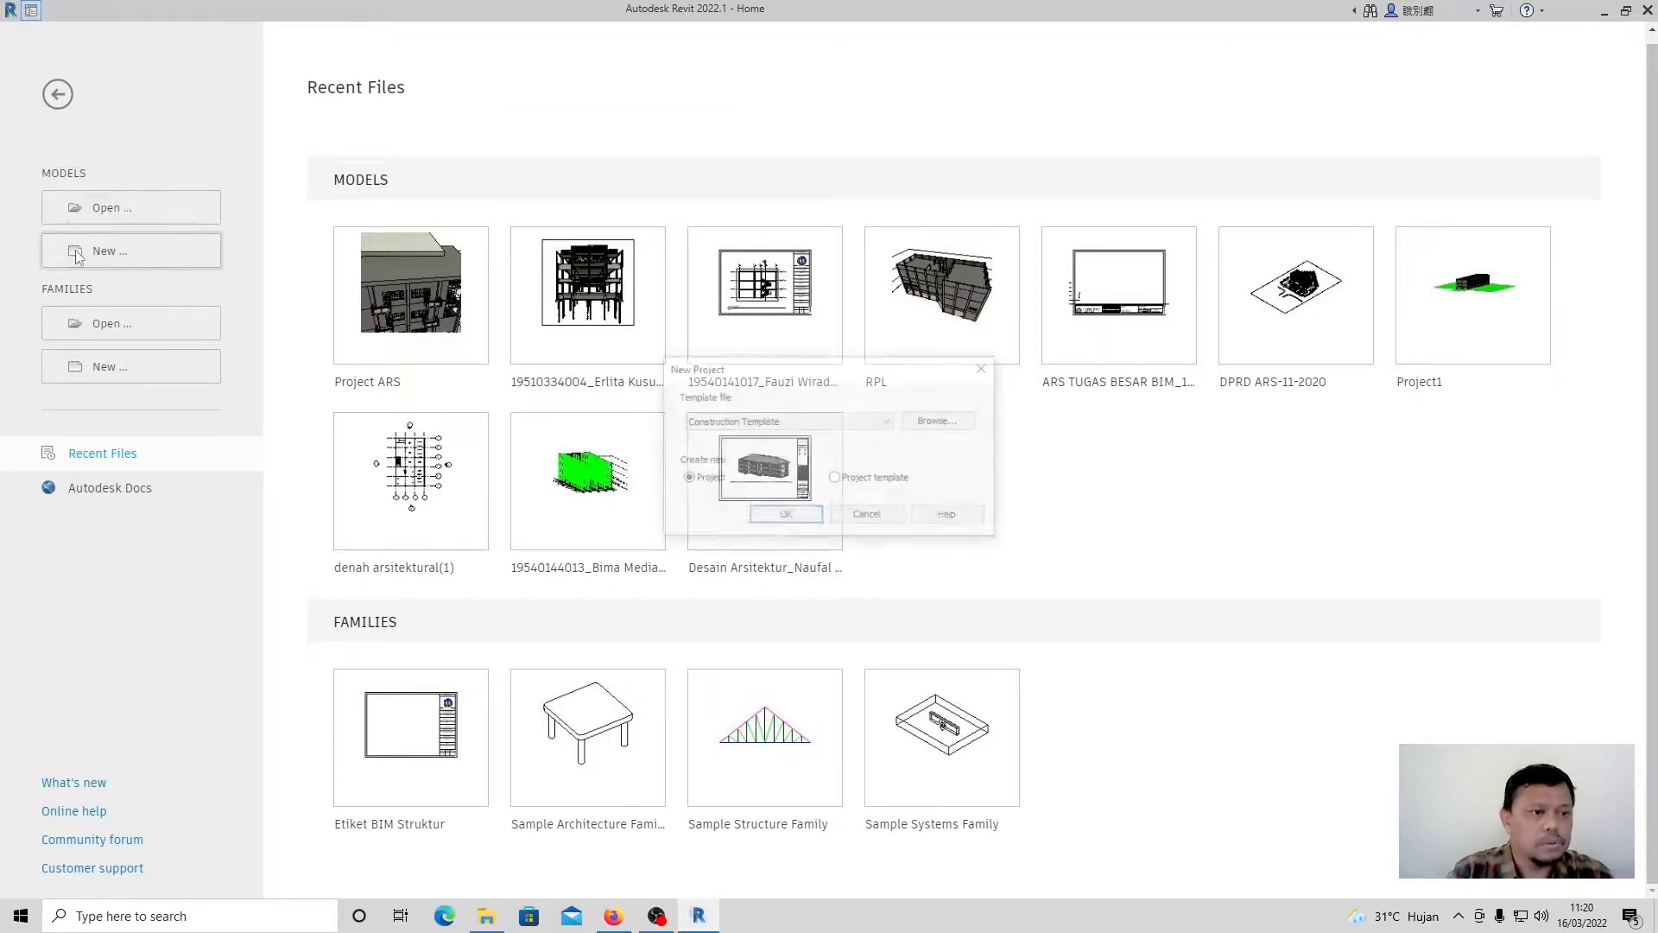
left_click(885, 422)
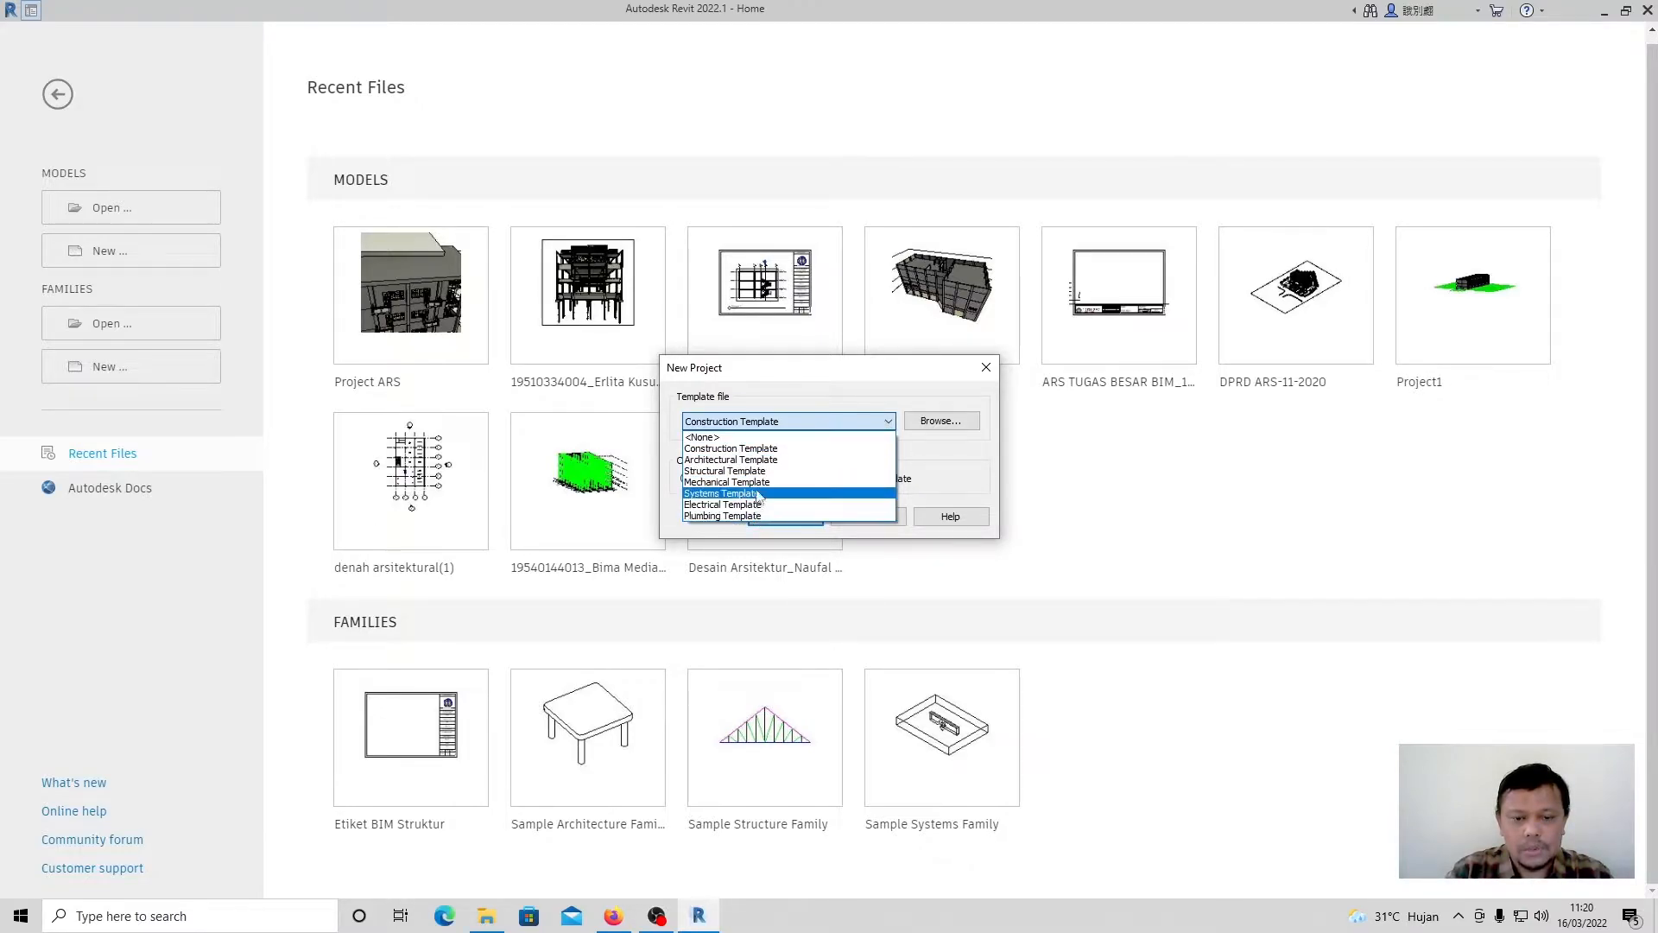
left_click(728, 471)
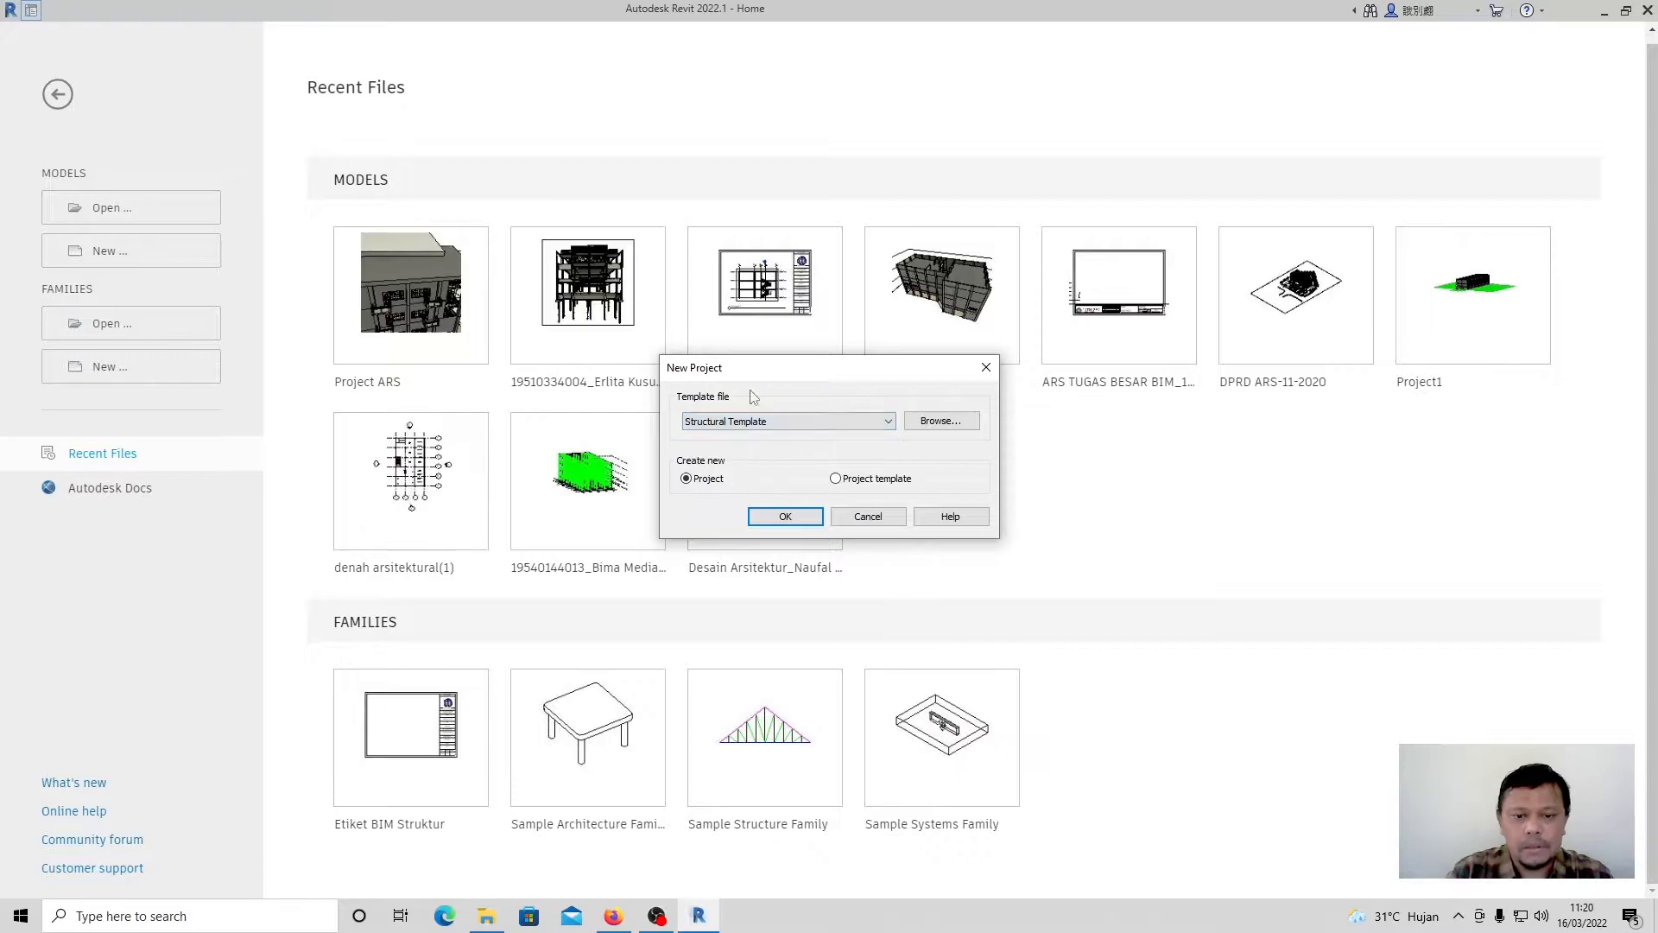
left_click(798, 516)
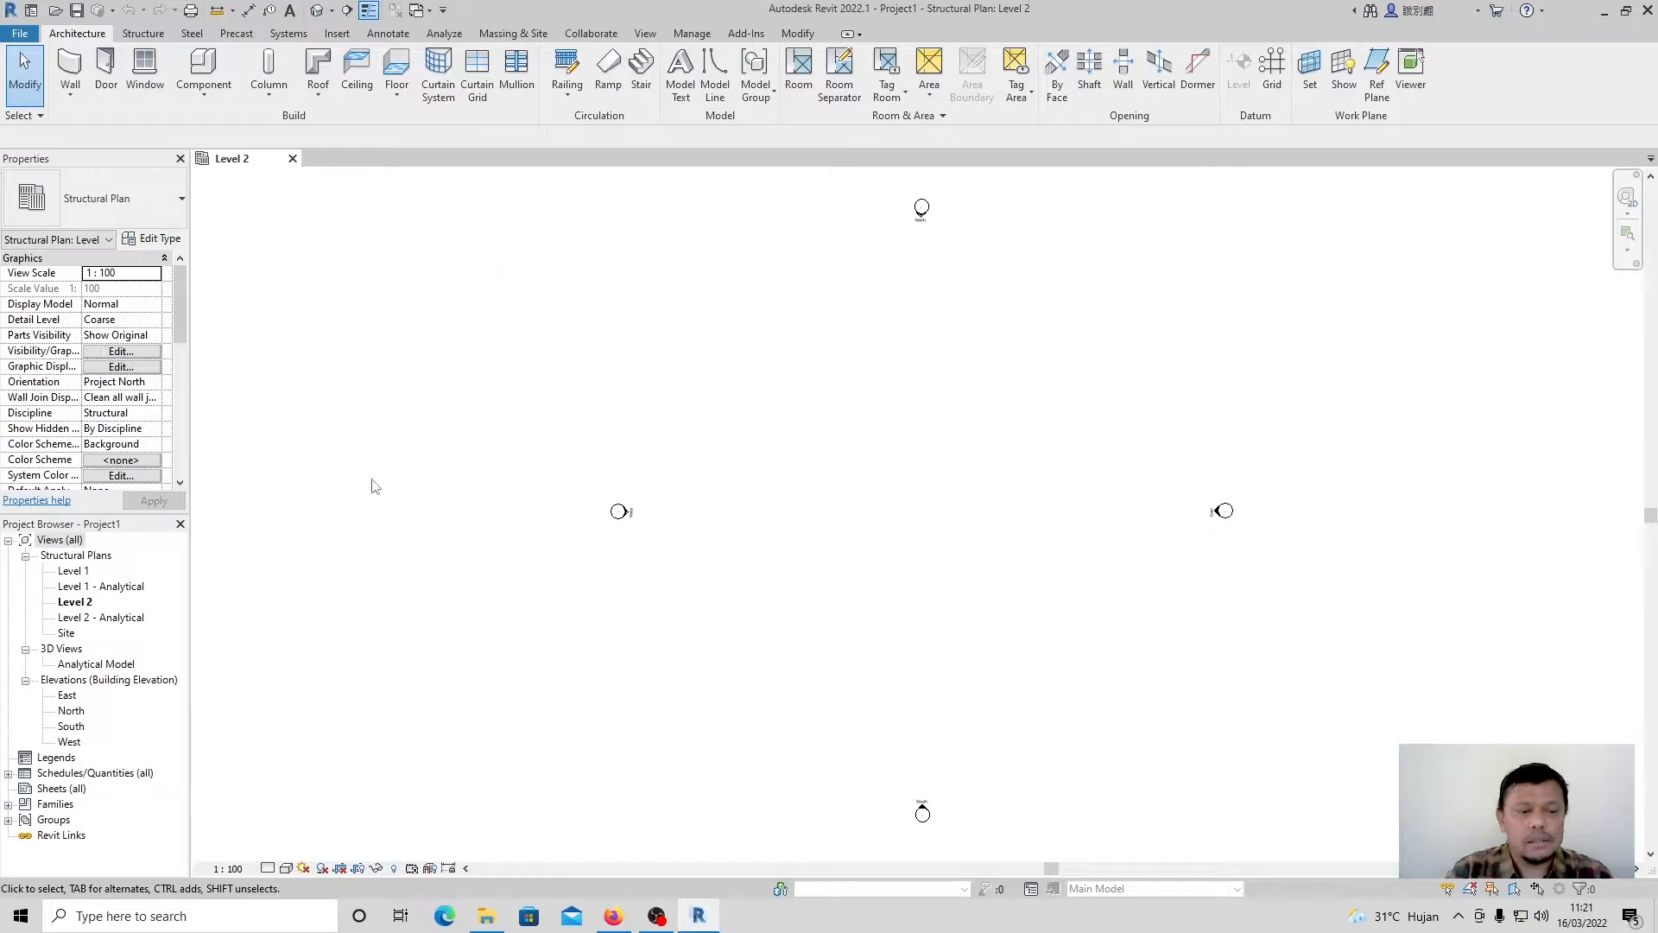
double_click(78, 573)
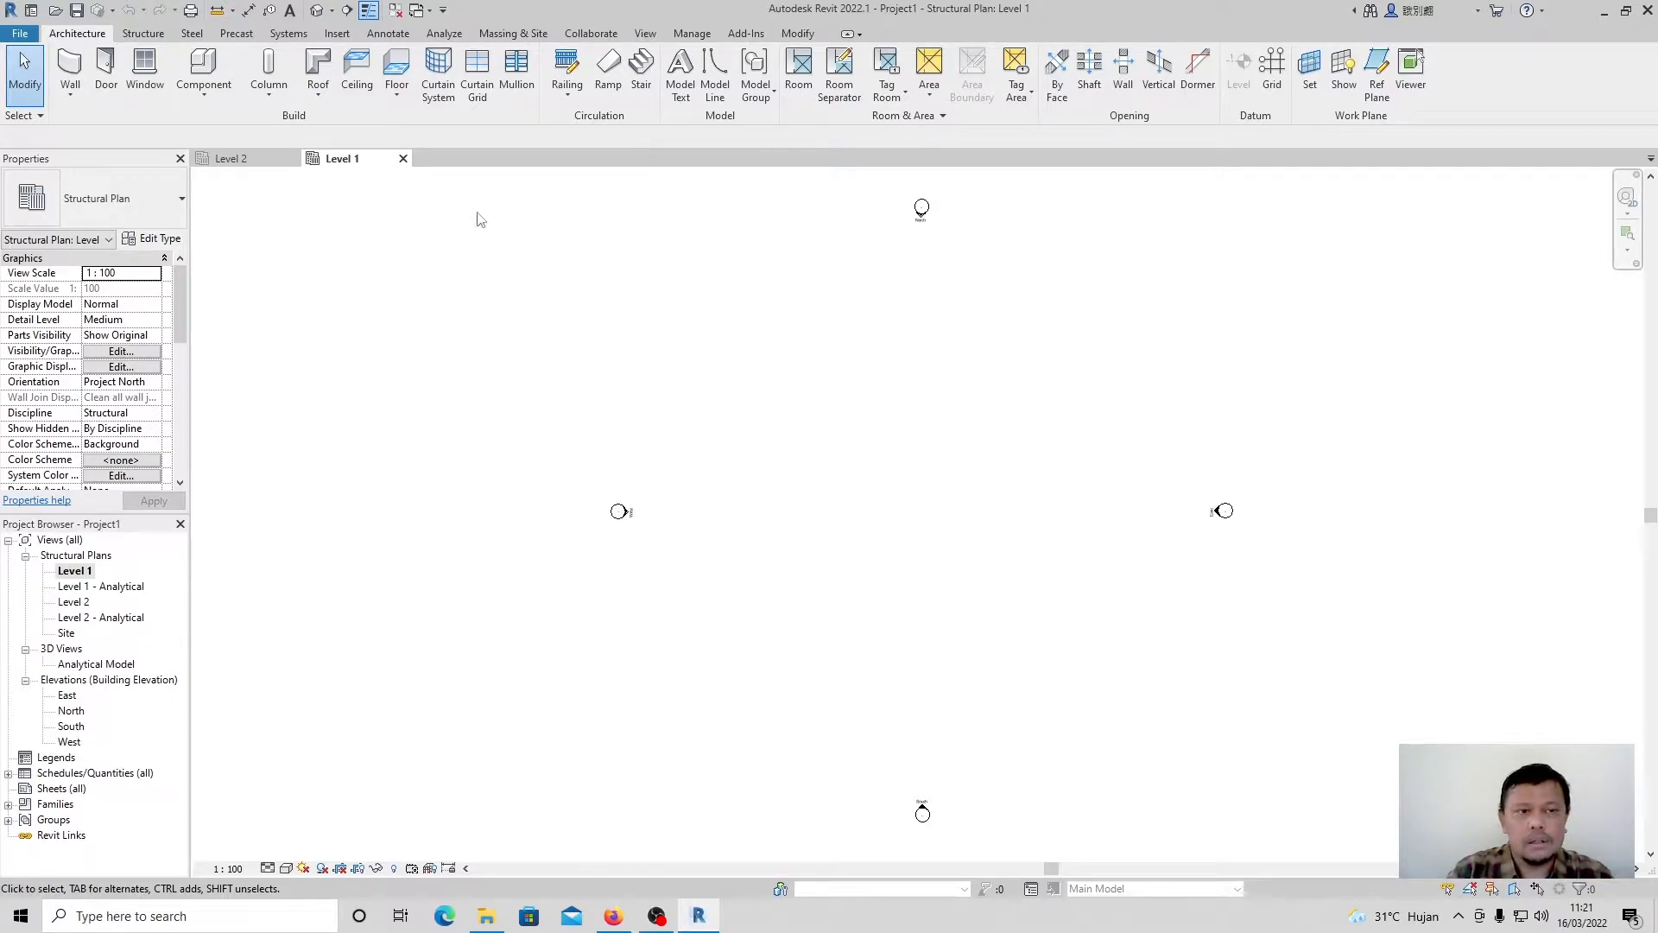
Start linking a Revit model and select Project ARS from the Mata Kuliah BIM Lanjut folder on drive D.
left_click(339, 35)
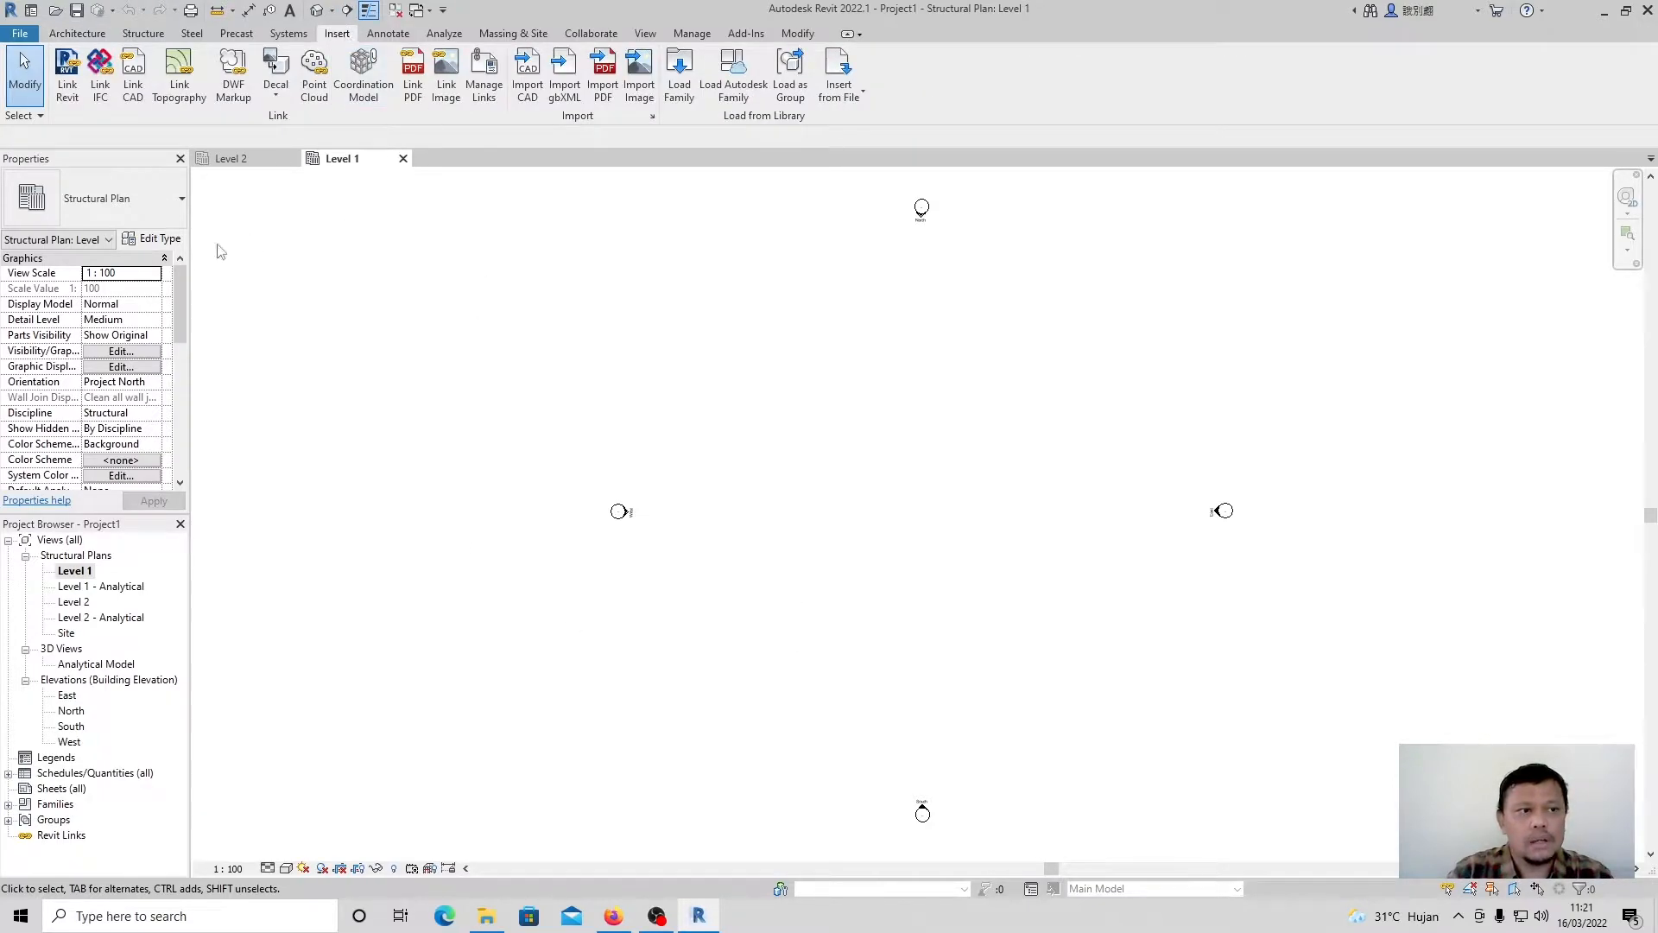
left_click(74, 97)
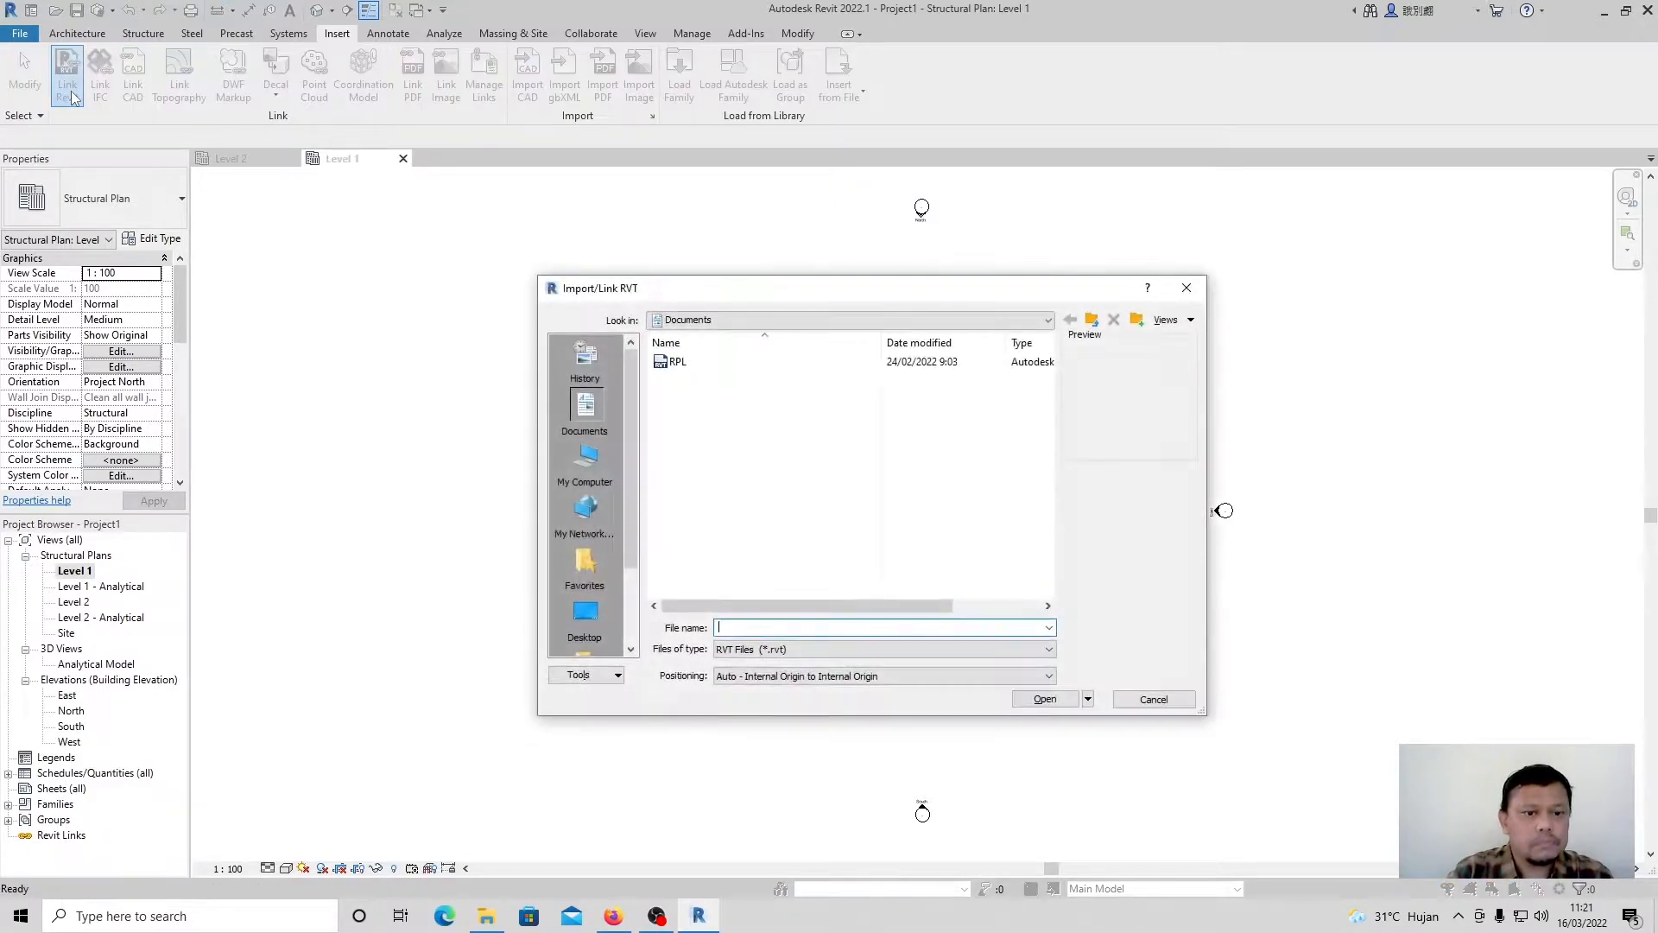
left_click(1091, 321)
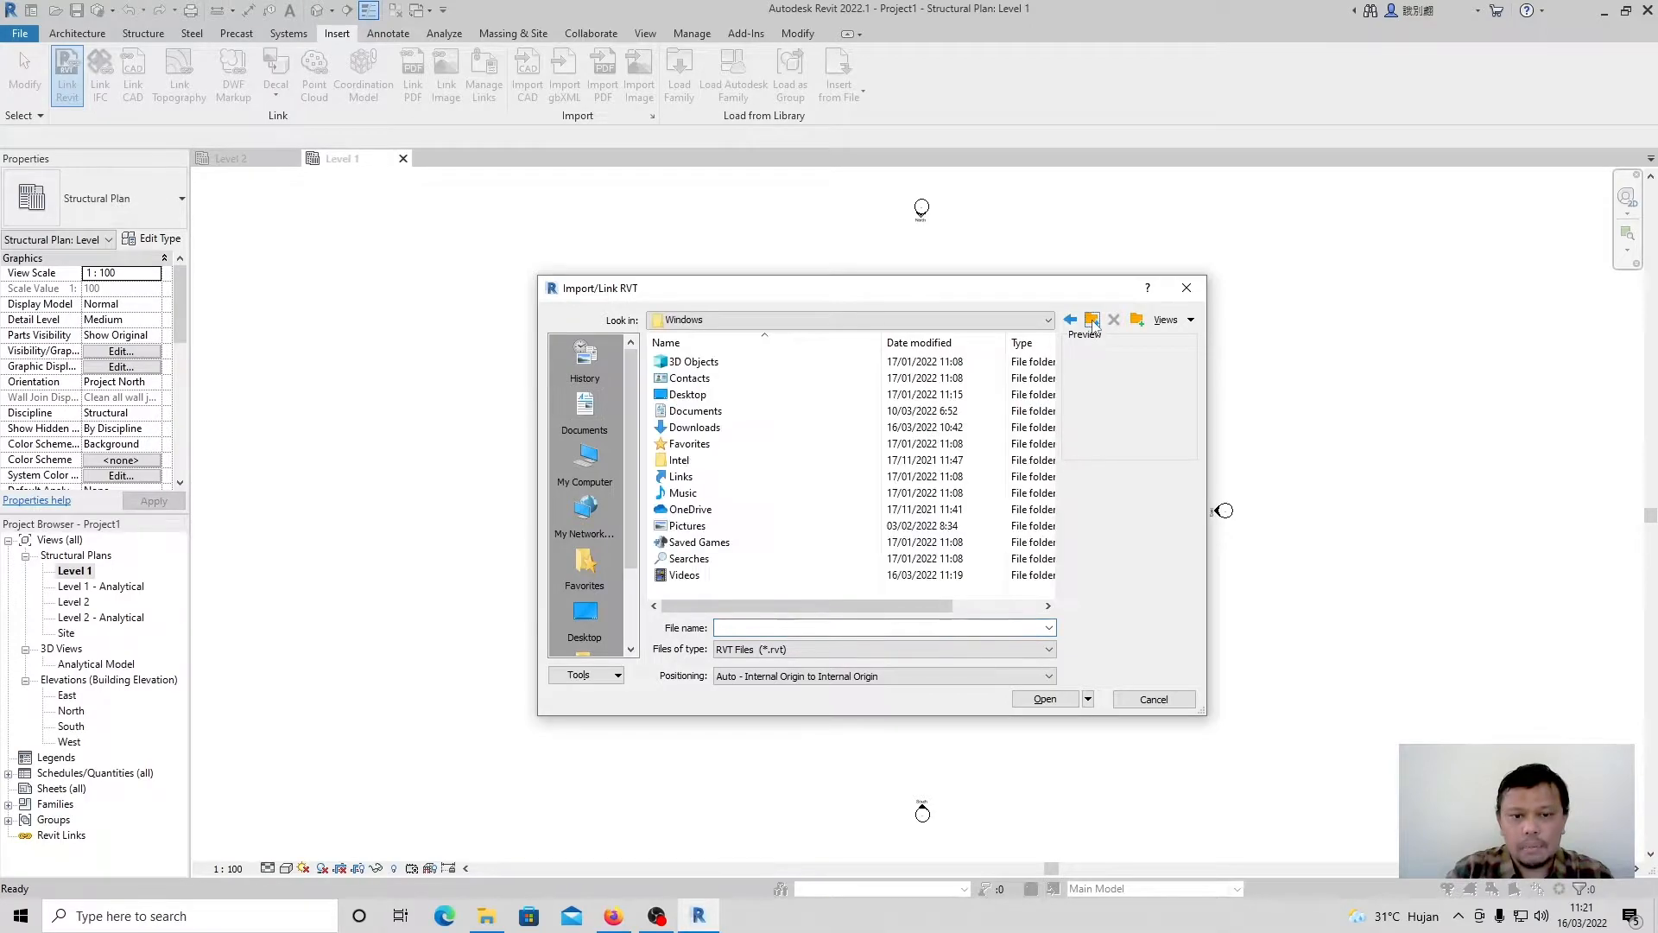
scroll(799, 499, "down", 3)
scroll(797, 499, "up", 3)
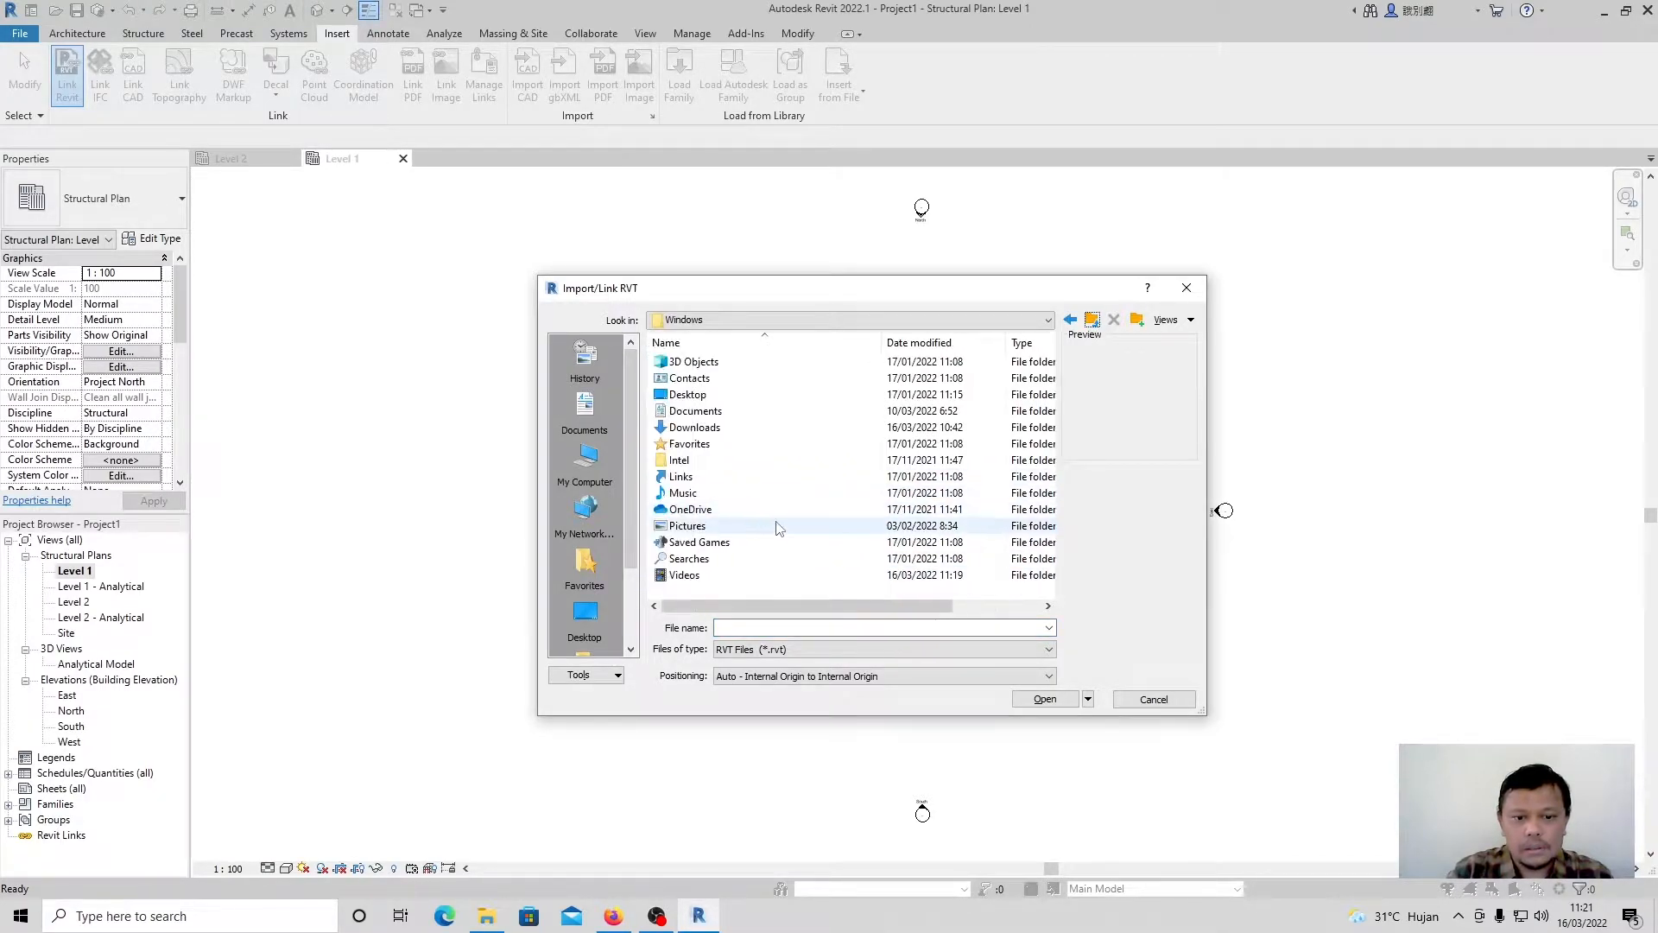
left_click(1044, 322)
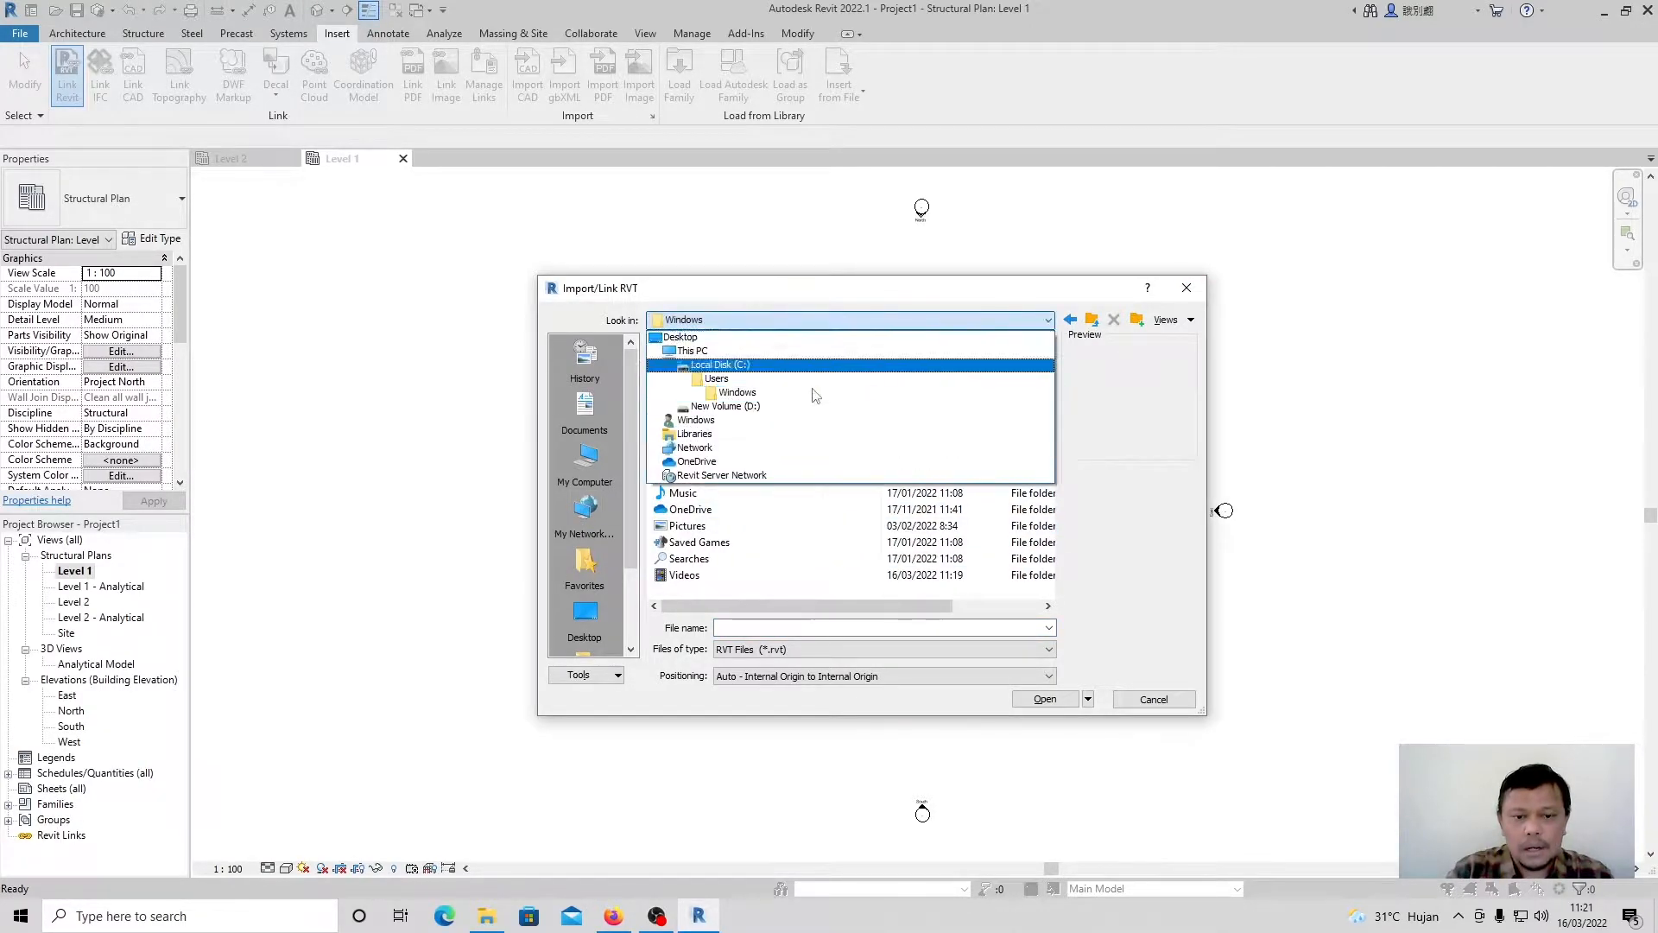
left_click(1059, 293)
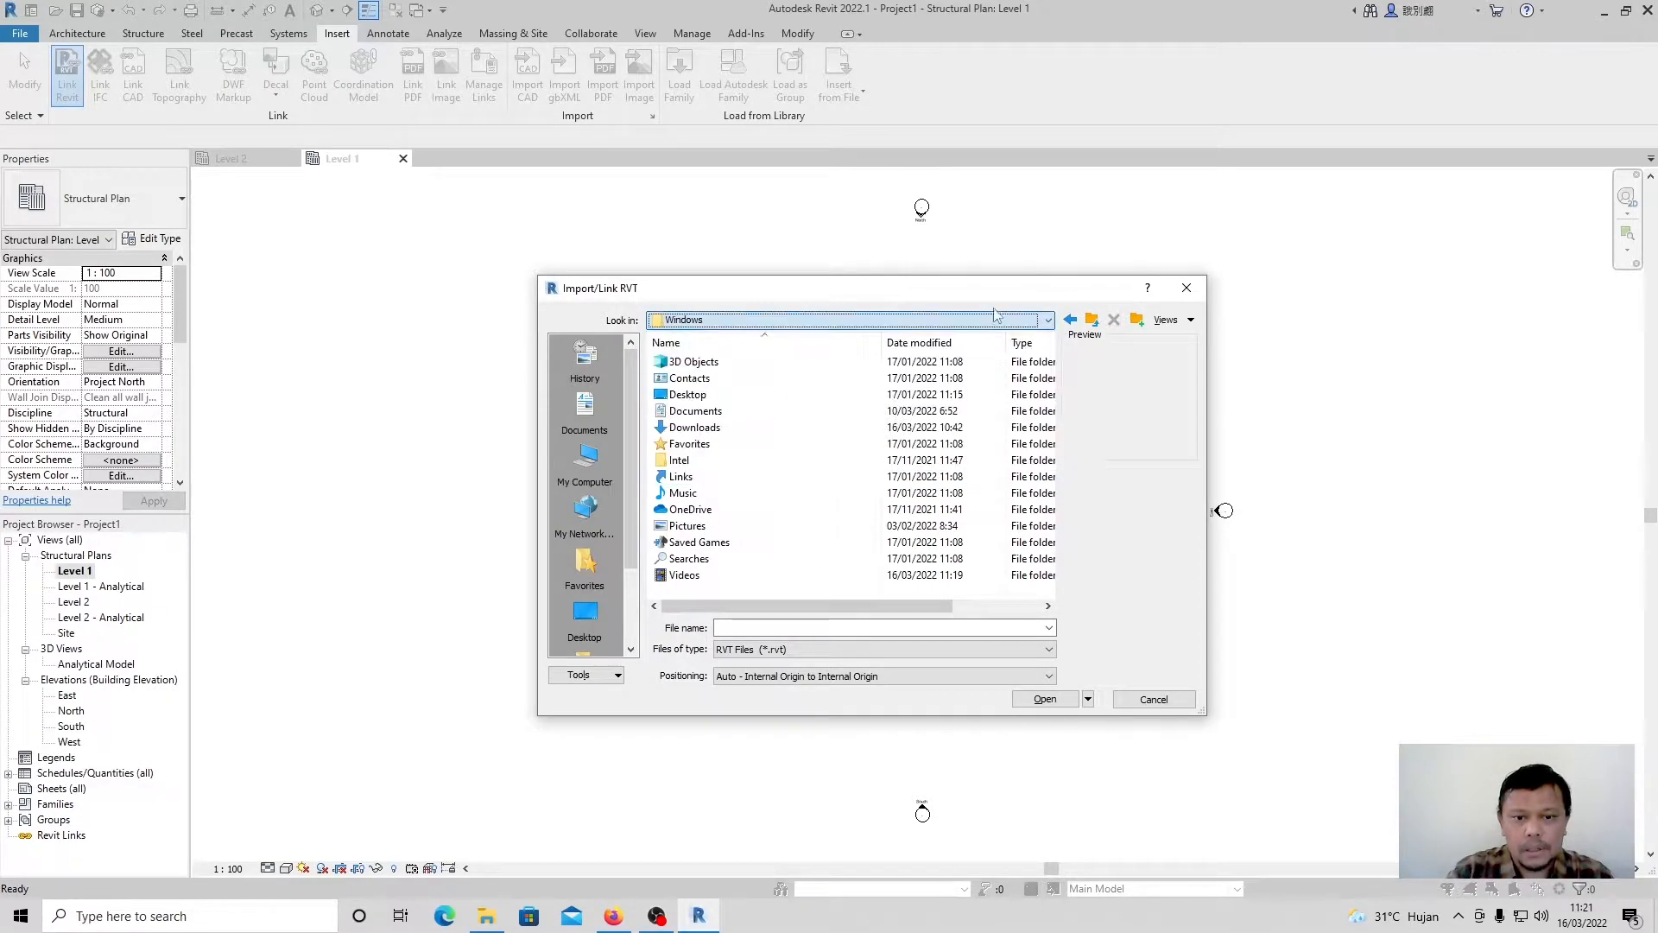
left_click(585, 467)
double_click(836, 537)
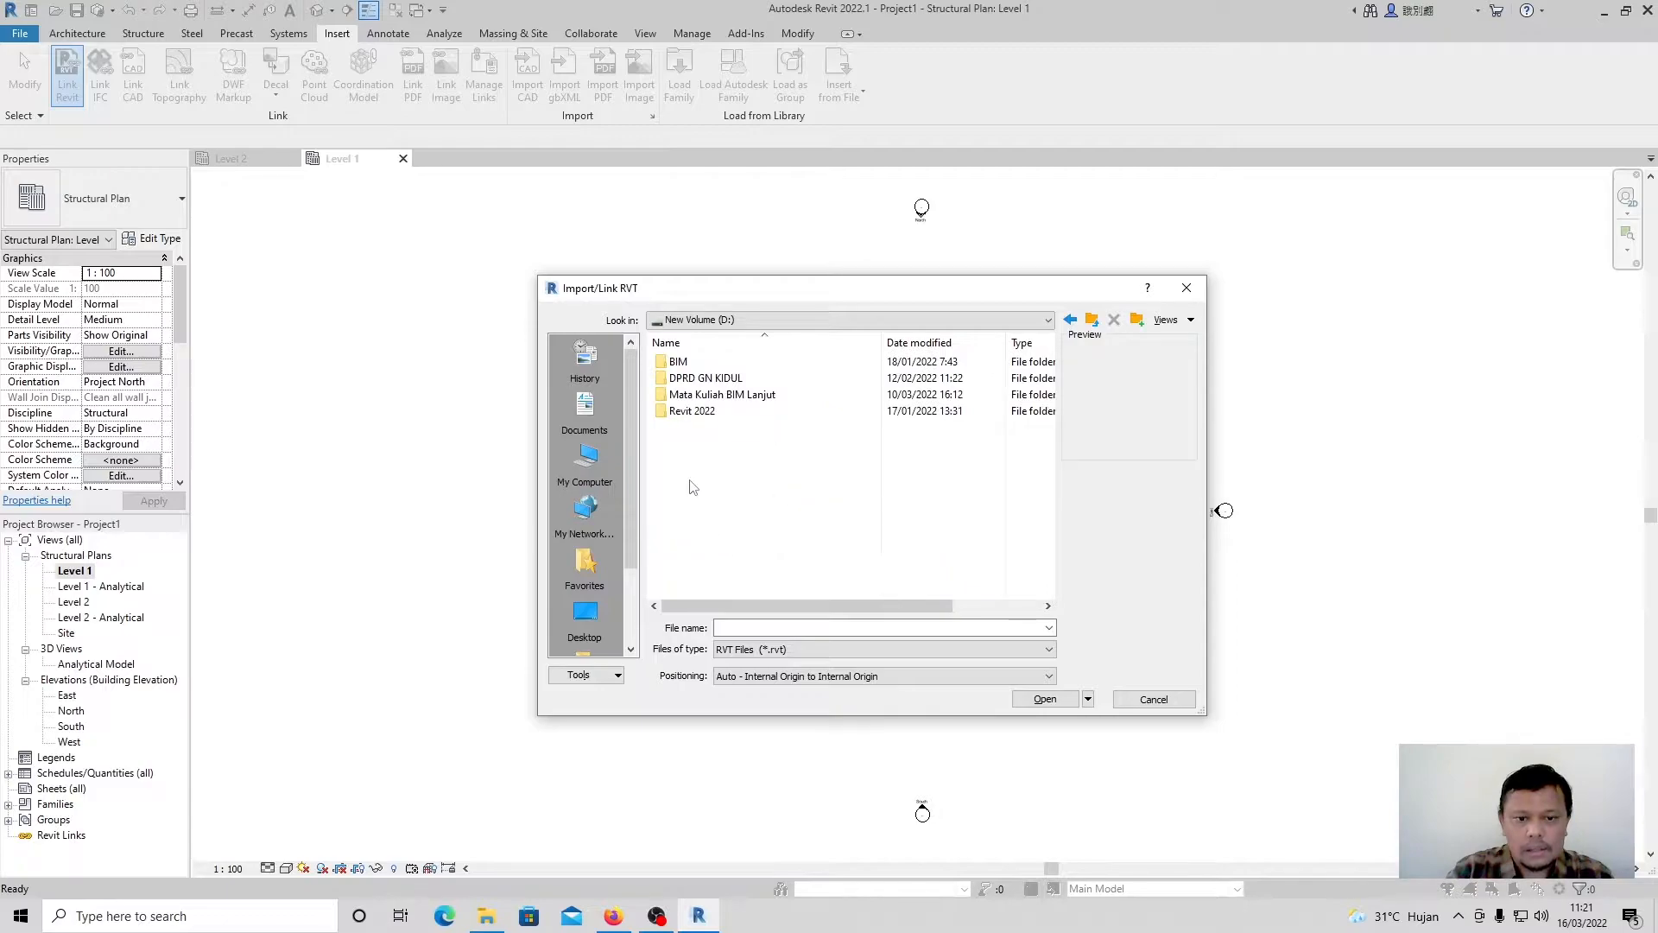
left_click(736, 399)
double_click(737, 399)
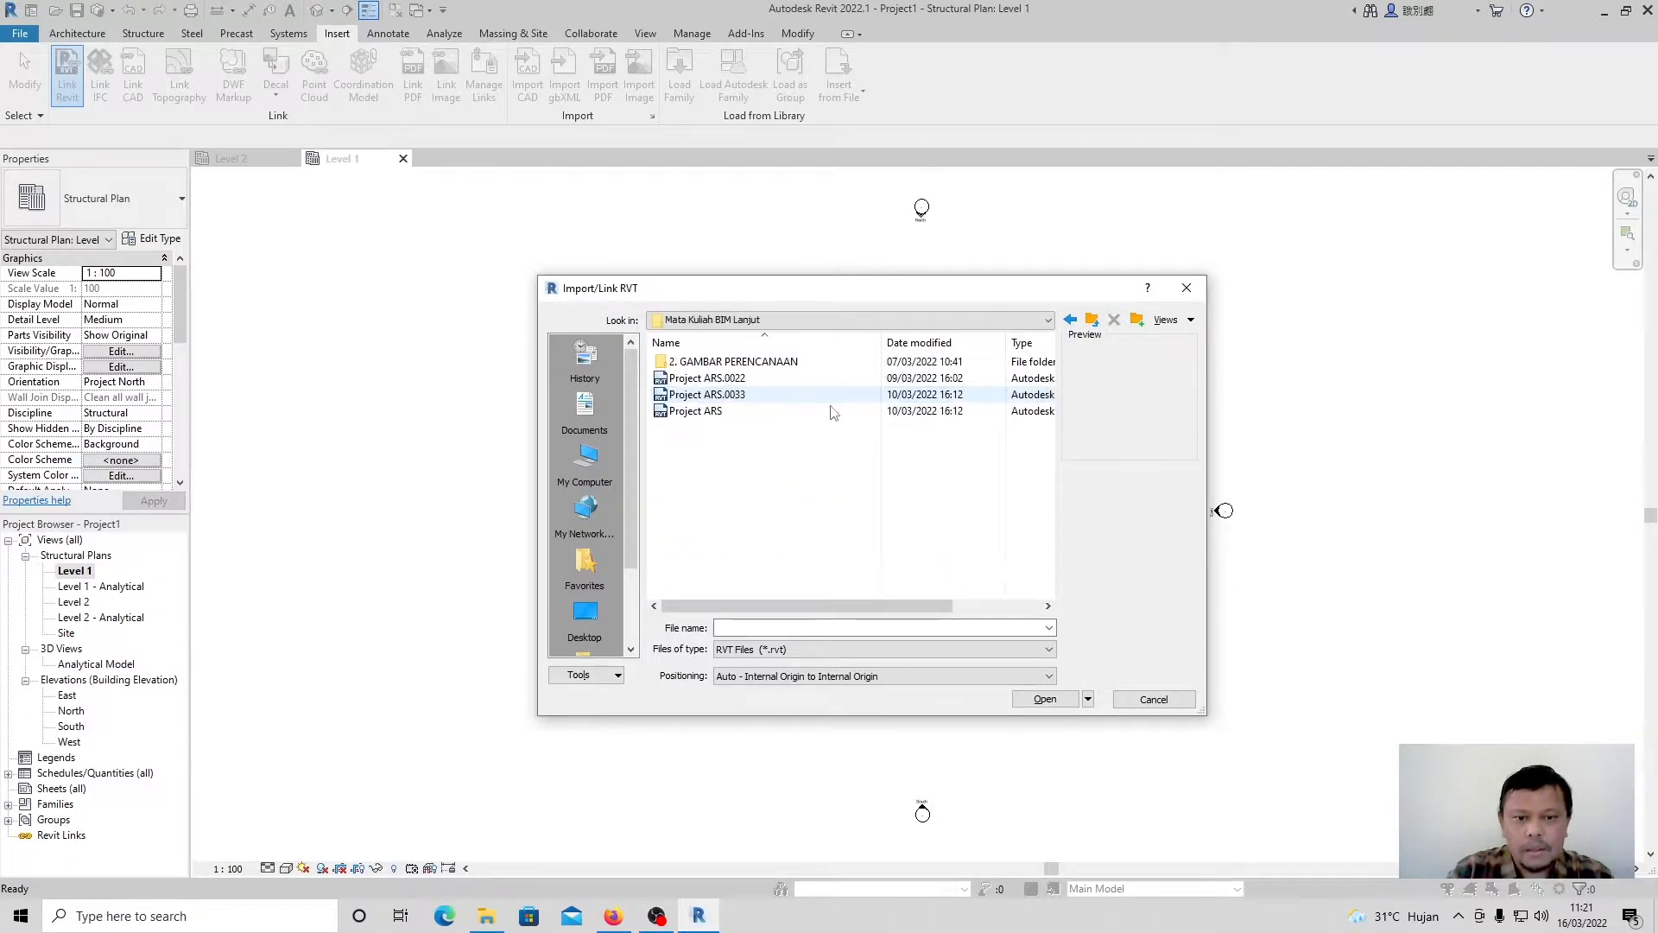
left_click(700, 412)
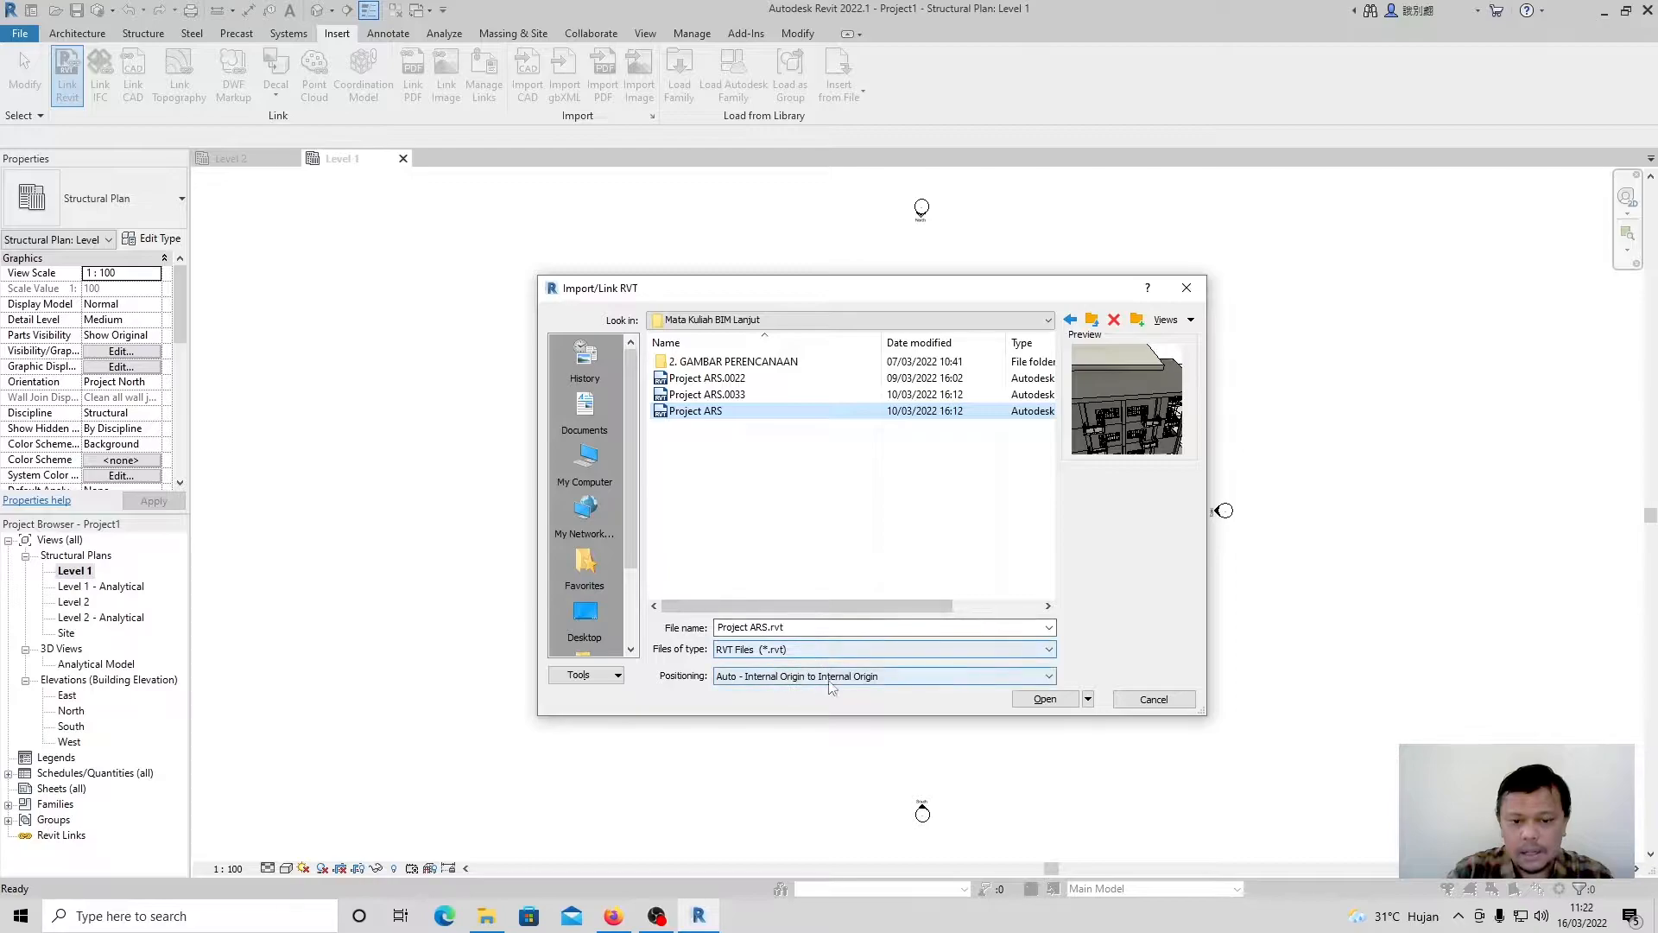
Link the selected model with positioning set to Auto - Internal Origin to Internal Origin.
left_click(795, 676)
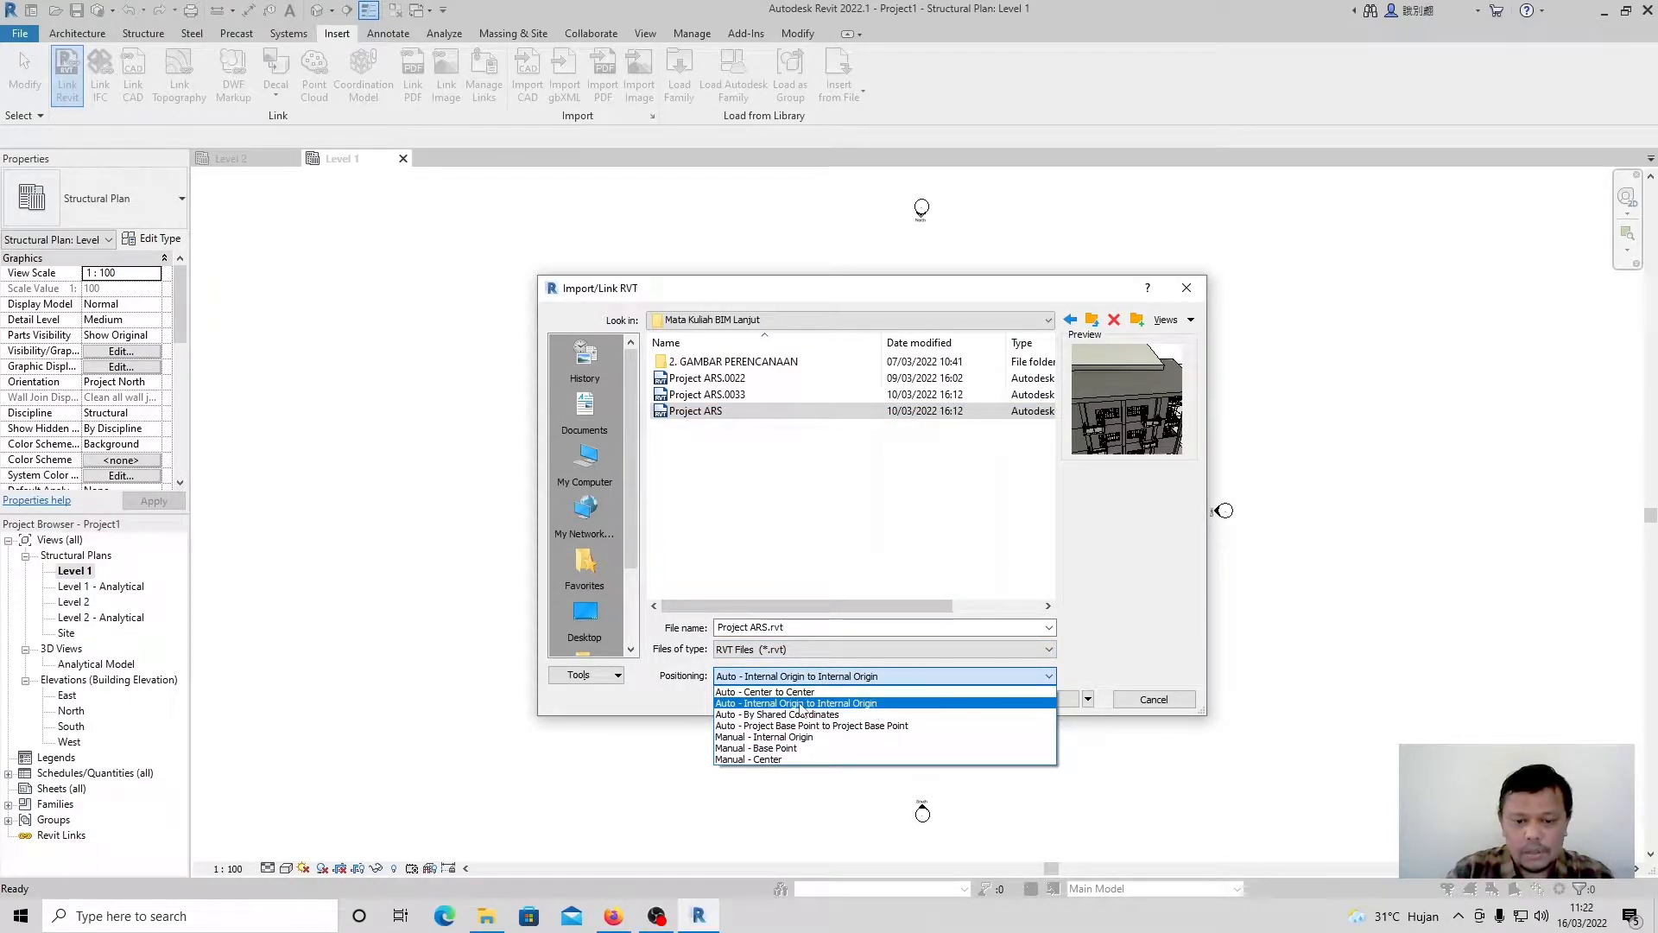
left_click(861, 704)
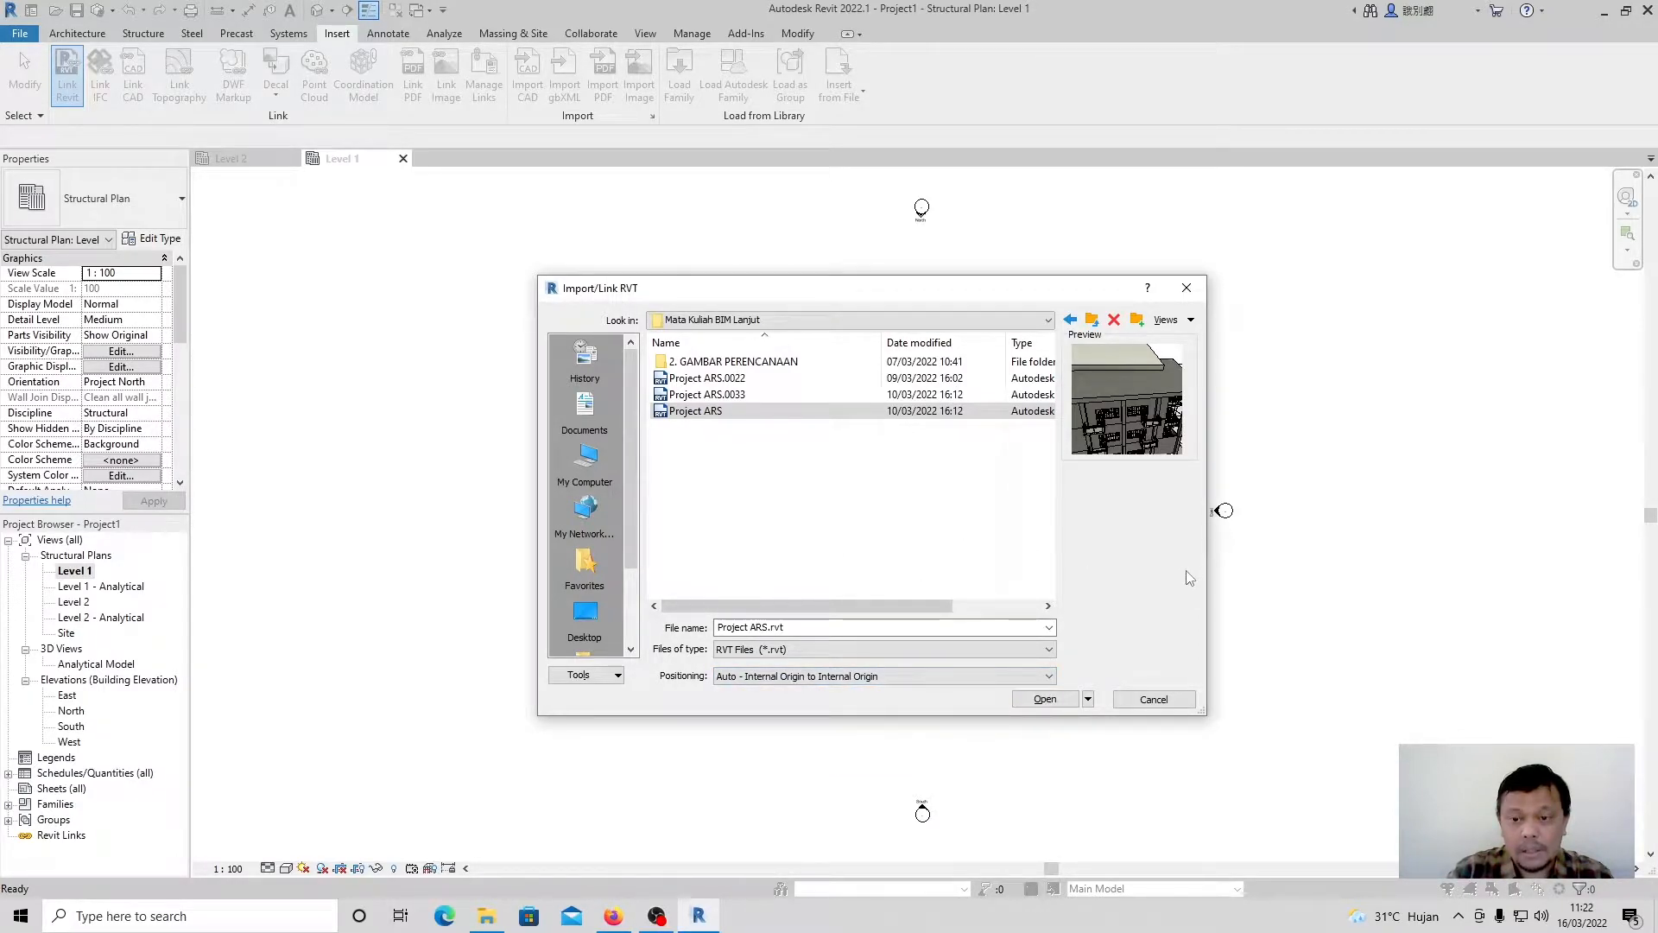
left_click(1045, 679)
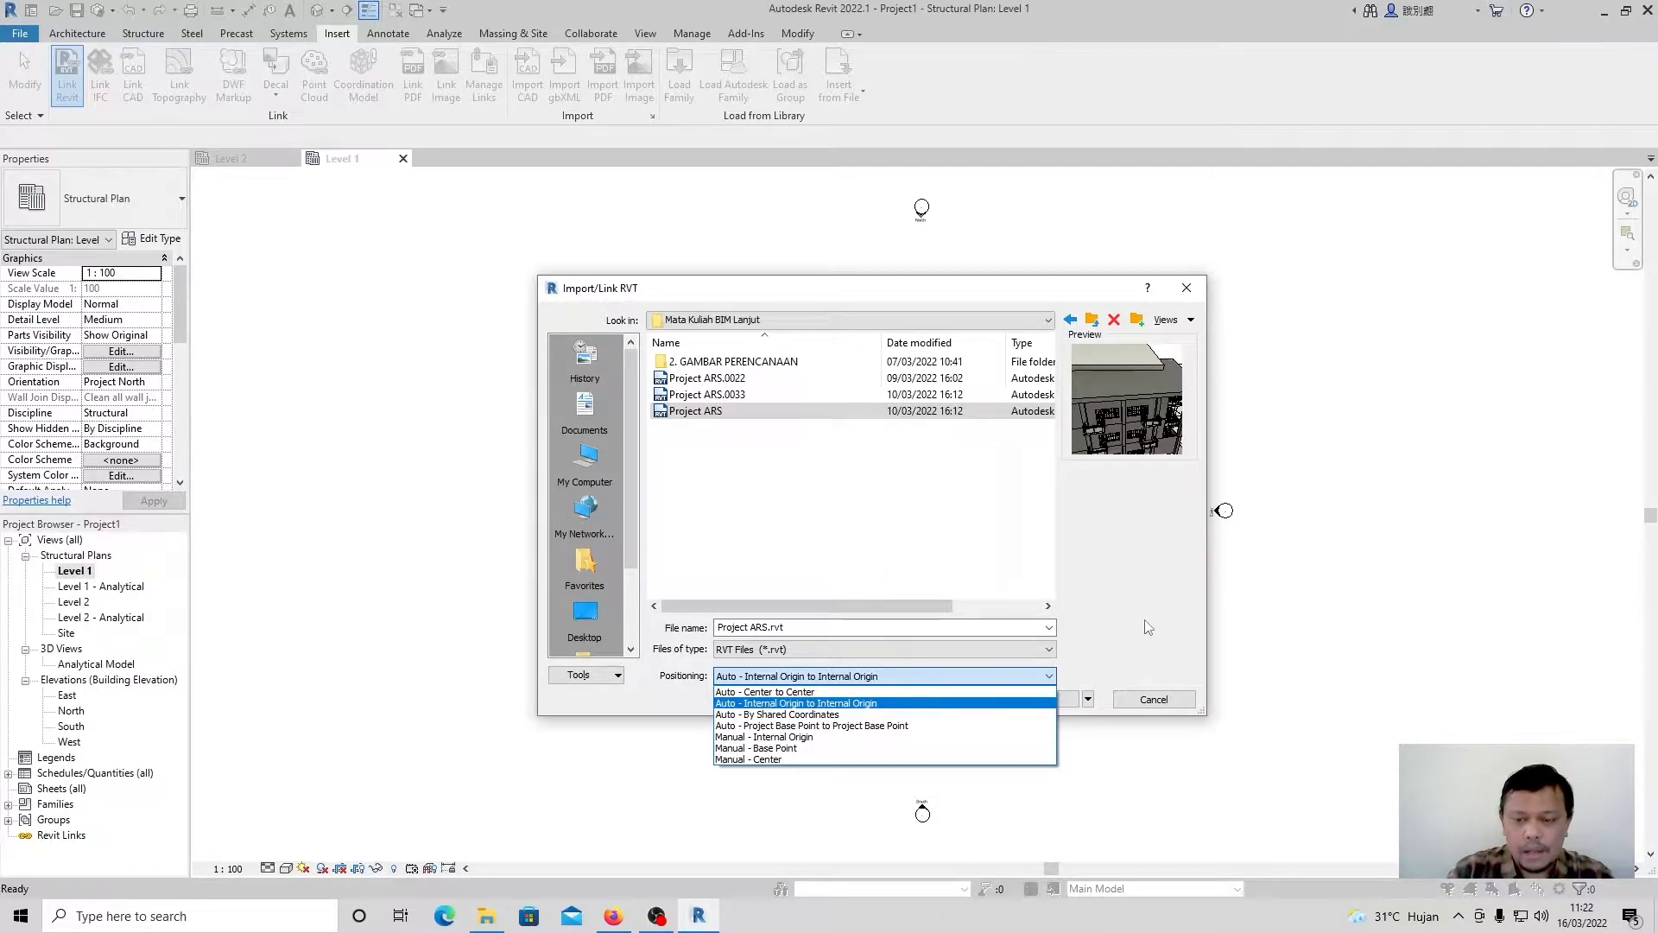
key("Up")
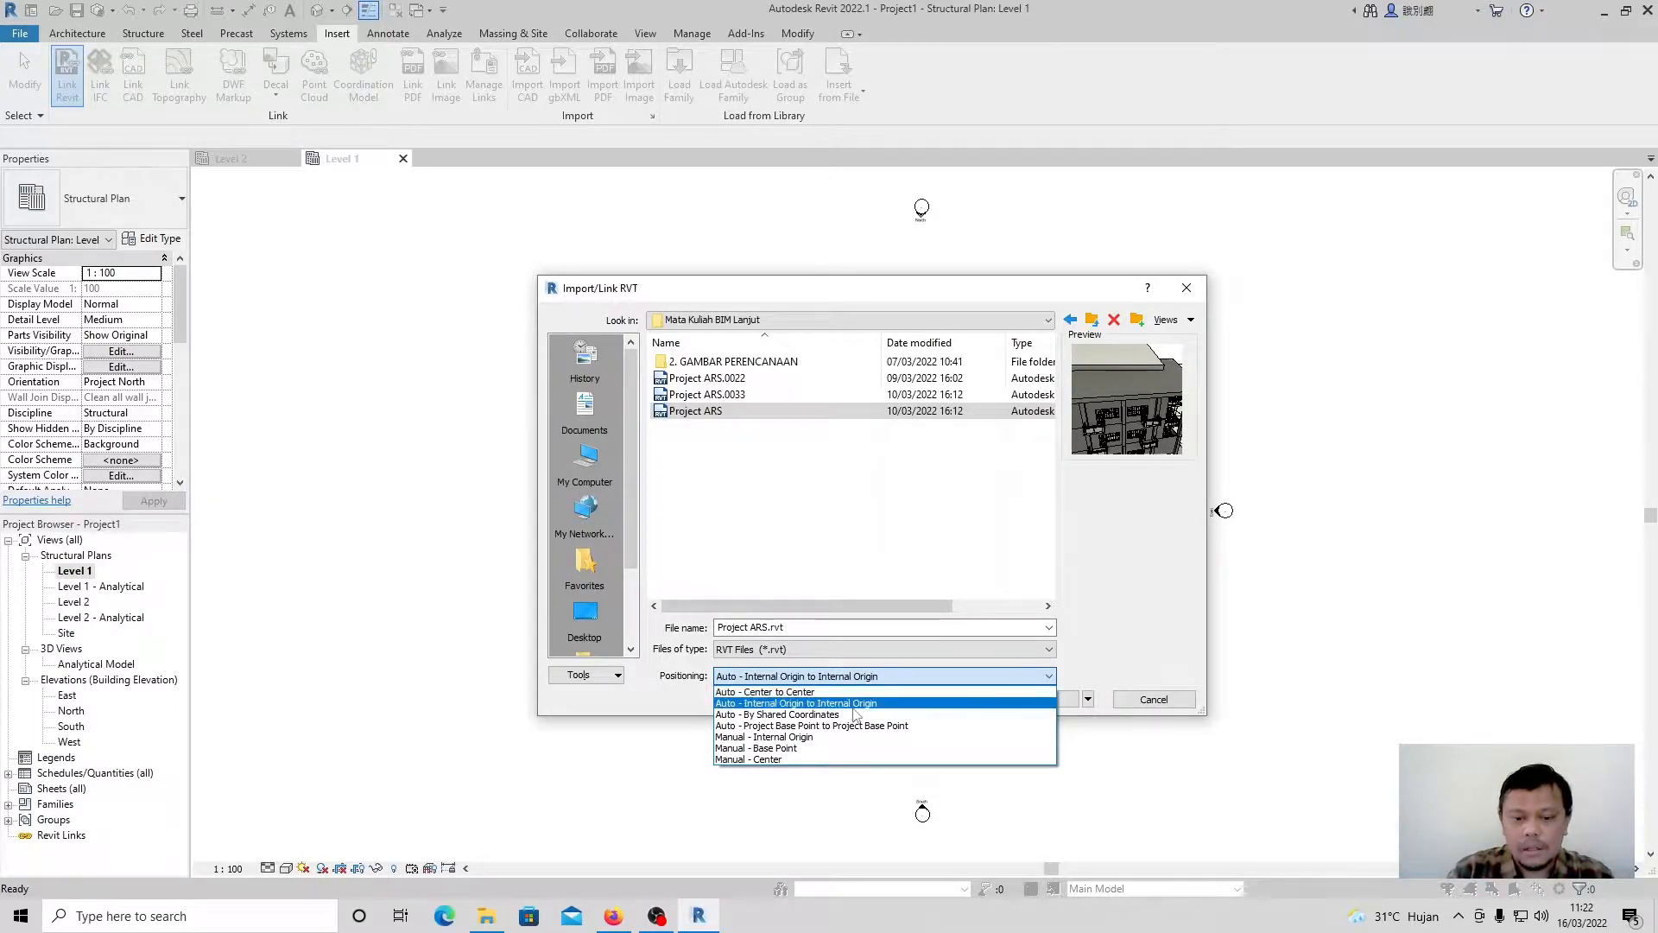
key("Up")
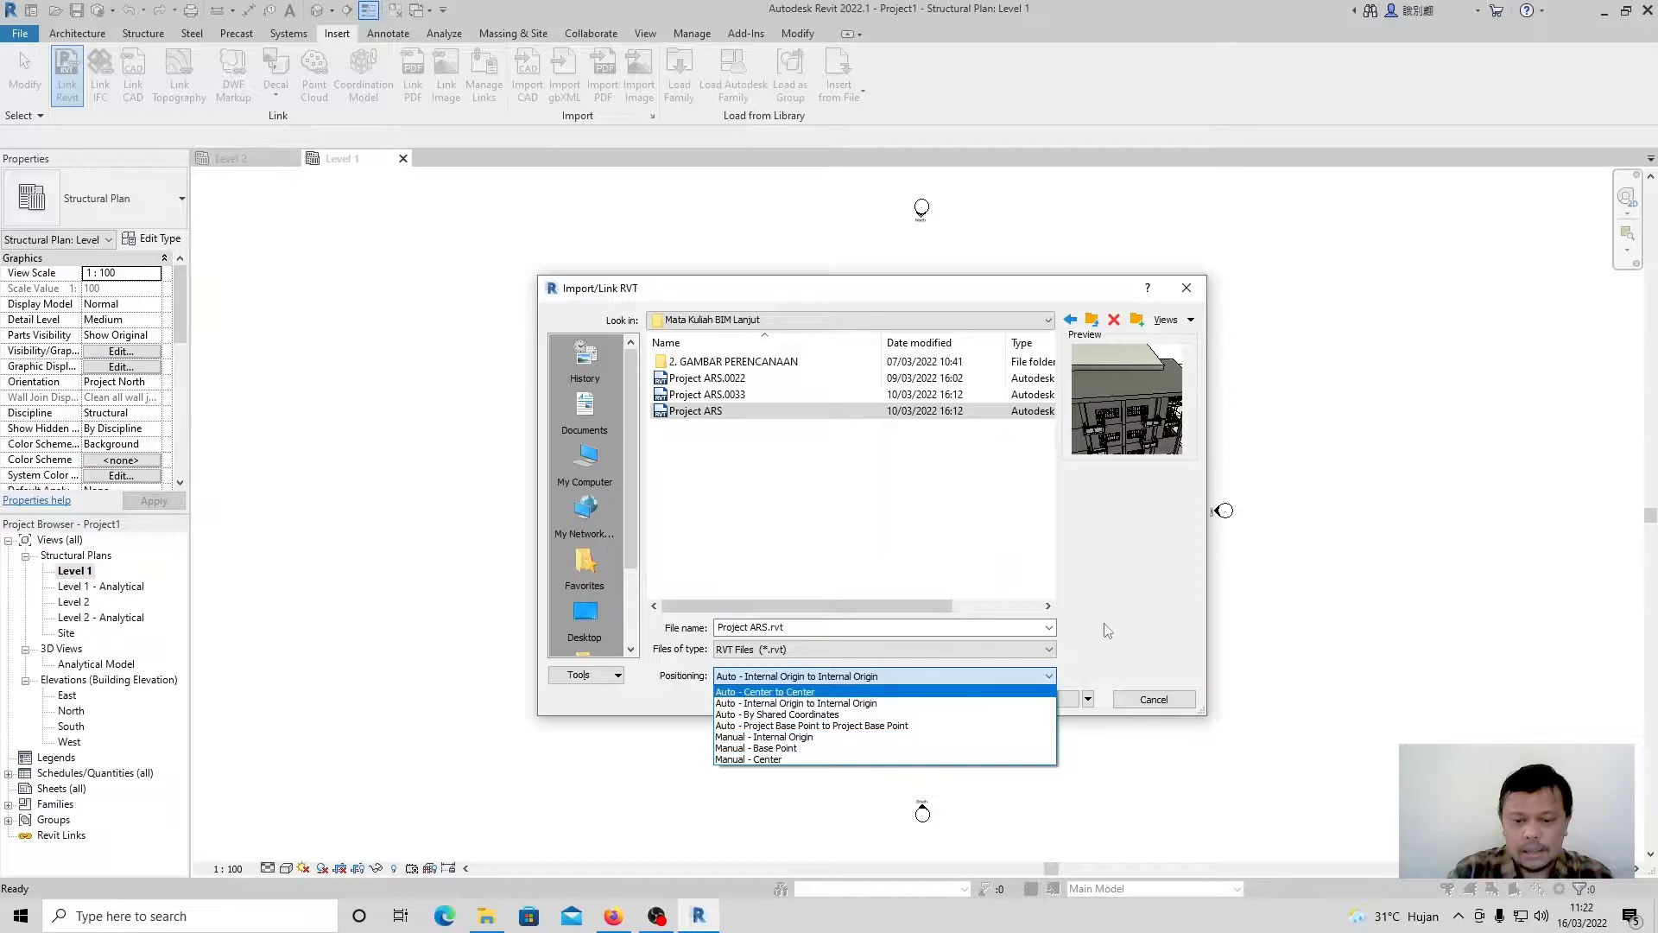
left_click(1119, 589)
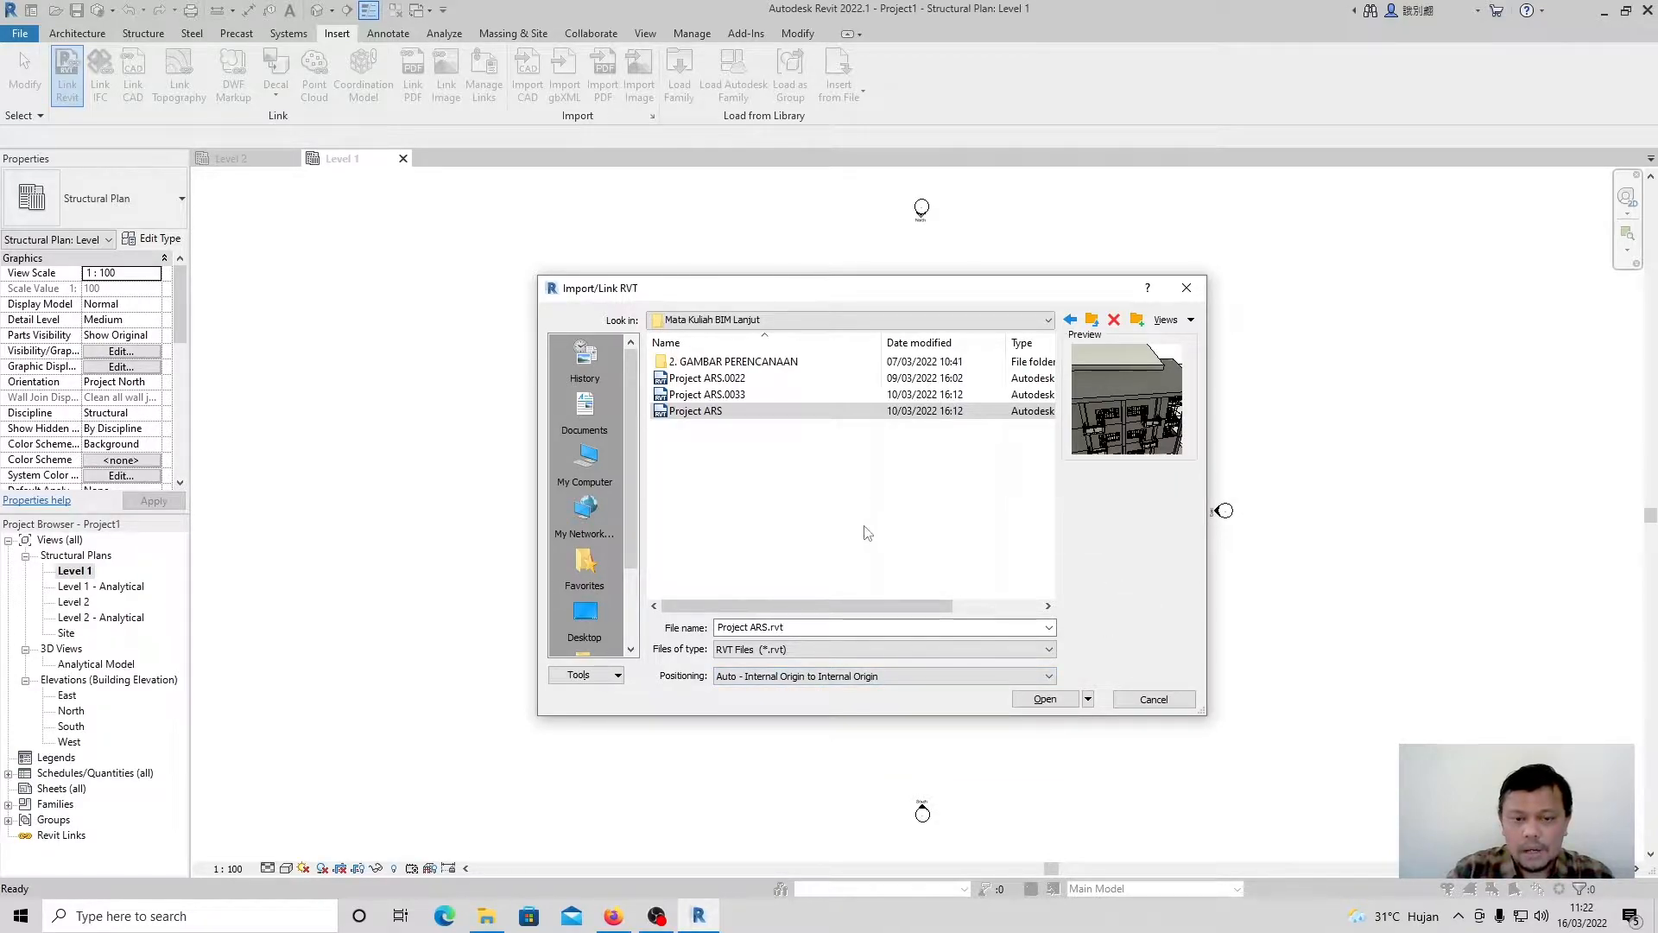
left_click(1045, 699)
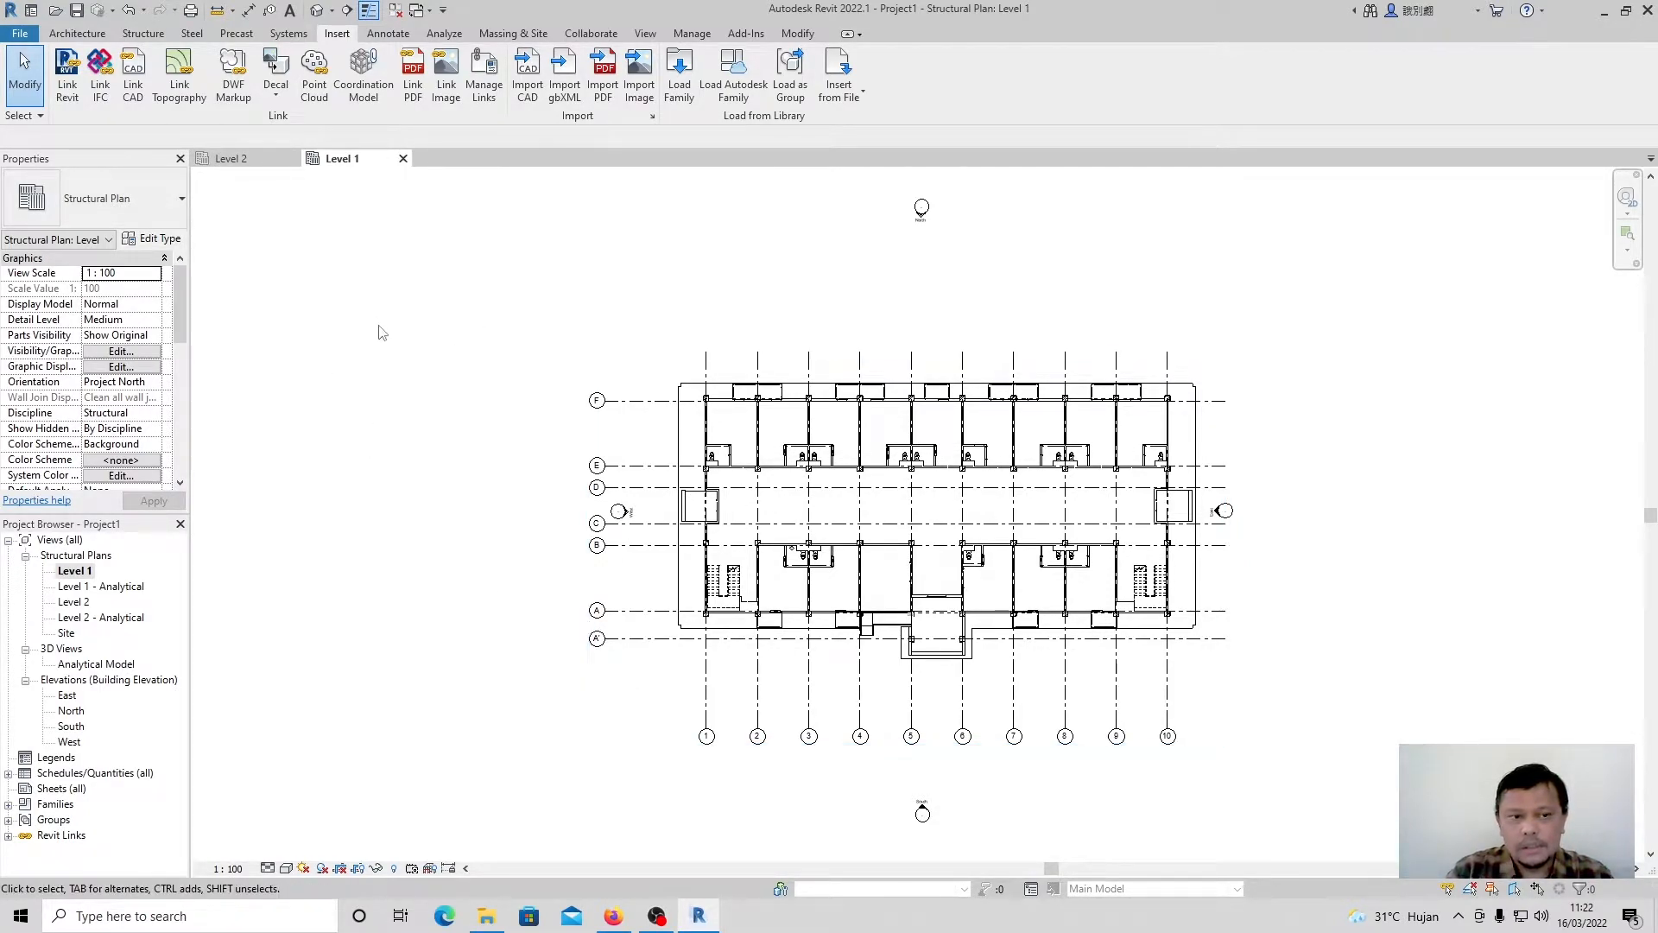
Close the Level 2 plan view and open the default 3D view of the linked building.
left_click(292, 158)
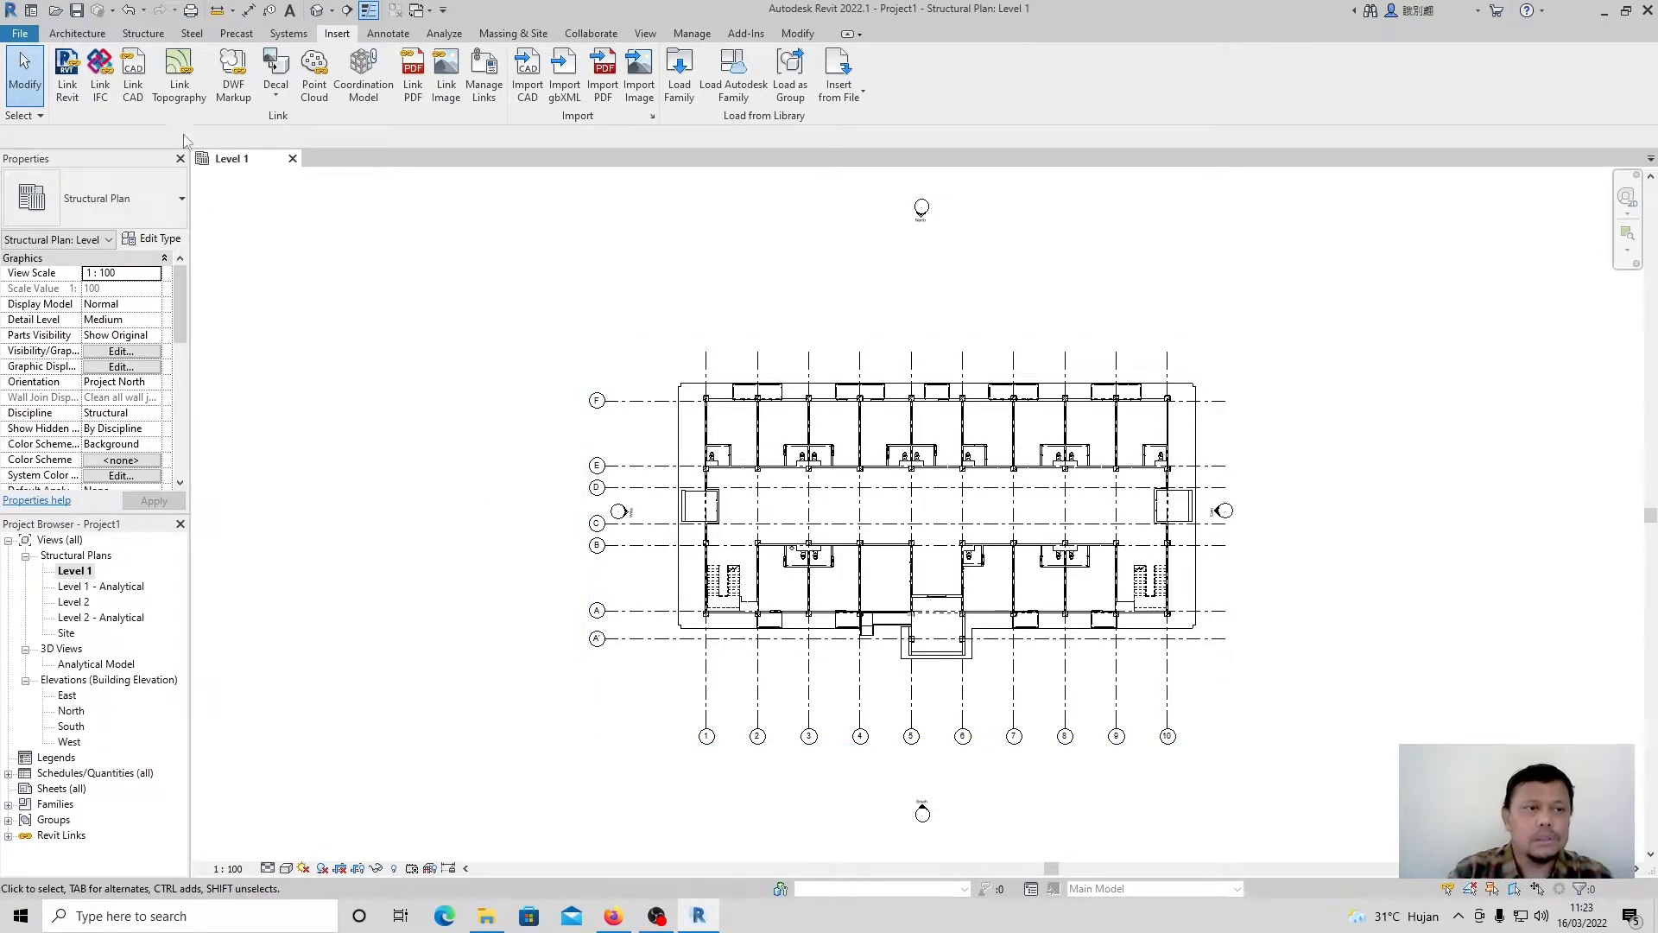
left_click(317, 10)
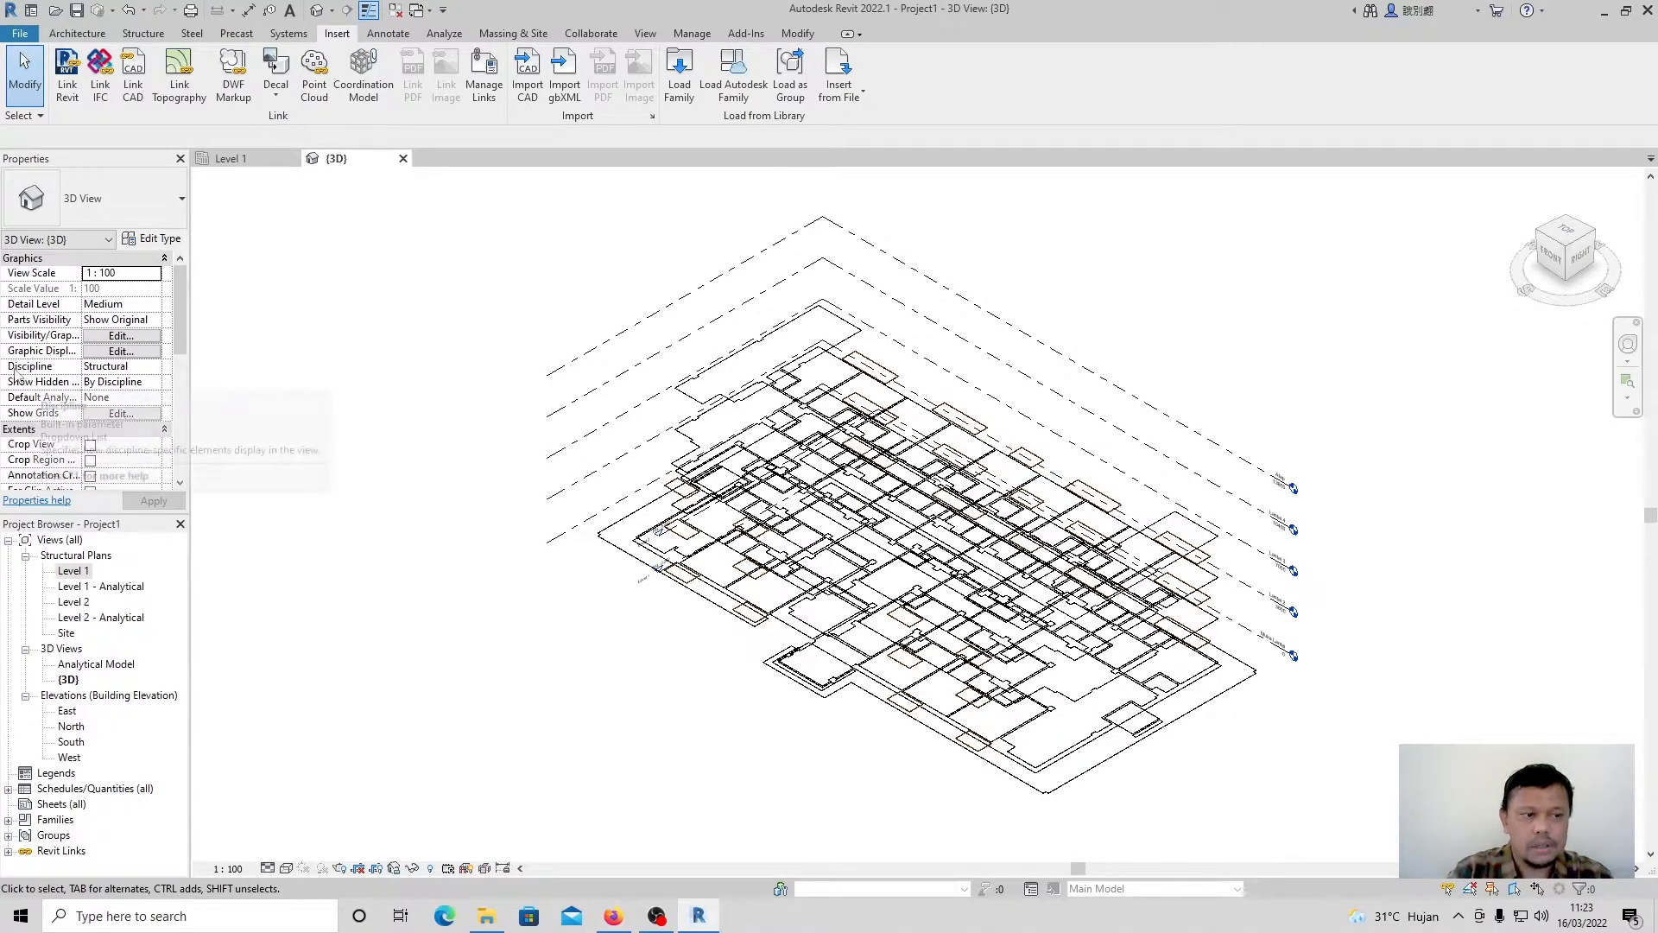
scroll(727, 348, "up", 3)
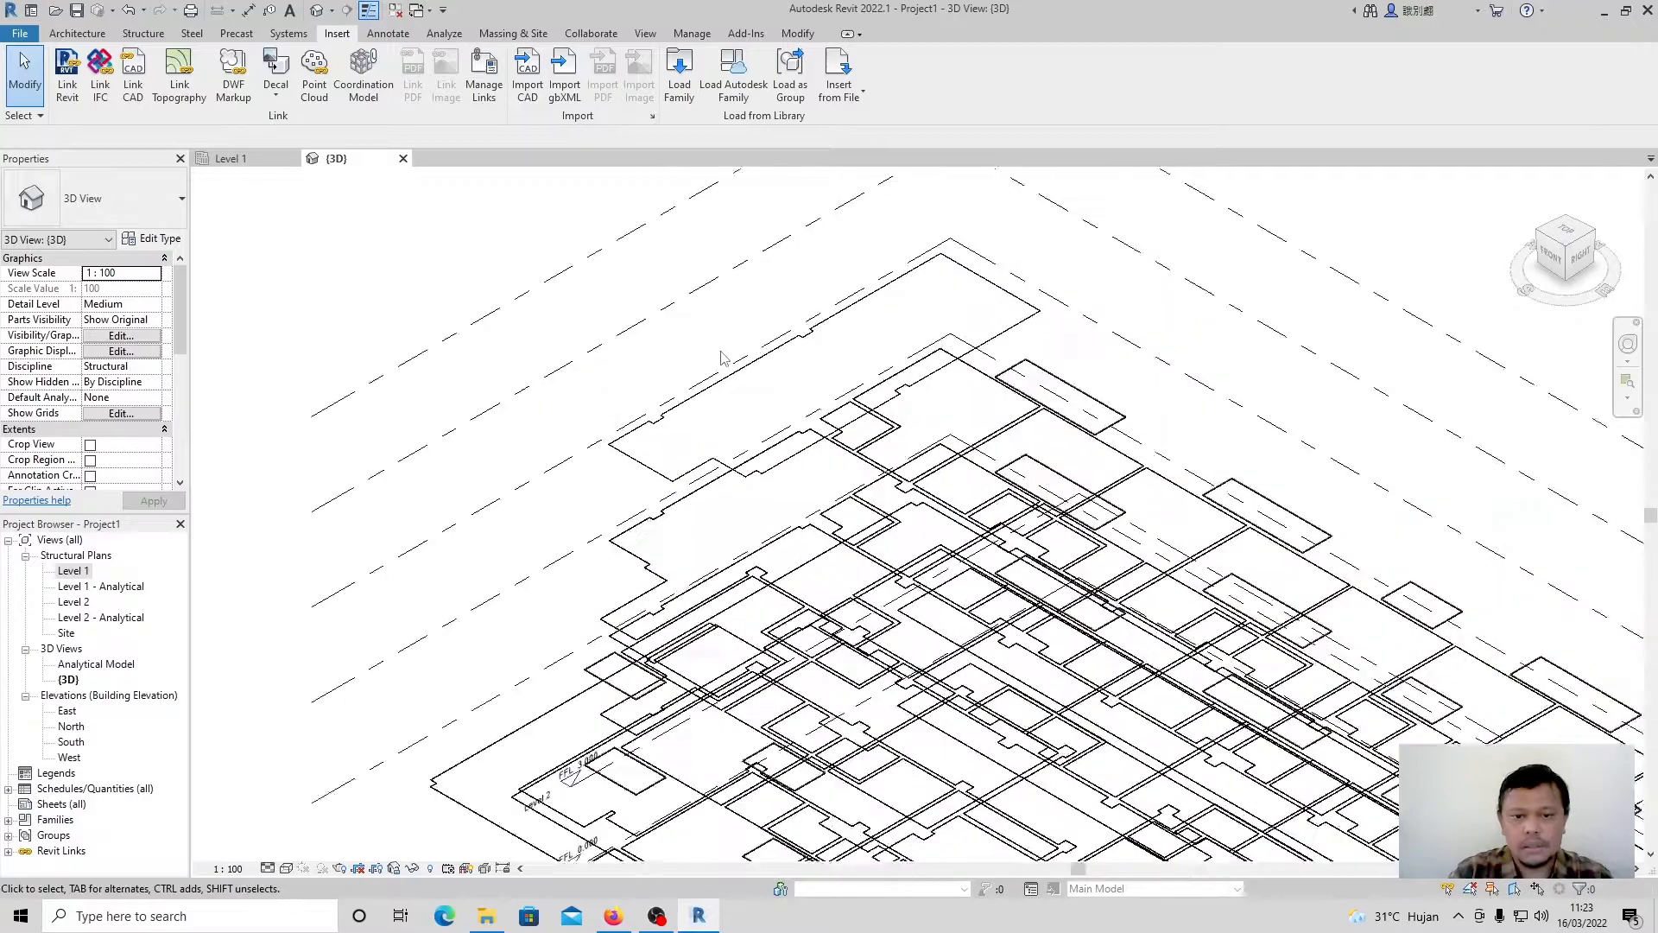
scroll(618, 378, "down", 3)
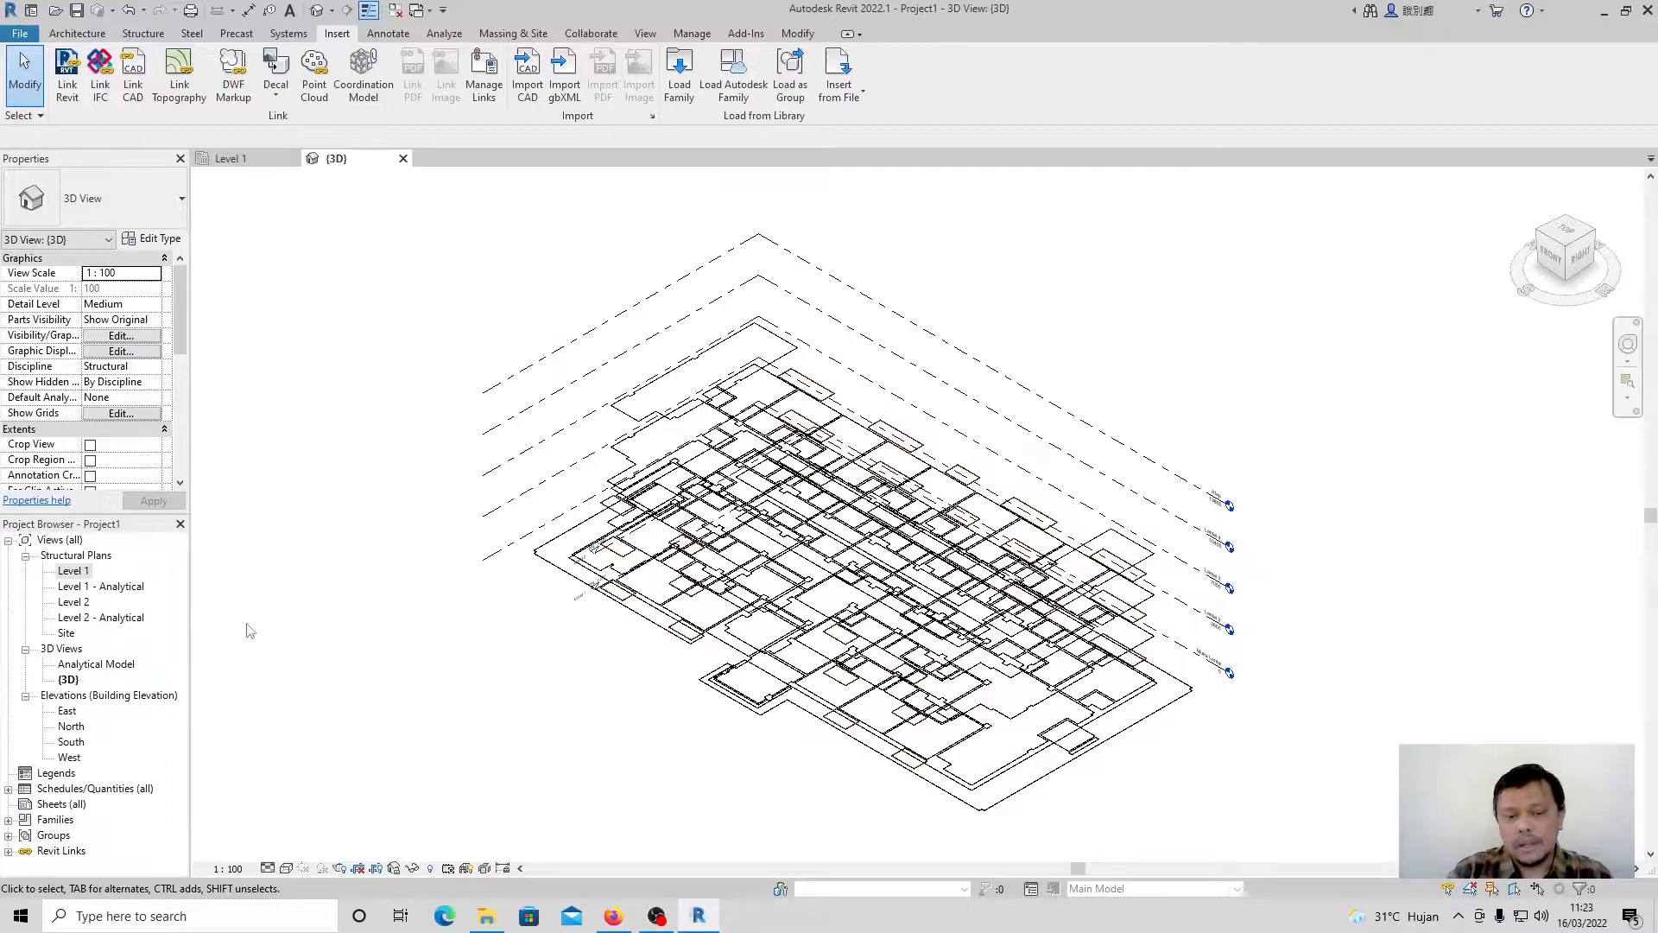
Set the 3D view's discipline to Coordination.
left_click(148, 368)
left_click(154, 368)
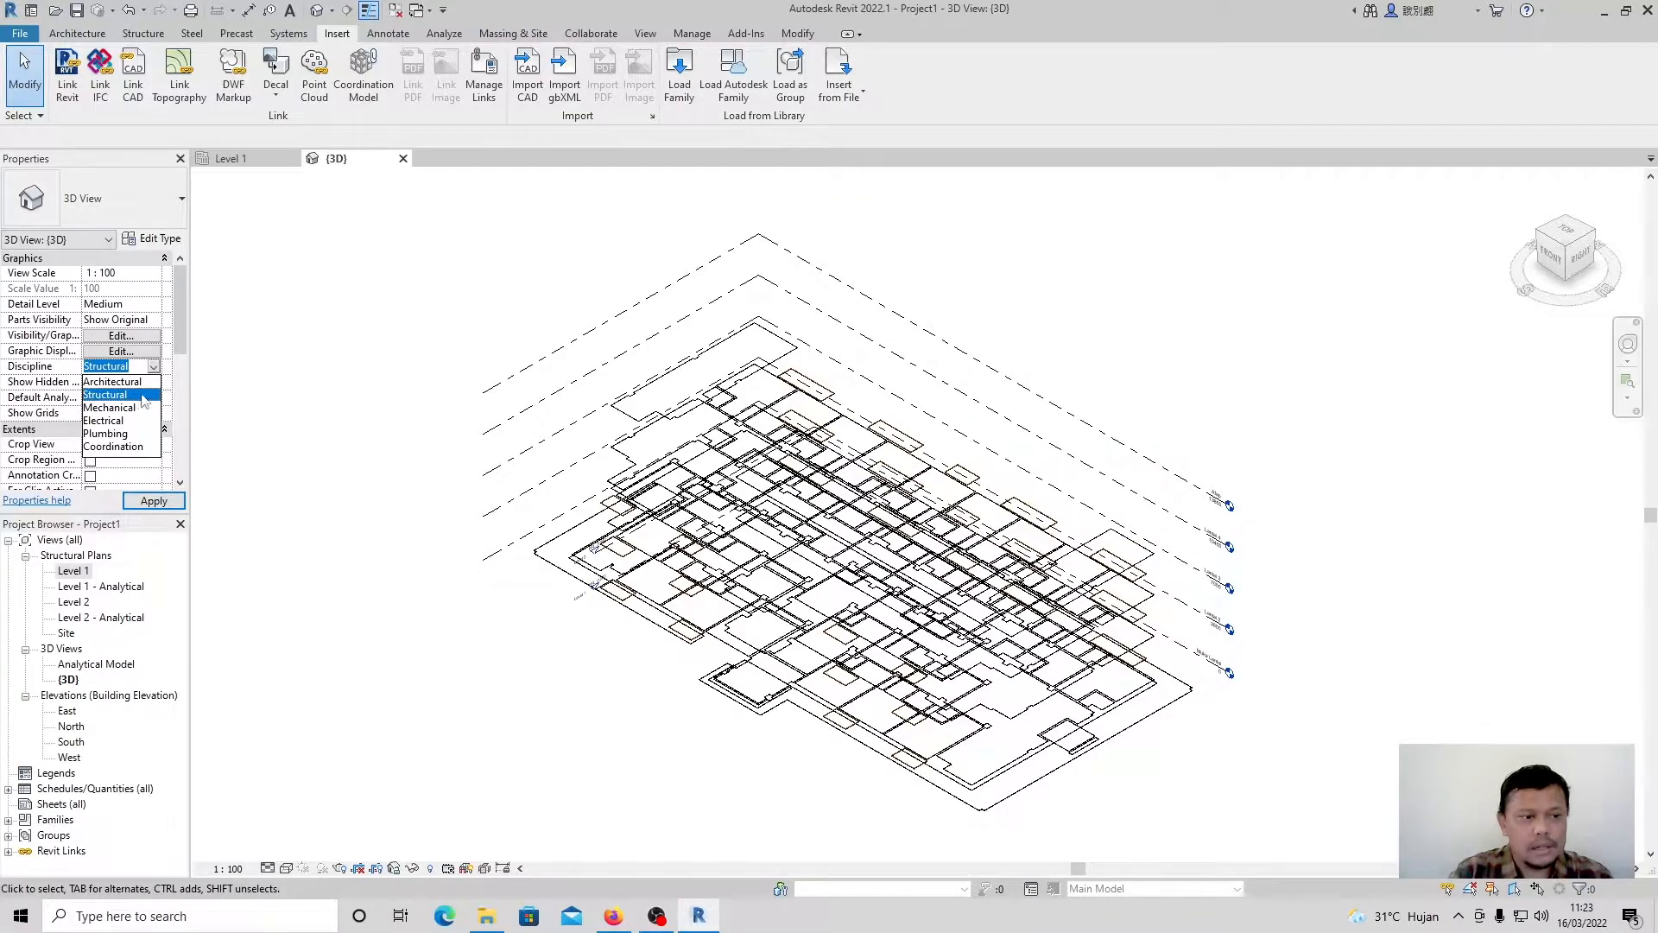
left_click(119, 447)
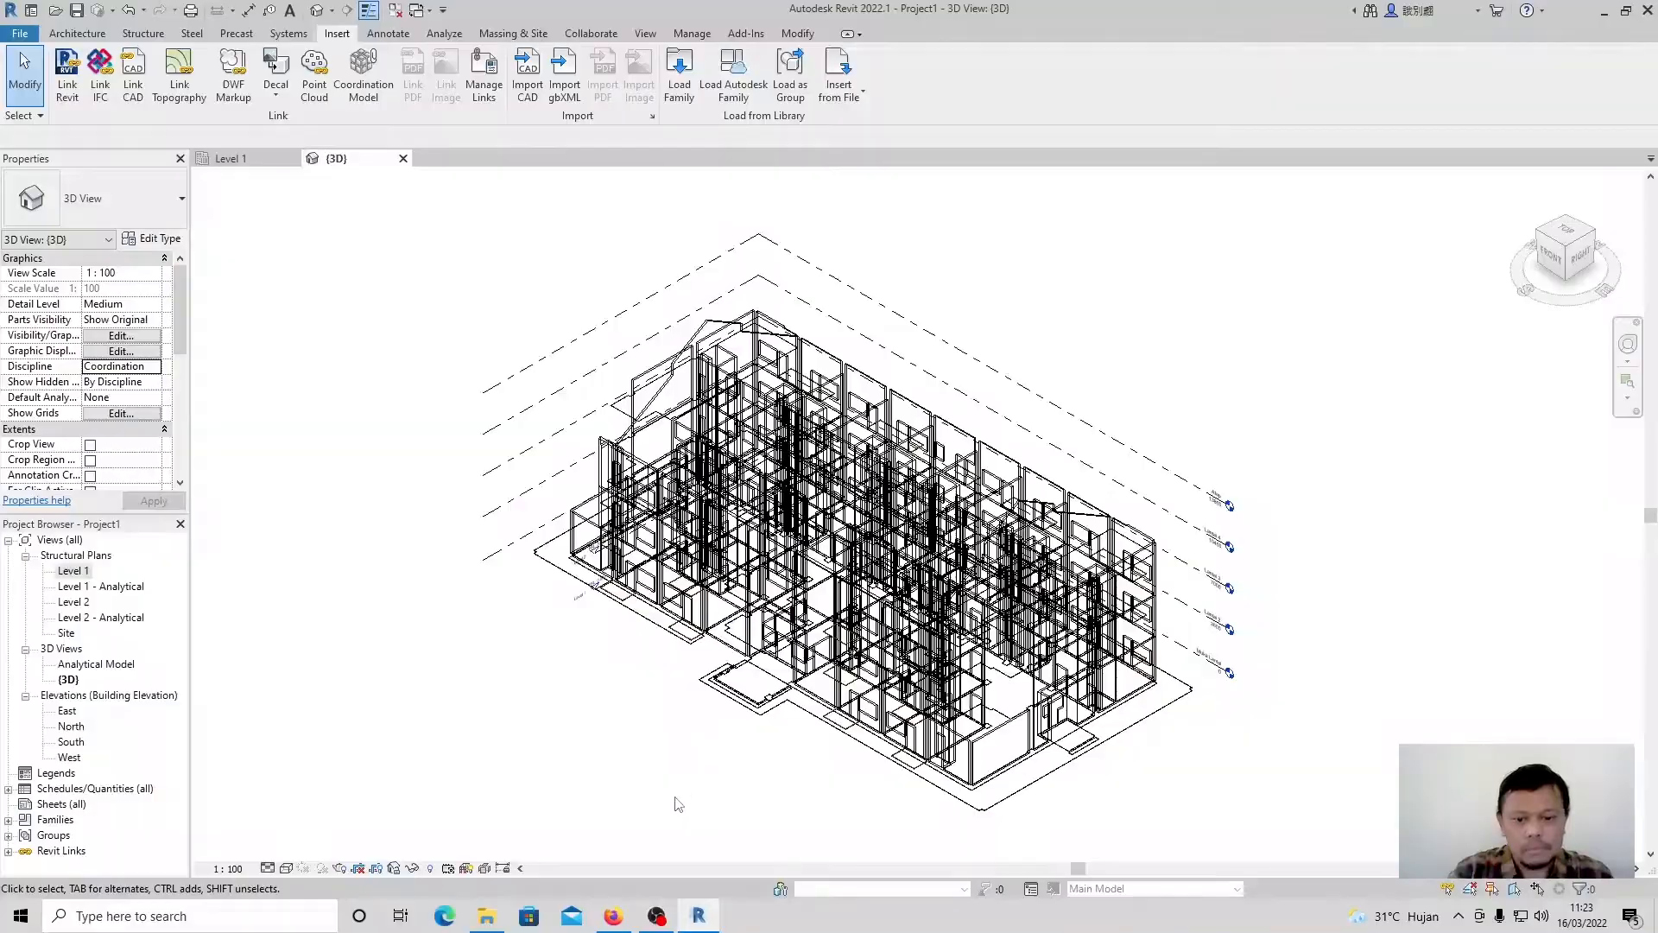
middle_click_drag(679, 812, 622, 704, "shift")
Try the Architectural discipline on the 3D view and inspect the linked building.
left_click(154, 367)
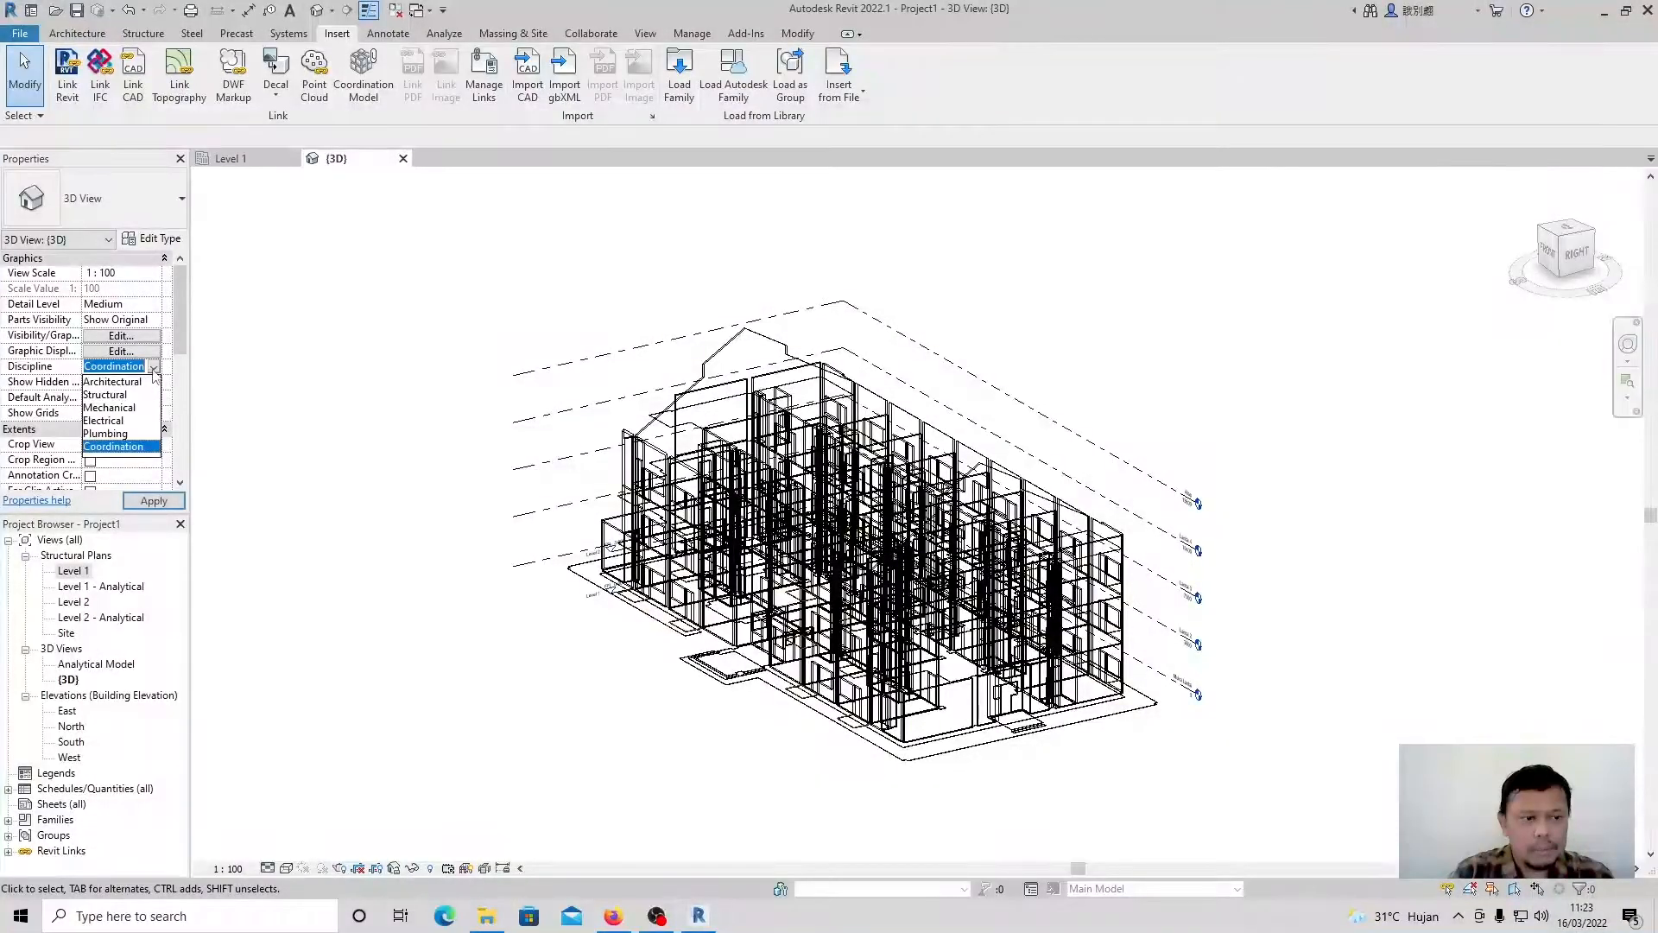
left_click(121, 381)
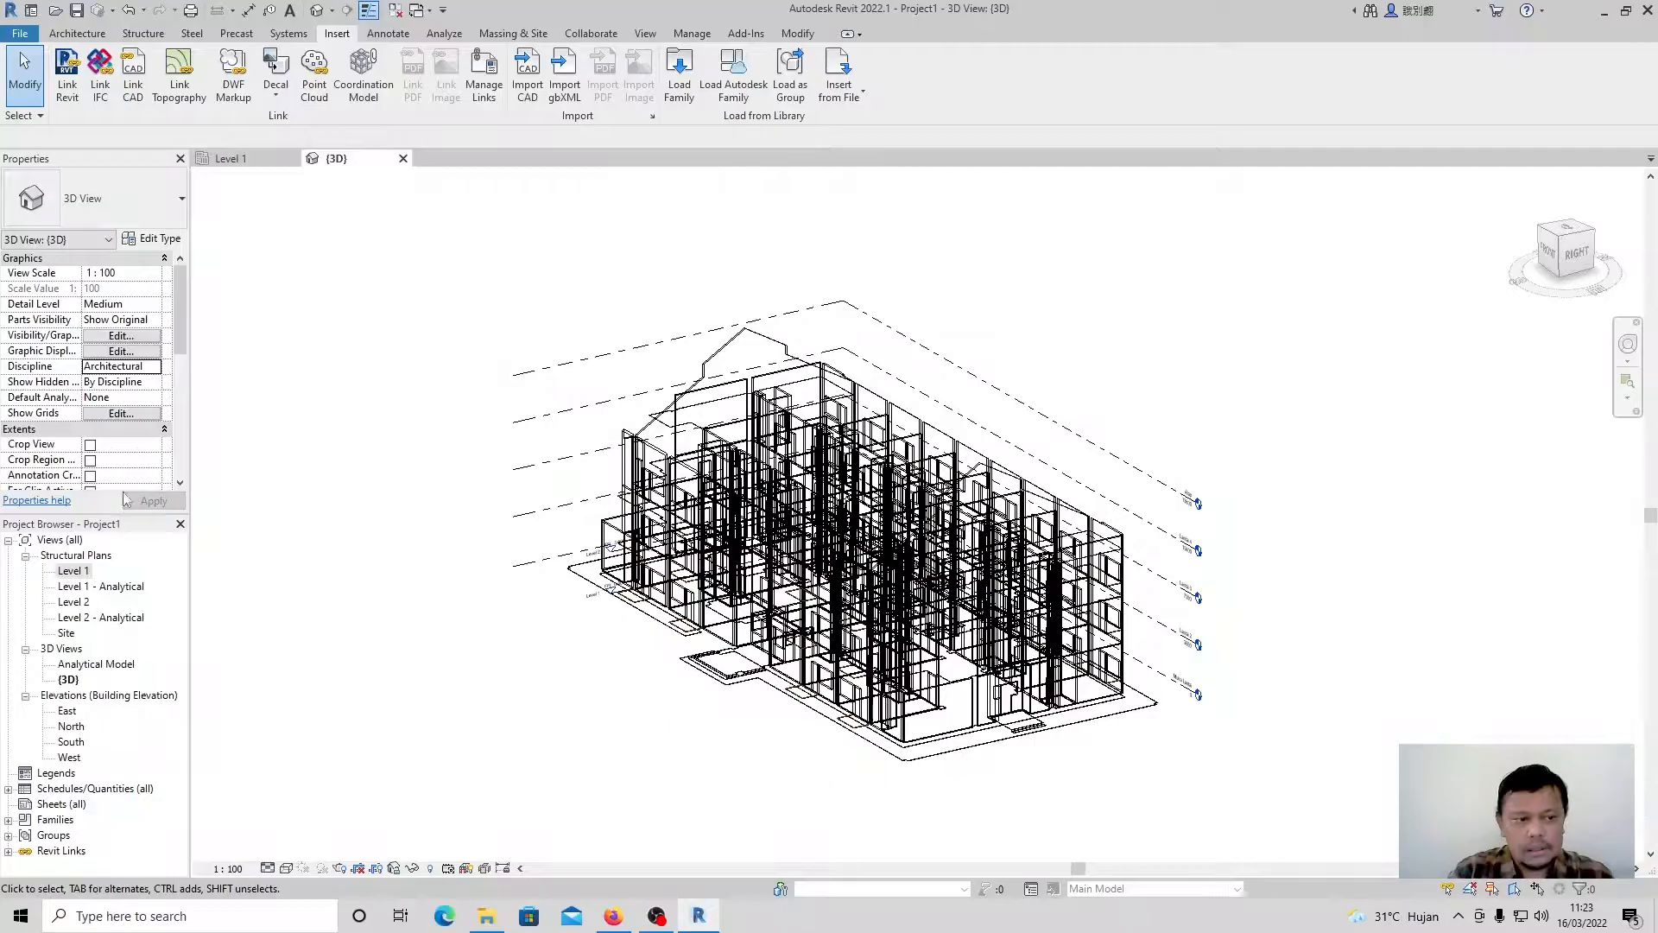
middle_click_drag(691, 737, 635, 640, "shift")
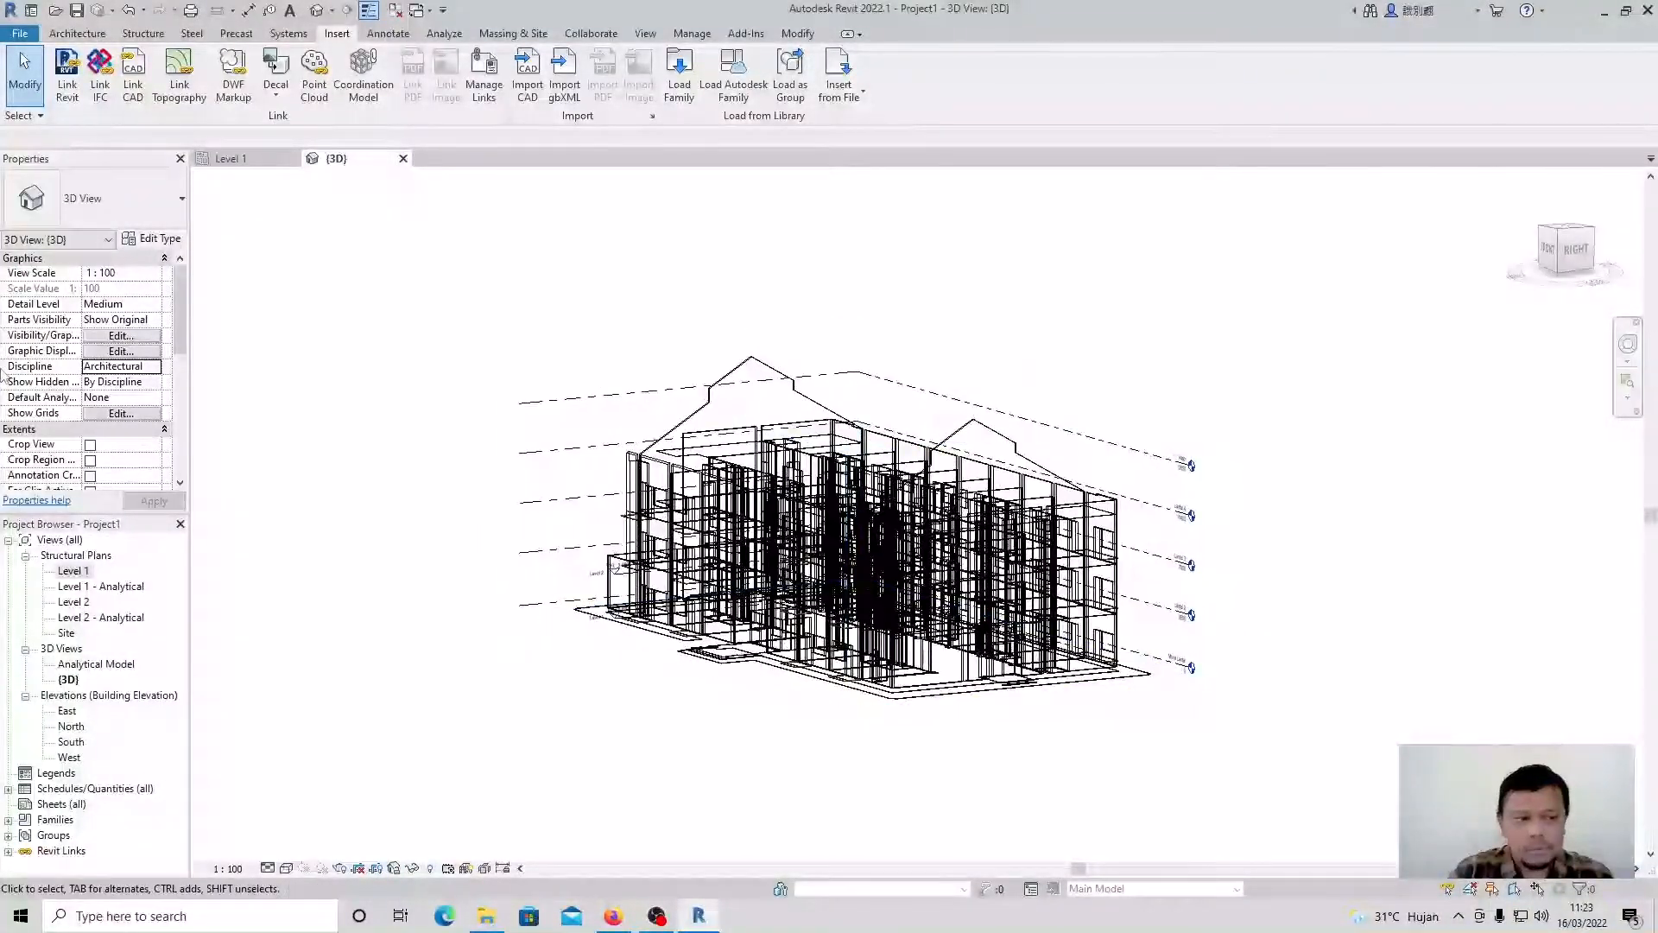
Switch the 3D view's discipline back to Coordination and apply it.
left_click(154, 367)
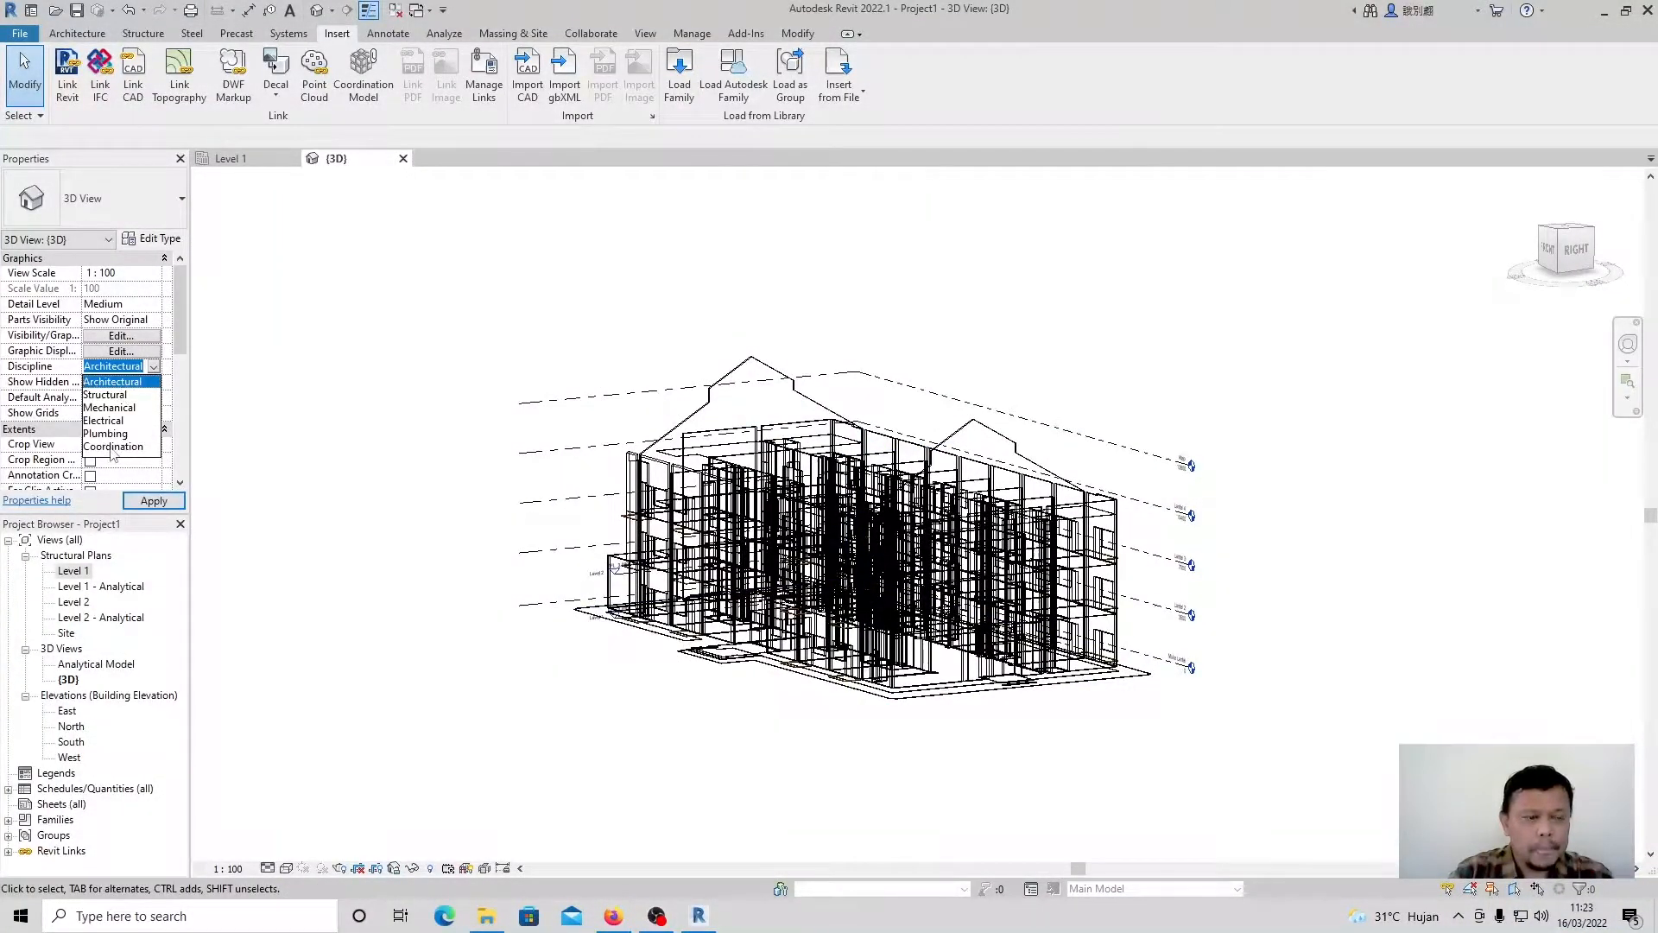
left_click(113, 447)
left_click(175, 503)
left_click(155, 381)
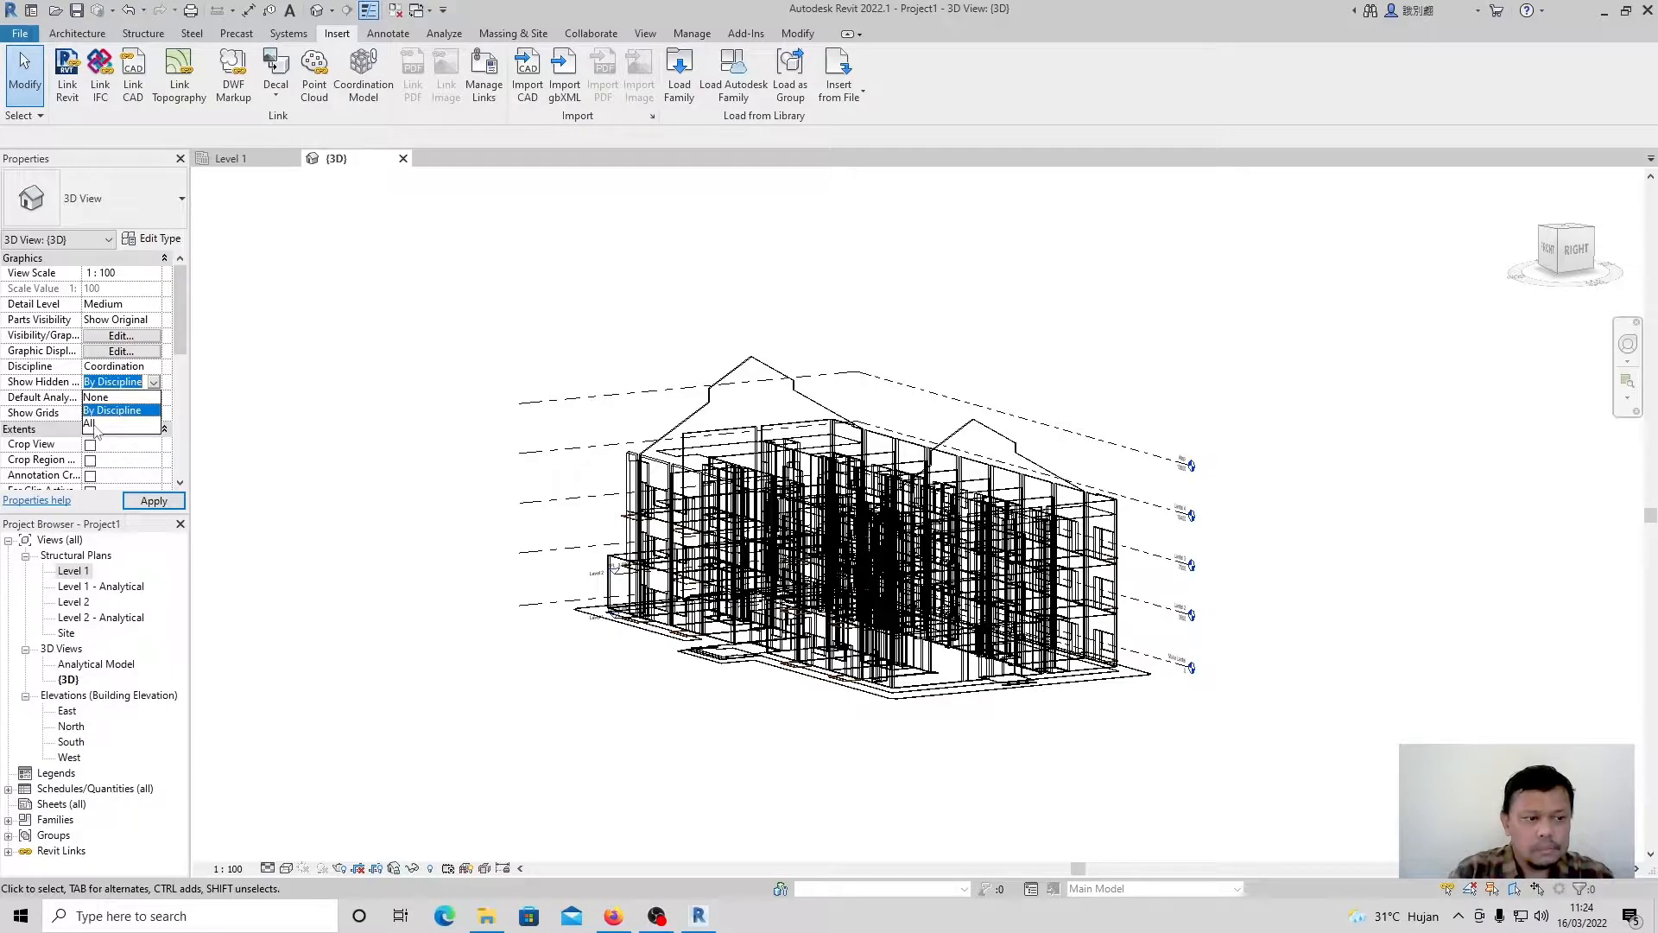
left_click(288, 447)
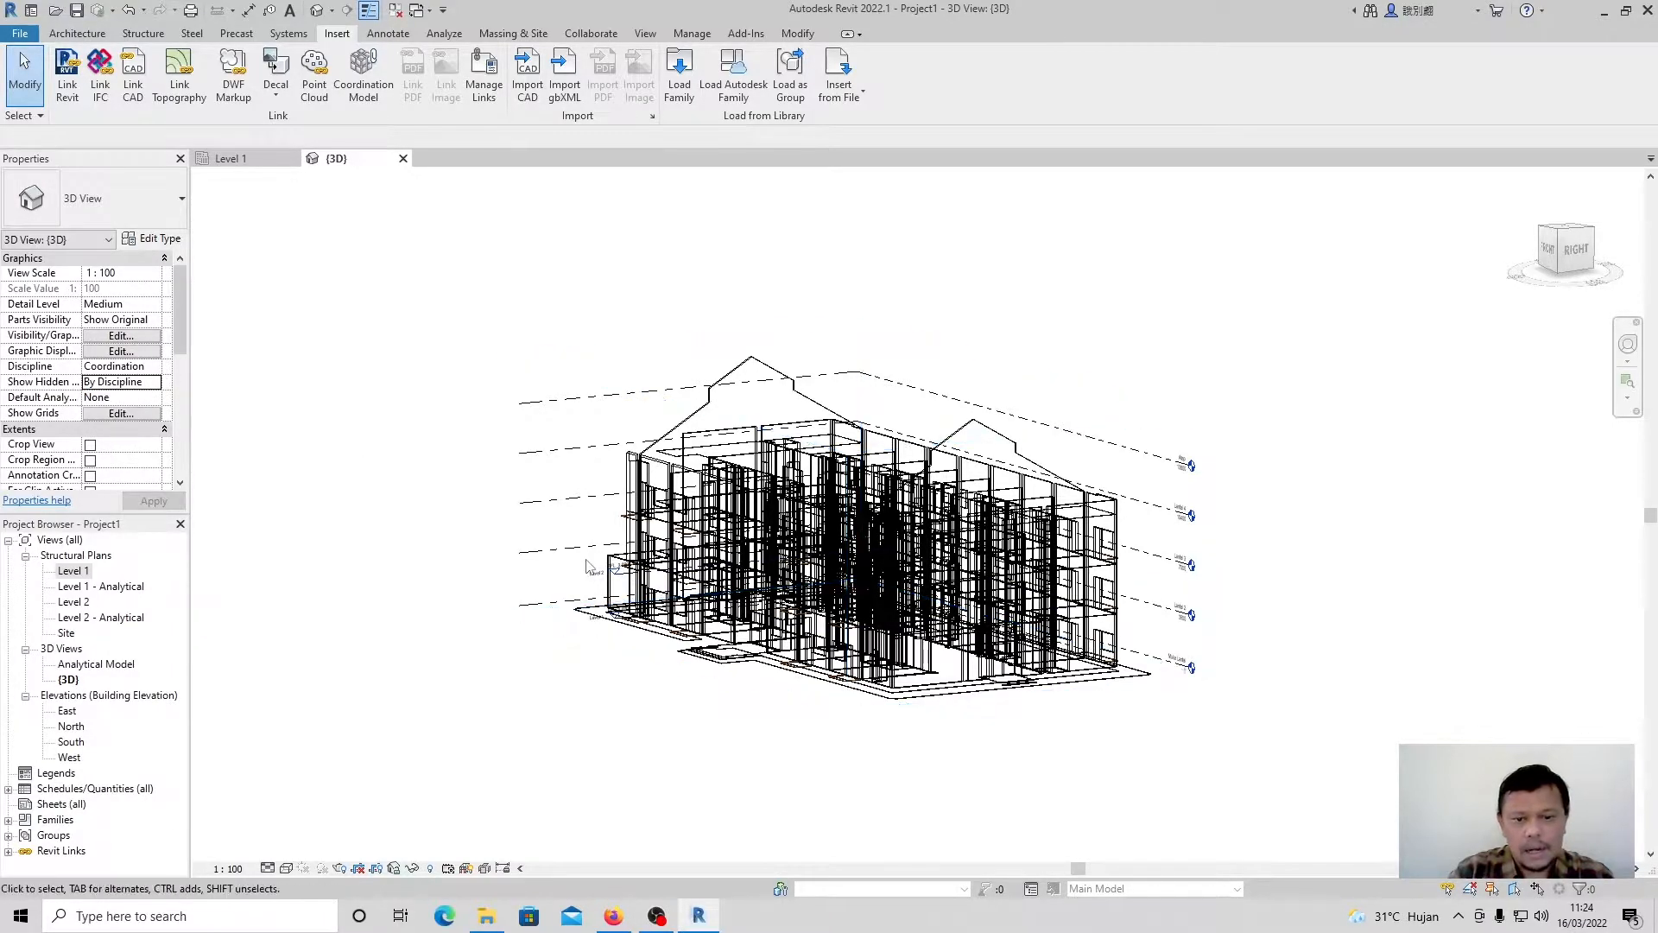
middle_click_drag(481, 448, 488, 643, "shift")
middle_click_drag(812, 522, 562, 670, "shift")
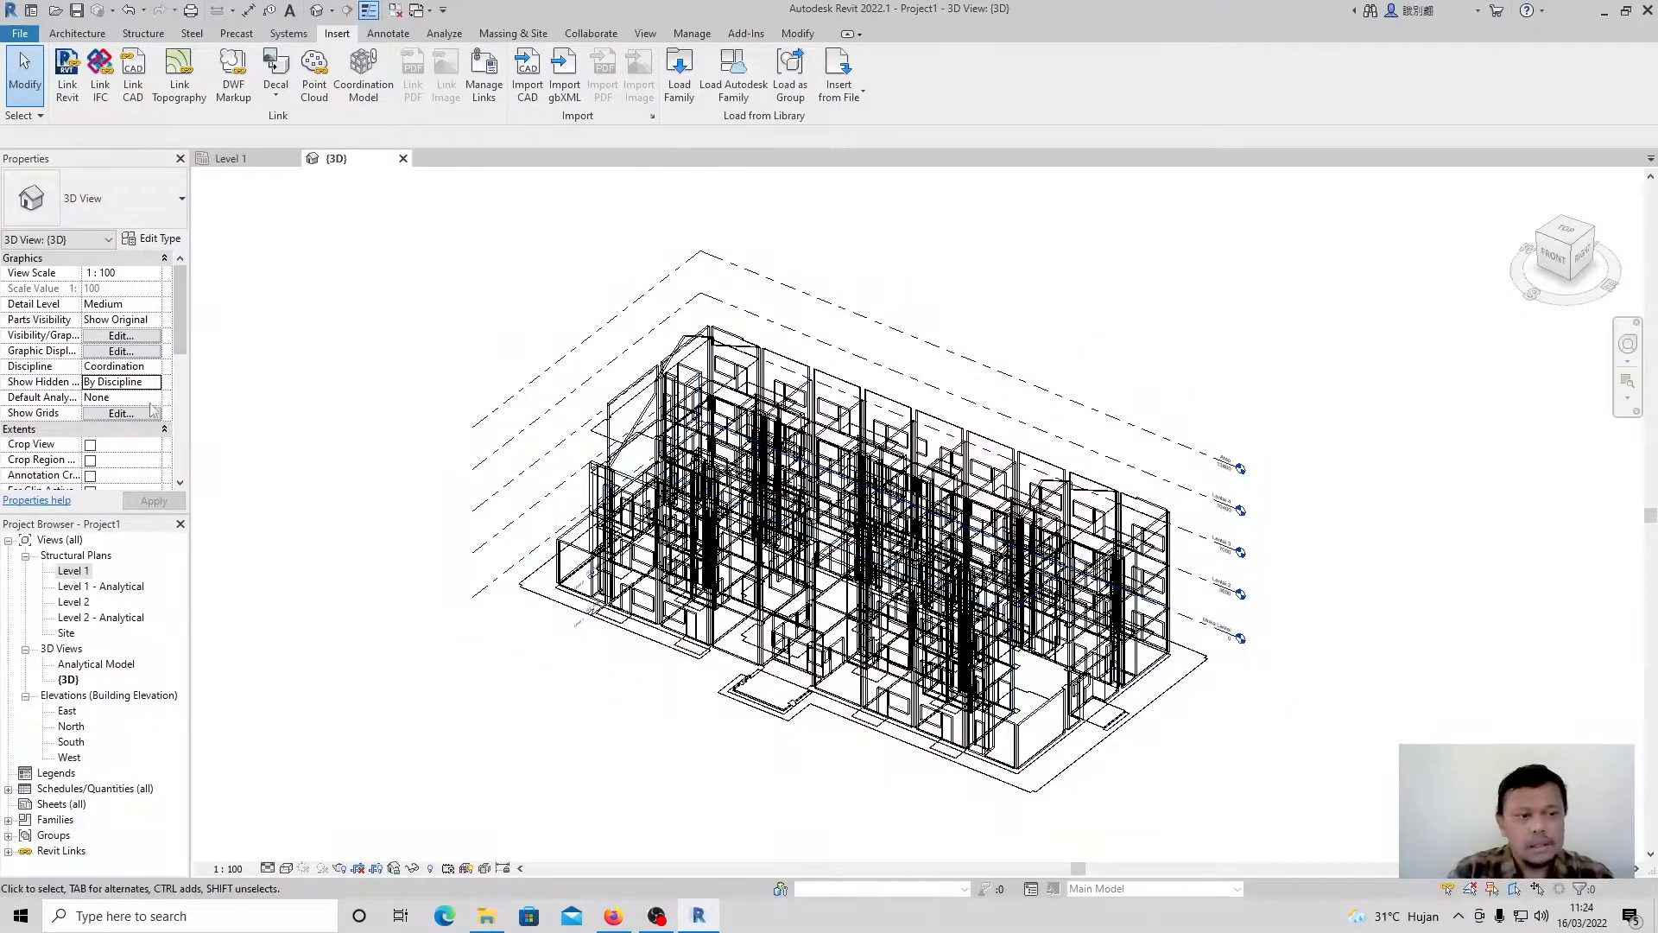
Set the 3D view's discipline to Structural, apply it, and inspect the linked building.
left_click(157, 366)
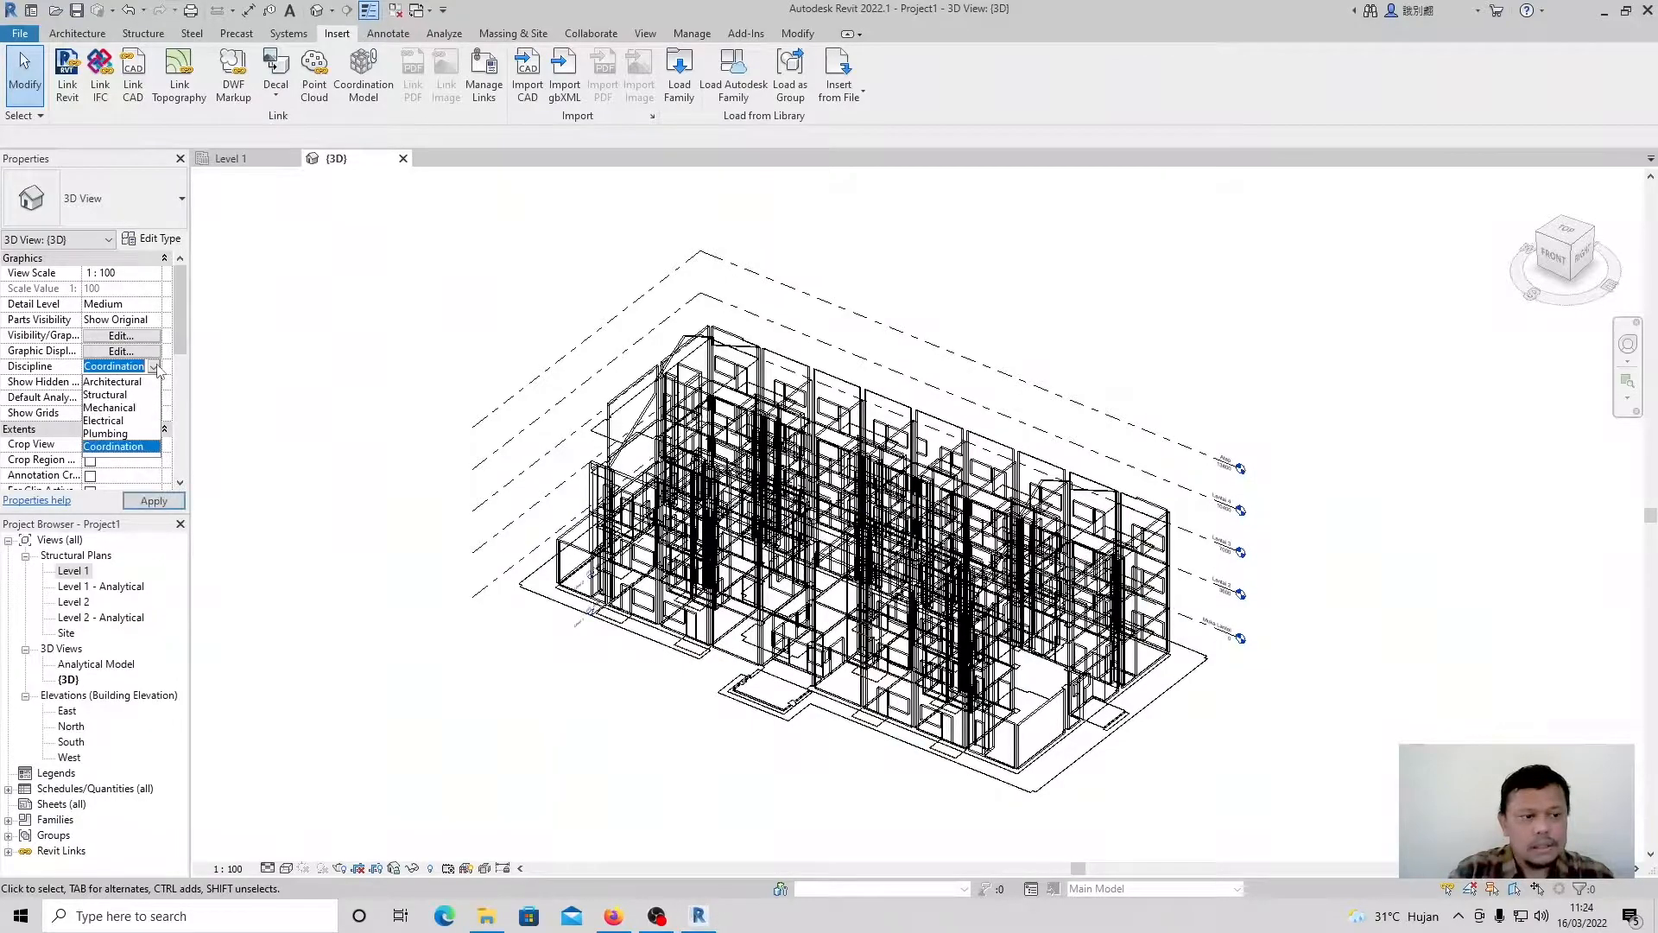
left_click(105, 395)
left_click(153, 501)
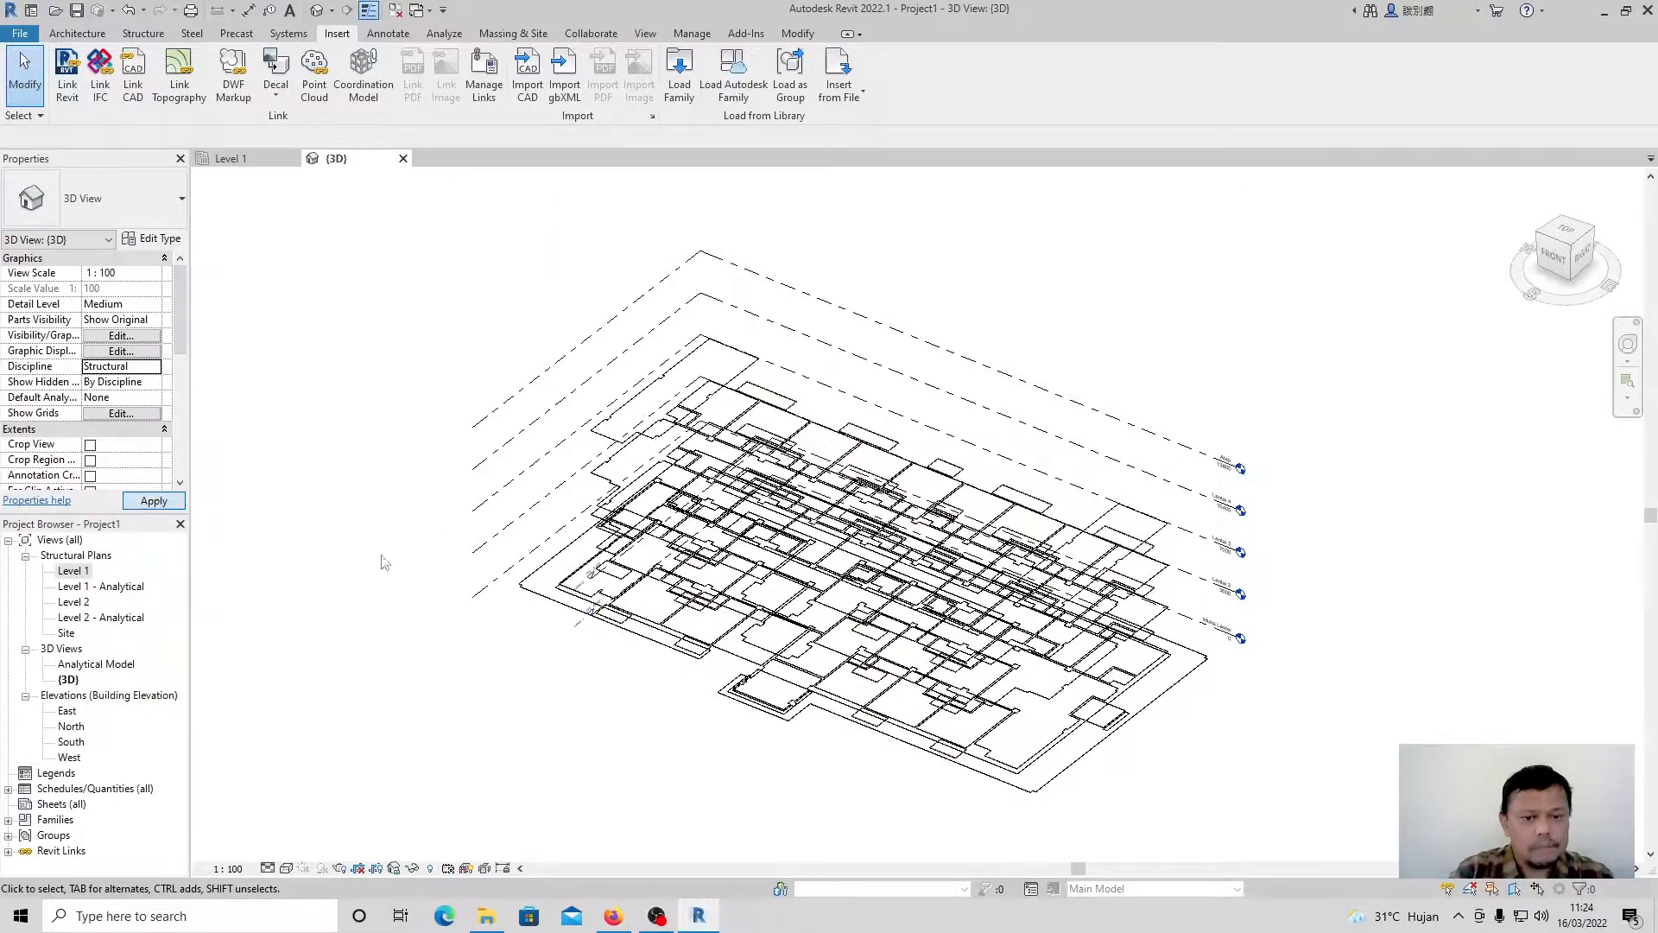
mouse_move(492, 737)
middle_mouse_down("shift")
mouse_move(548, 726)
mouse_move(536, 489)
mouse_move(494, 455)
mouse_move(500, 729)
mouse_move(792, 766)
mouse_move(522, 759)
mouse_move(515, 744)
middle_mouse_up("shift")
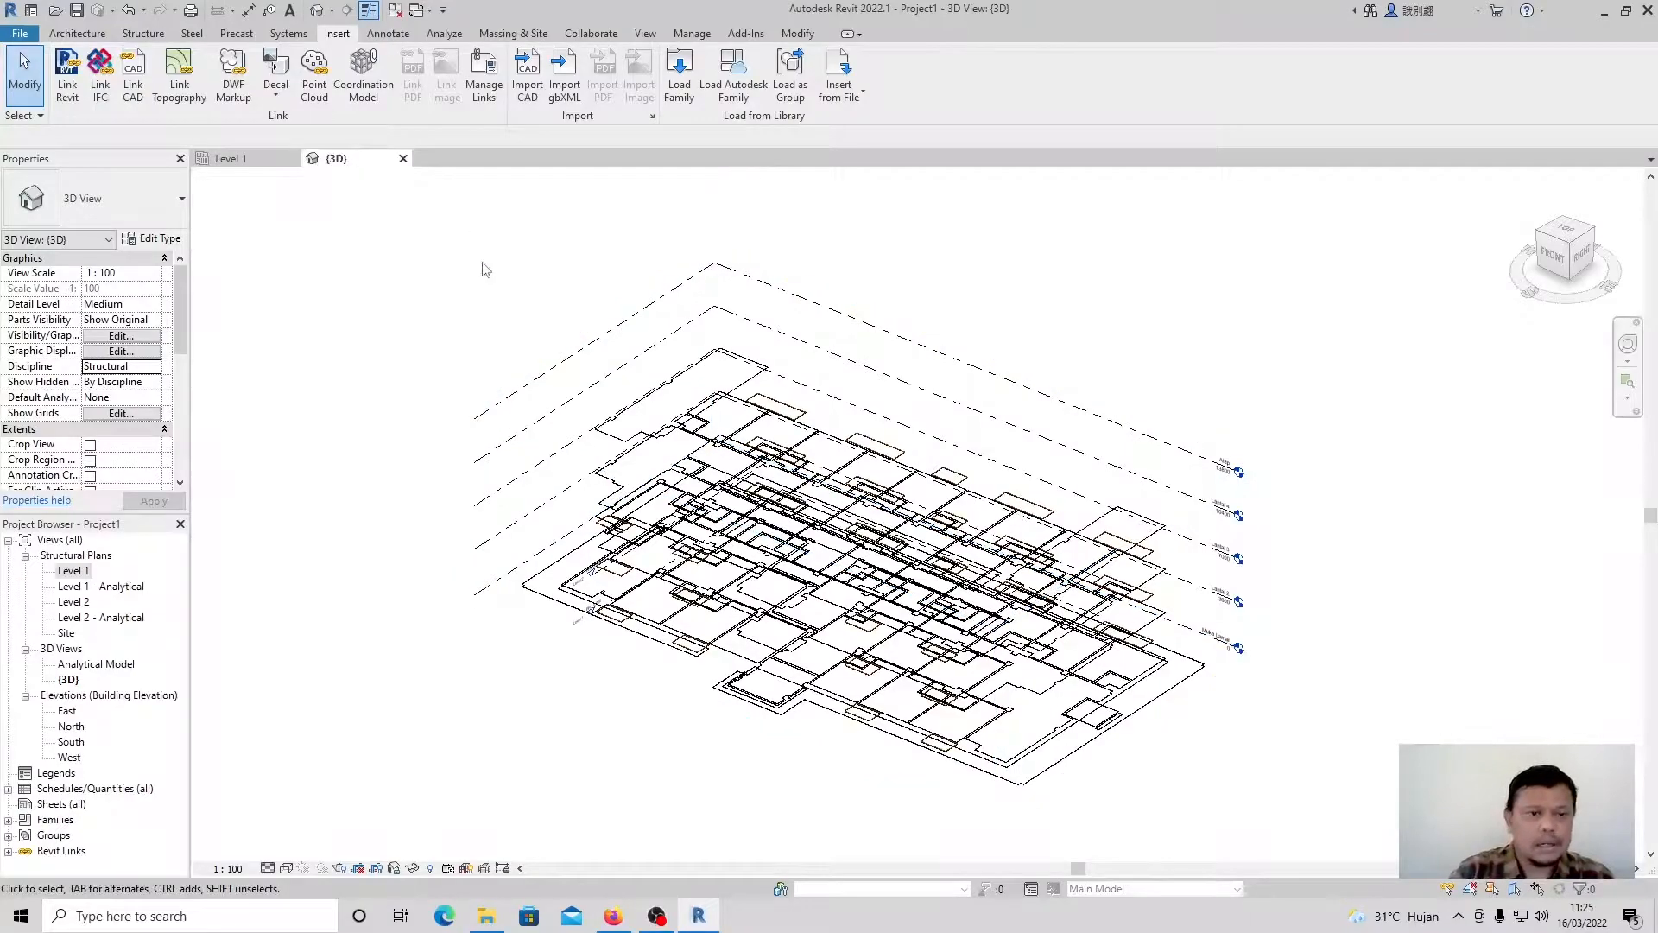
Close the 3D view and look over the grids and linked layout in the Level 1 plan.
left_click(403, 158)
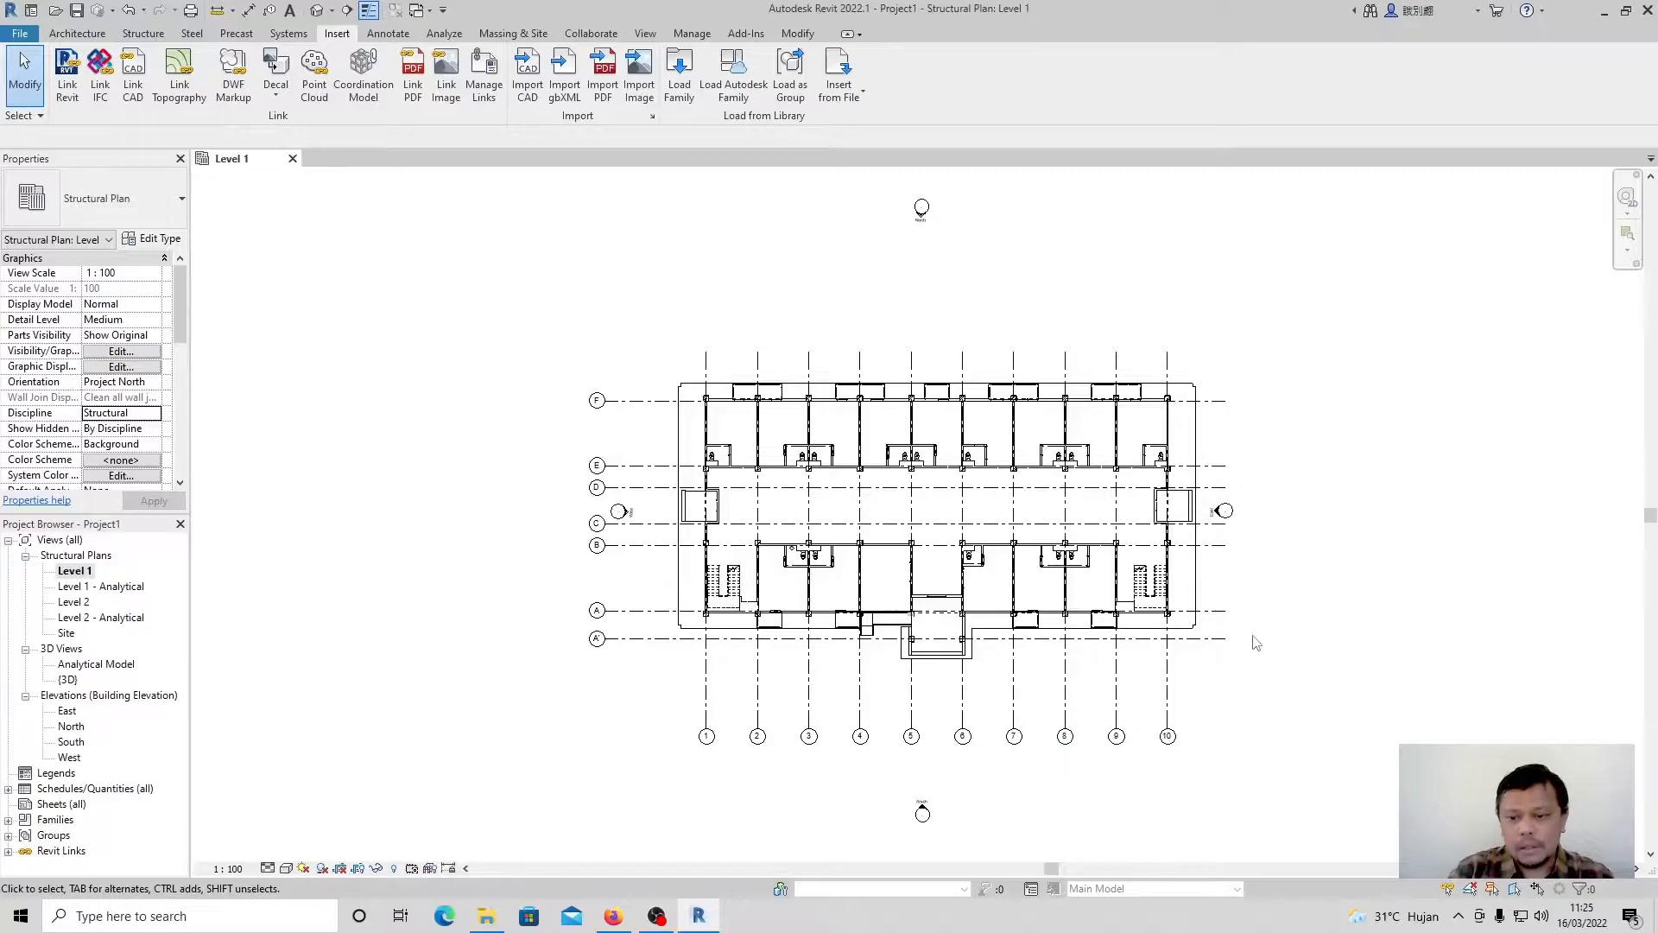
scroll(1259, 644, "up", 3)
scroll(1123, 622, "down", 3)
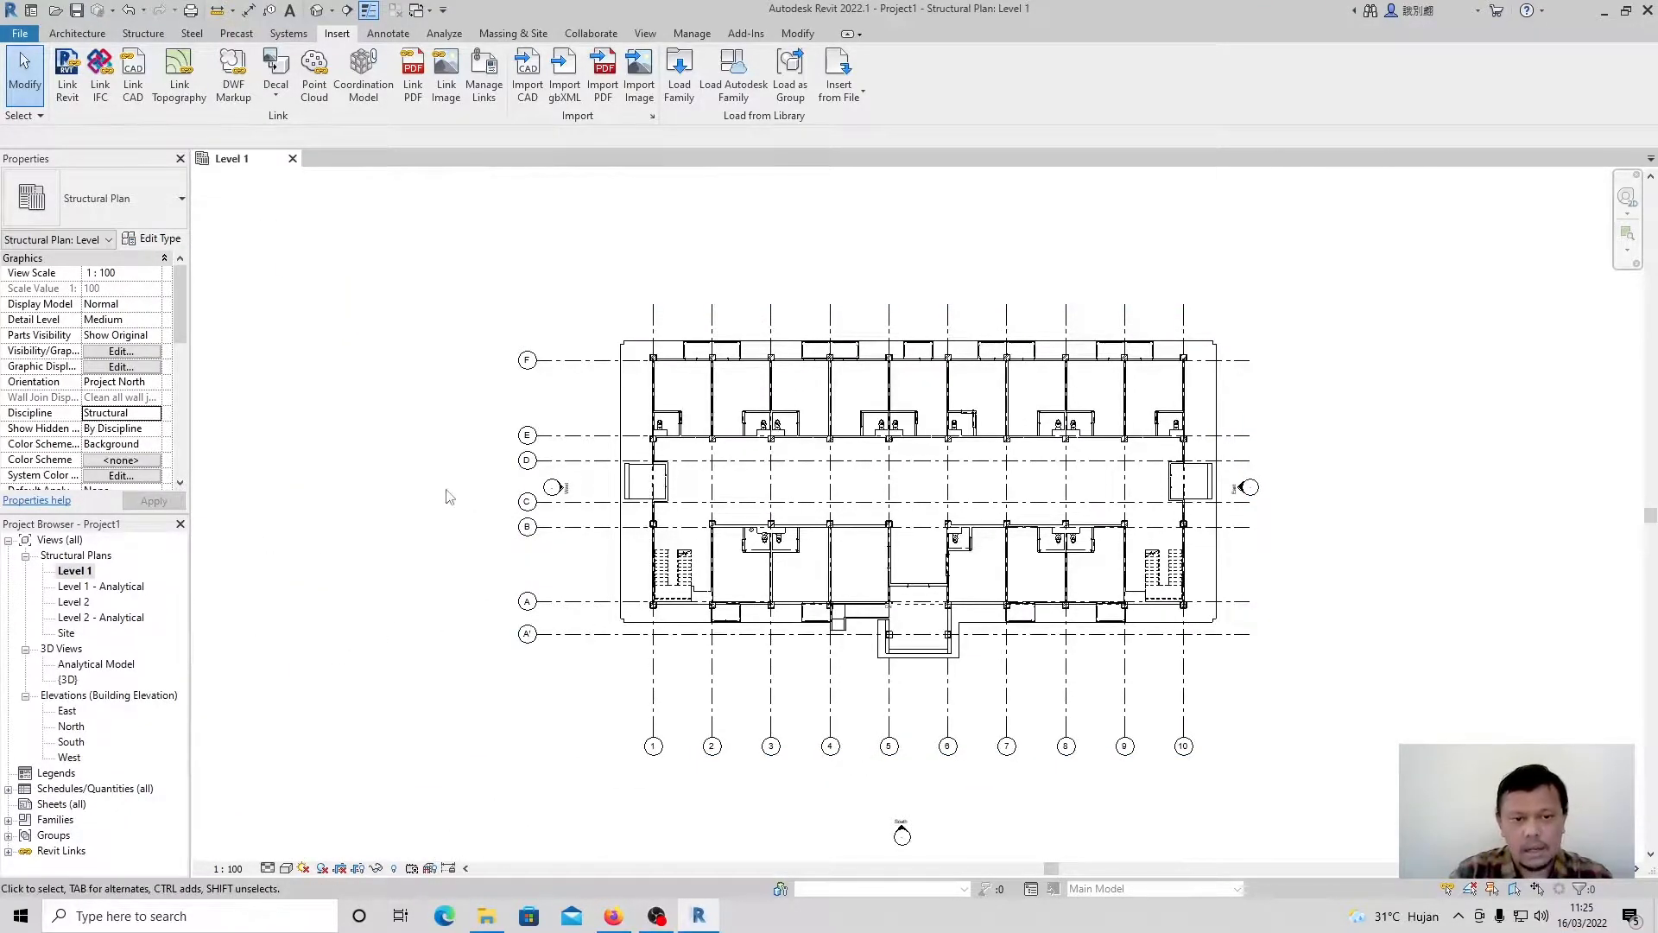
scroll(320, 553, "down", 2)
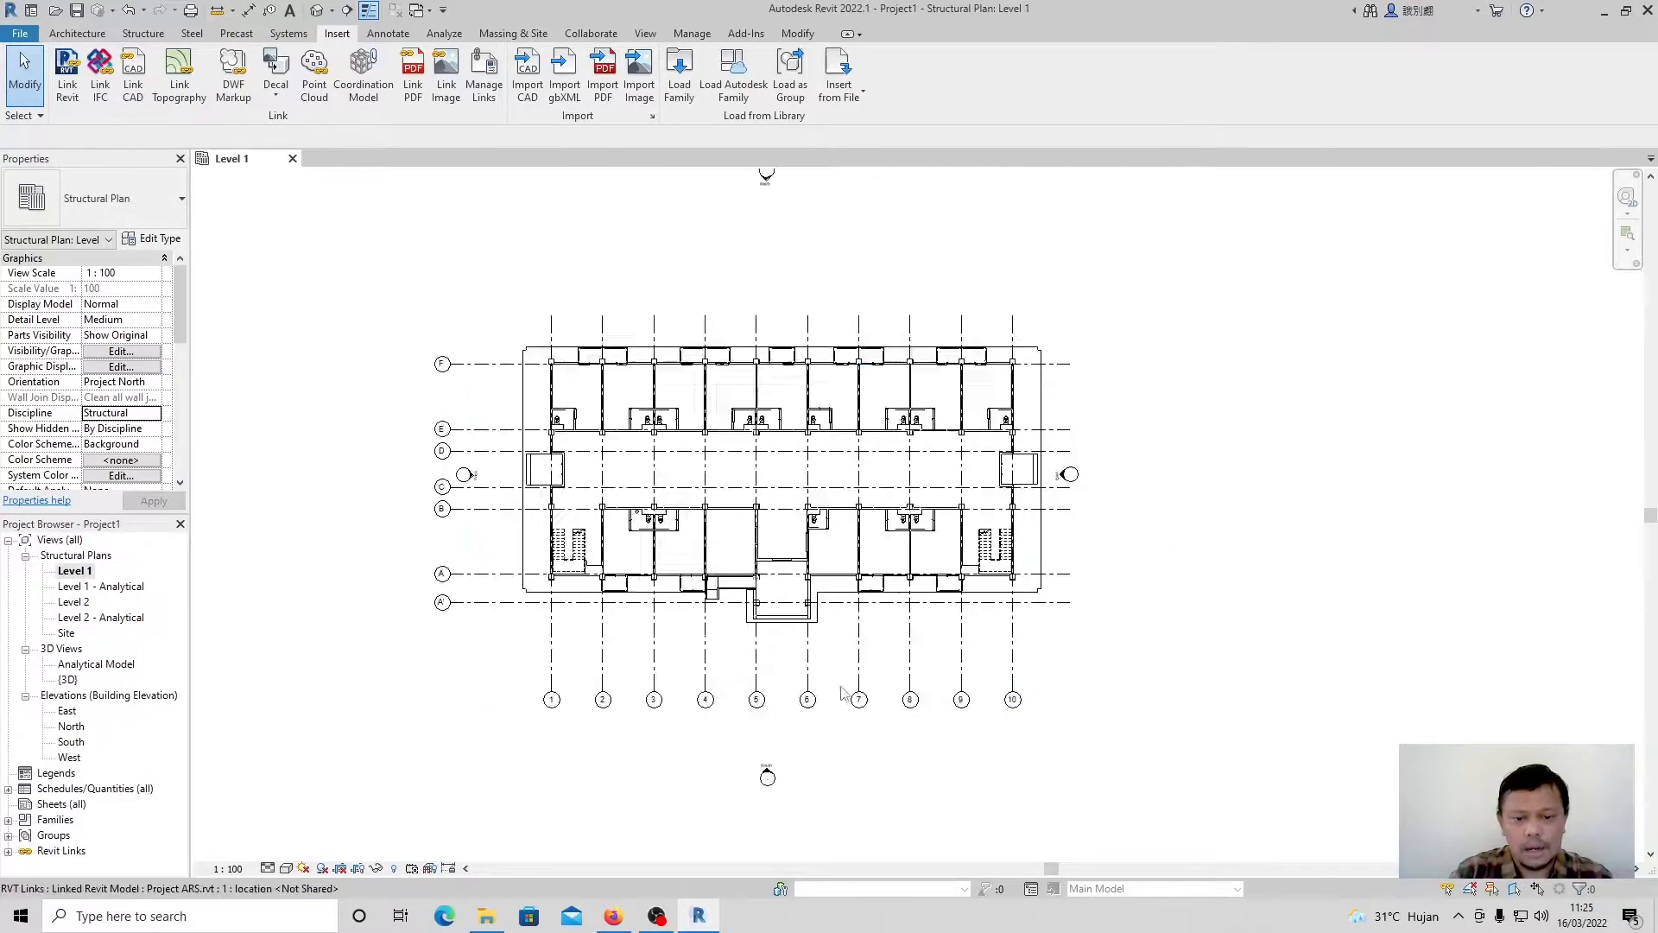
scroll(752, 675, "up", 2)
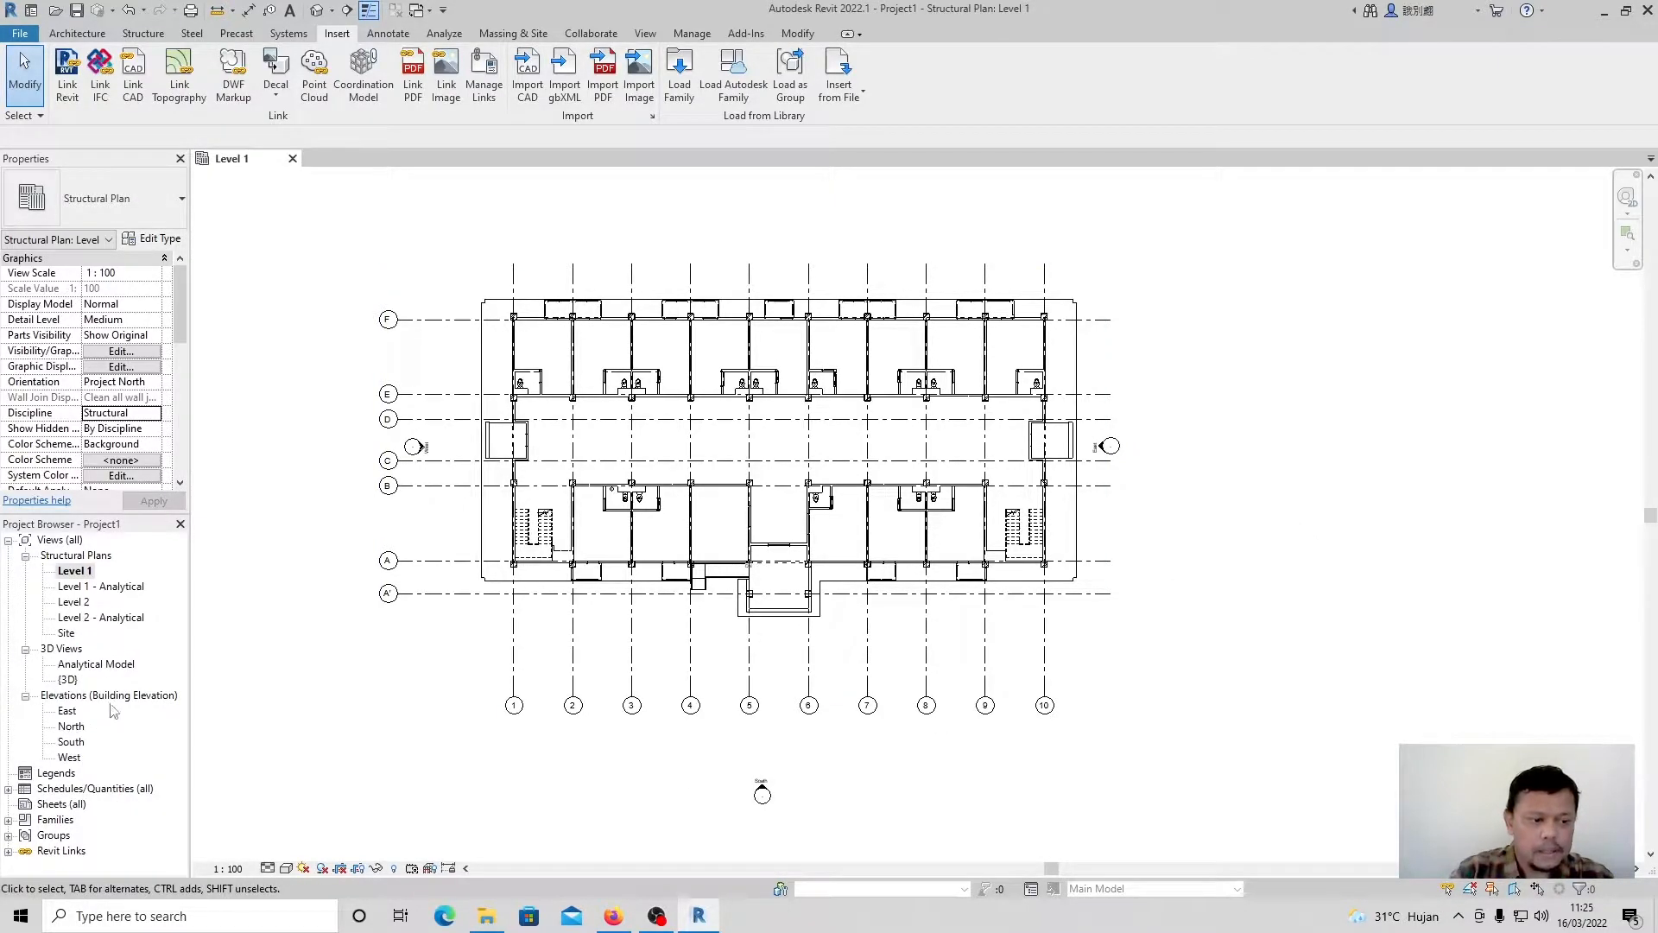
Open the North elevation, compare the project levels with the linked model's levels, and close the view.
double_click(73, 727)
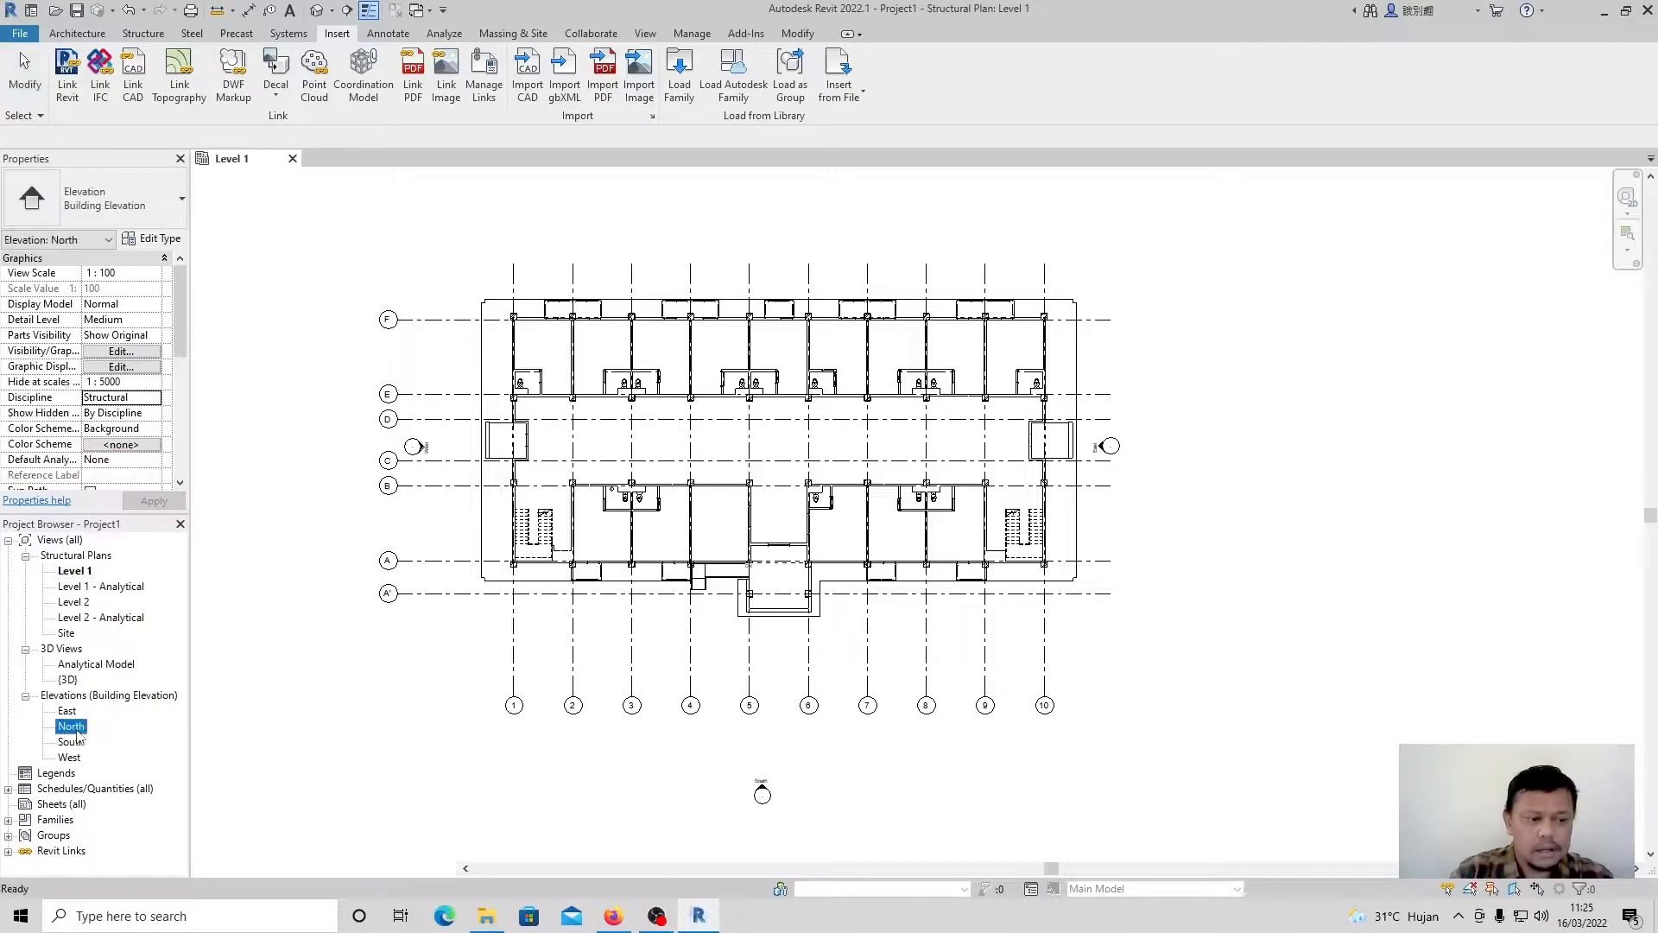
scroll(550, 531, "down", 3)
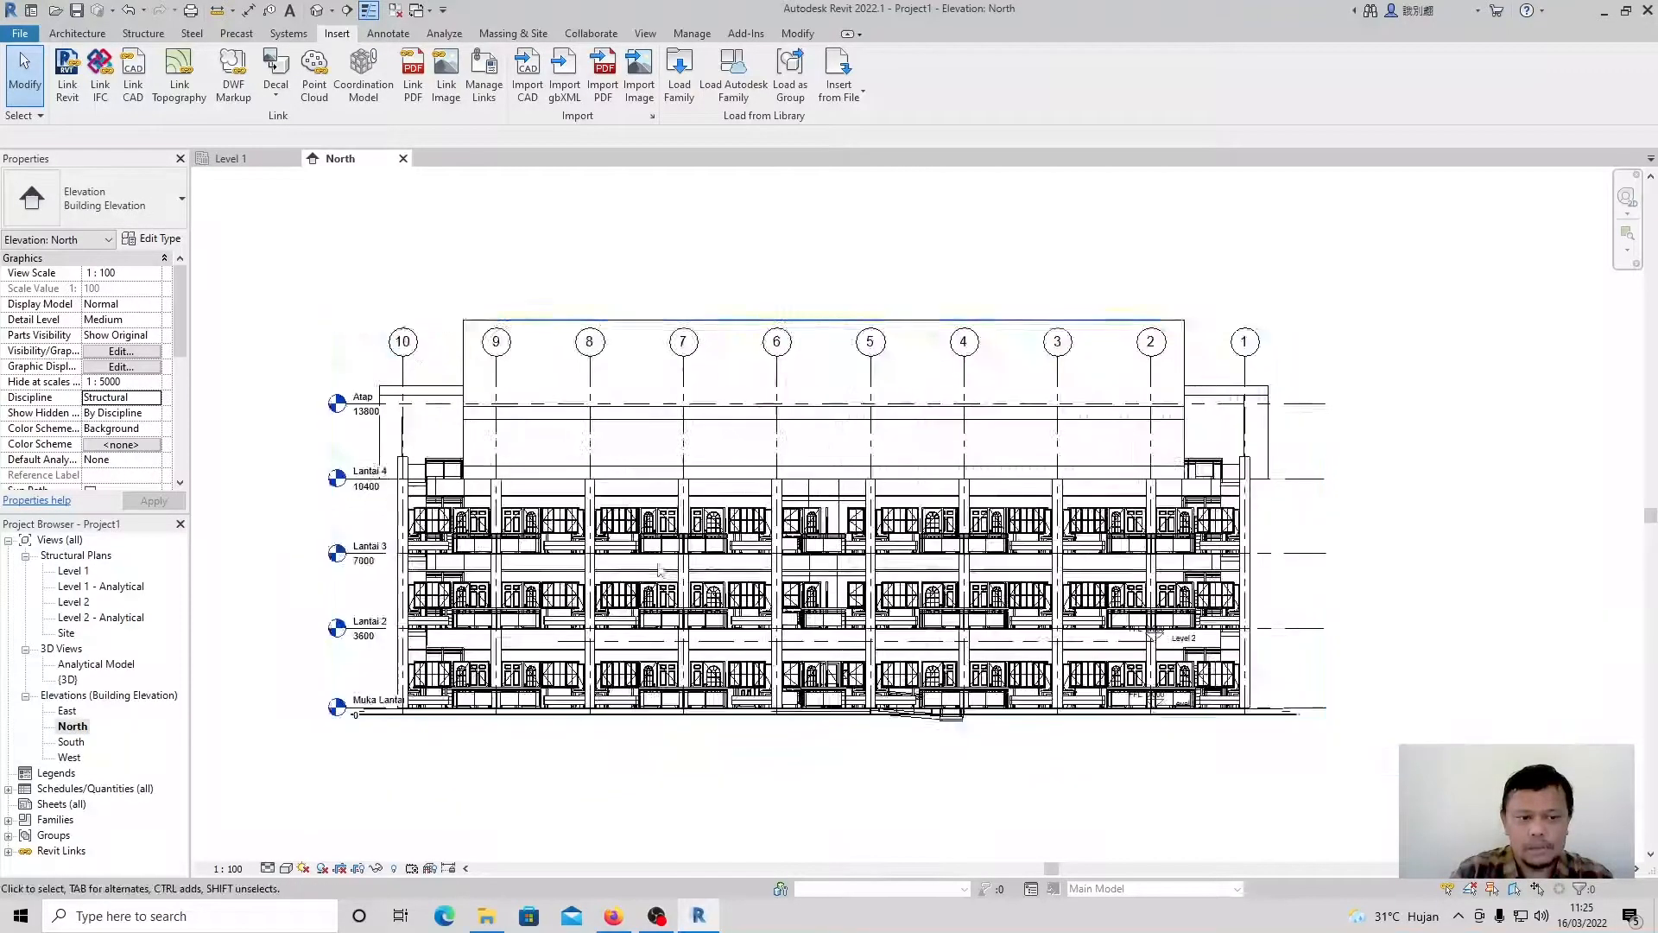
scroll(420, 590, "up", 1)
scroll(420, 590, "up", 4)
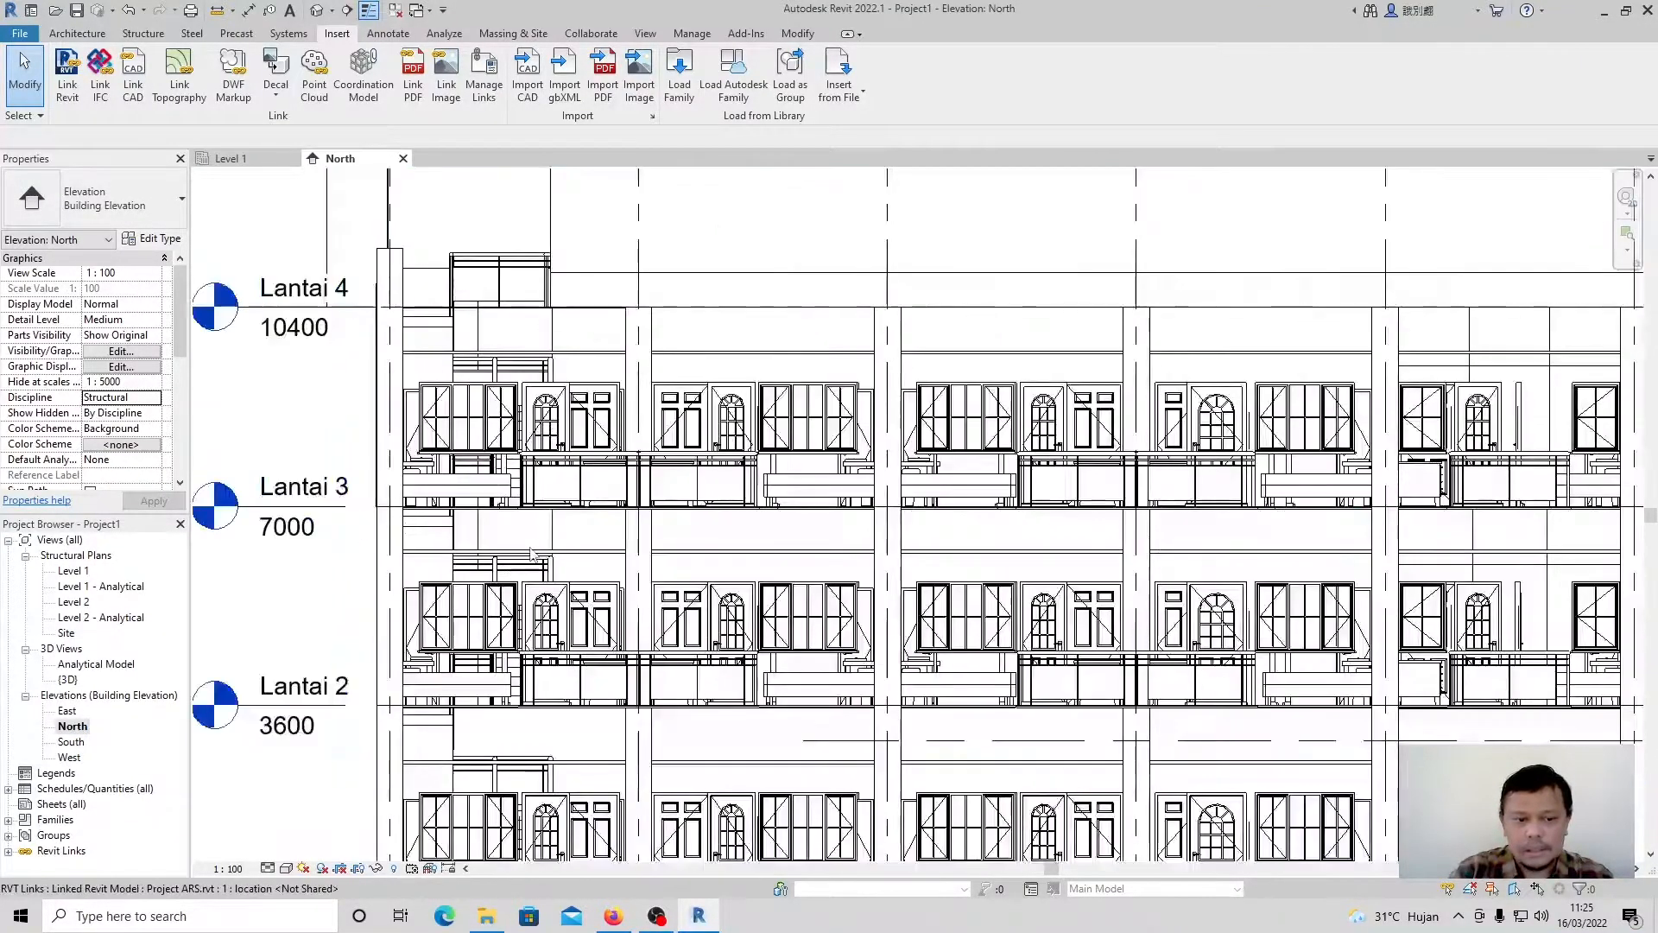
scroll(332, 510, "down", 3)
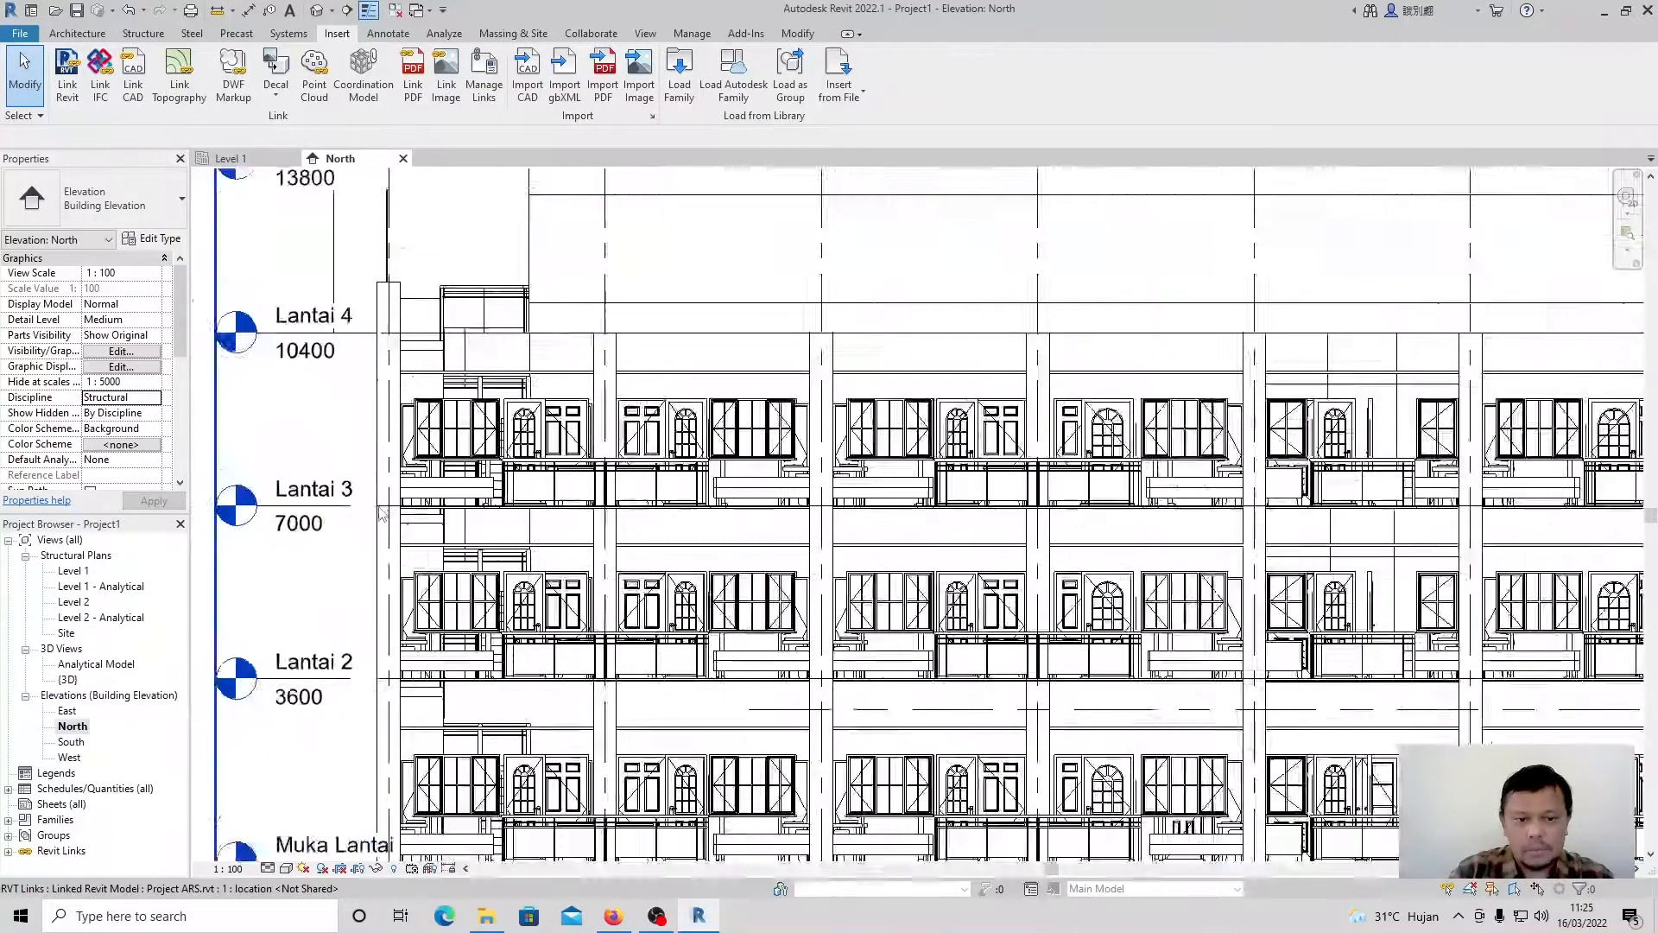
scroll(1543, 515, "up", 5)
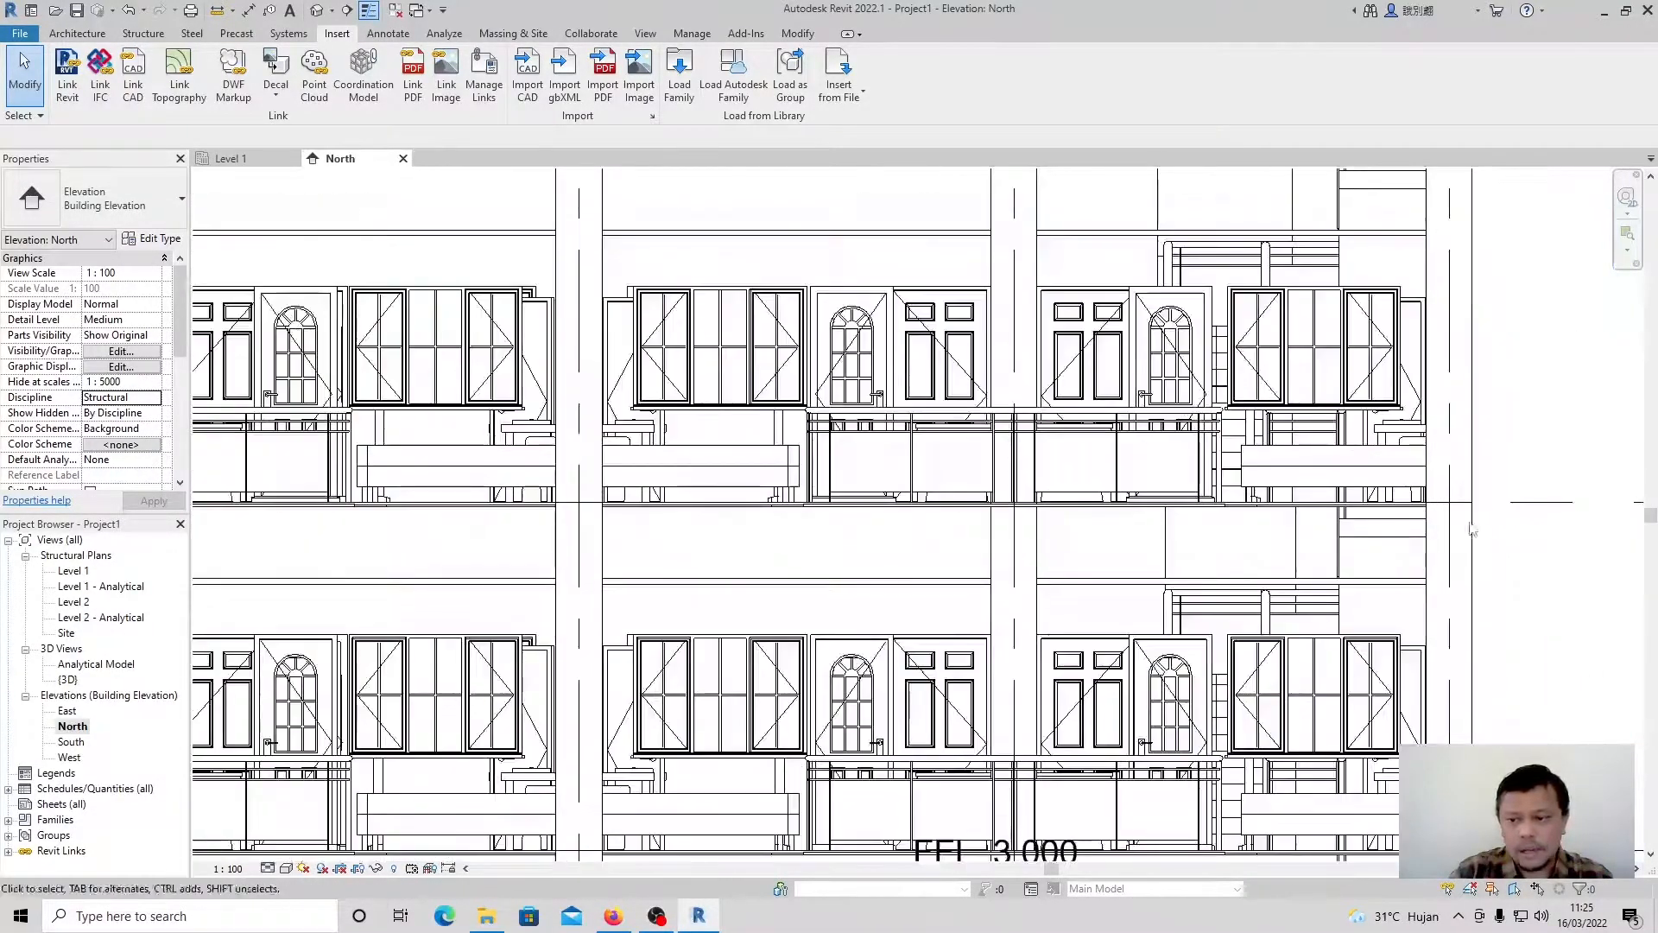
scroll(1004, 494, "down", 5)
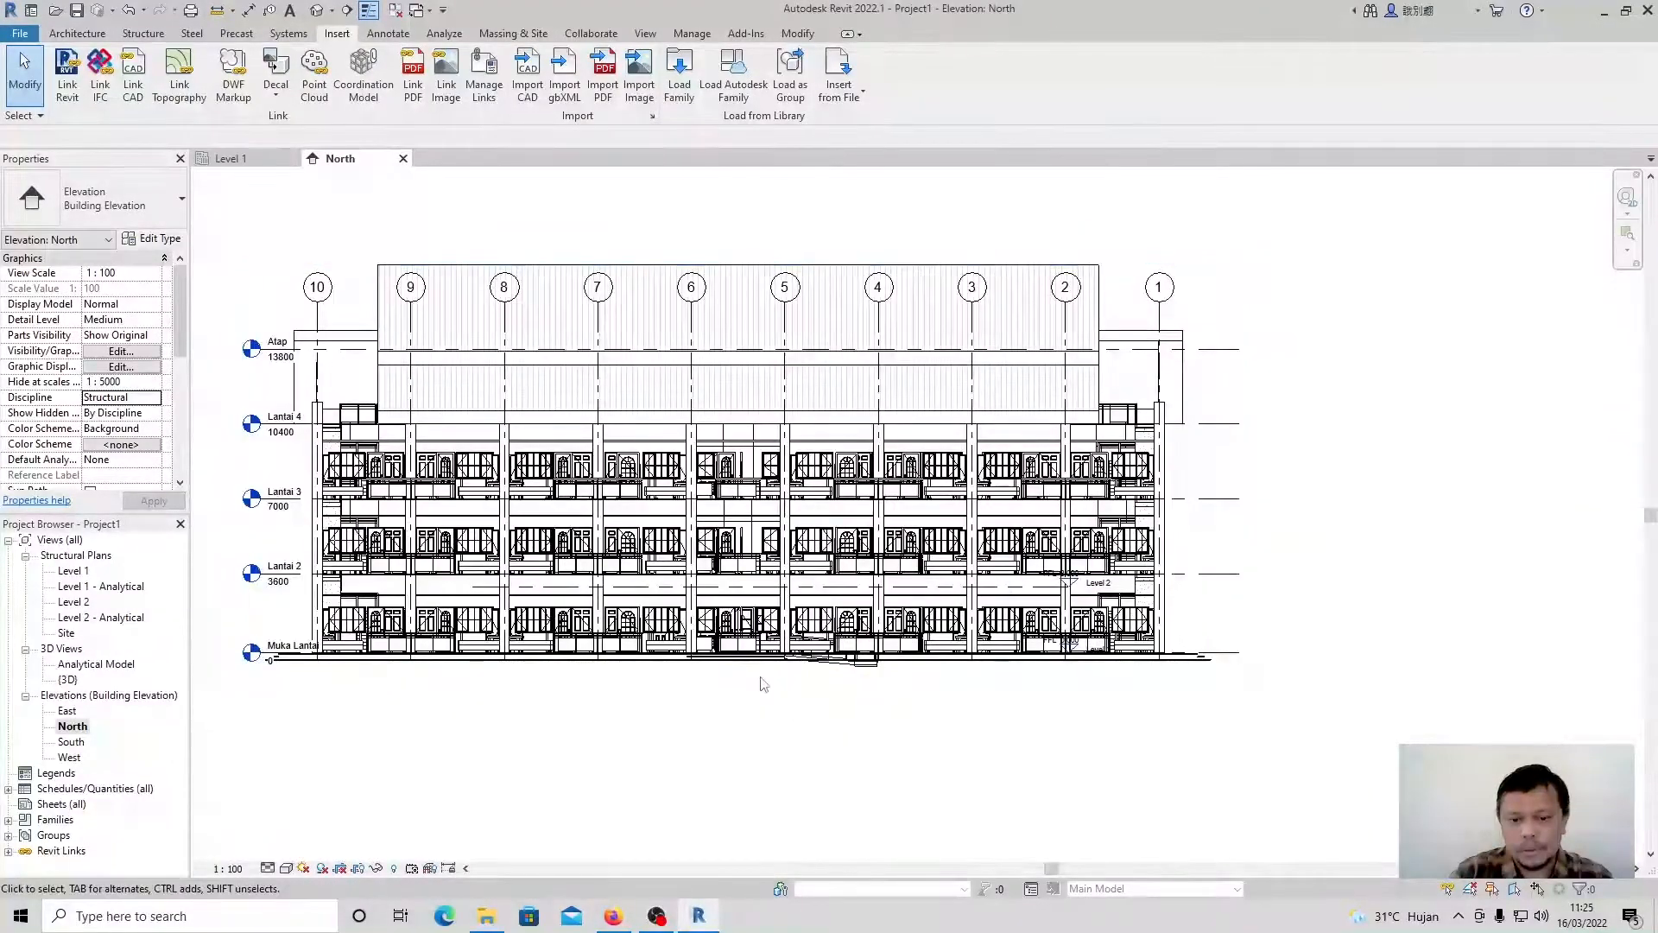
scroll(777, 669, "up", 5)
scroll(1002, 723, "down", 5)
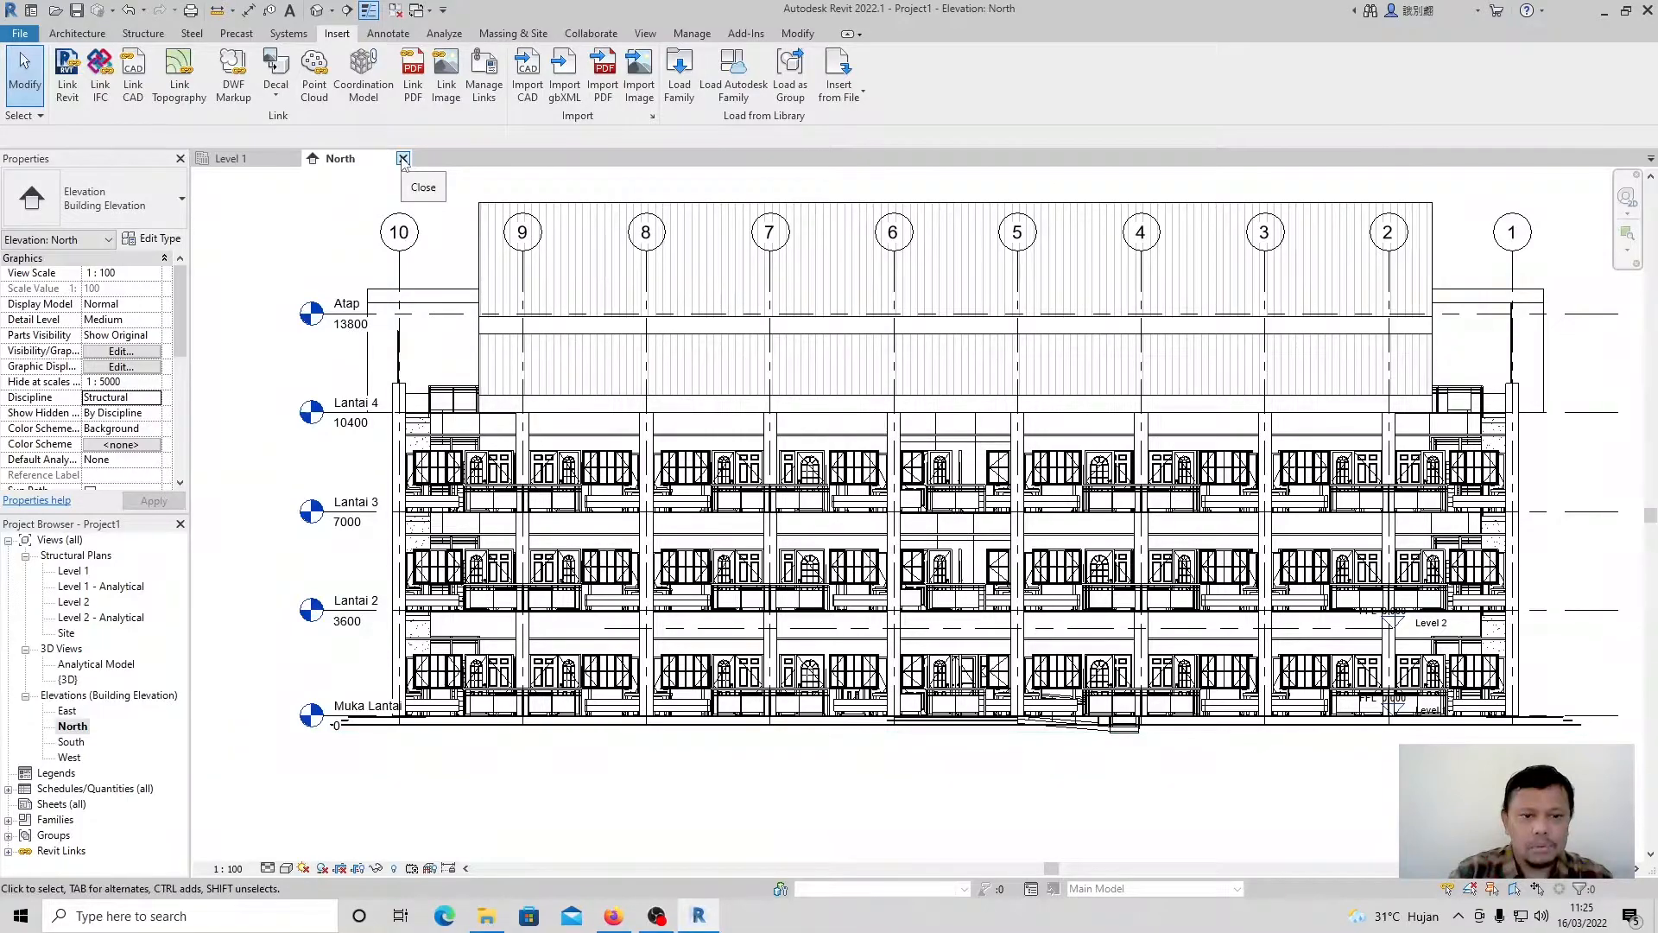
left_click(402, 158)
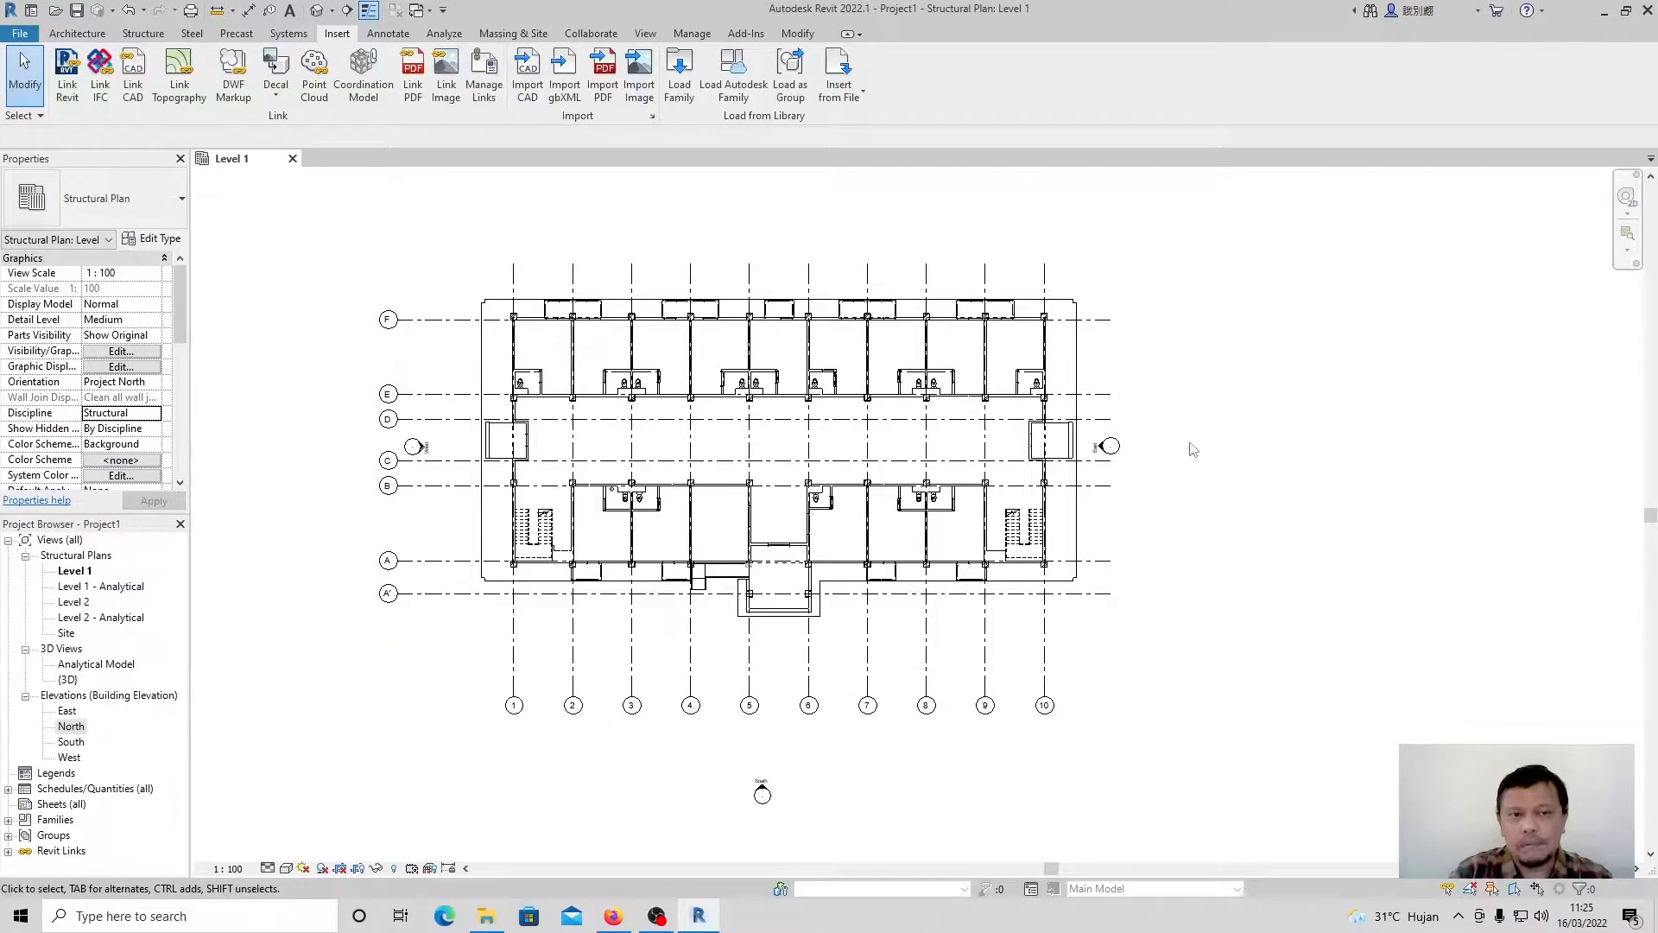
Draw a horizontal section line between grids C and D across the whole building, looking toward grid F.
left_click(346, 10)
left_click(349, 443)
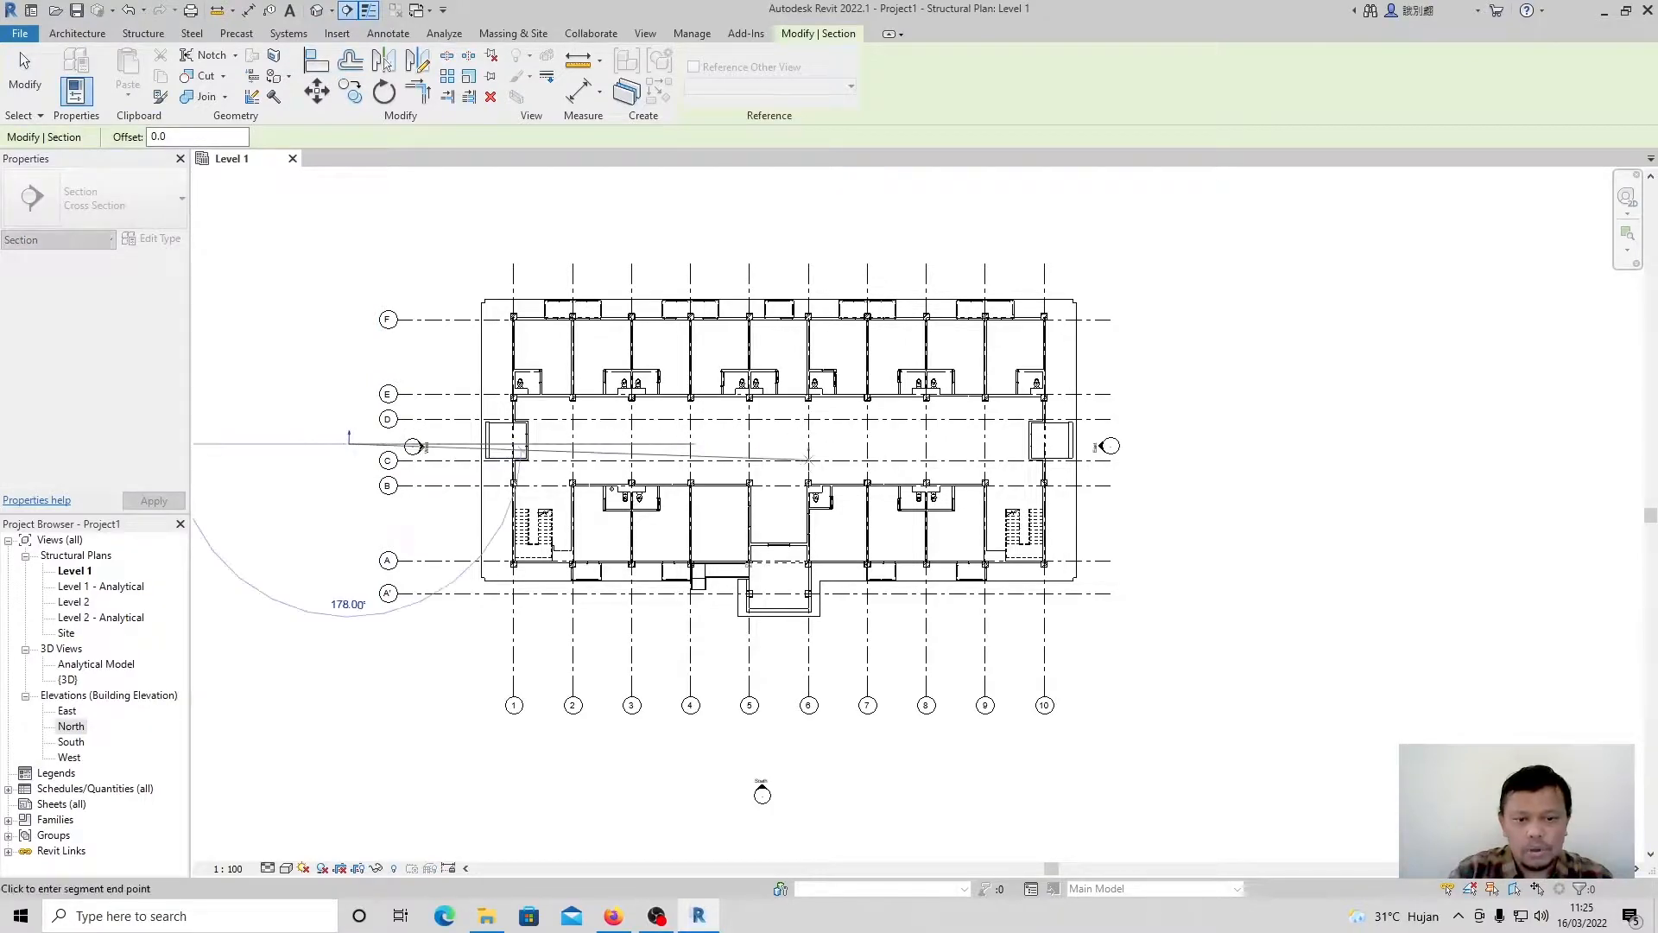
left_click(1139, 445)
key("Escape")
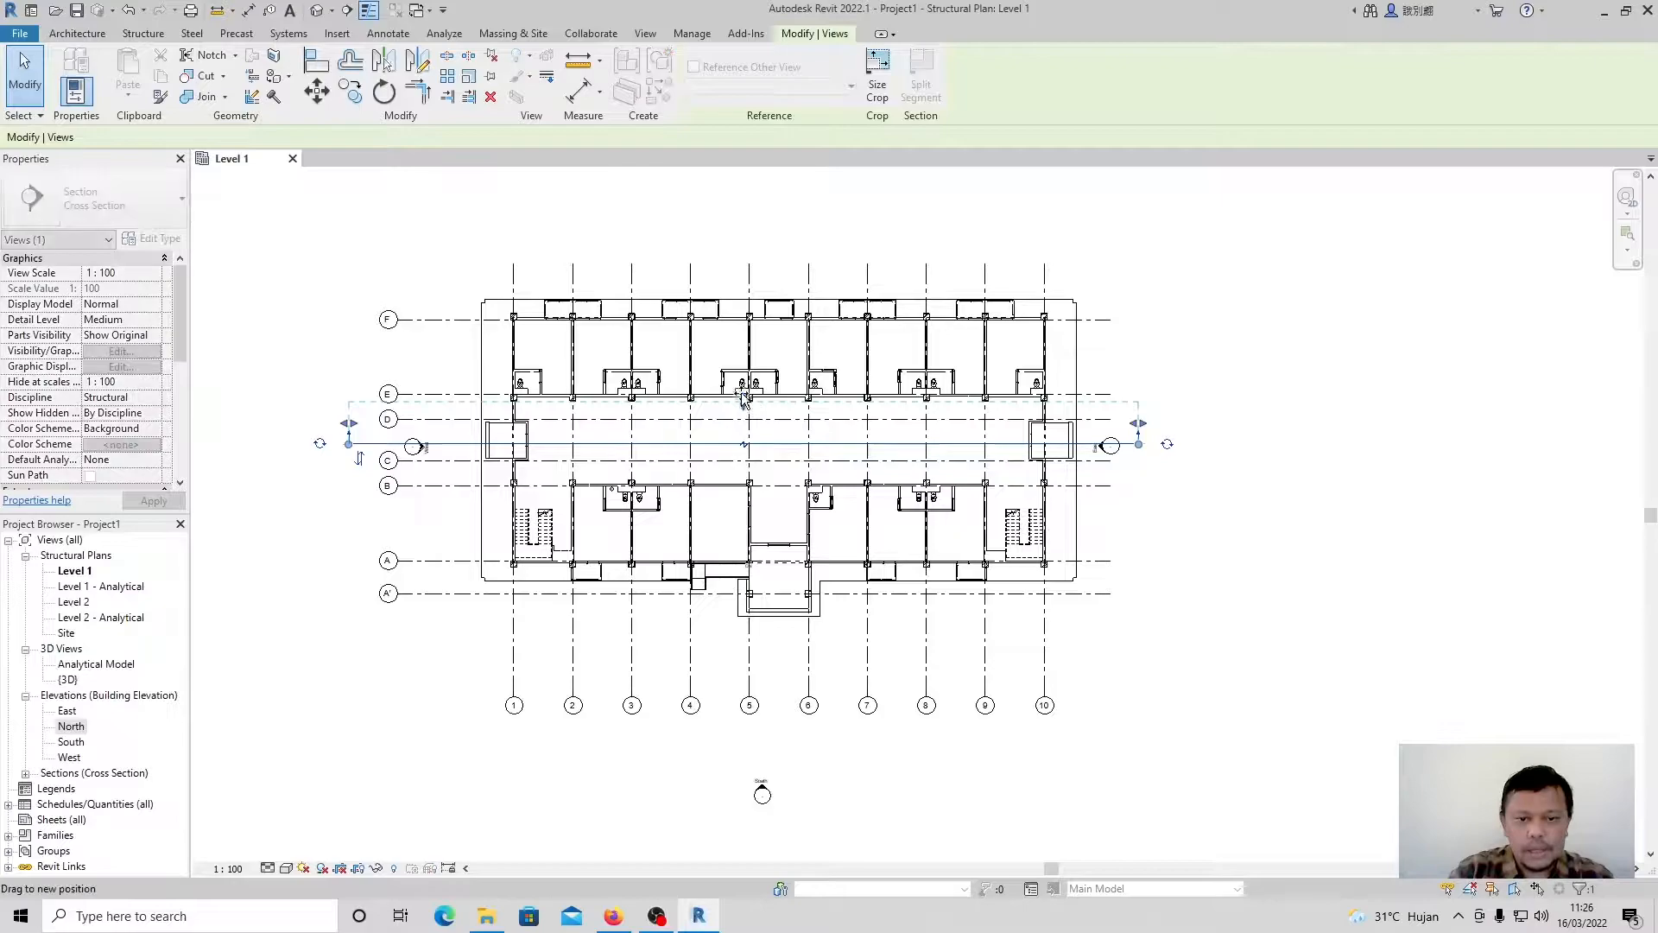
left_click(327, 364)
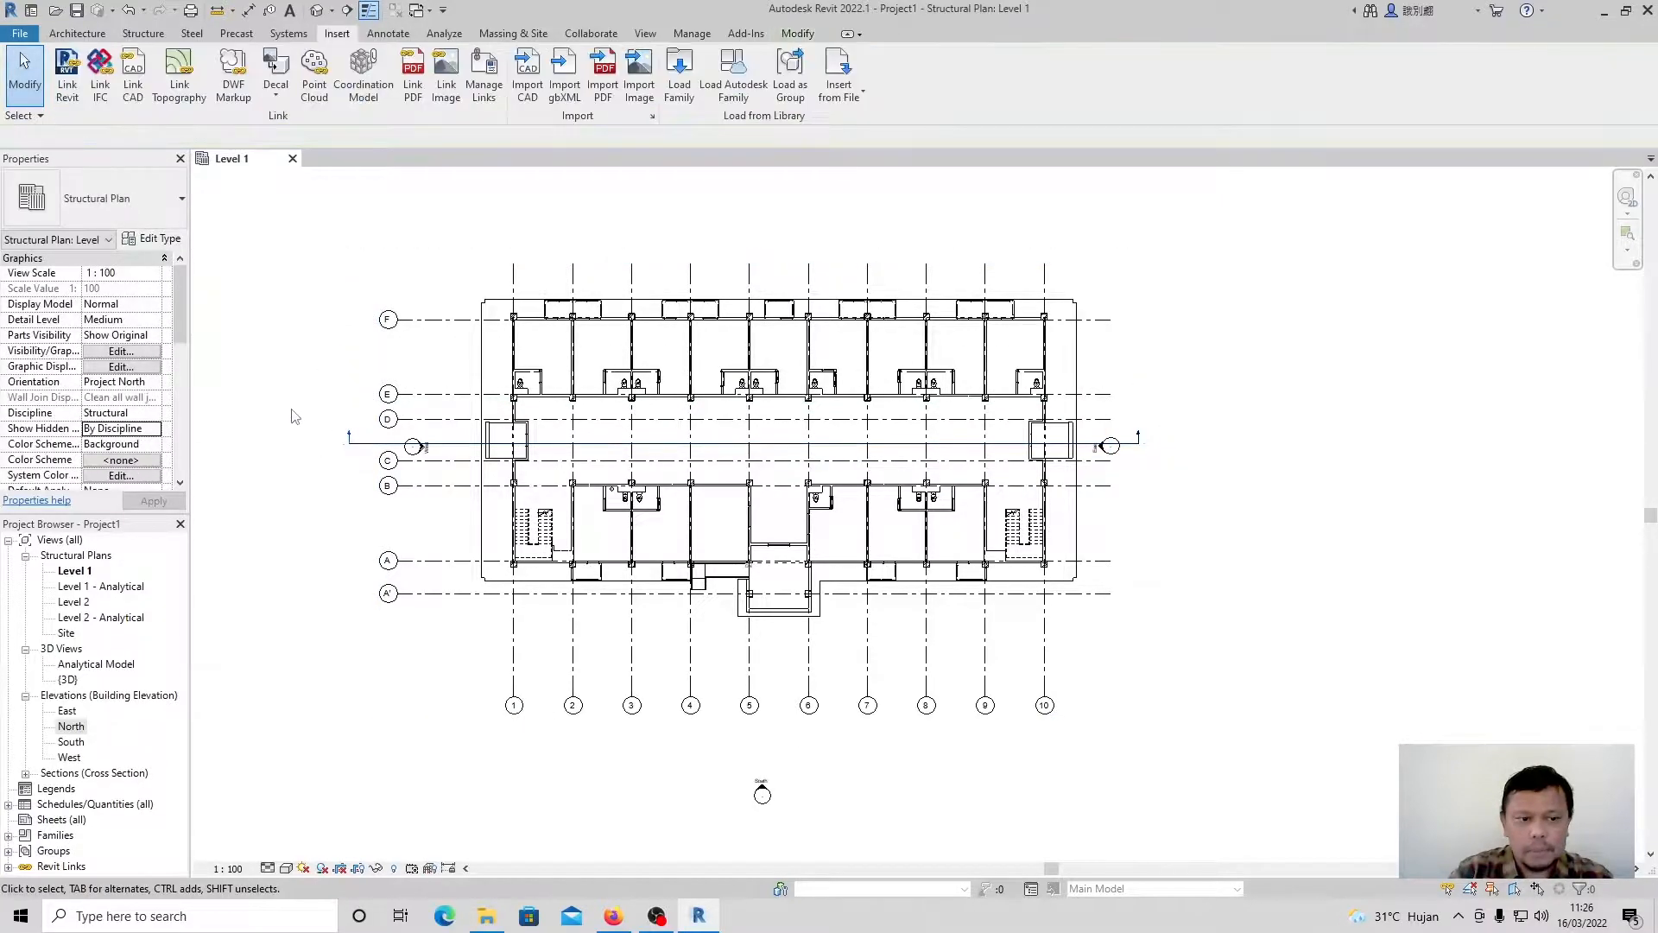
Open the new section view and examine the linked floors and the Level 1 and Level 2 heads against them.
scroll(343, 446, "up", 5)
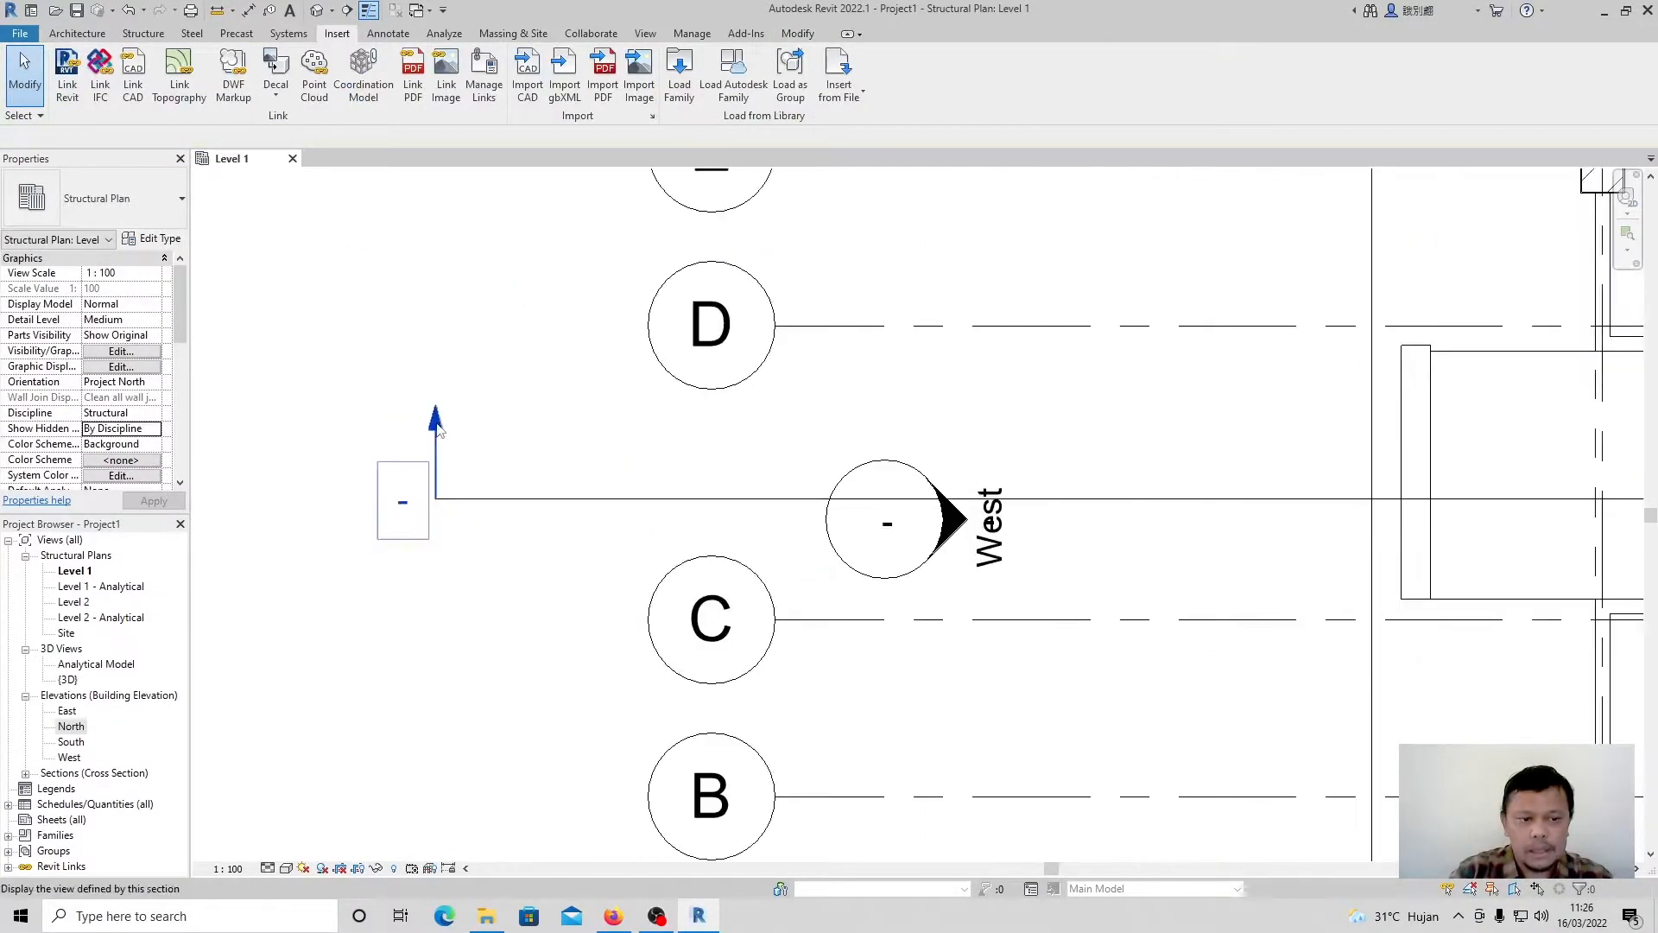
double_click(440, 430)
scroll(389, 523, "up", 6)
scroll(388, 525, "down", 8)
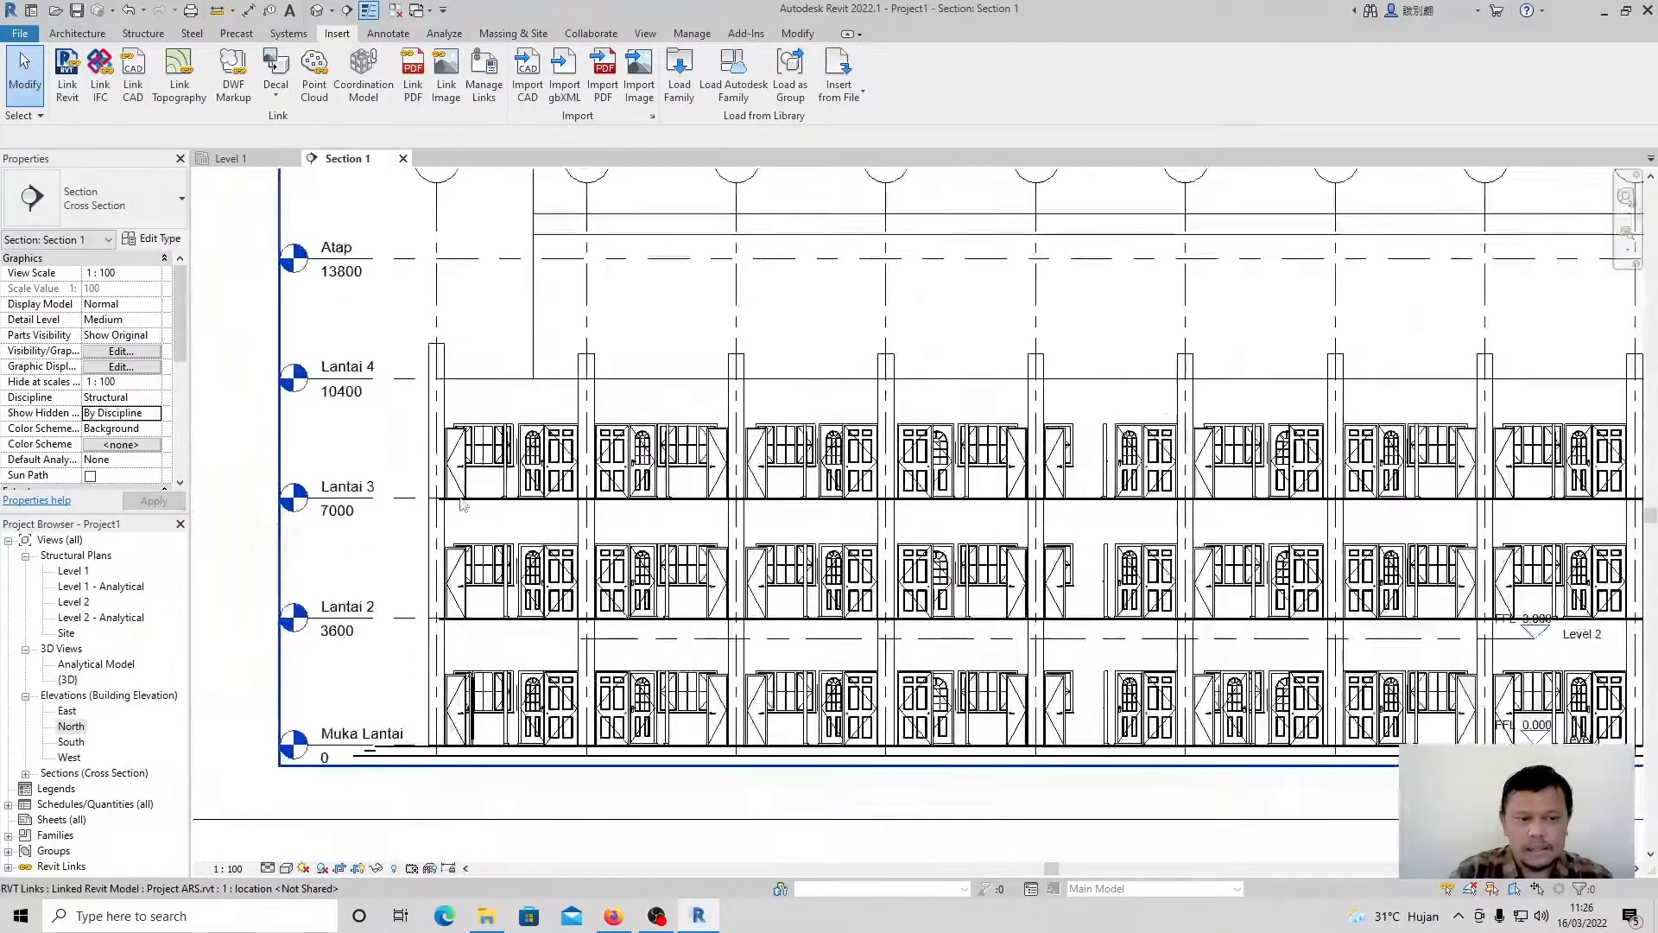
scroll(648, 630, "up", 3)
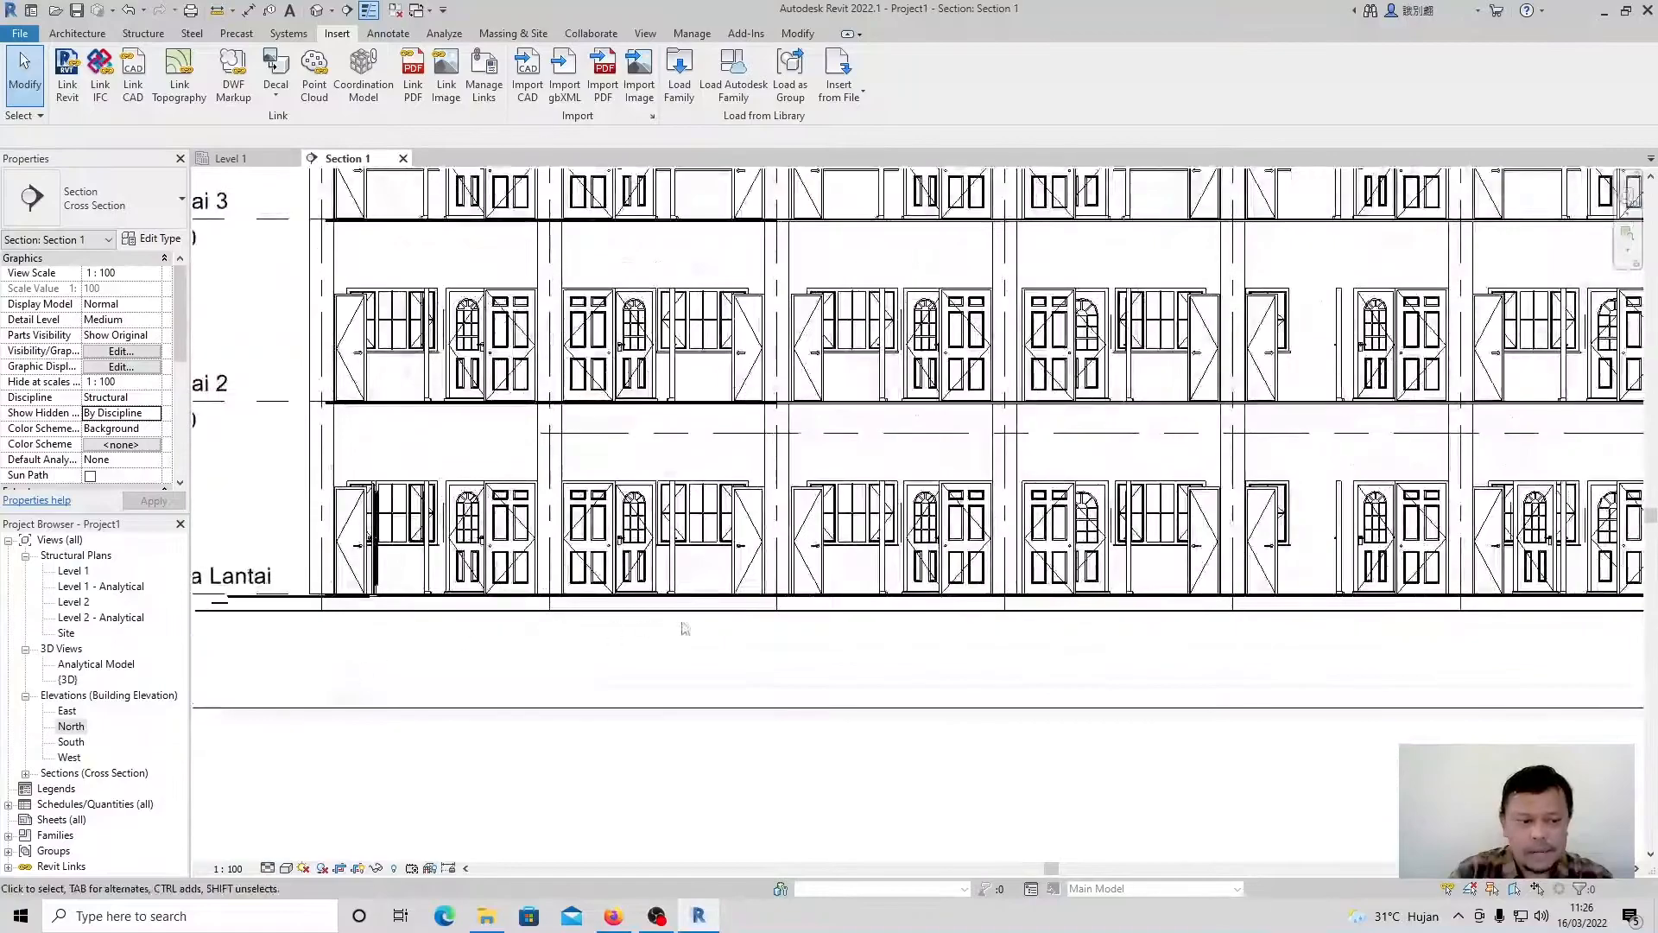
scroll(714, 656, "down", 1)
scroll(371, 617, "up", 3)
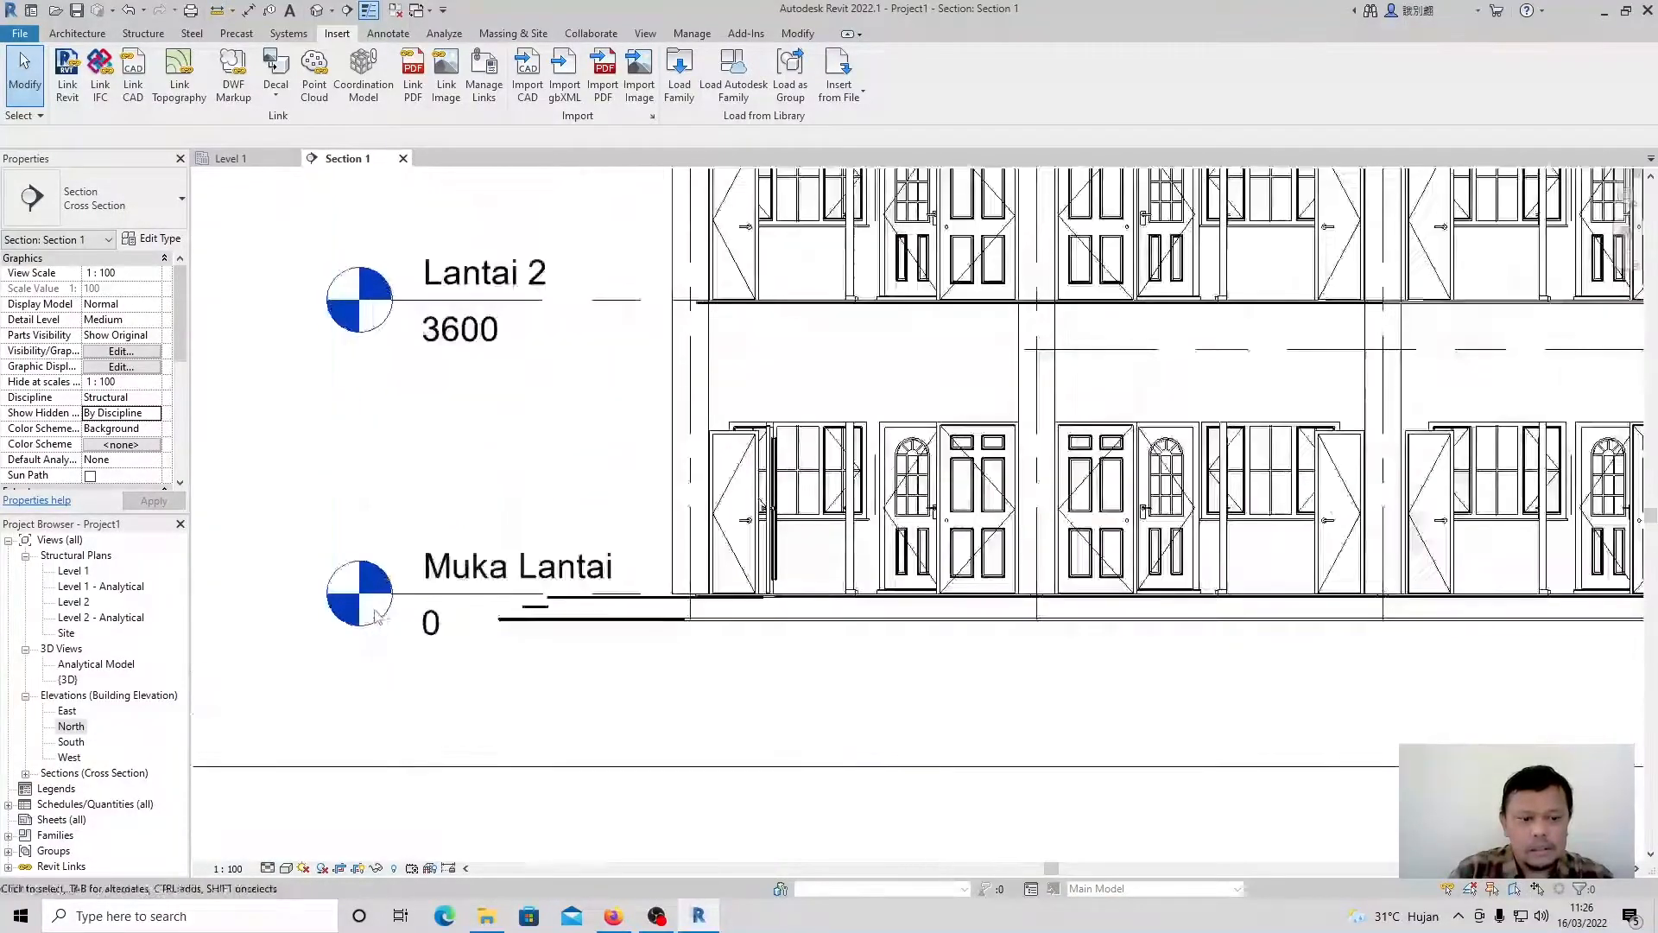
scroll(423, 594, "down", 3)
scroll(423, 594, "down", 2)
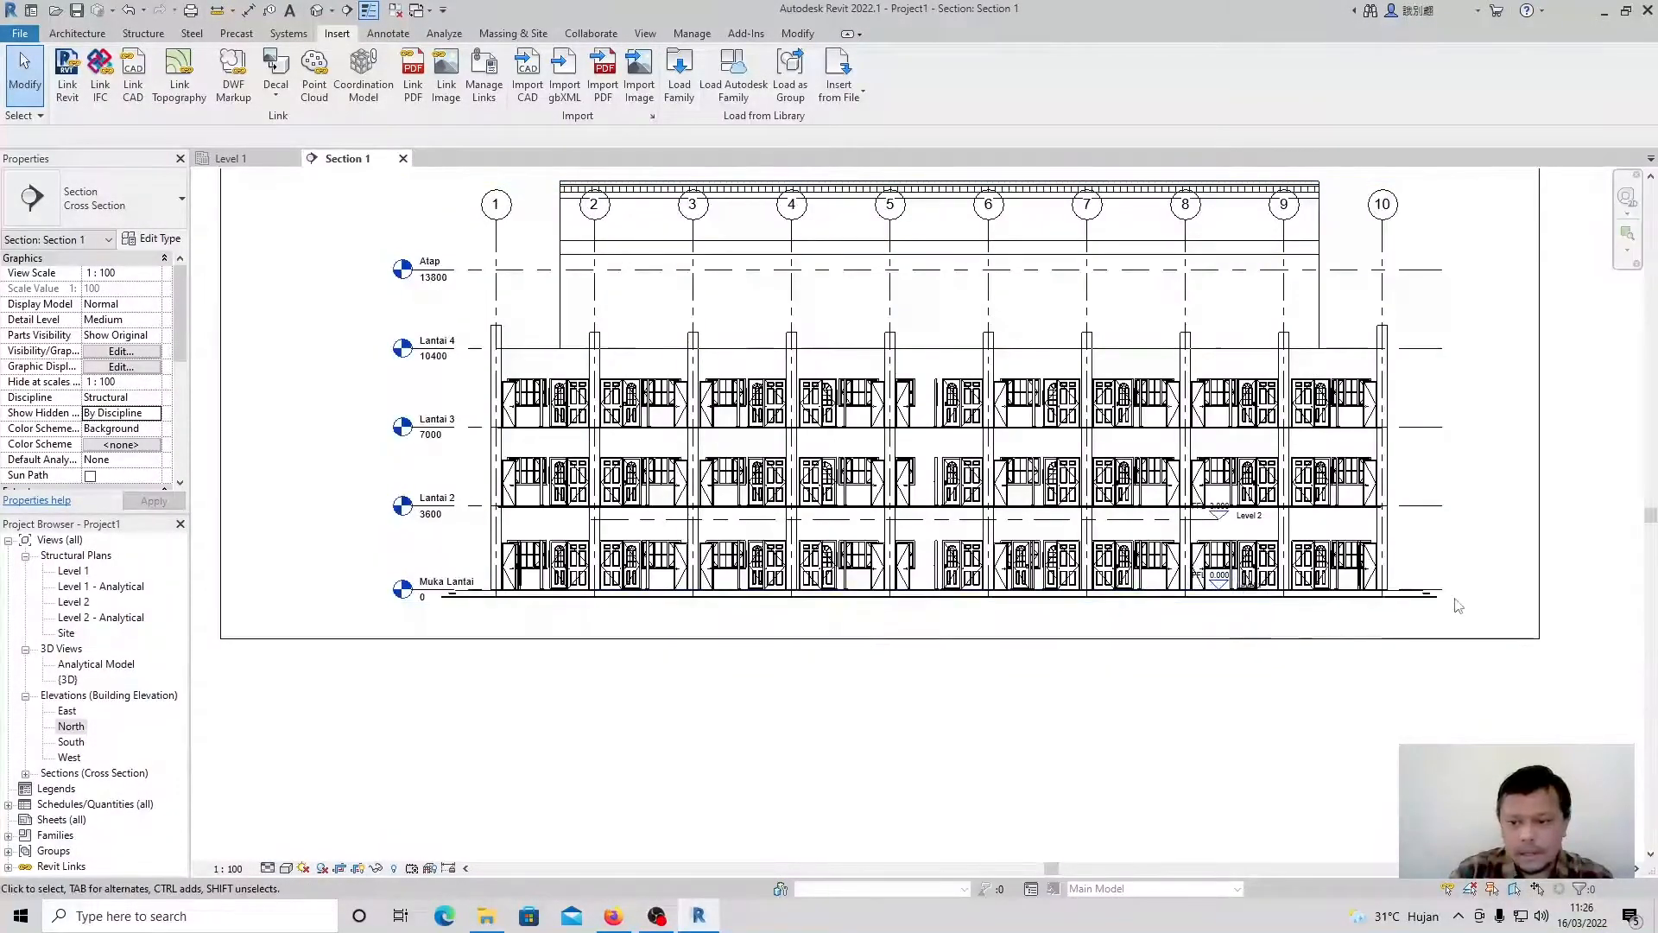
scroll(1393, 599, "up", 4)
scroll(855, 640, "up", 4)
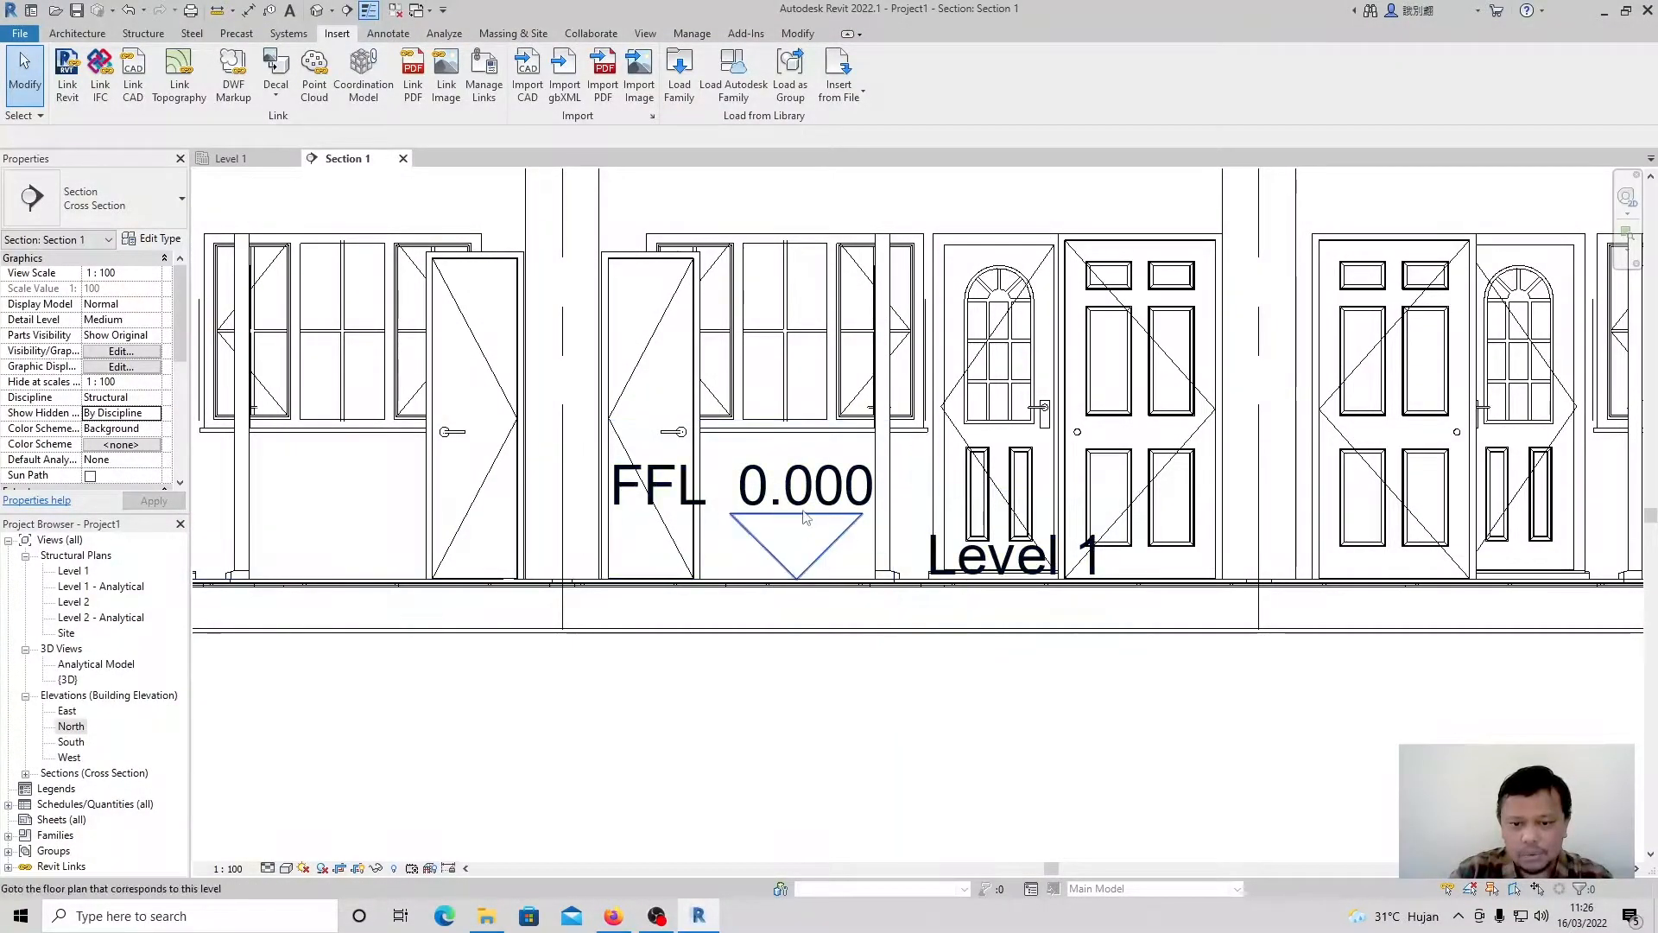
scroll(810, 587, "down", 4)
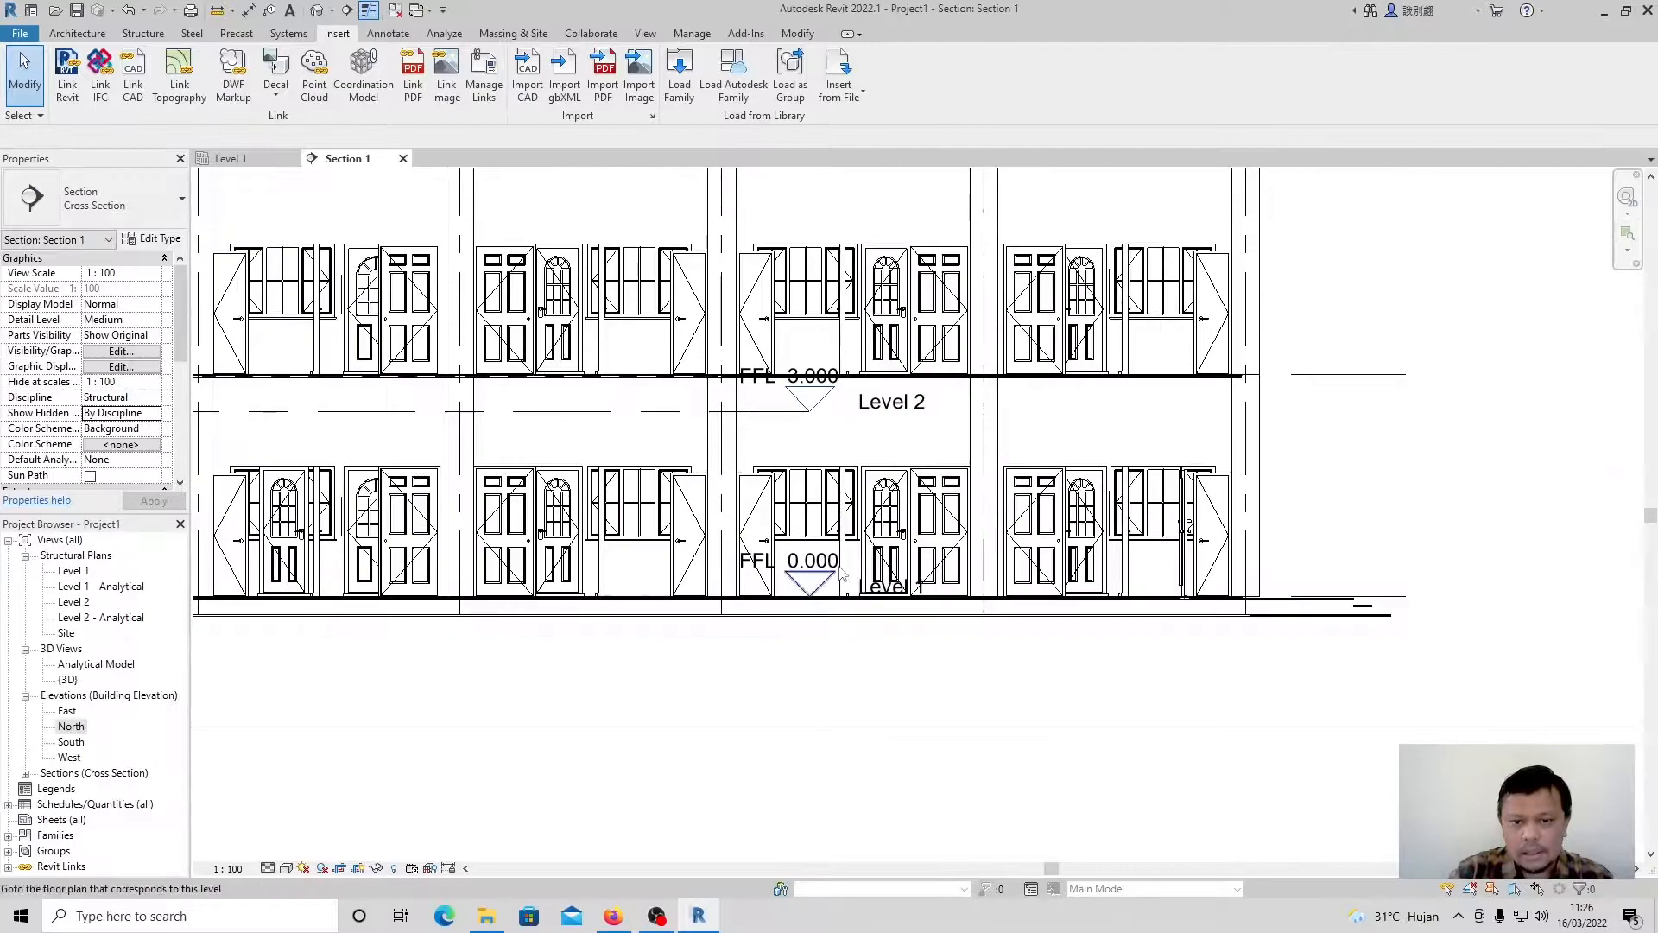
Extend the head ends of the Level 1 and Level 2 lines beyond the building, past grid 10.
left_click(811, 415)
left_click_drag(811, 414, 1570, 421)
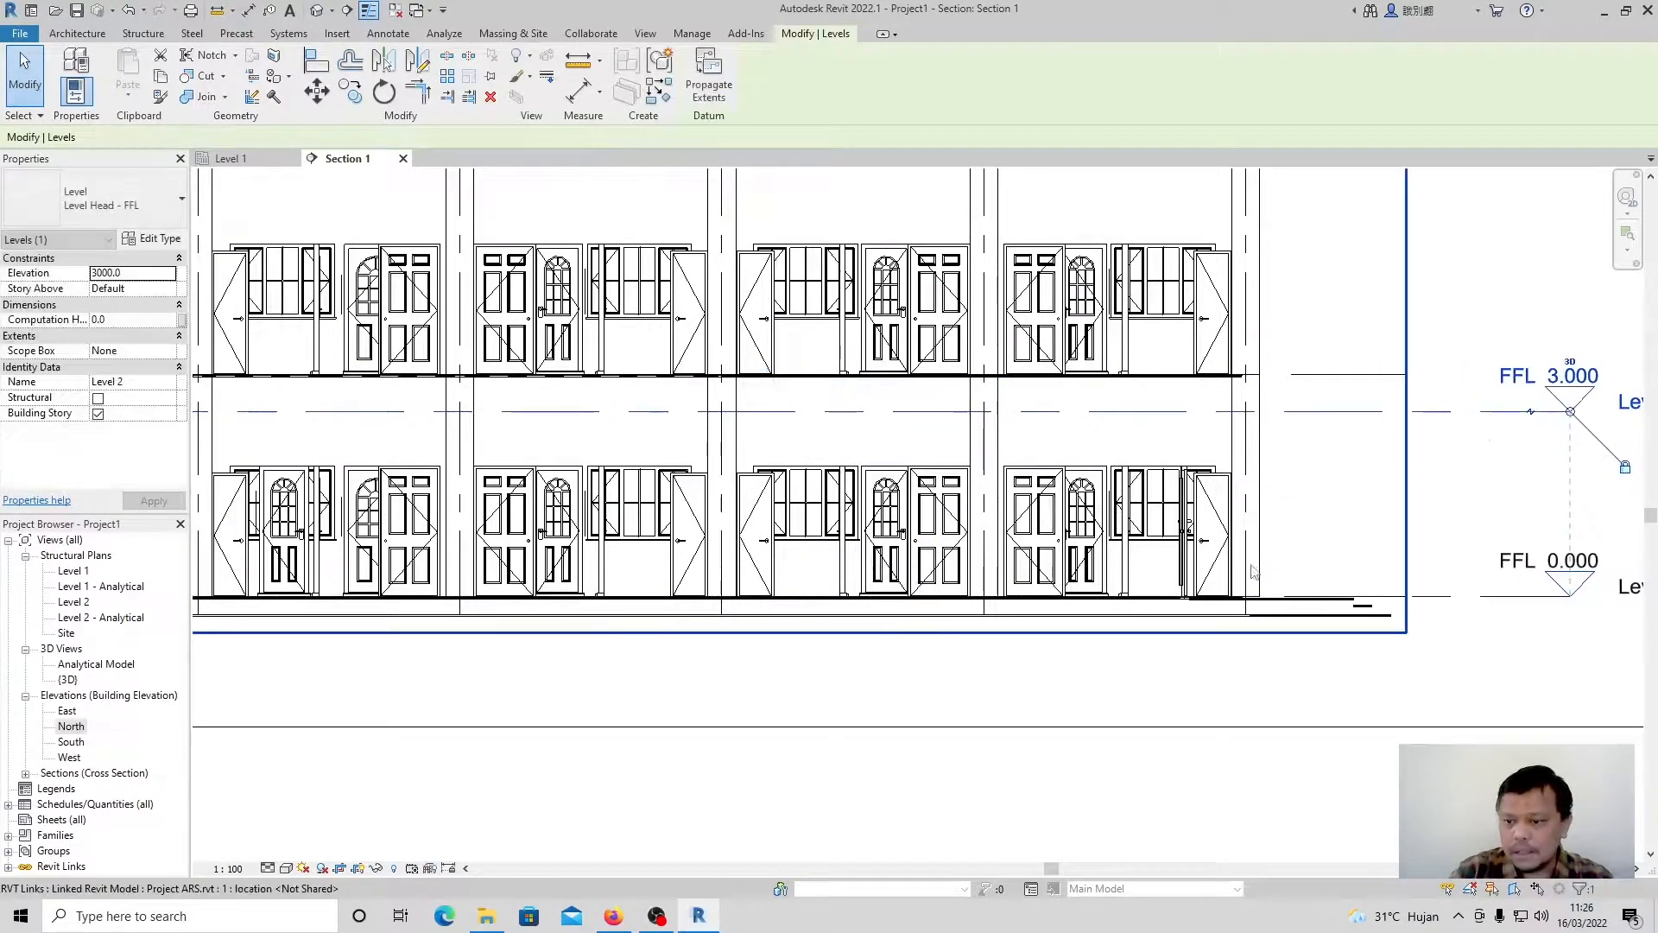
scroll(1293, 622, "down", 4)
scroll(1380, 544, "up", 4)
scroll(1602, 565, "down", 3)
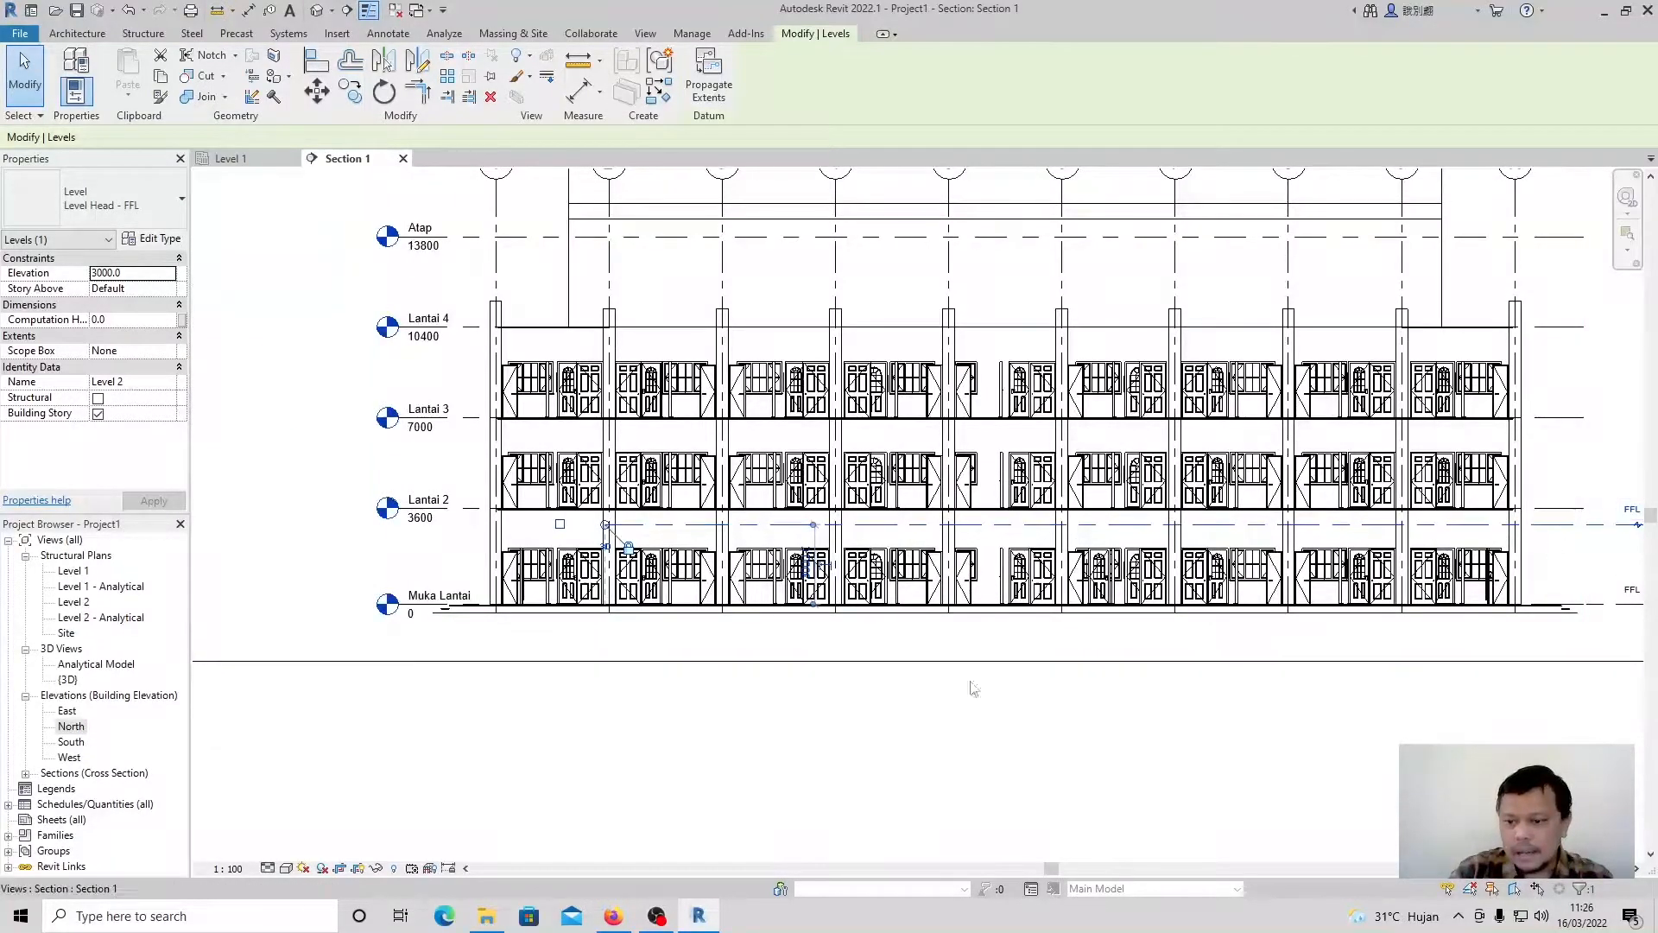
left_click(906, 755)
scroll(907, 755, "down", 1)
Extend the opposite ends of the Level 1 and Level 2 lines past grid 1 and the linked level heads.
left_click(1460, 577)
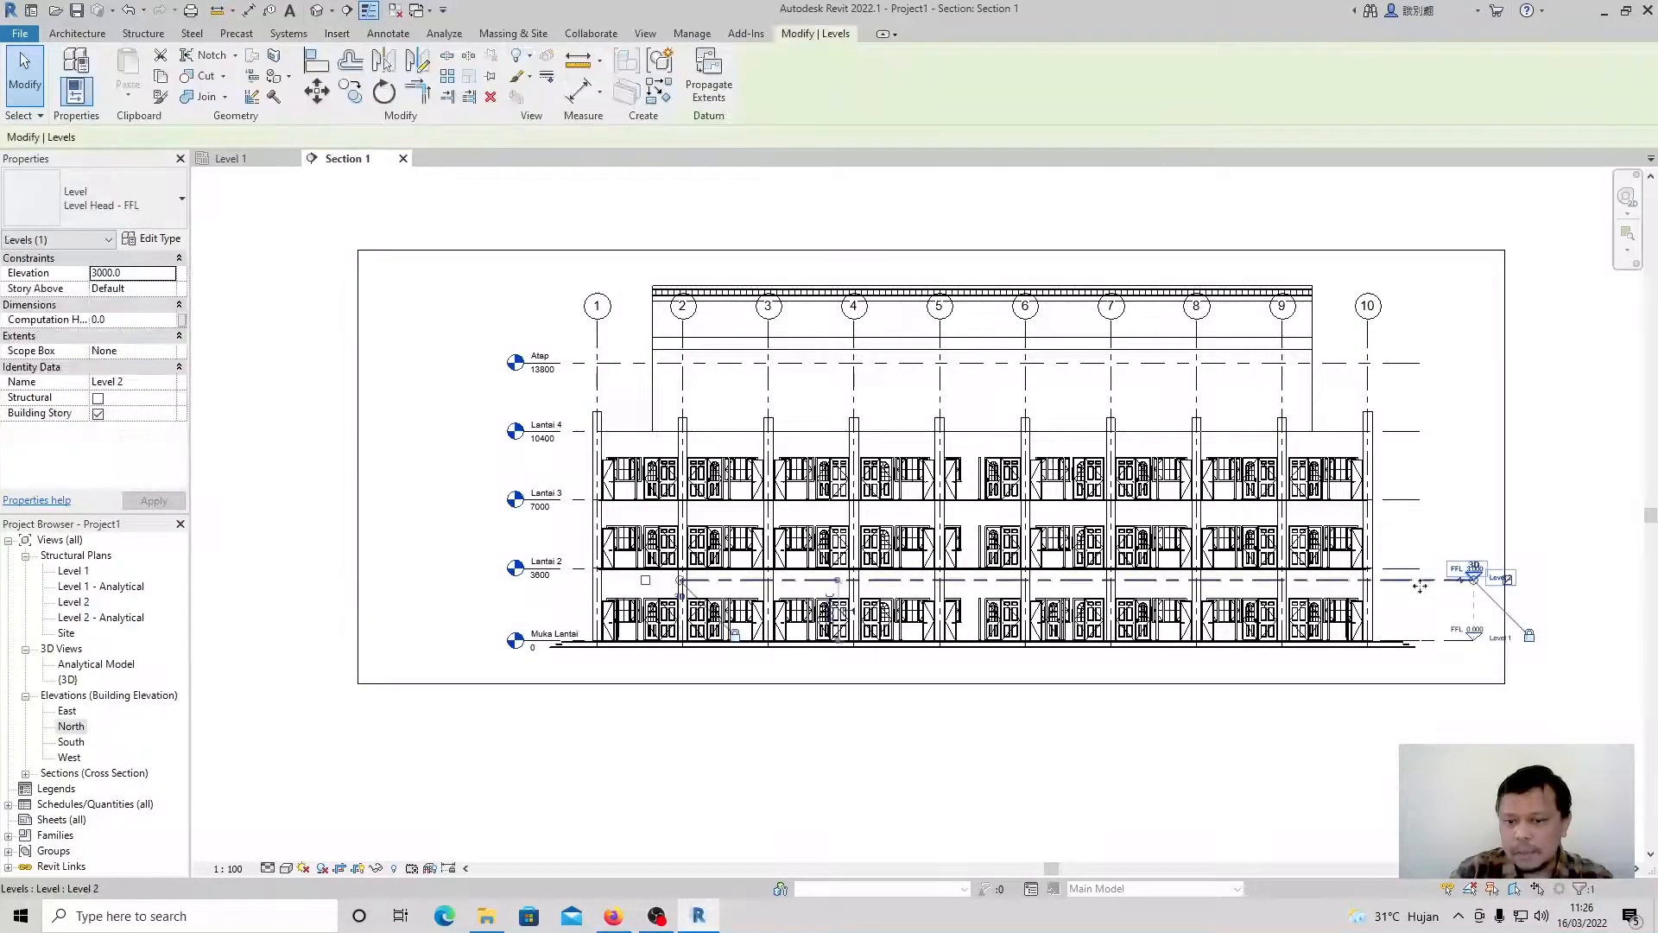
left_click_drag(645, 579, 479, 578)
left_click(719, 767)
Examine the linked ground-floor slabs at both building ends against the Level 1 line.
scroll(585, 635, "up", 5)
scroll(603, 613, "up", 3)
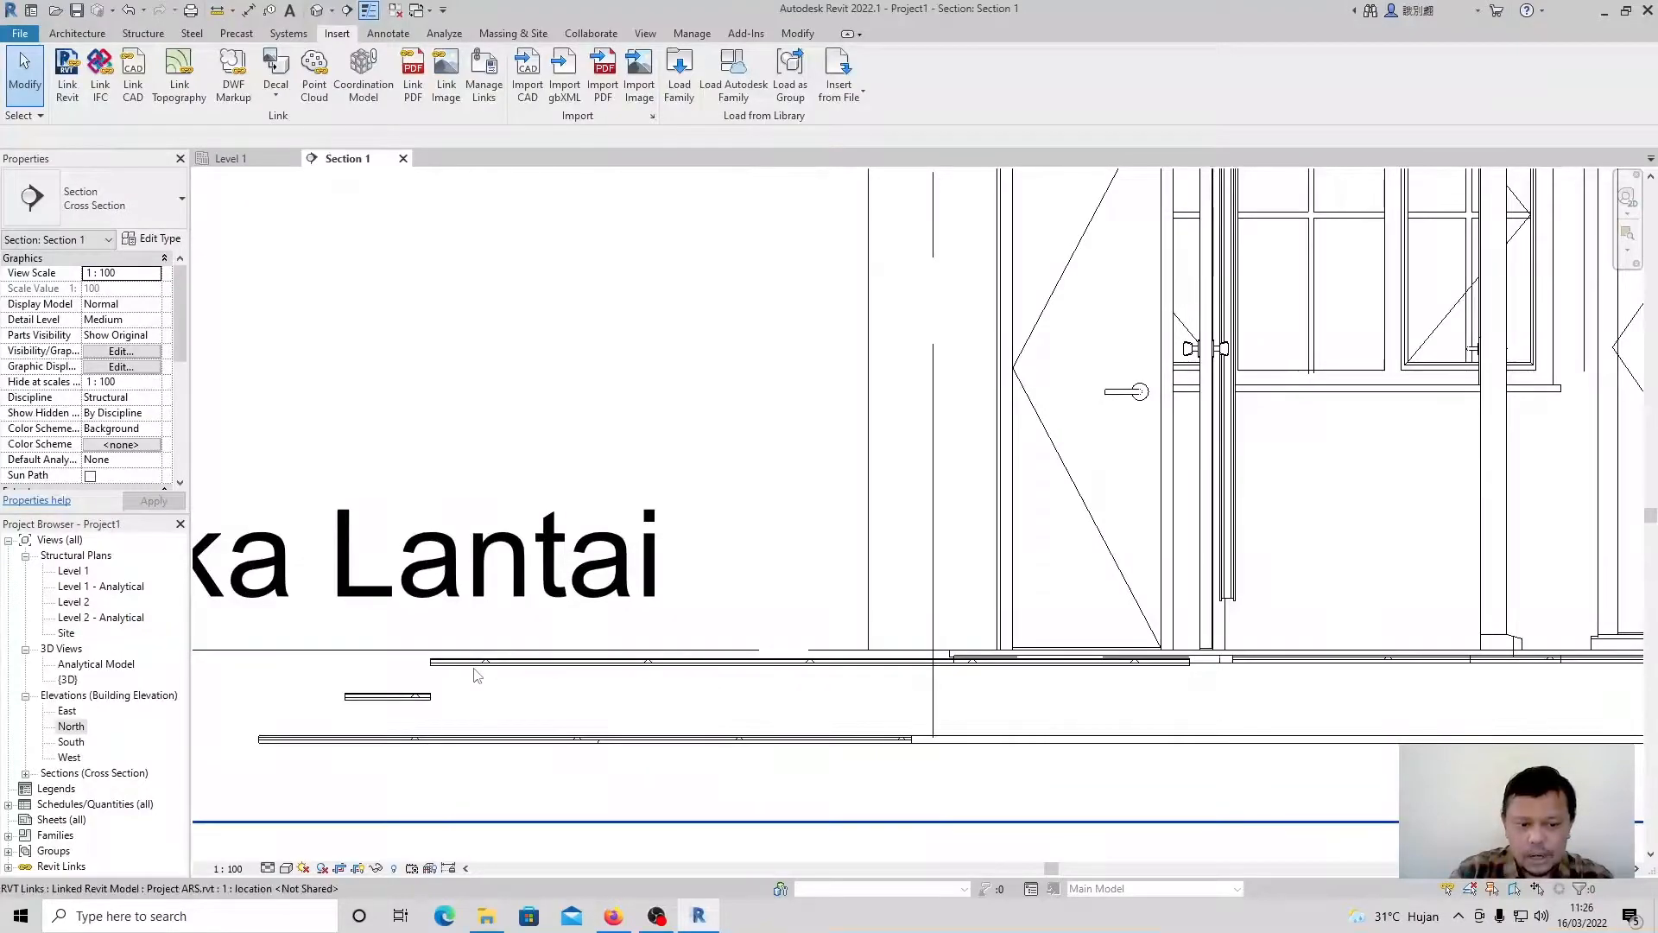
scroll(518, 687, "down", 2)
scroll(893, 647, "up", 2)
scroll(587, 635, "down", 5)
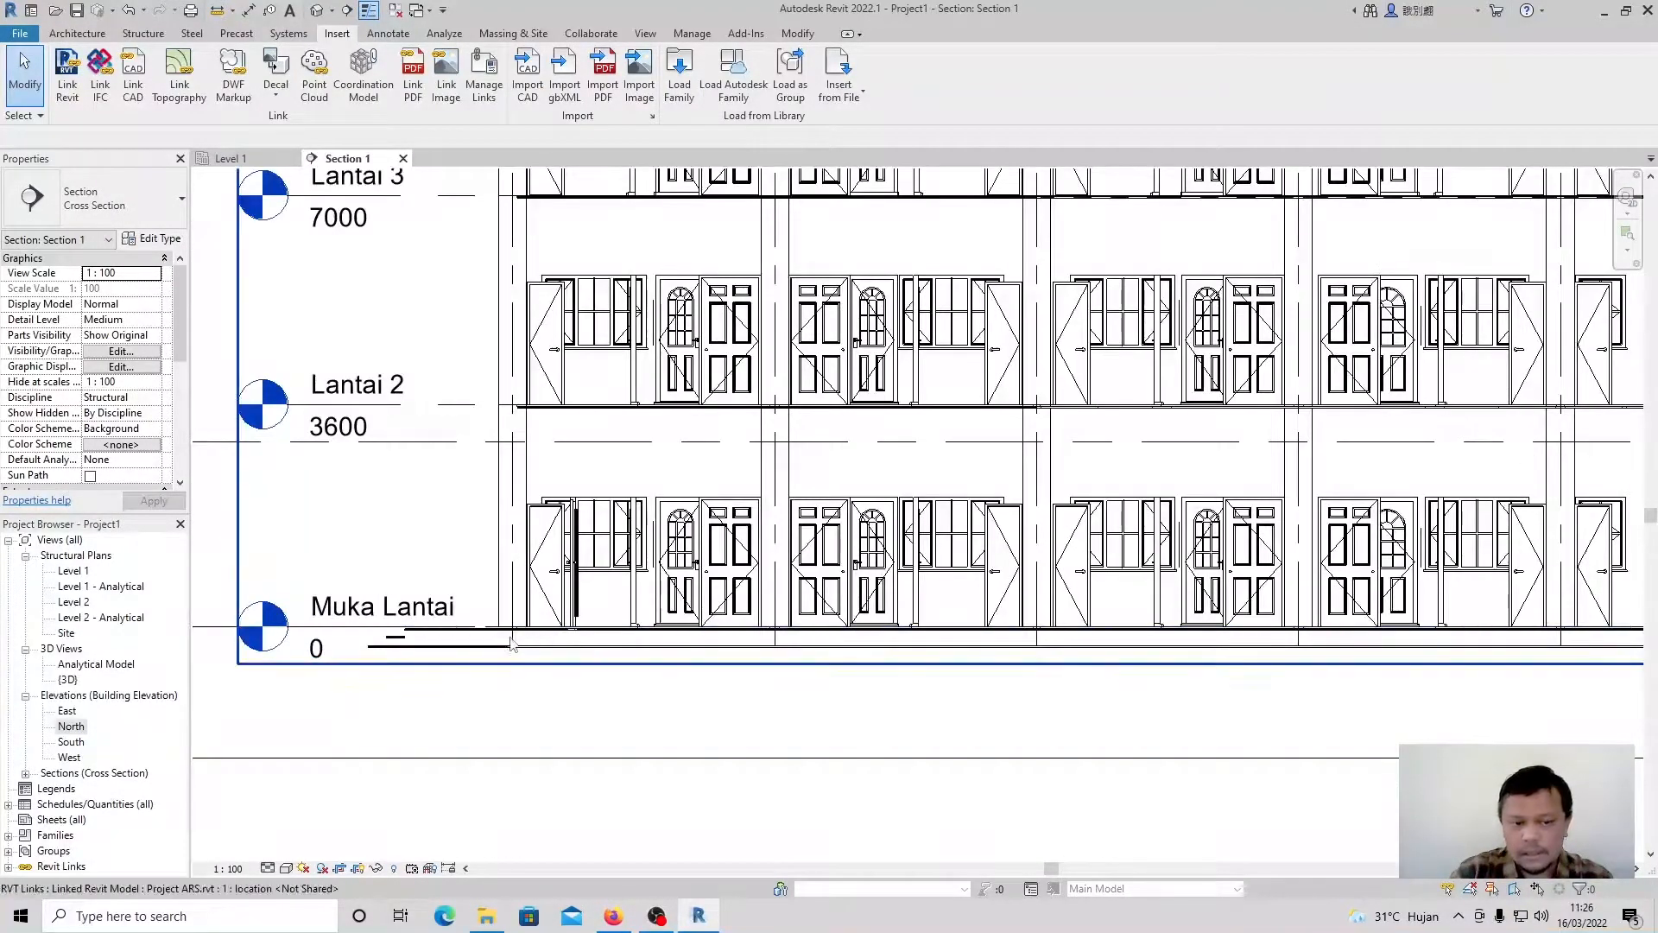
scroll(510, 643, "down", 3)
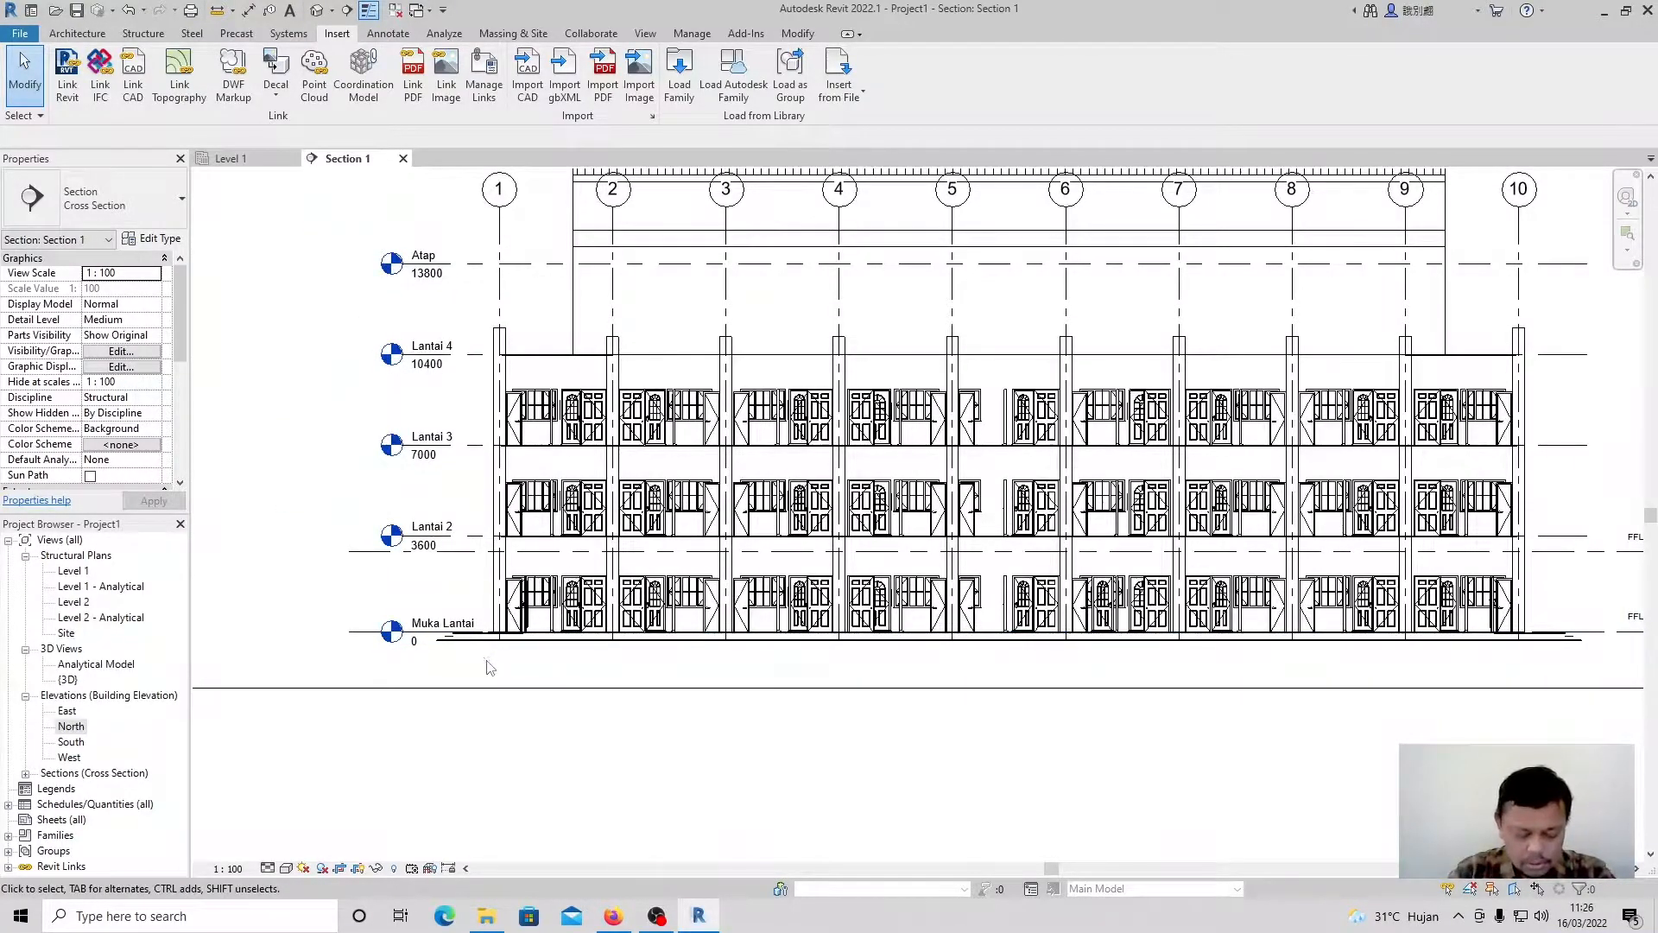
scroll(855, 639, "down", 2)
scroll(1356, 654, "up", 7)
scroll(1348, 652, "up", 3)
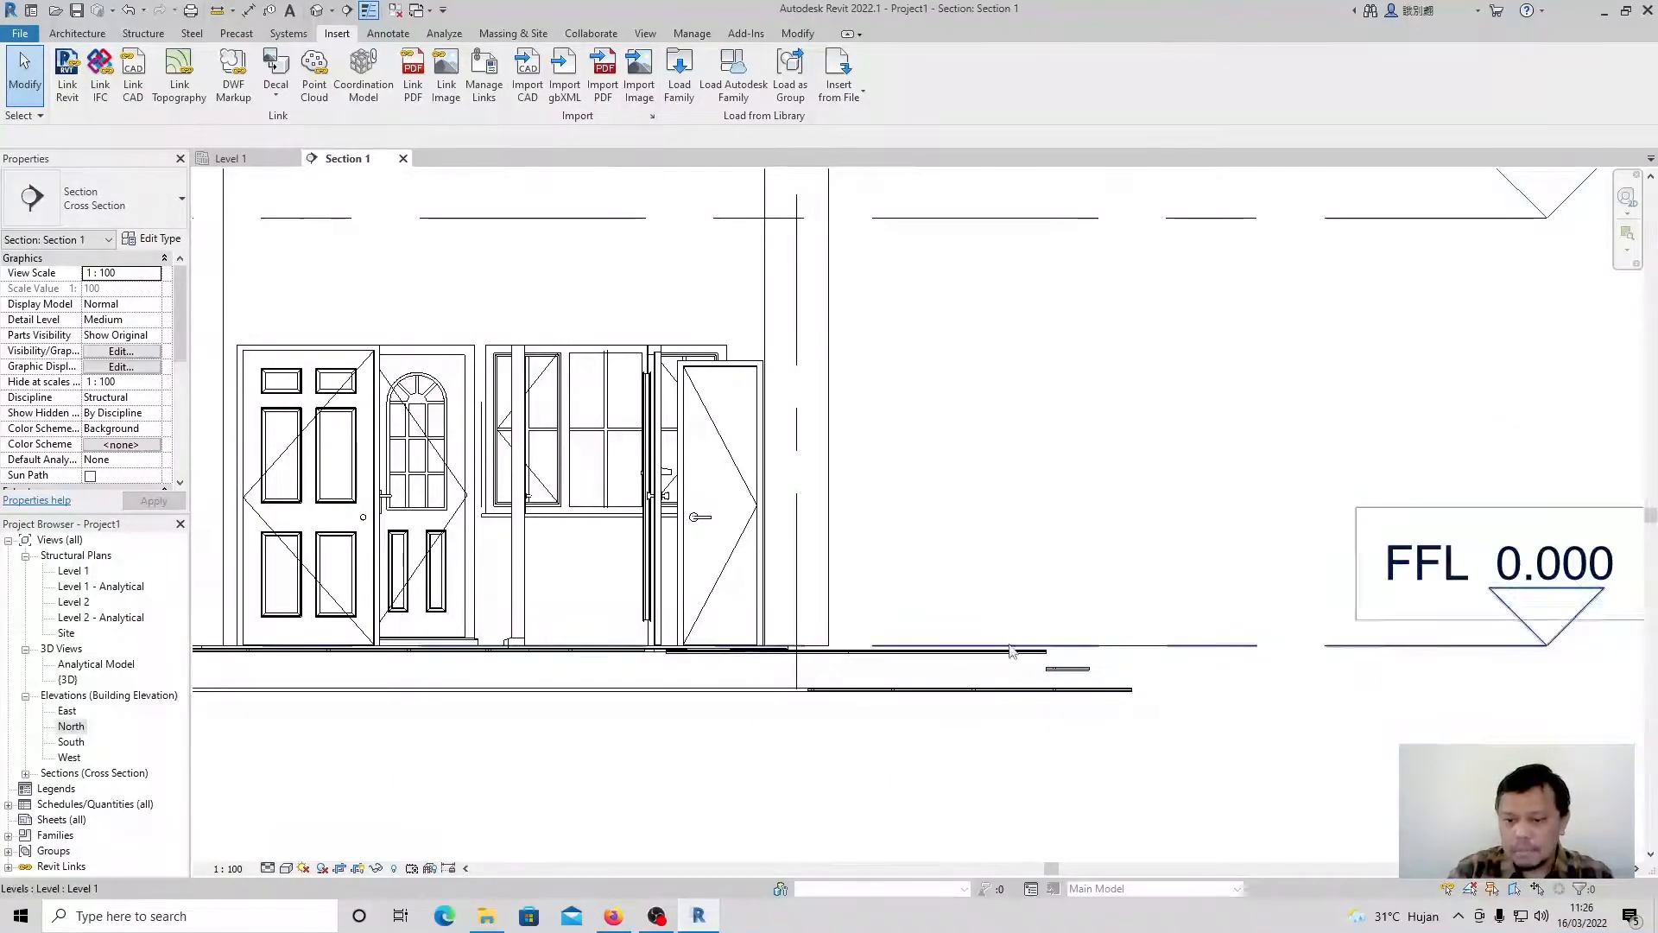
scroll(1043, 679, "up", 3)
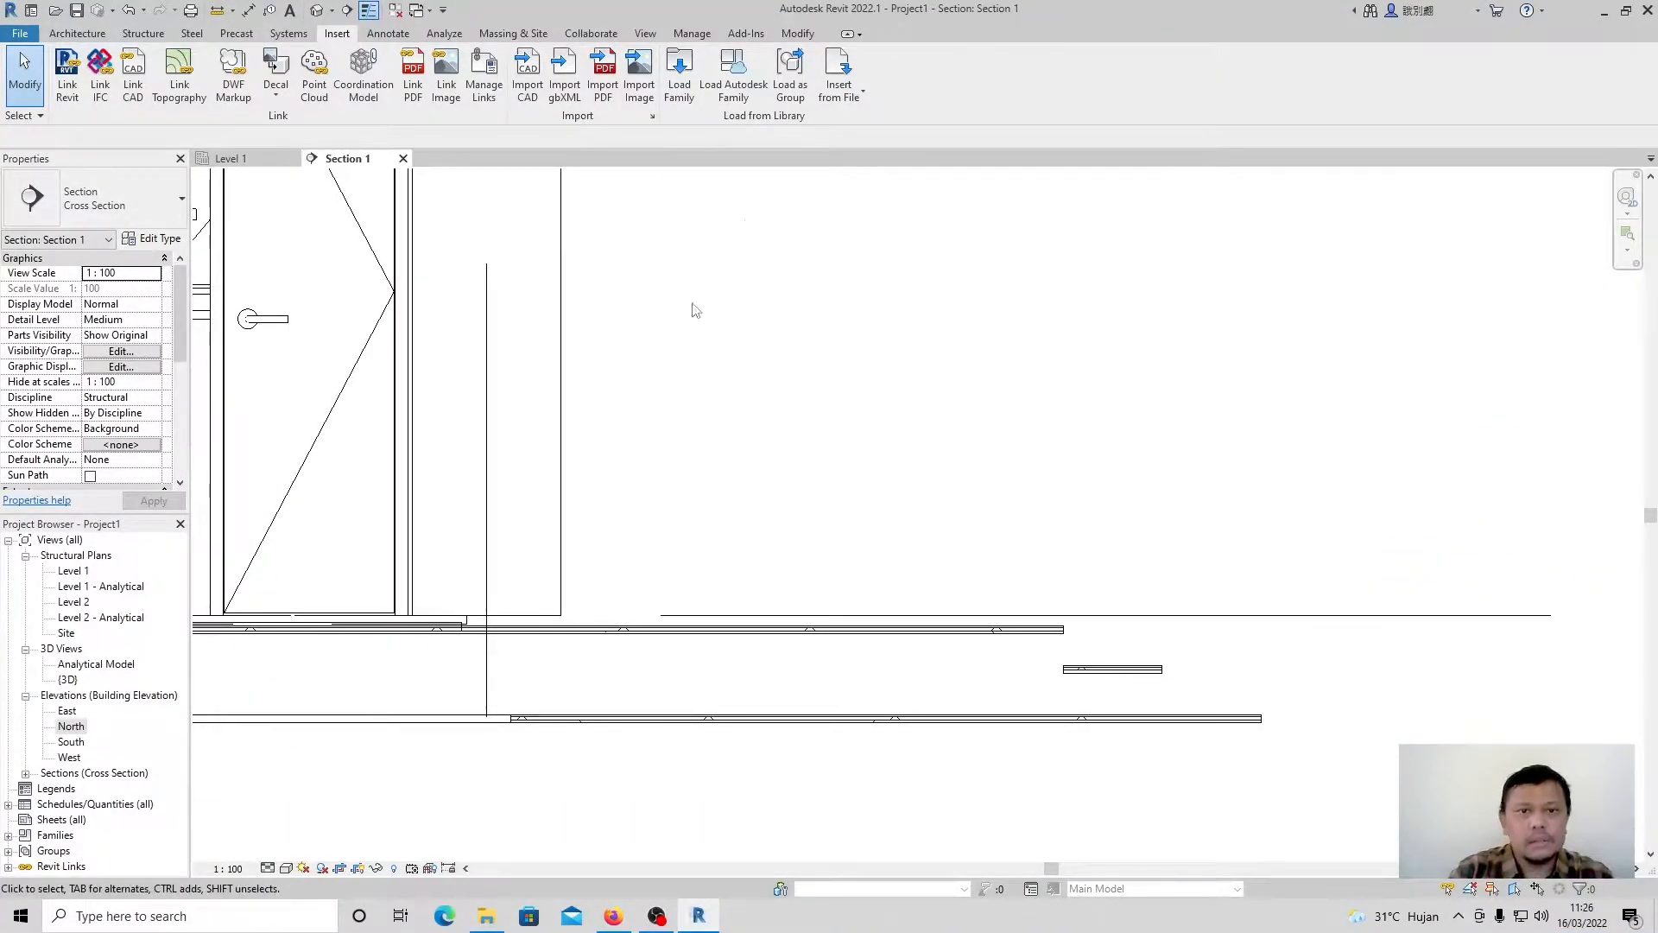
Align the Level 1 line to the underside of the linked ground-floor slab near grid 10.
left_click(801, 35)
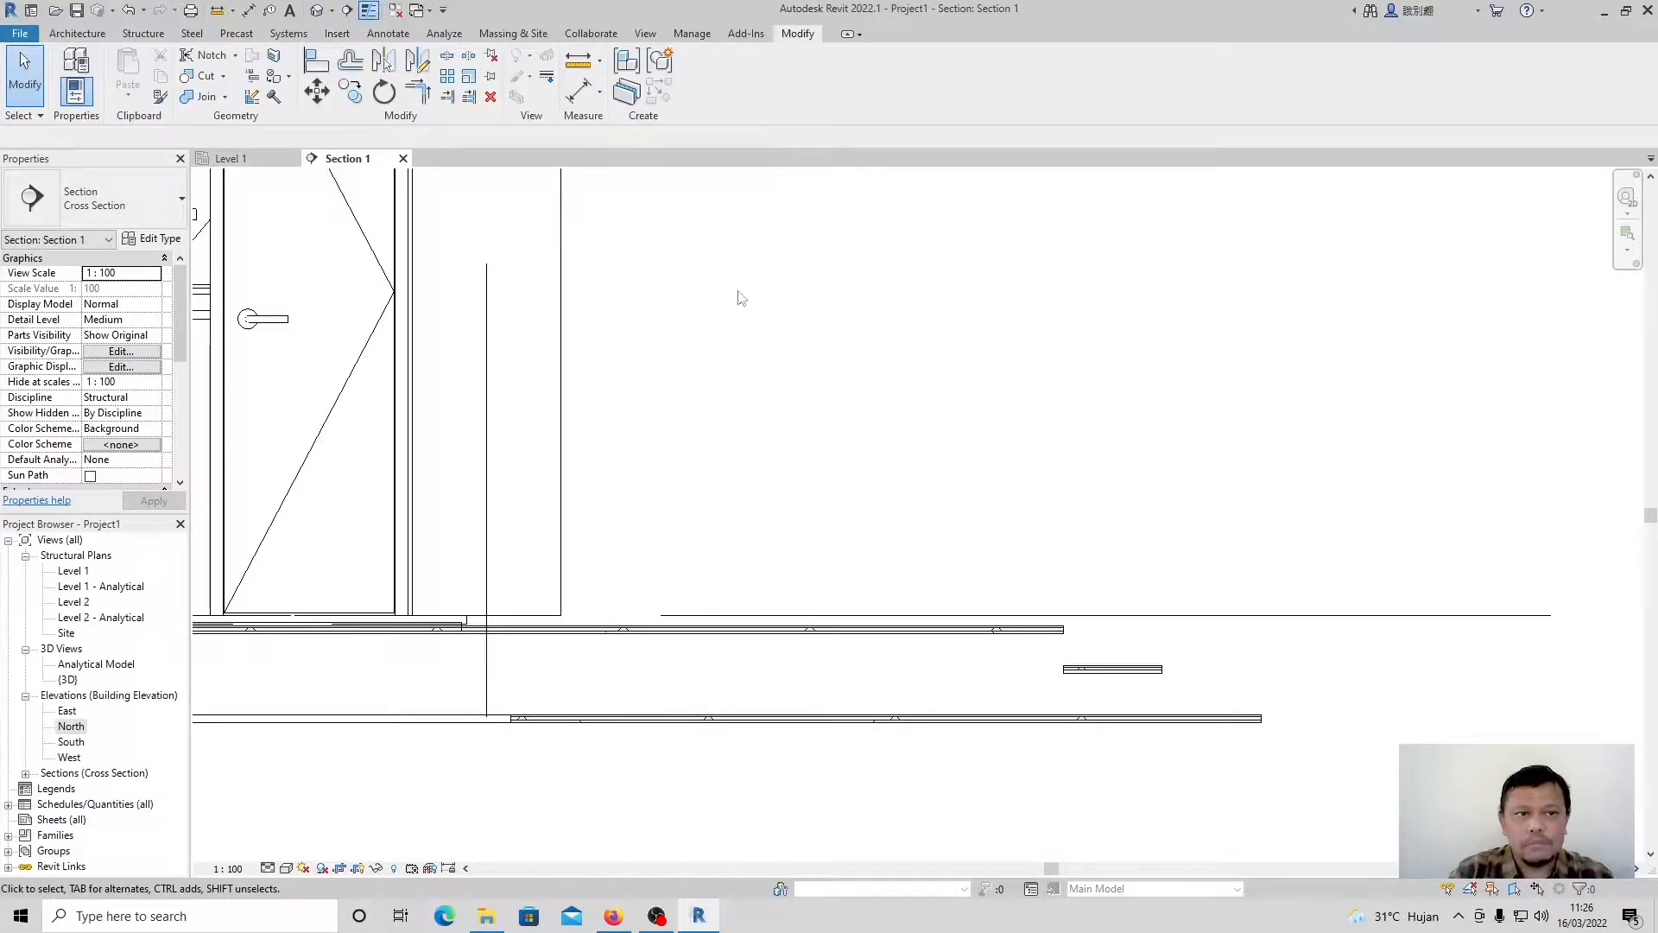
left_click(317, 63)
scroll(1013, 631, "up", 2)
scroll(1004, 667, "up", 3)
left_click(997, 619)
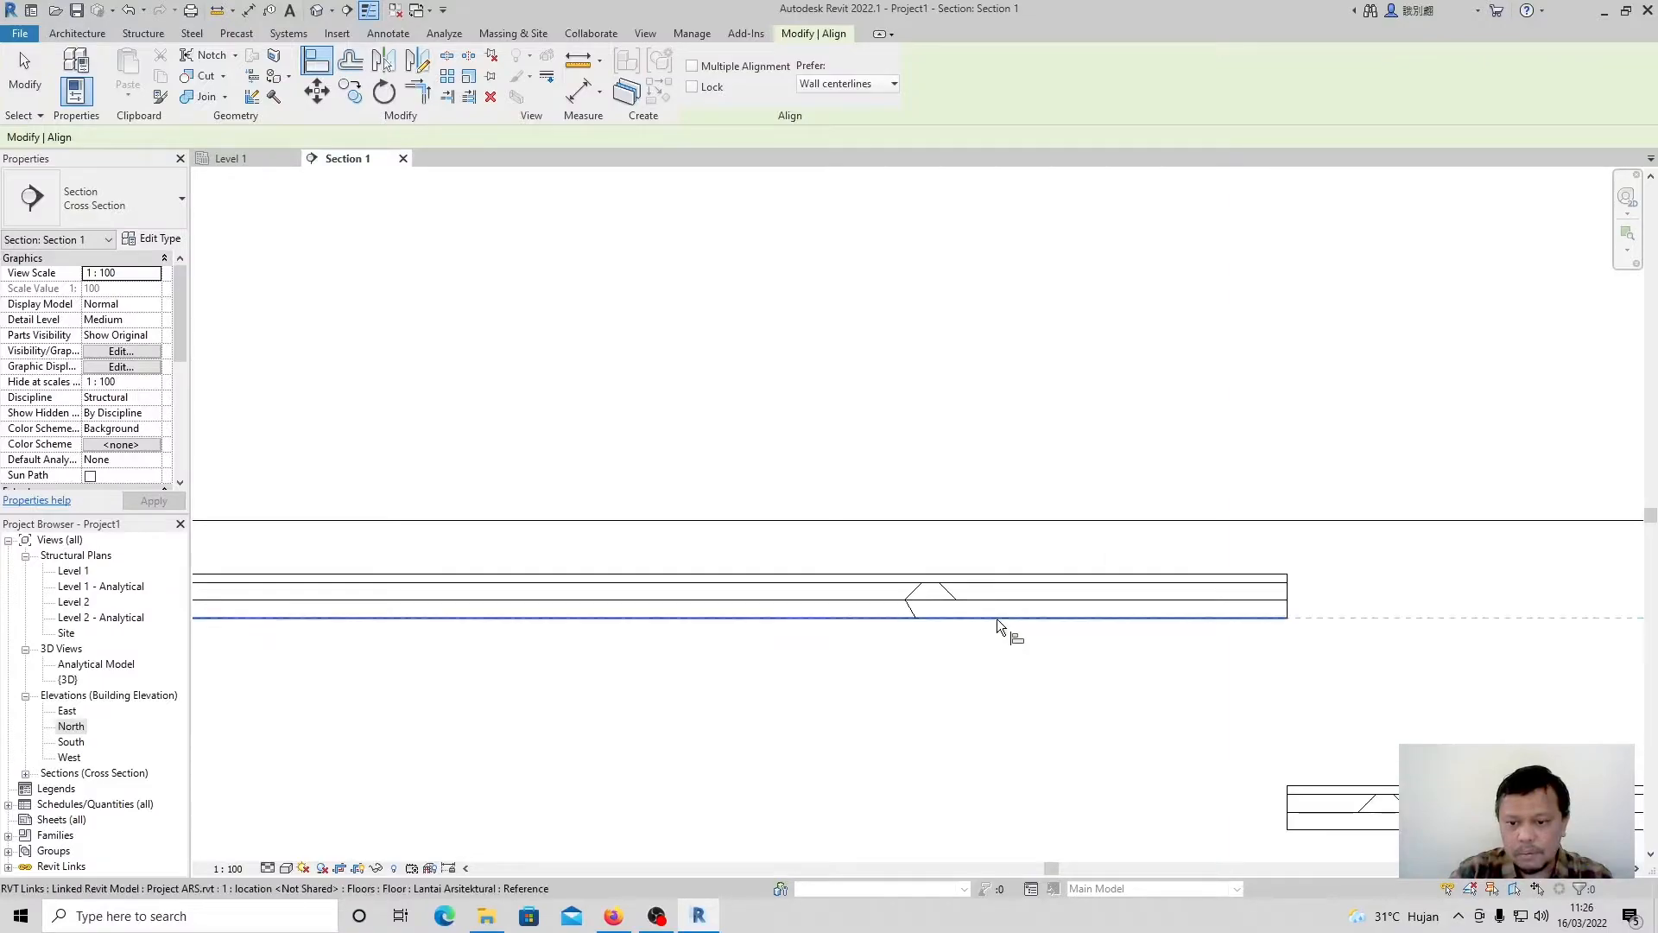
left_click(1065, 525)
scroll(816, 537, "down", 7)
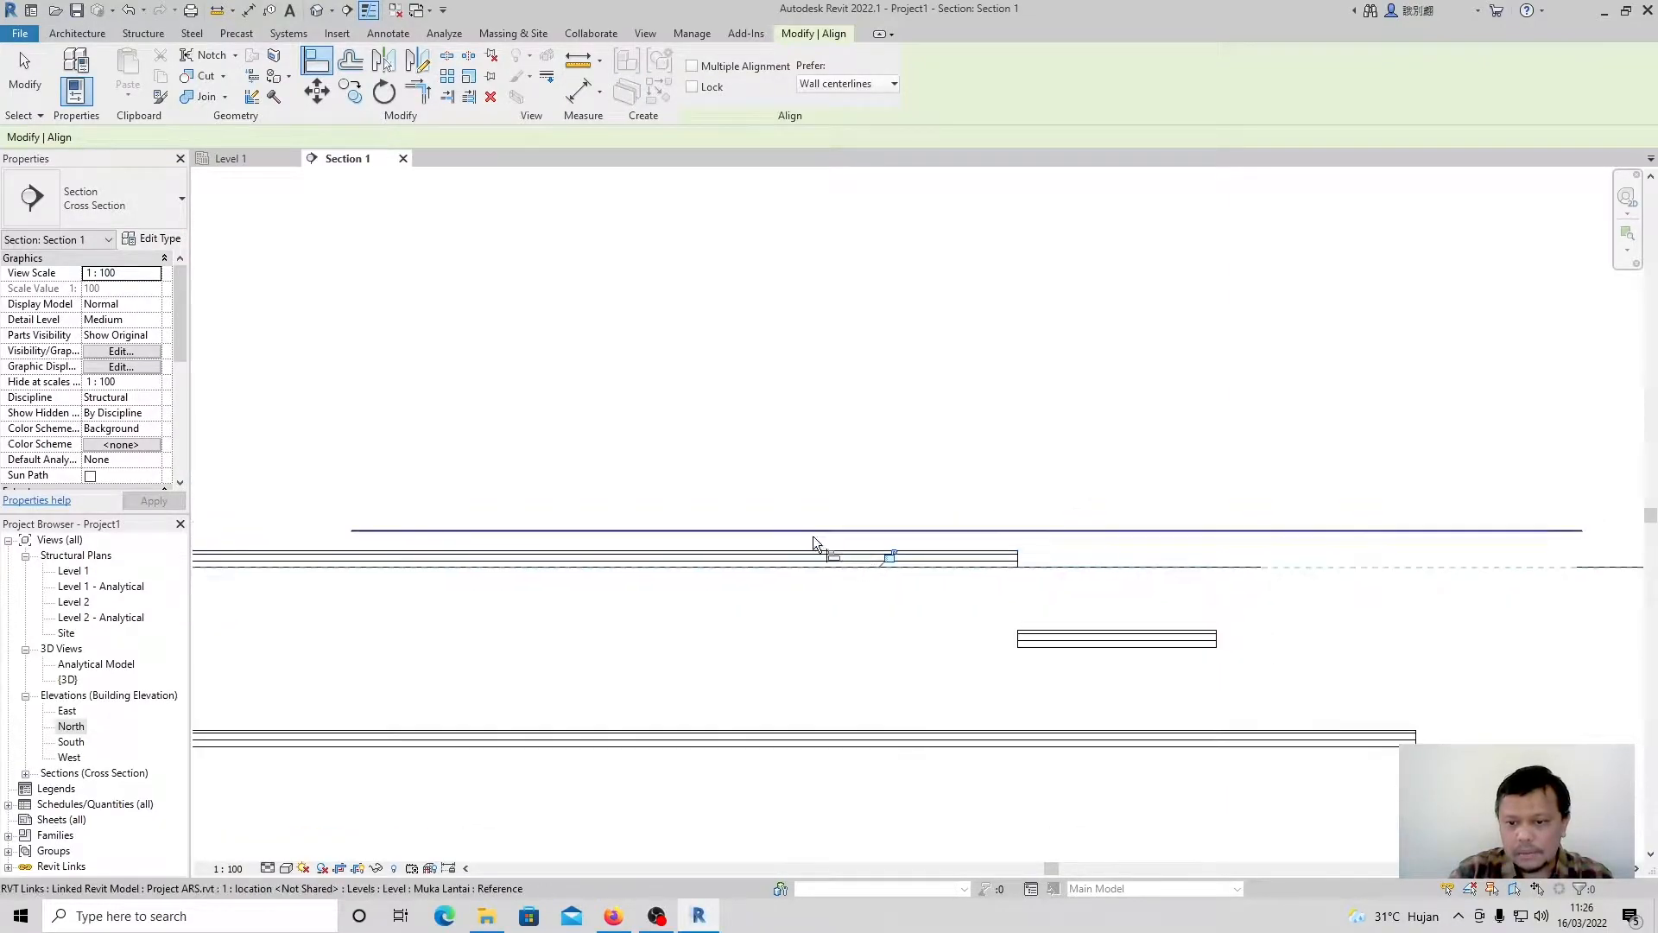
scroll(893, 592, "down", 2)
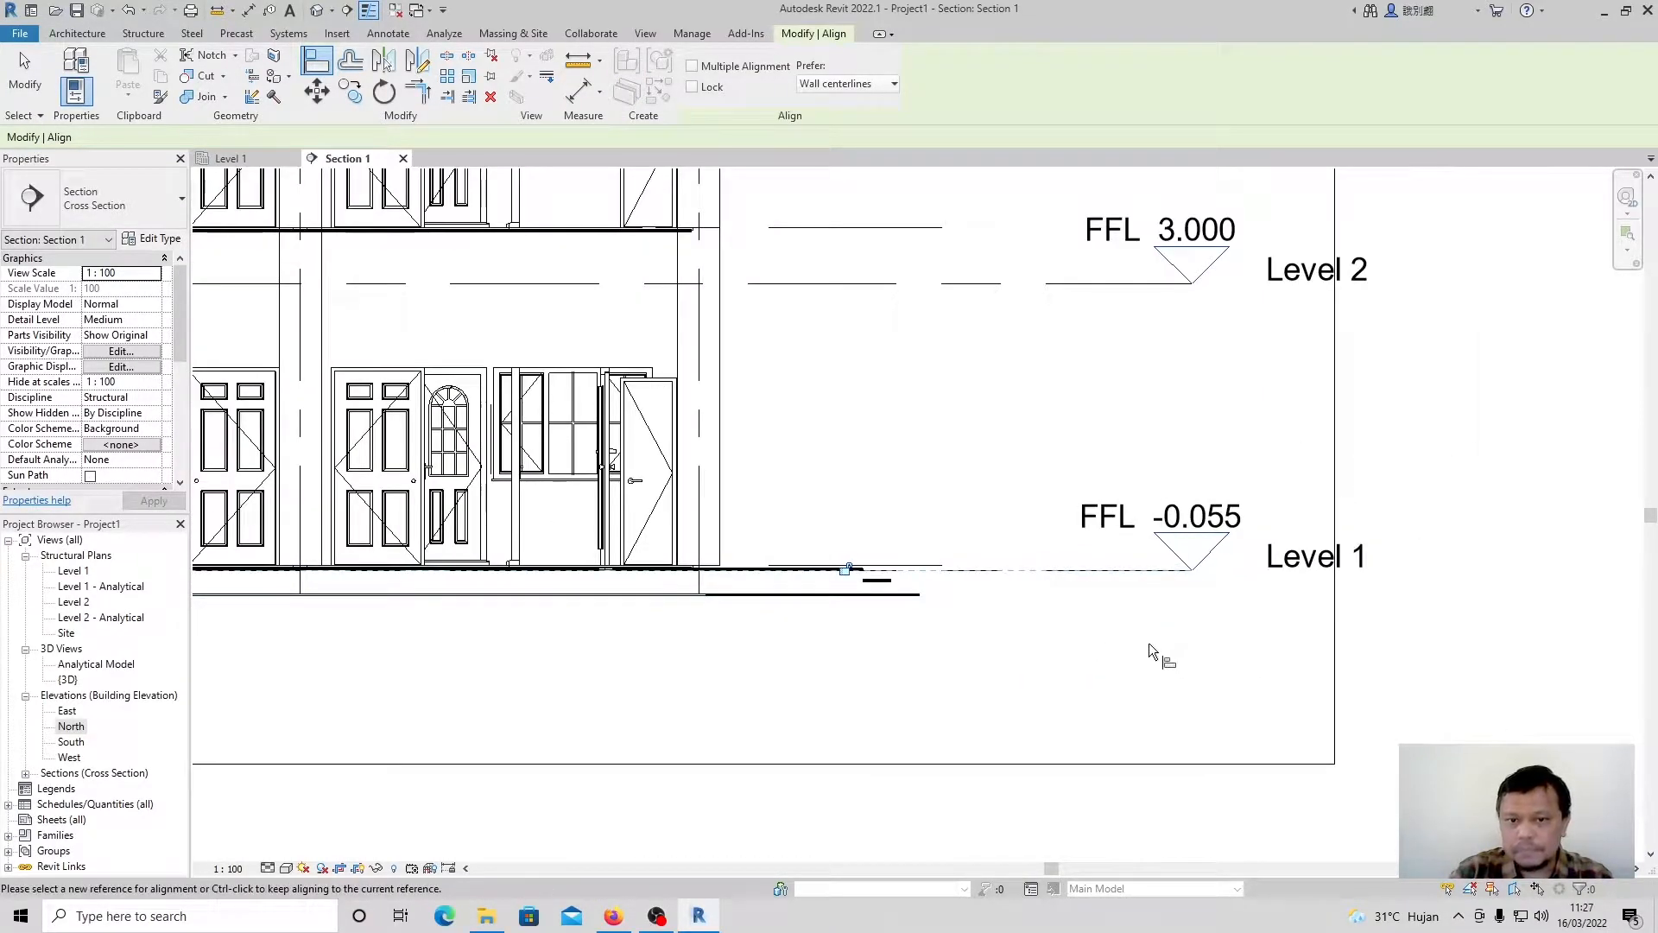
Align the Level 2 line to the underside of the linked Lantai 2 floor slab and end the alignment.
scroll(740, 201, "up", 2)
scroll(750, 319, "down", 2)
scroll(665, 302, "up", 8)
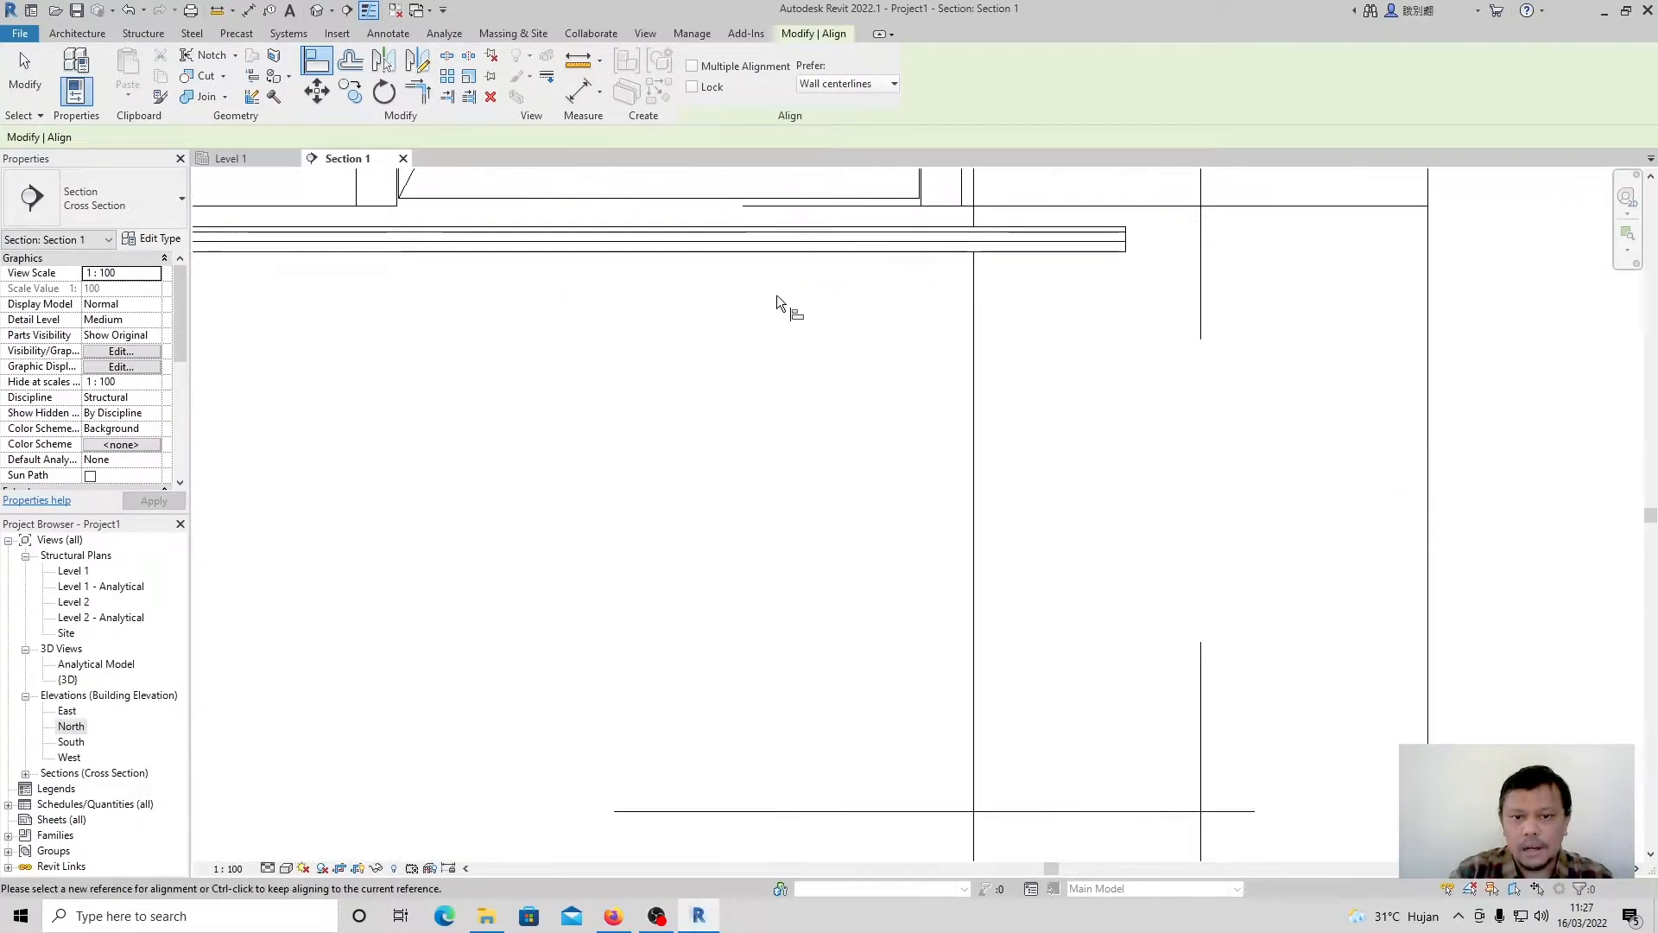
scroll(864, 372, "down", 5)
left_click(1190, 515)
scroll(598, 515, "down", 3)
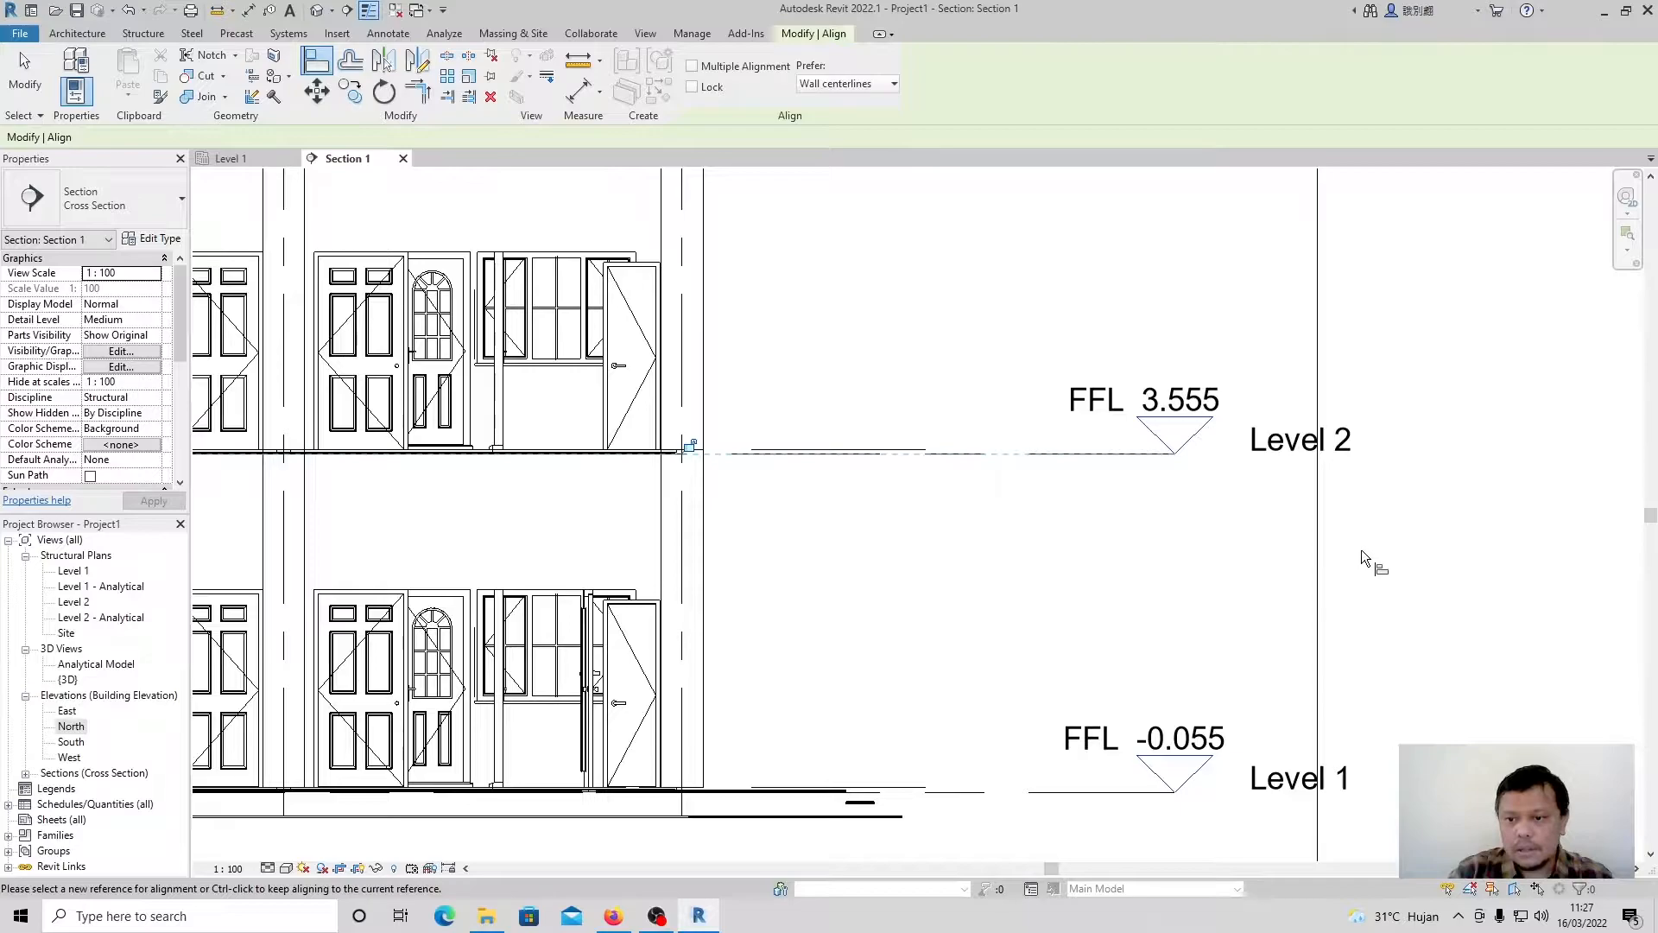
scroll(1003, 518, "down", 4)
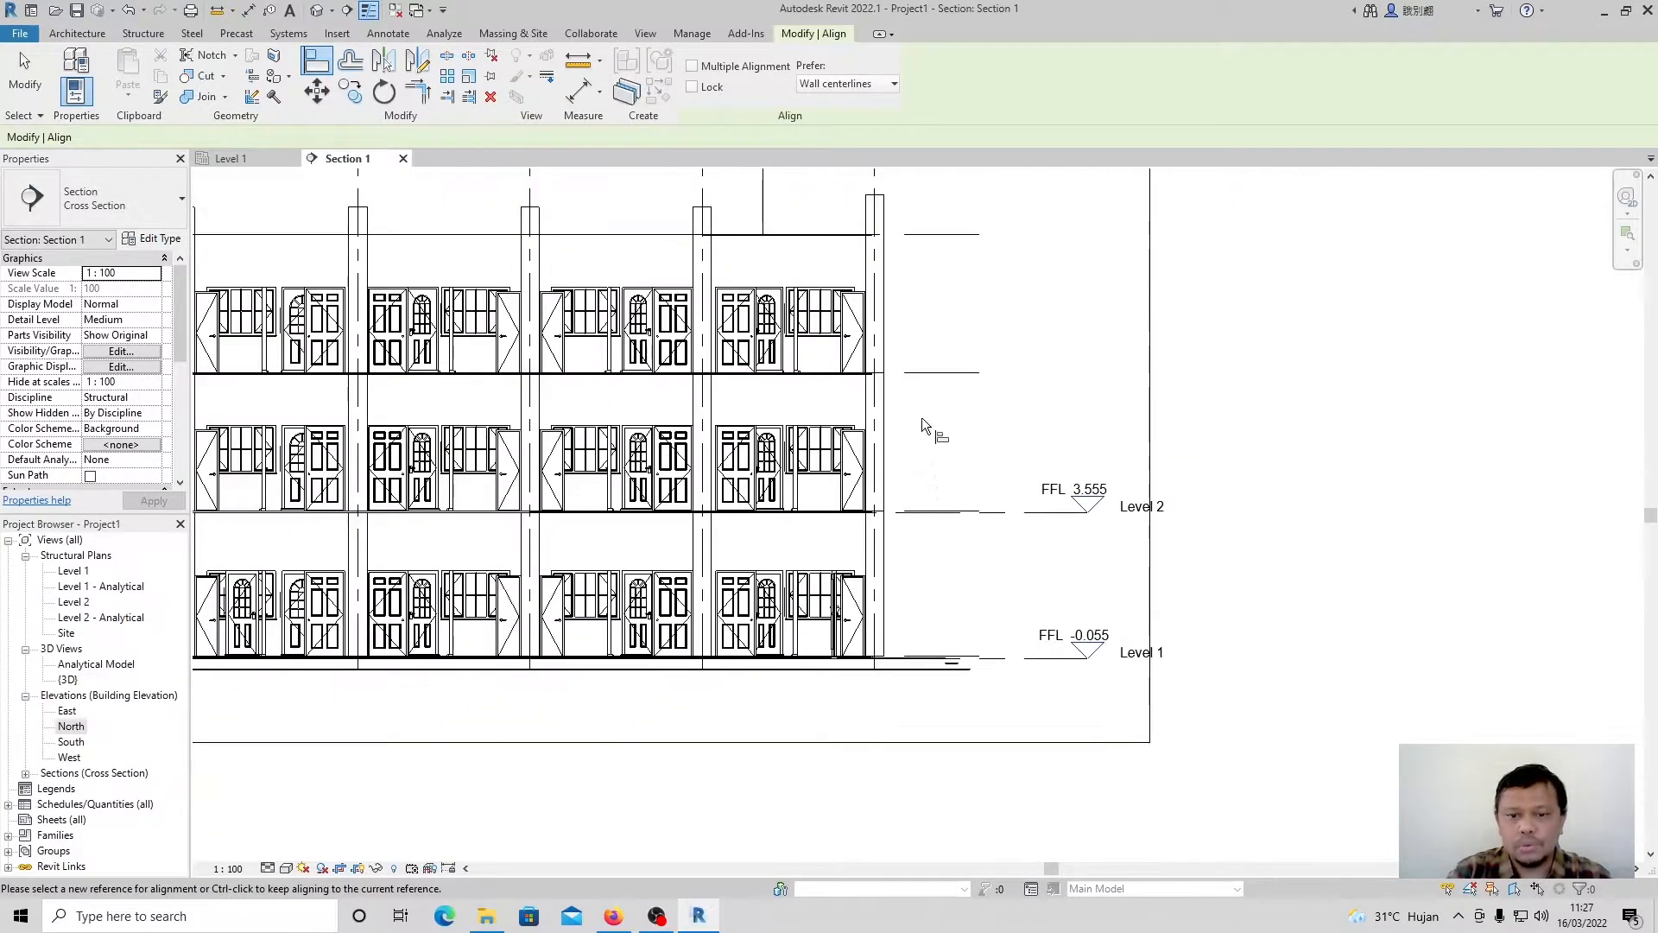
scroll(924, 441, "up", 3)
key("Escape")
key("Escape")
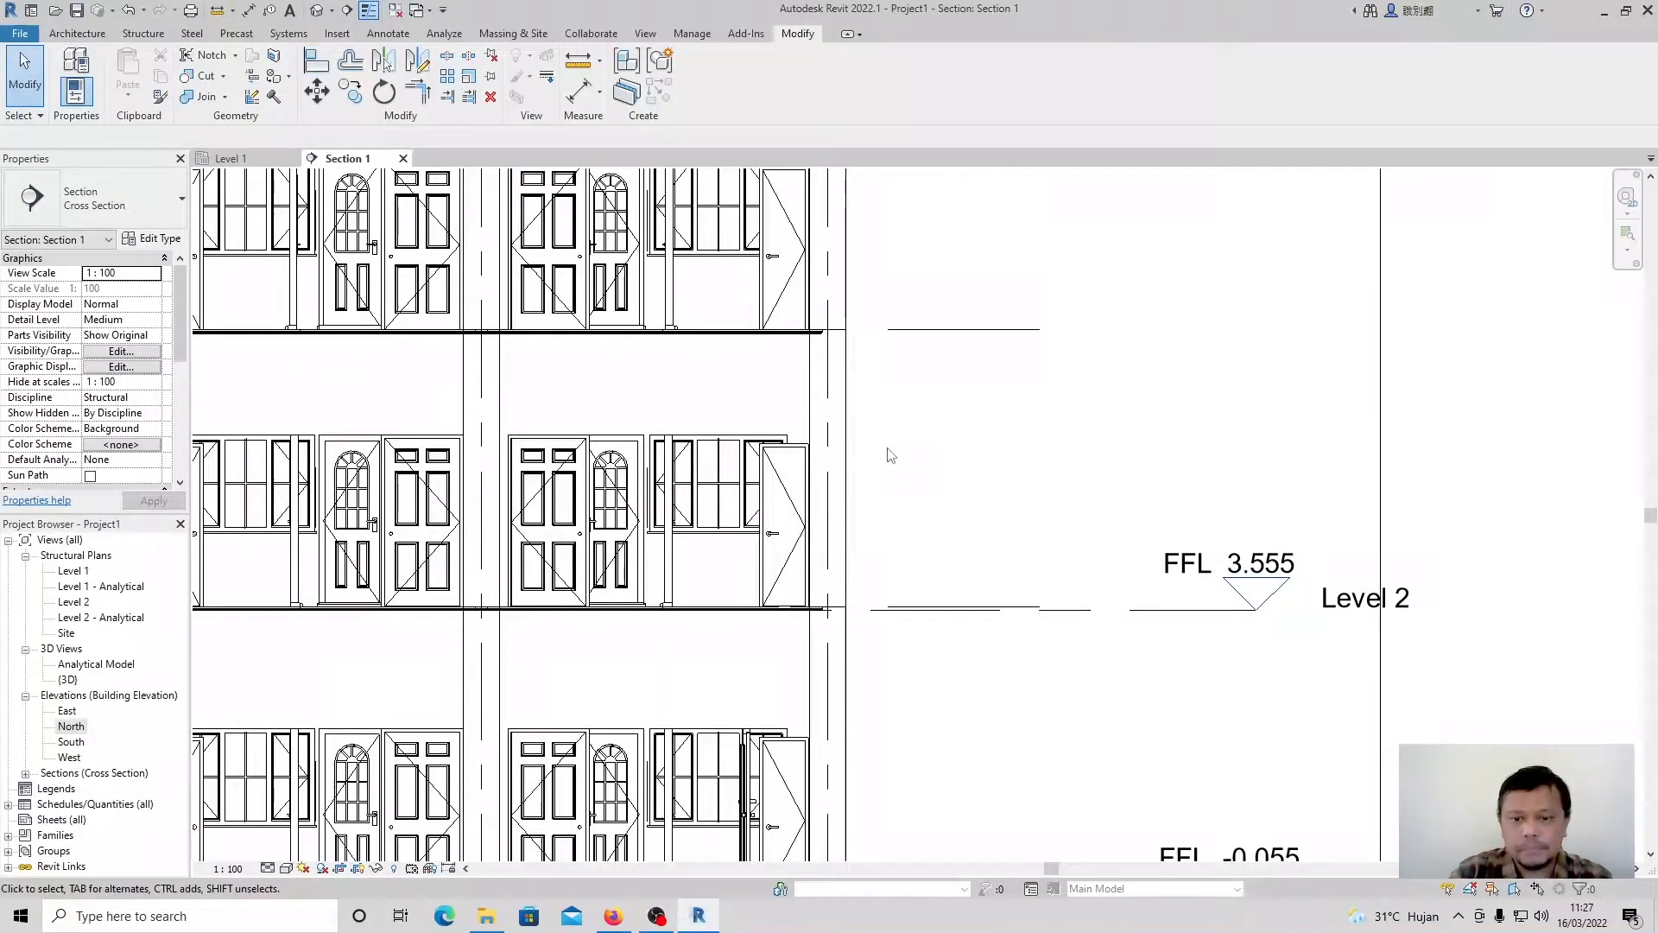
Examine the Level 2 line against its slab and the linked floors and levels above it, from Lantai 3 up to Atap.
left_click(1176, 613)
scroll(666, 659, "down", 2)
scroll(952, 599, "up", 2)
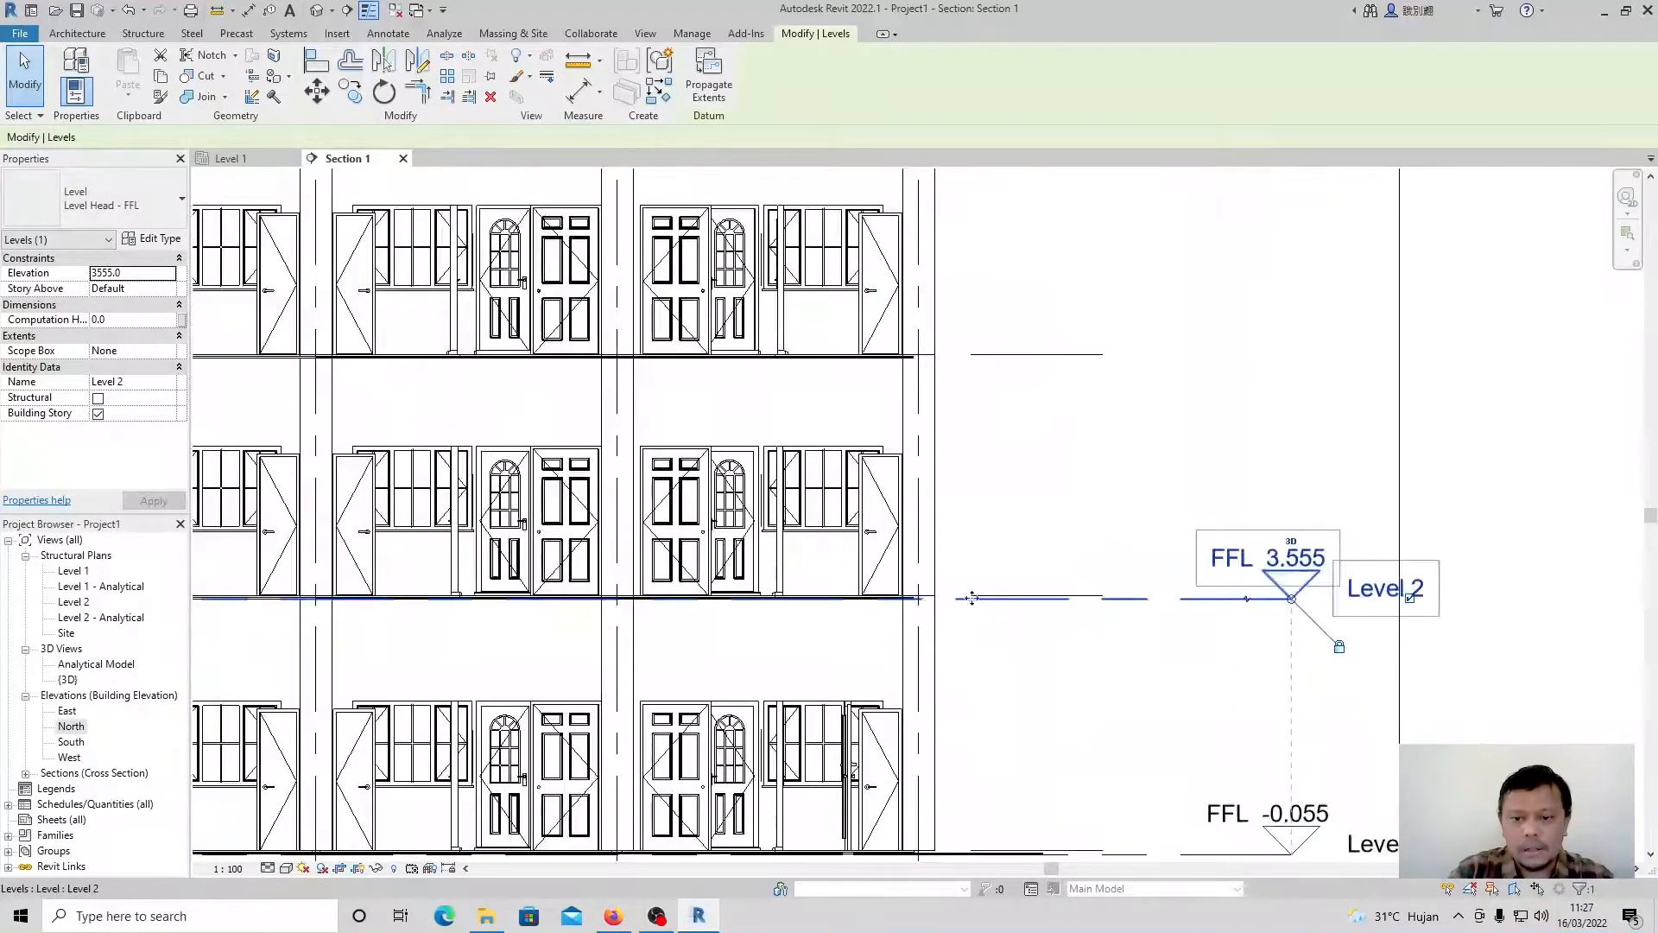
scroll(1278, 616, "down", 3)
left_click(1416, 663)
scroll(1415, 665, "down", 2)
scroll(302, 622, "up", 4)
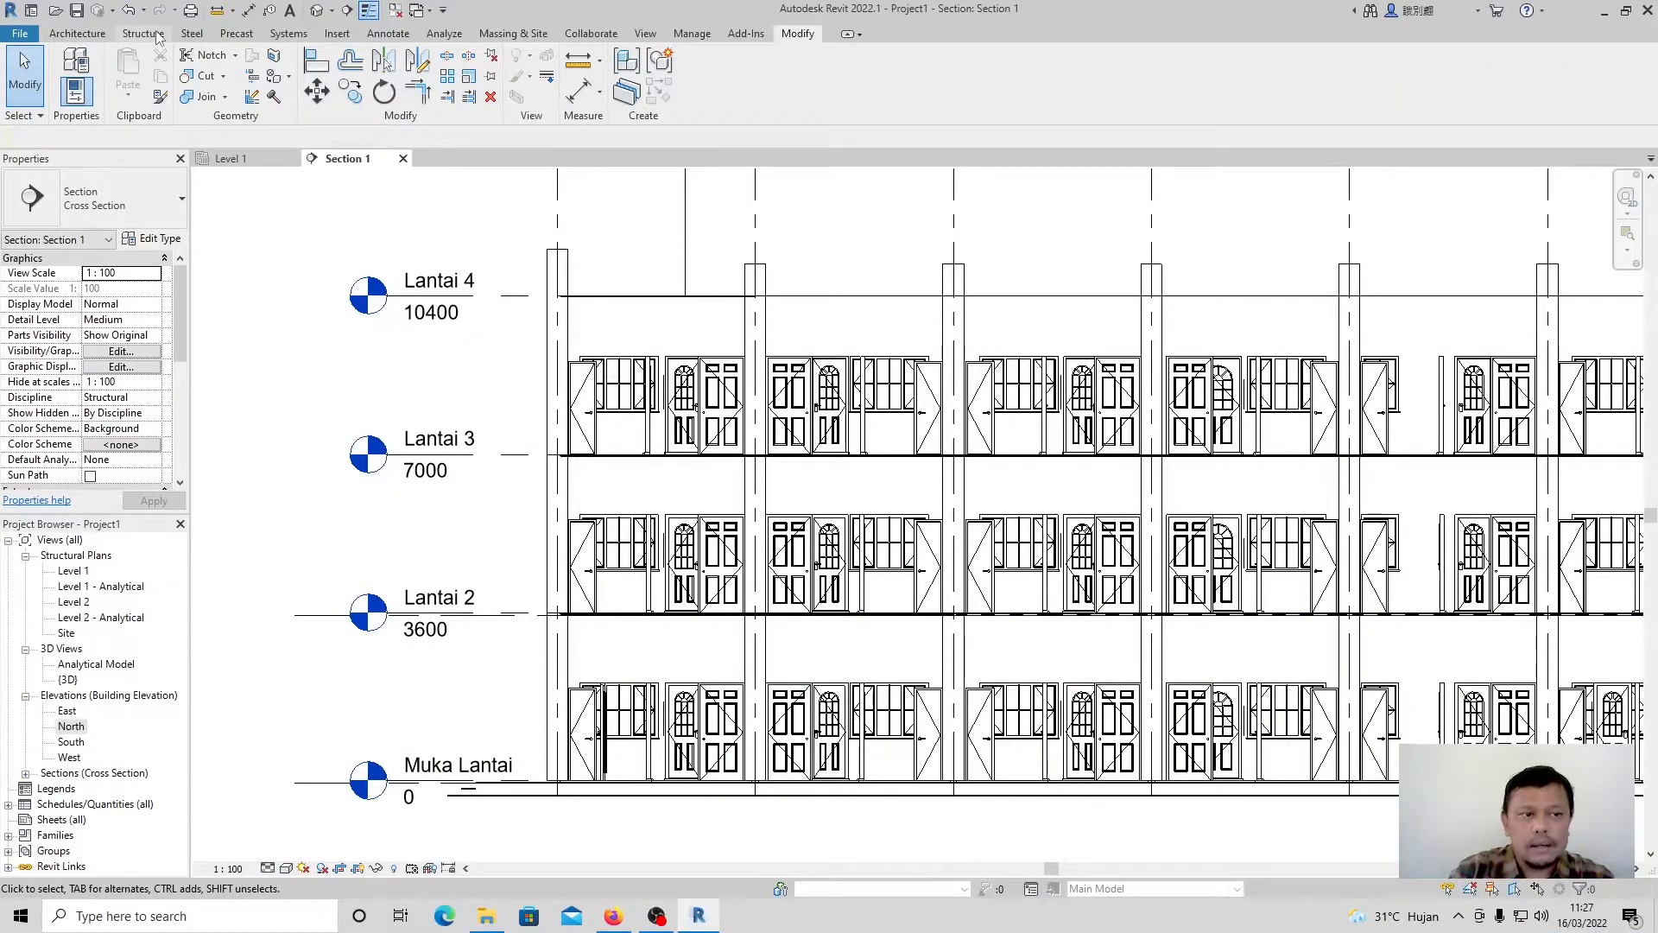
left_click(143, 32)
scroll(363, 467, "down", 3)
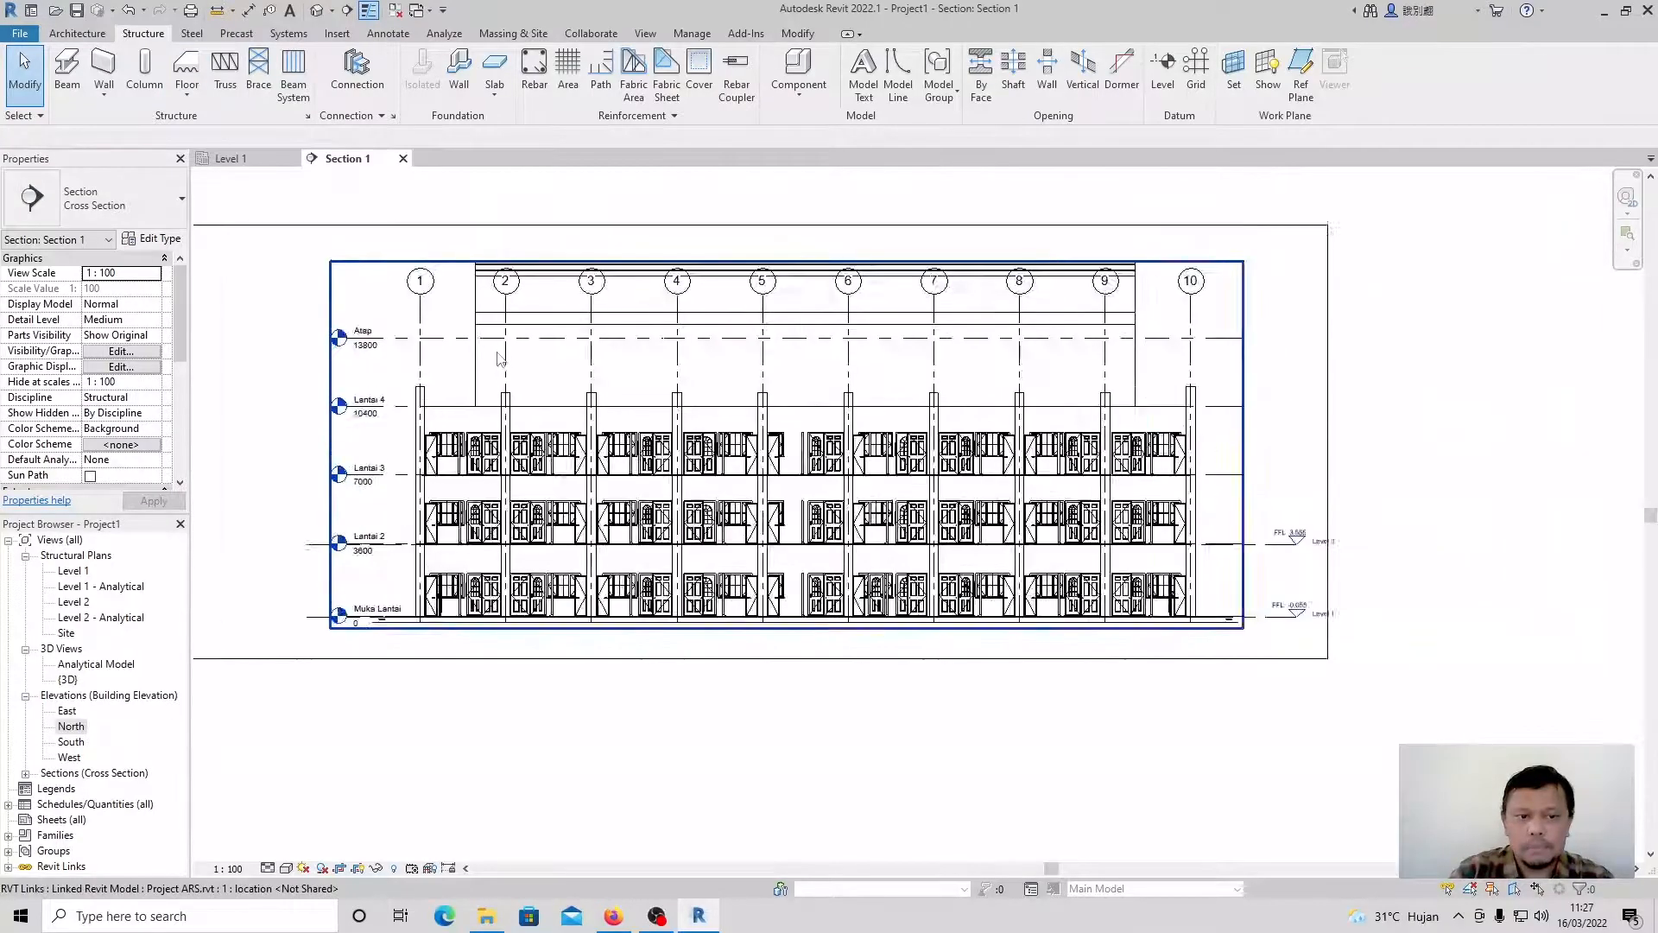
scroll(499, 357, "up", 2)
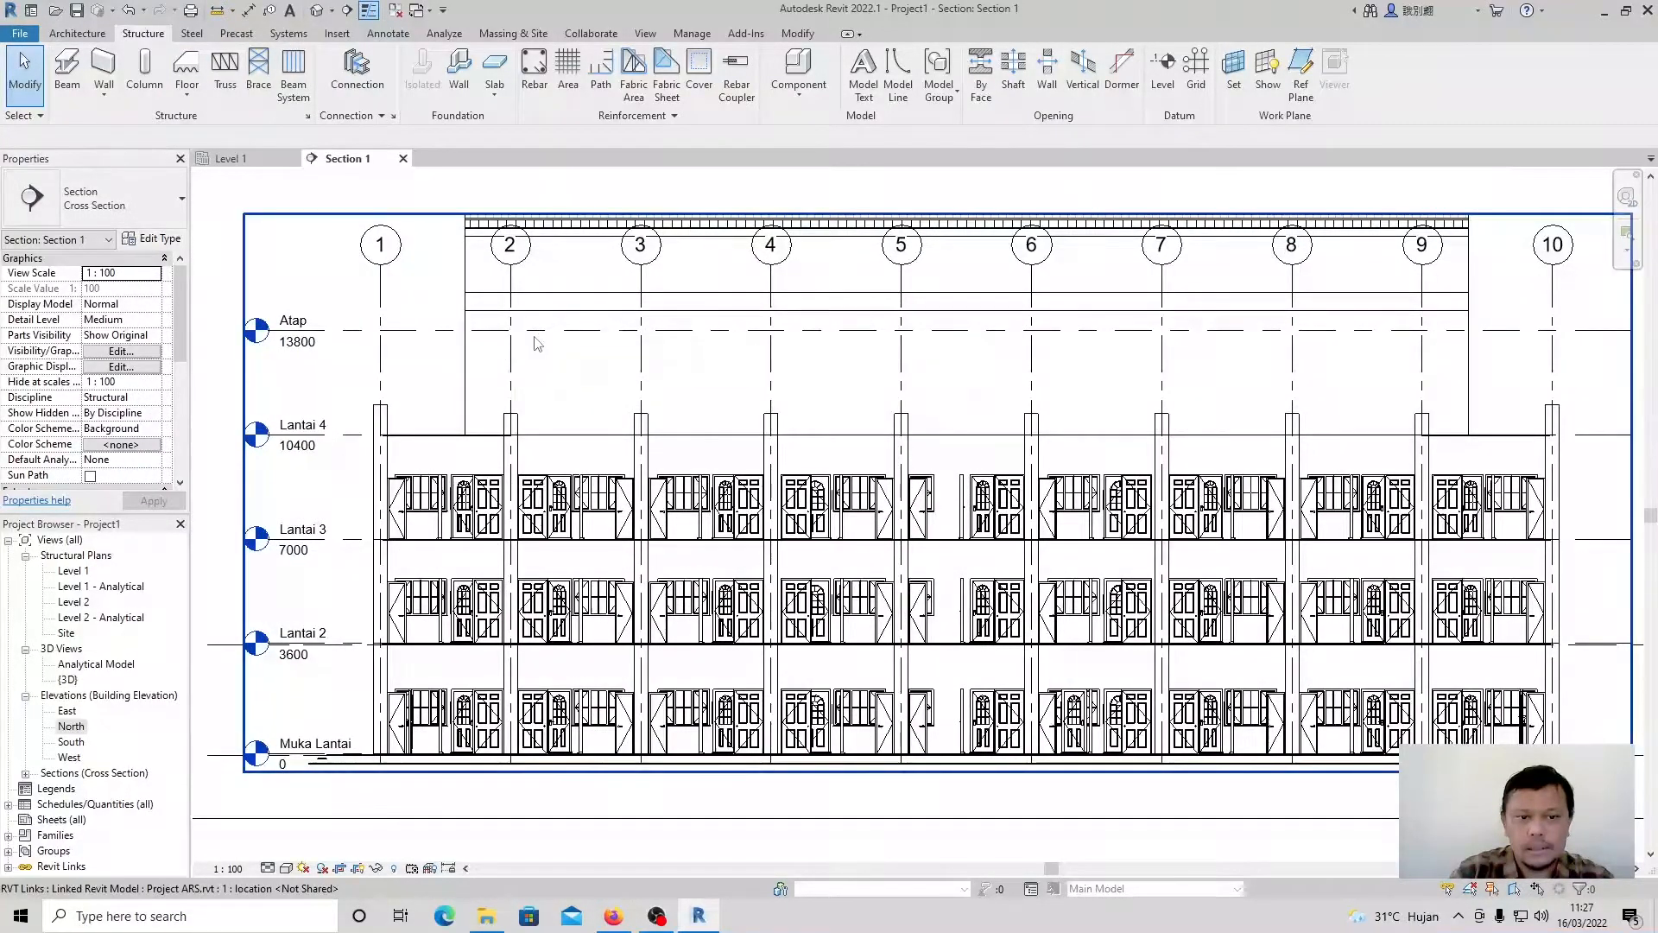
scroll(462, 367, "down", 2)
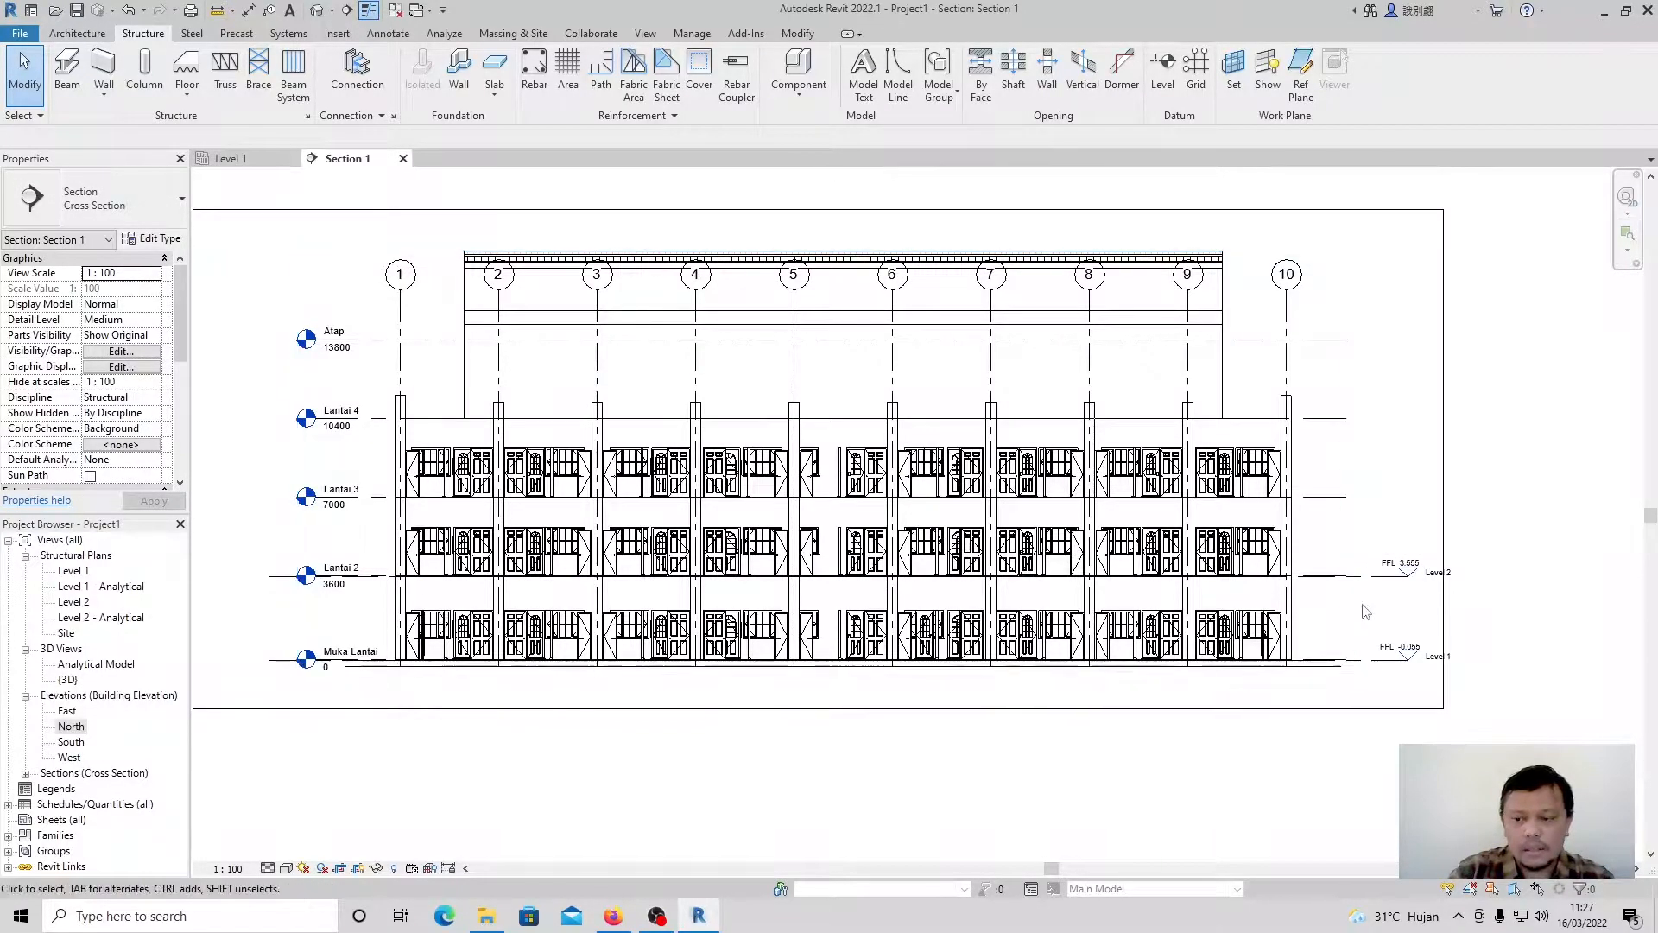
scroll(1375, 570, "up", 4)
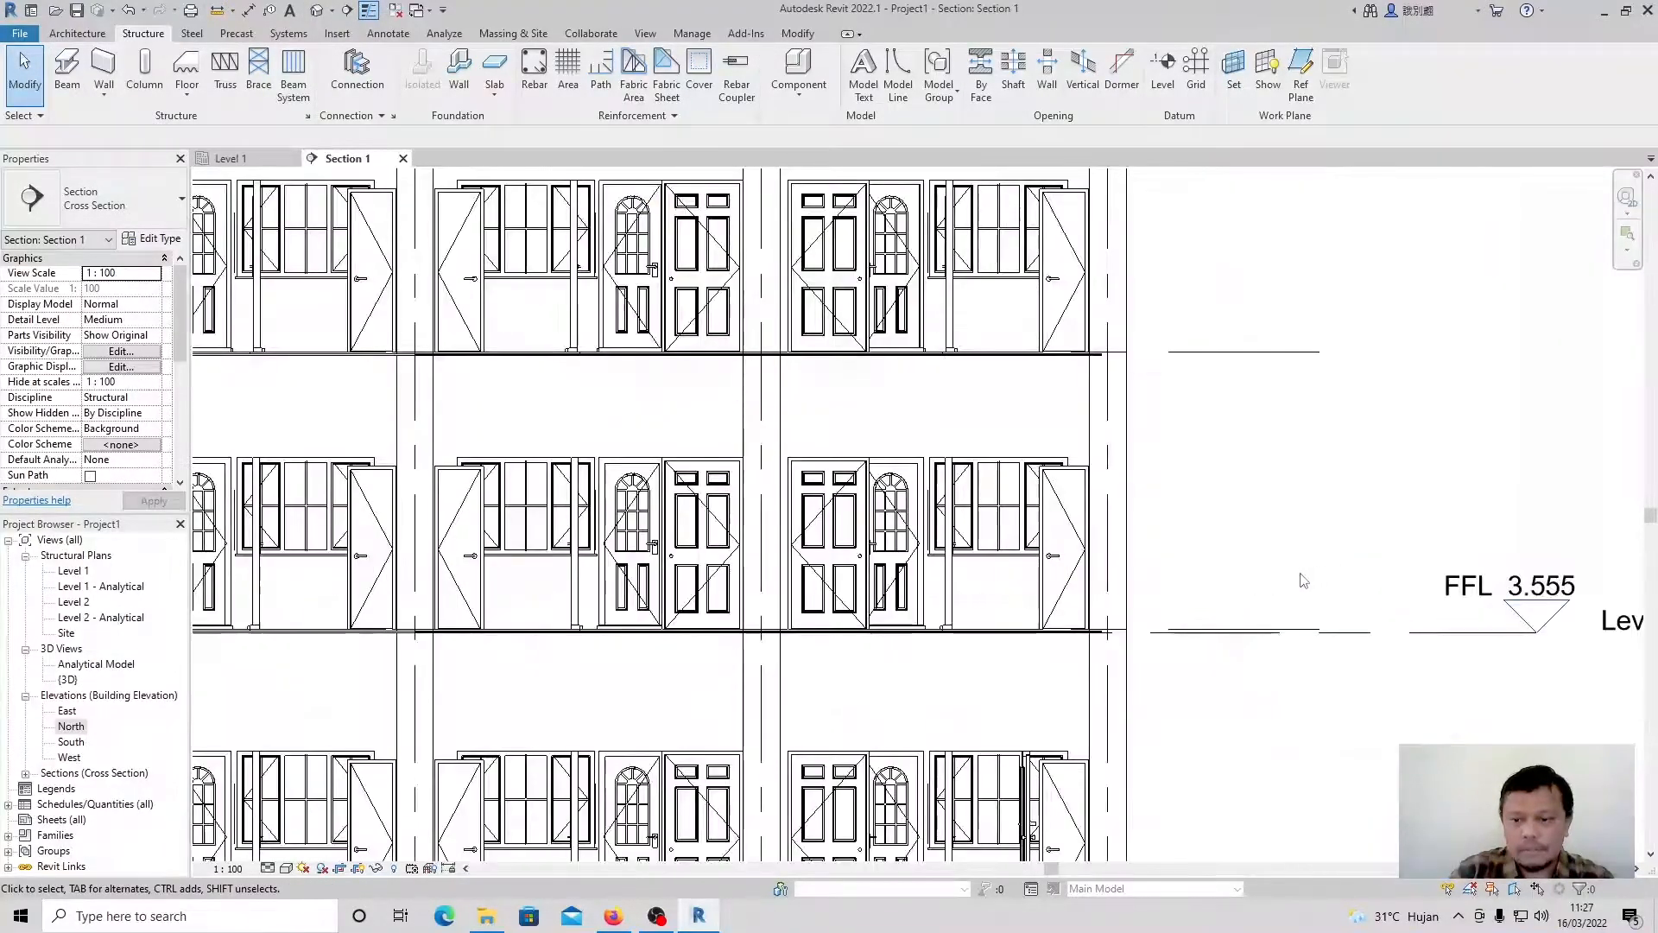
scroll(1077, 358, "up", 5)
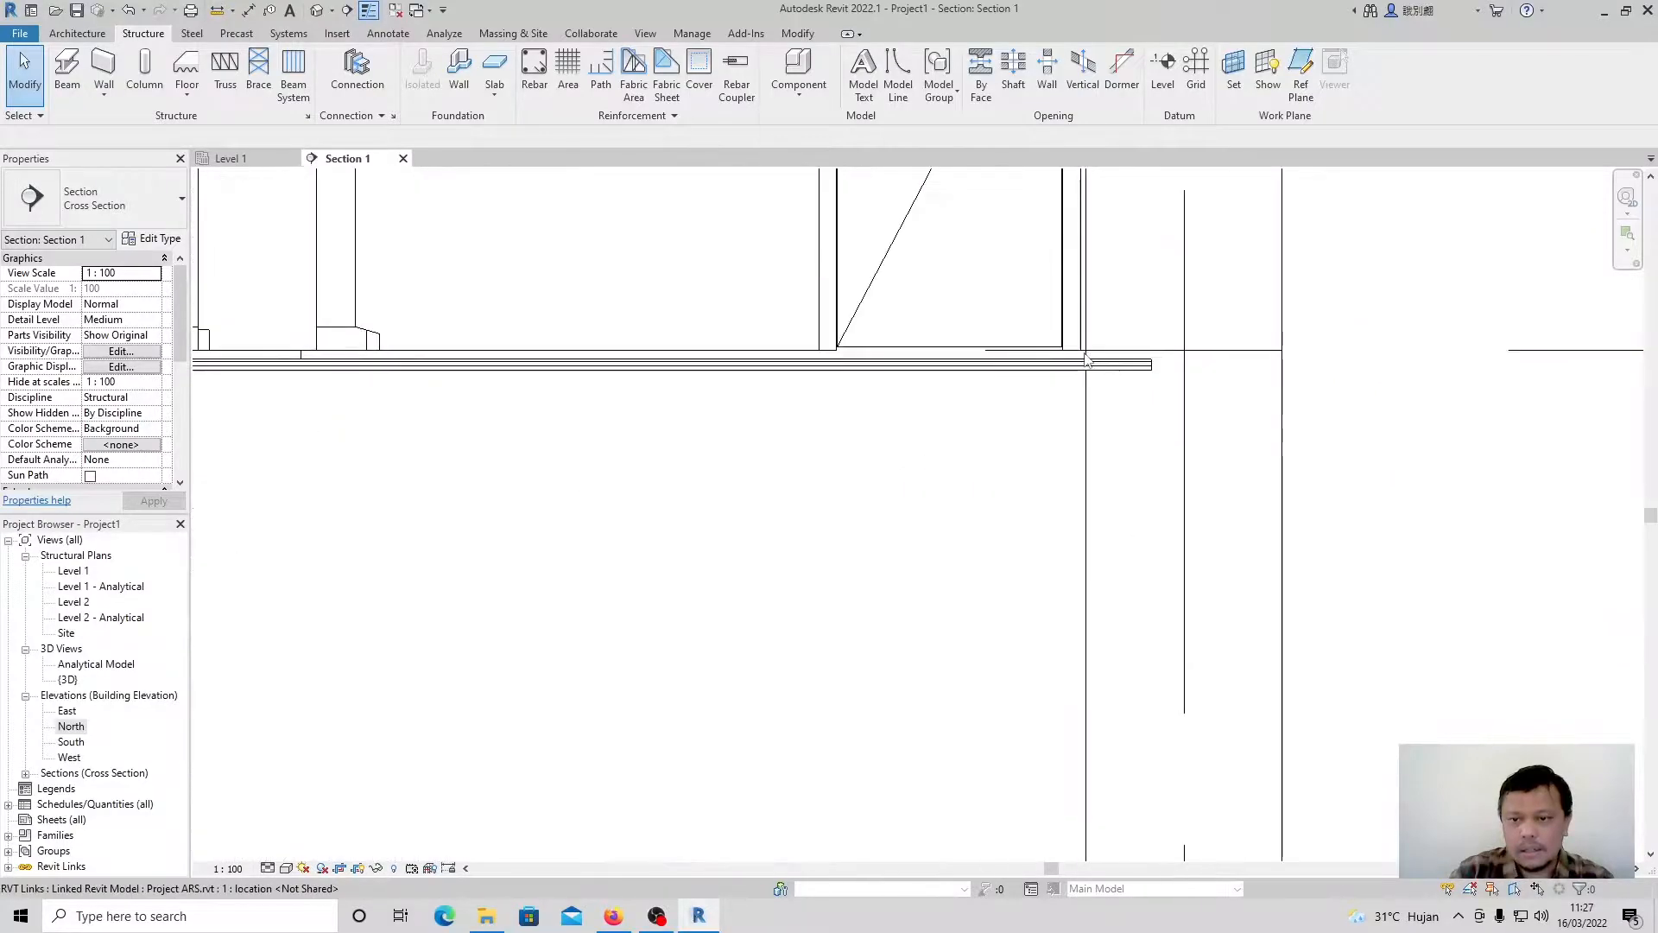
scroll(985, 400, "down", 5)
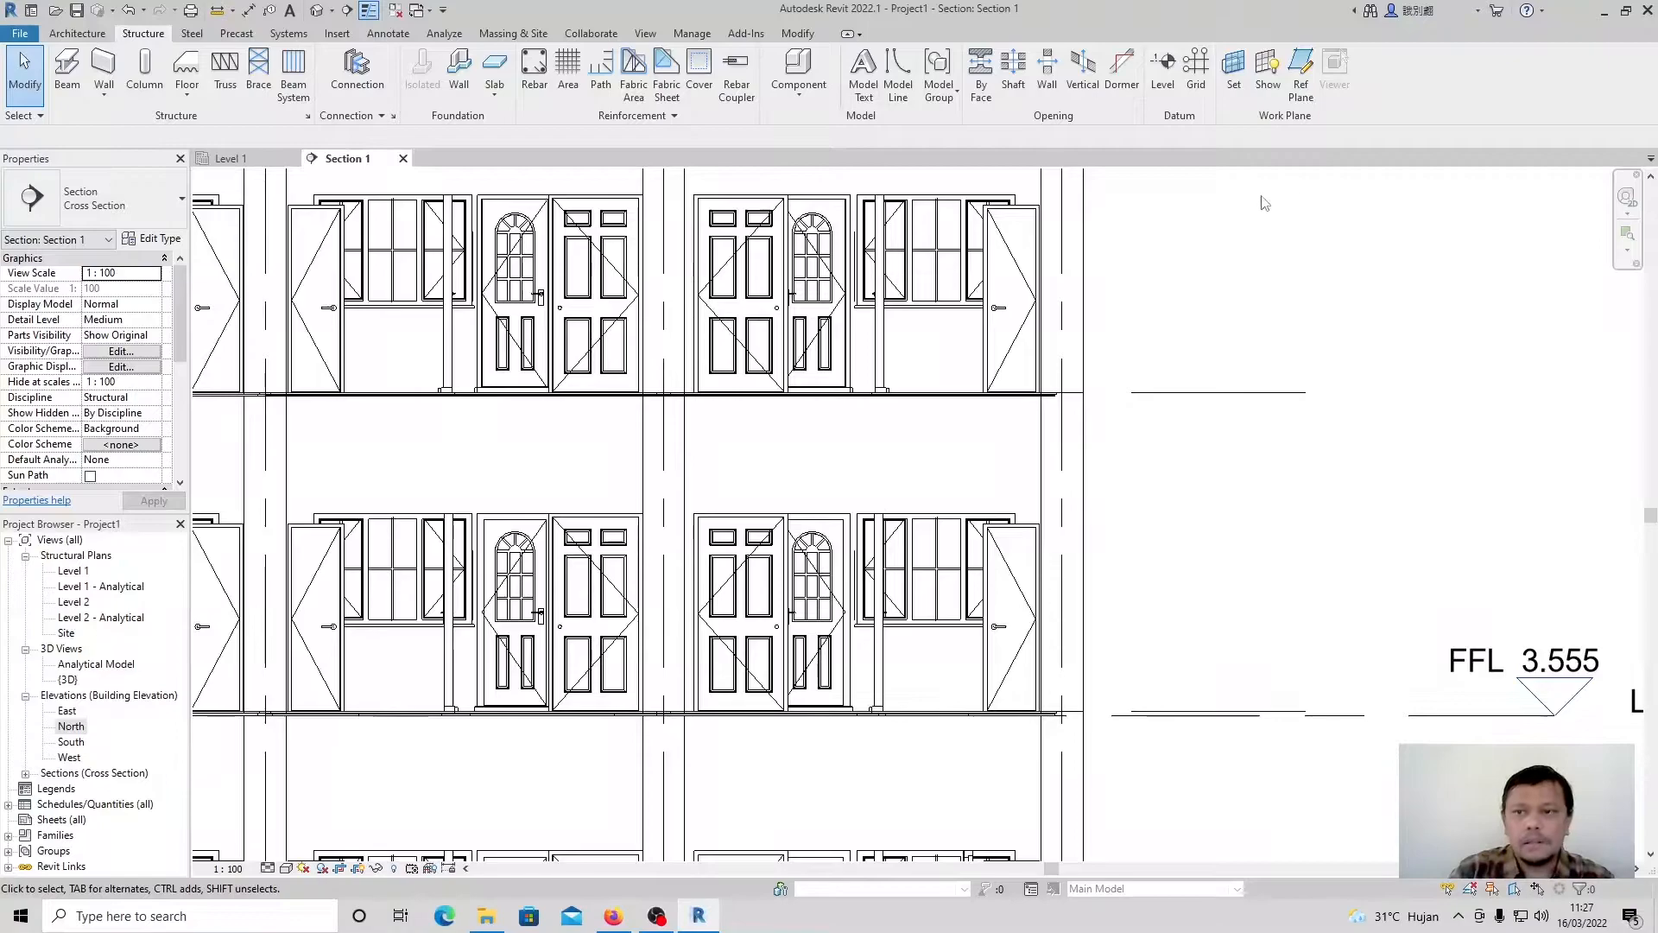
Create a level with a plan view by picking the underside of the linked Lantai 3 floor slab, using a 0.0 offset.
left_click(1157, 80)
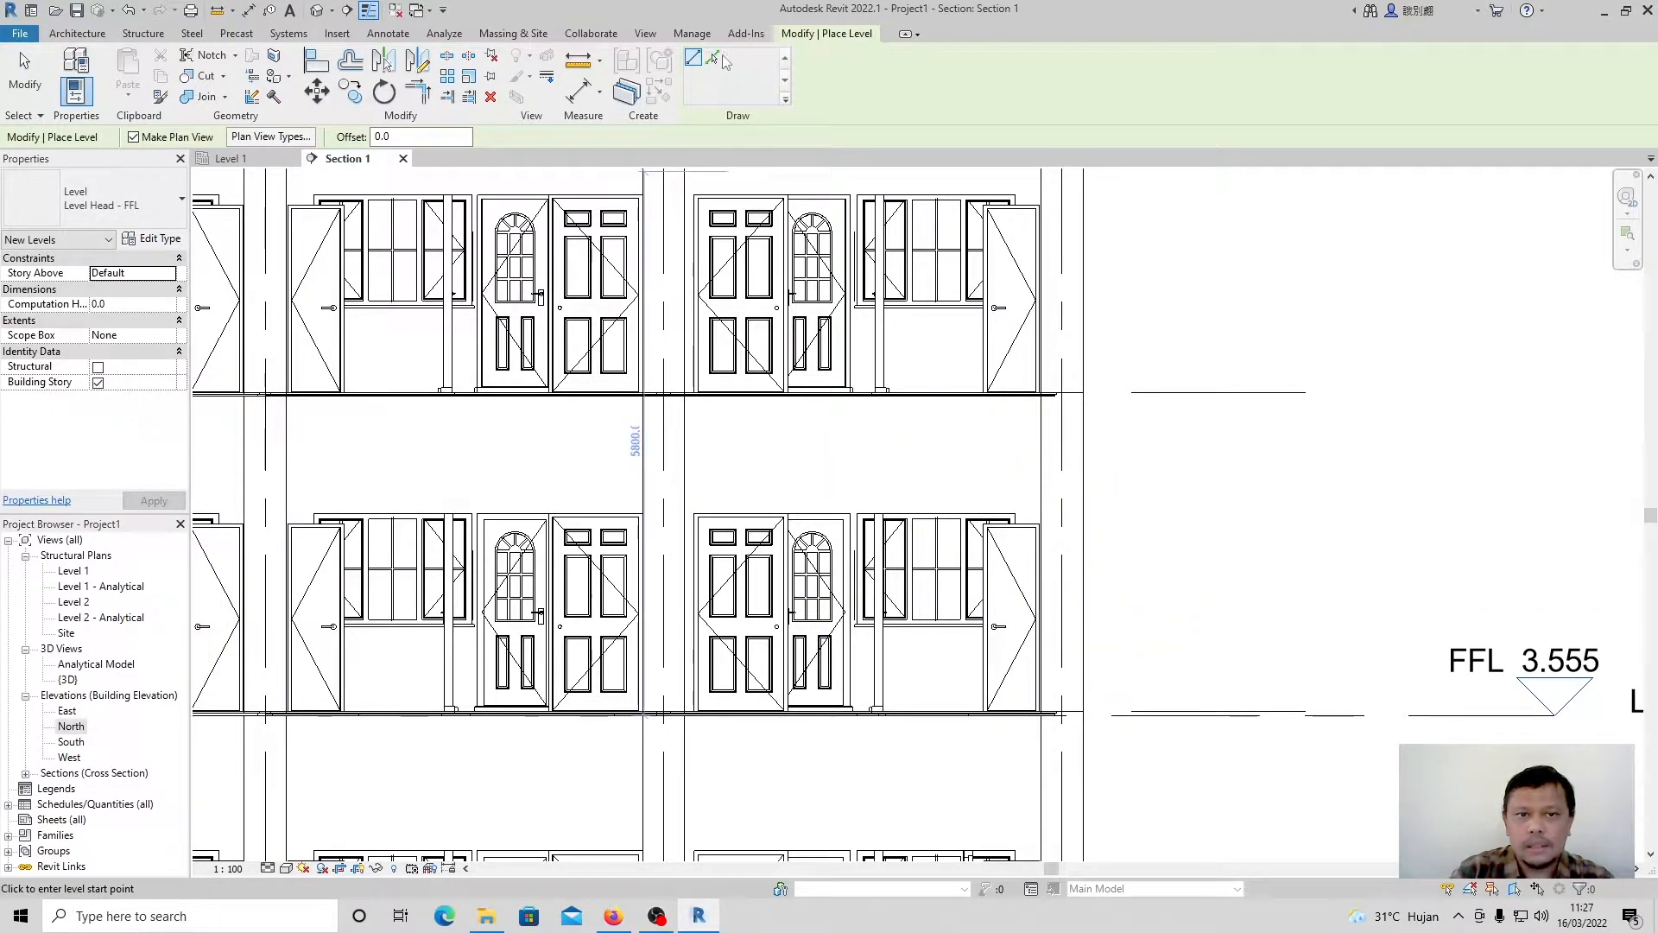
left_click(717, 62)
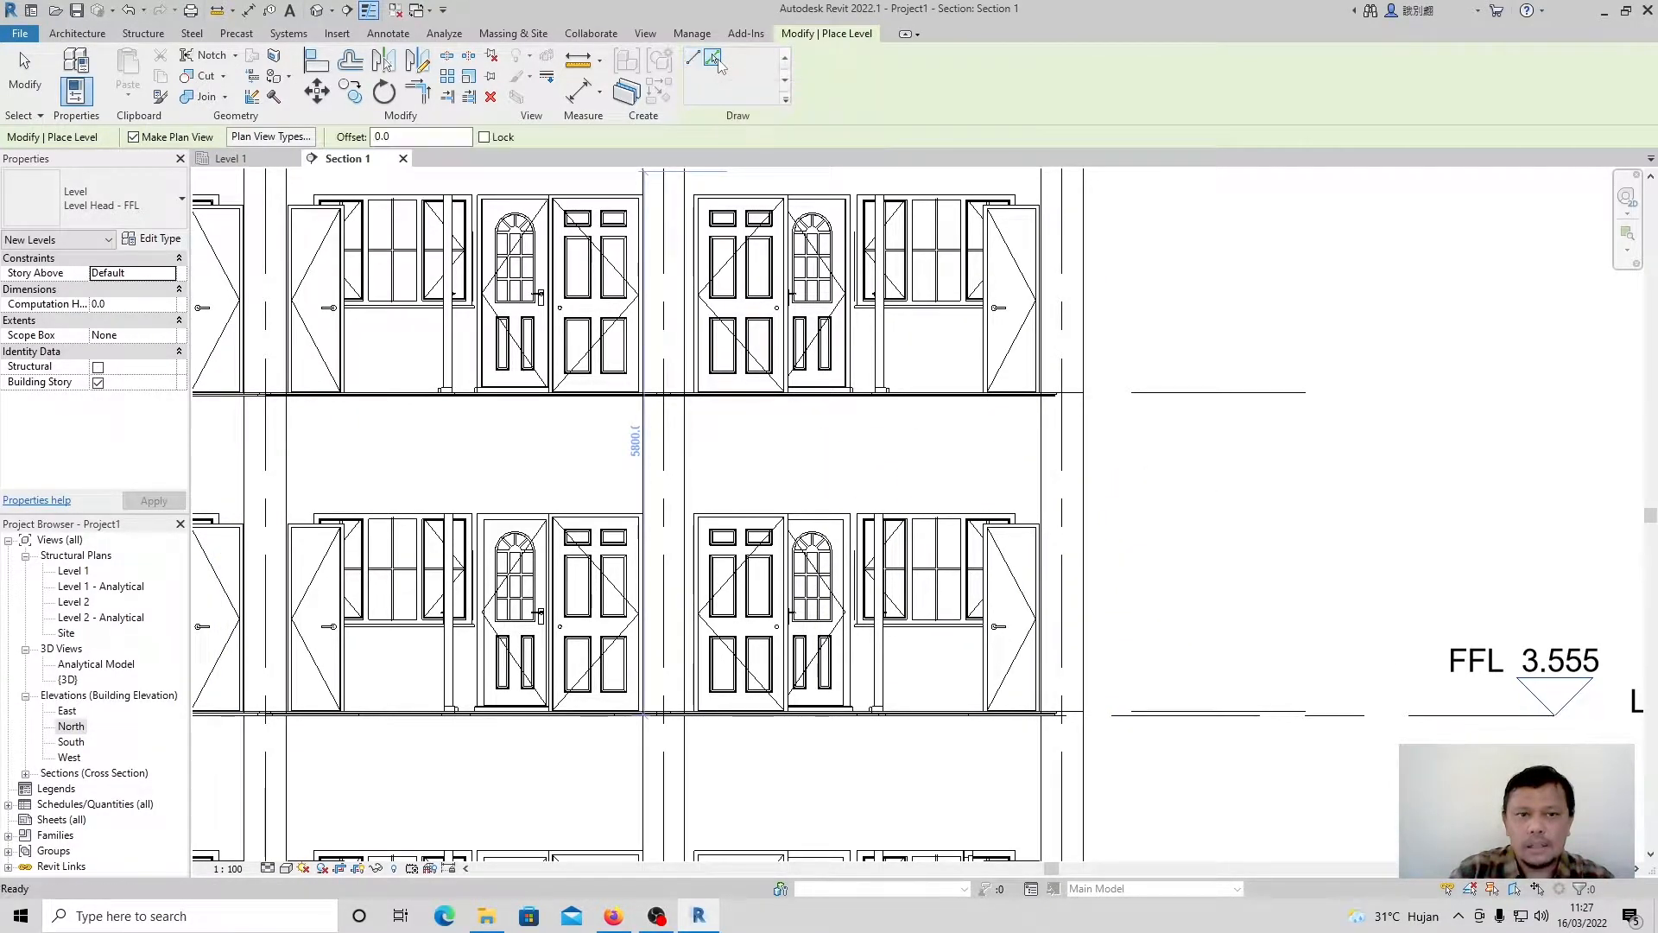
scroll(1286, 492, "down", 4)
scroll(1283, 491, "down", 3)
scroll(352, 239, "up", 3)
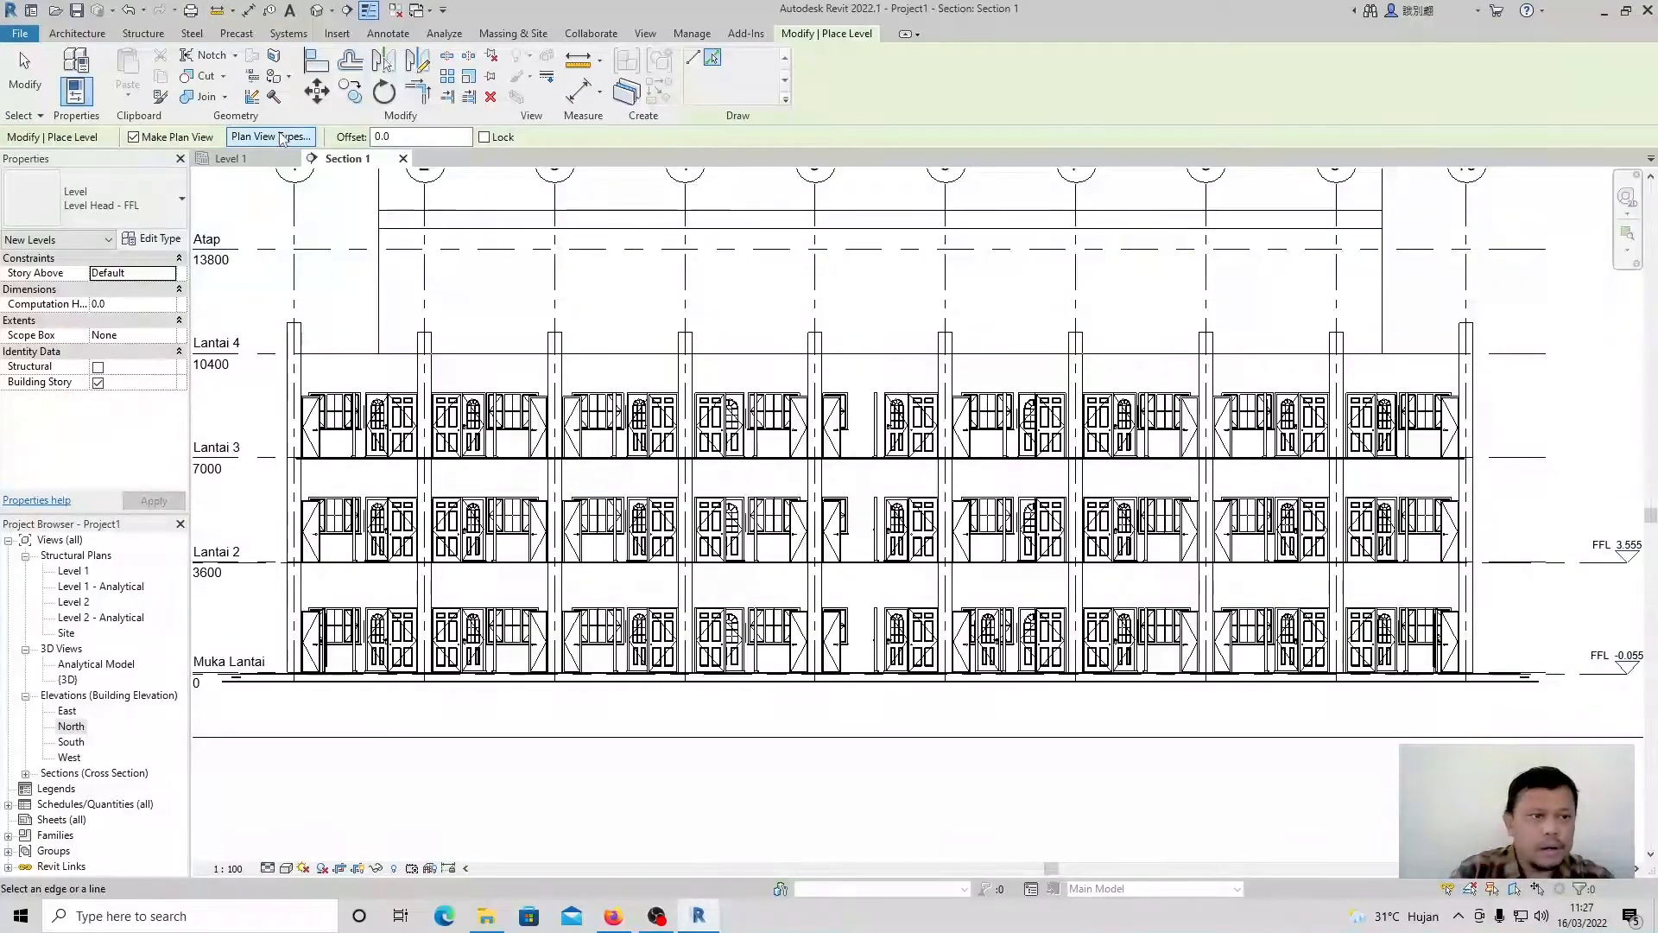
left_click(282, 138)
left_click(857, 516)
scroll(1507, 470, "up", 5)
scroll(839, 556, "up", 4)
left_click(832, 273)
scroll(978, 457, "down", 6)
scroll(1004, 449, "down", 6)
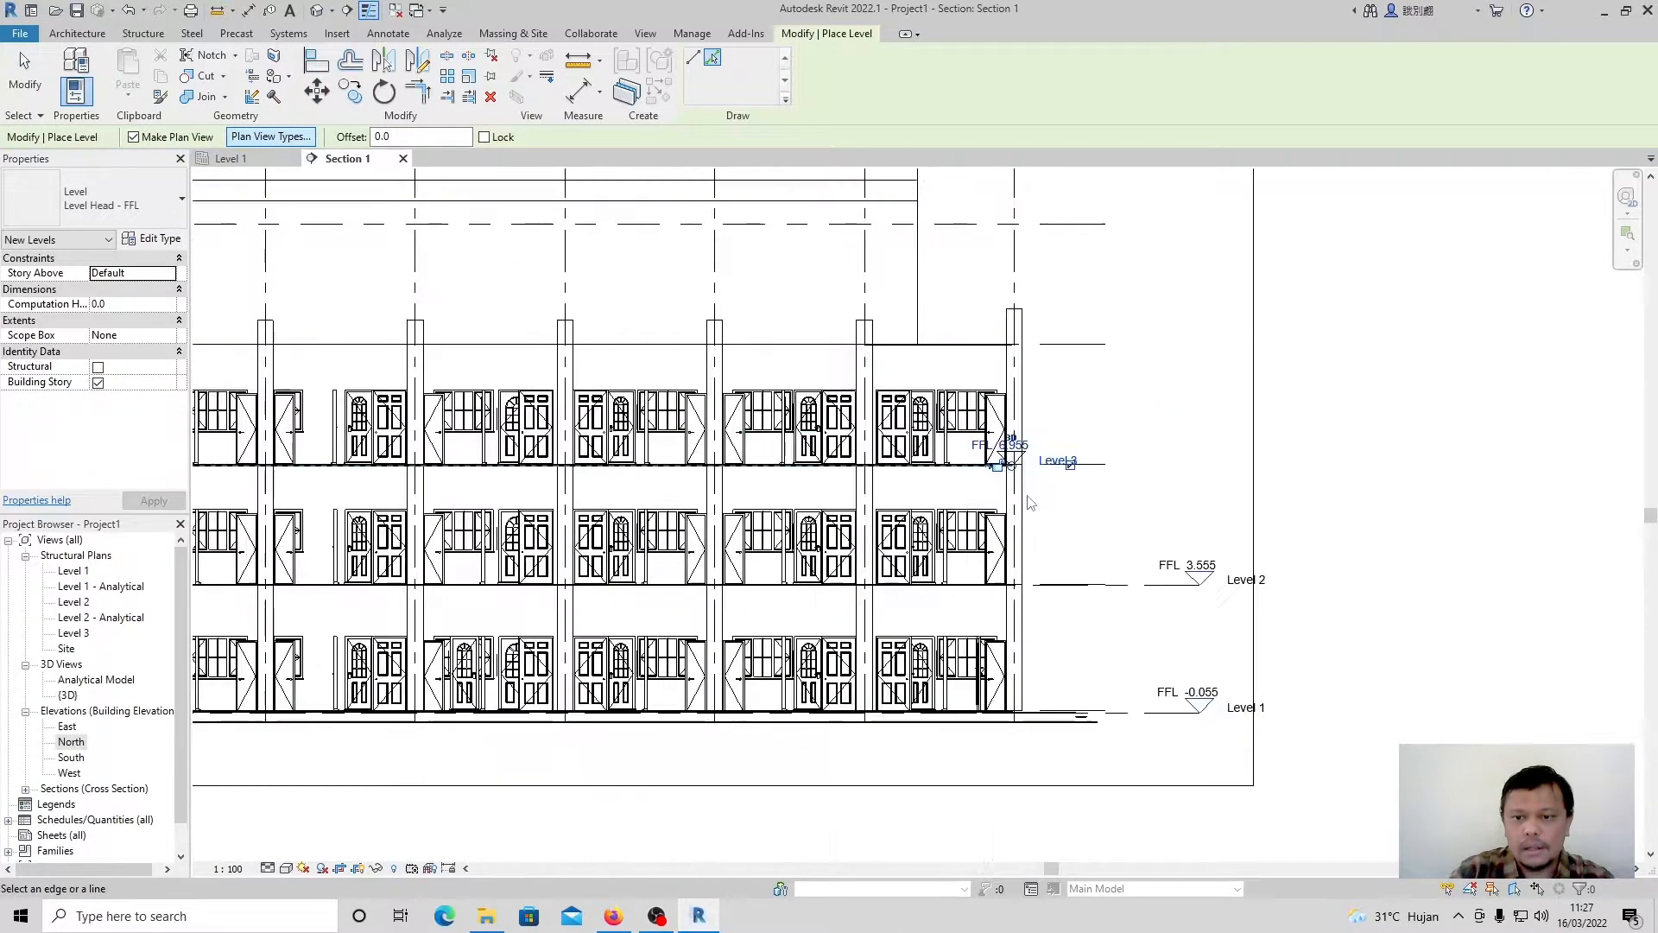
Create the next level by picking the lower edge of the linked Lantai Dak slab at Lantai 4, between grids 1 and 2.
scroll(434, 430, "up", 4)
scroll(518, 423, "up", 2)
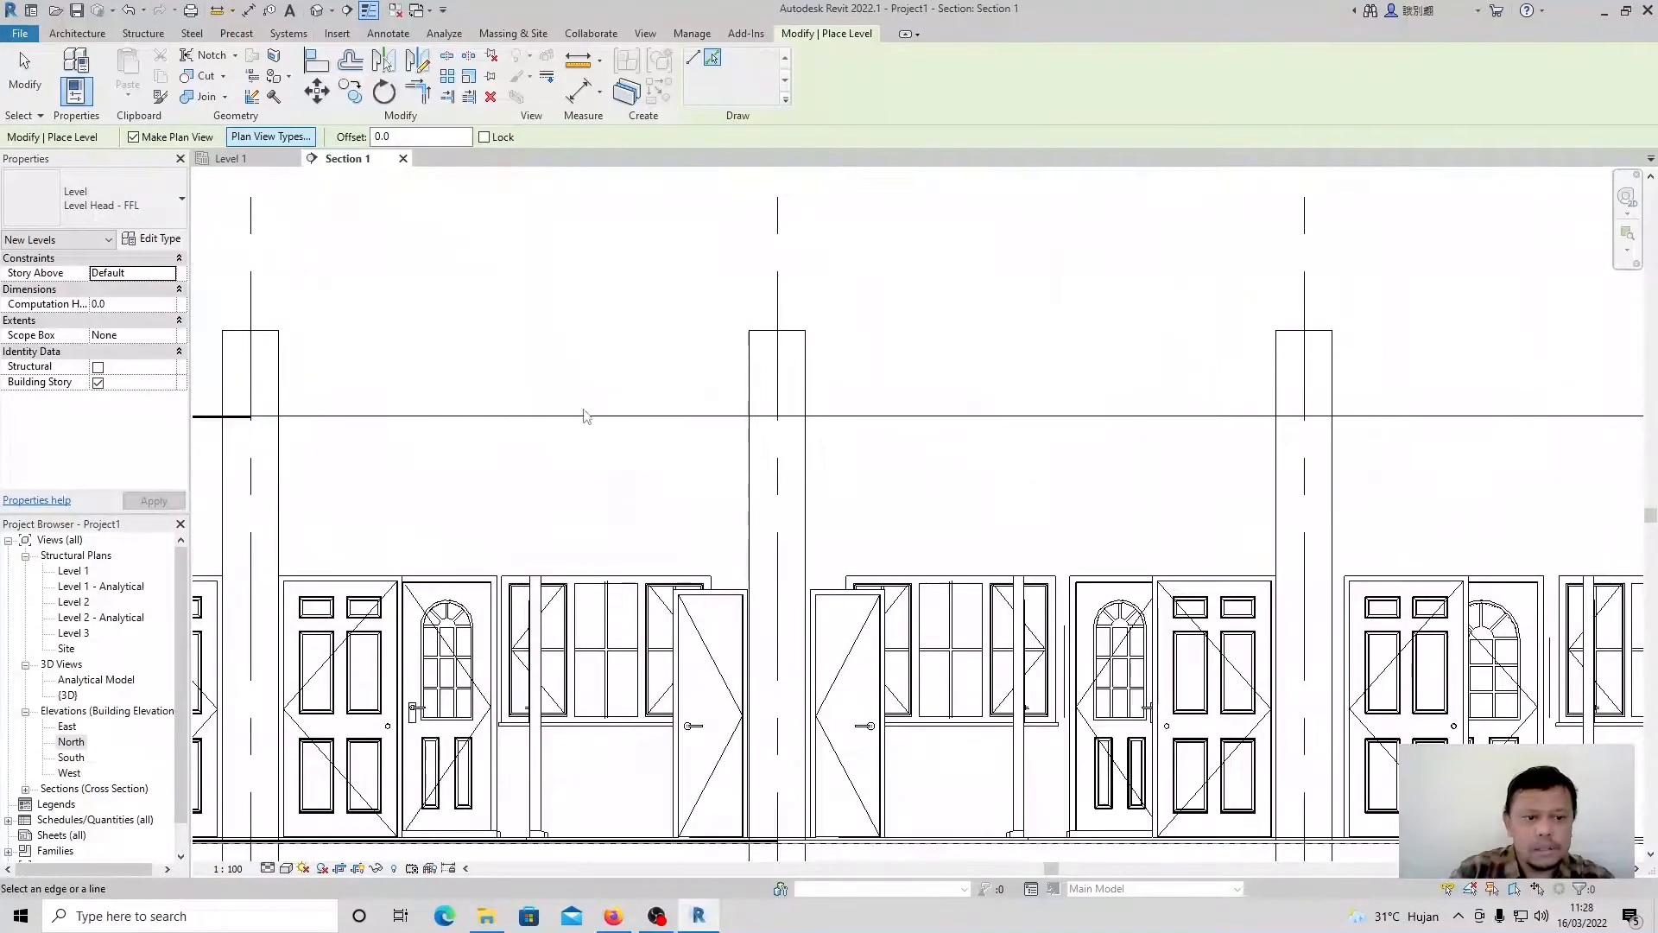
scroll(559, 416, "down", 5)
scroll(566, 446, "up", 6)
scroll(796, 492, "up", 5)
scroll(494, 484, "down", 8)
scroll(696, 504, "up", 5)
scroll(1018, 474, "down", 4)
scroll(1252, 448, "up", 4)
scroll(993, 494, "up", 4)
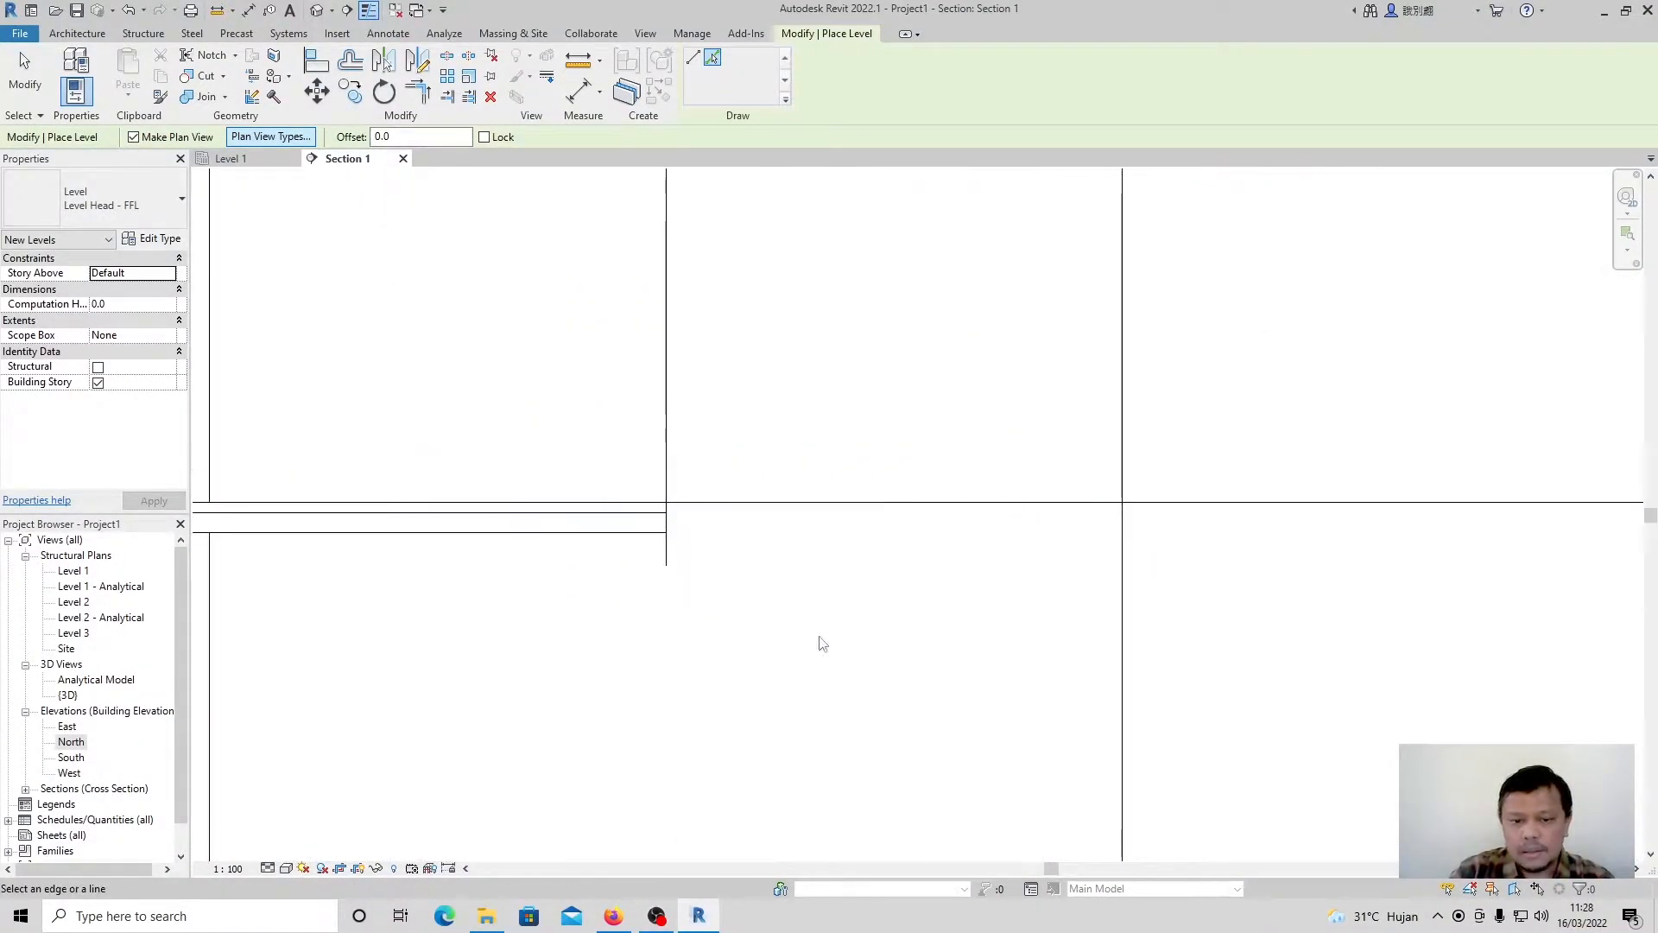
left_click(591, 545)
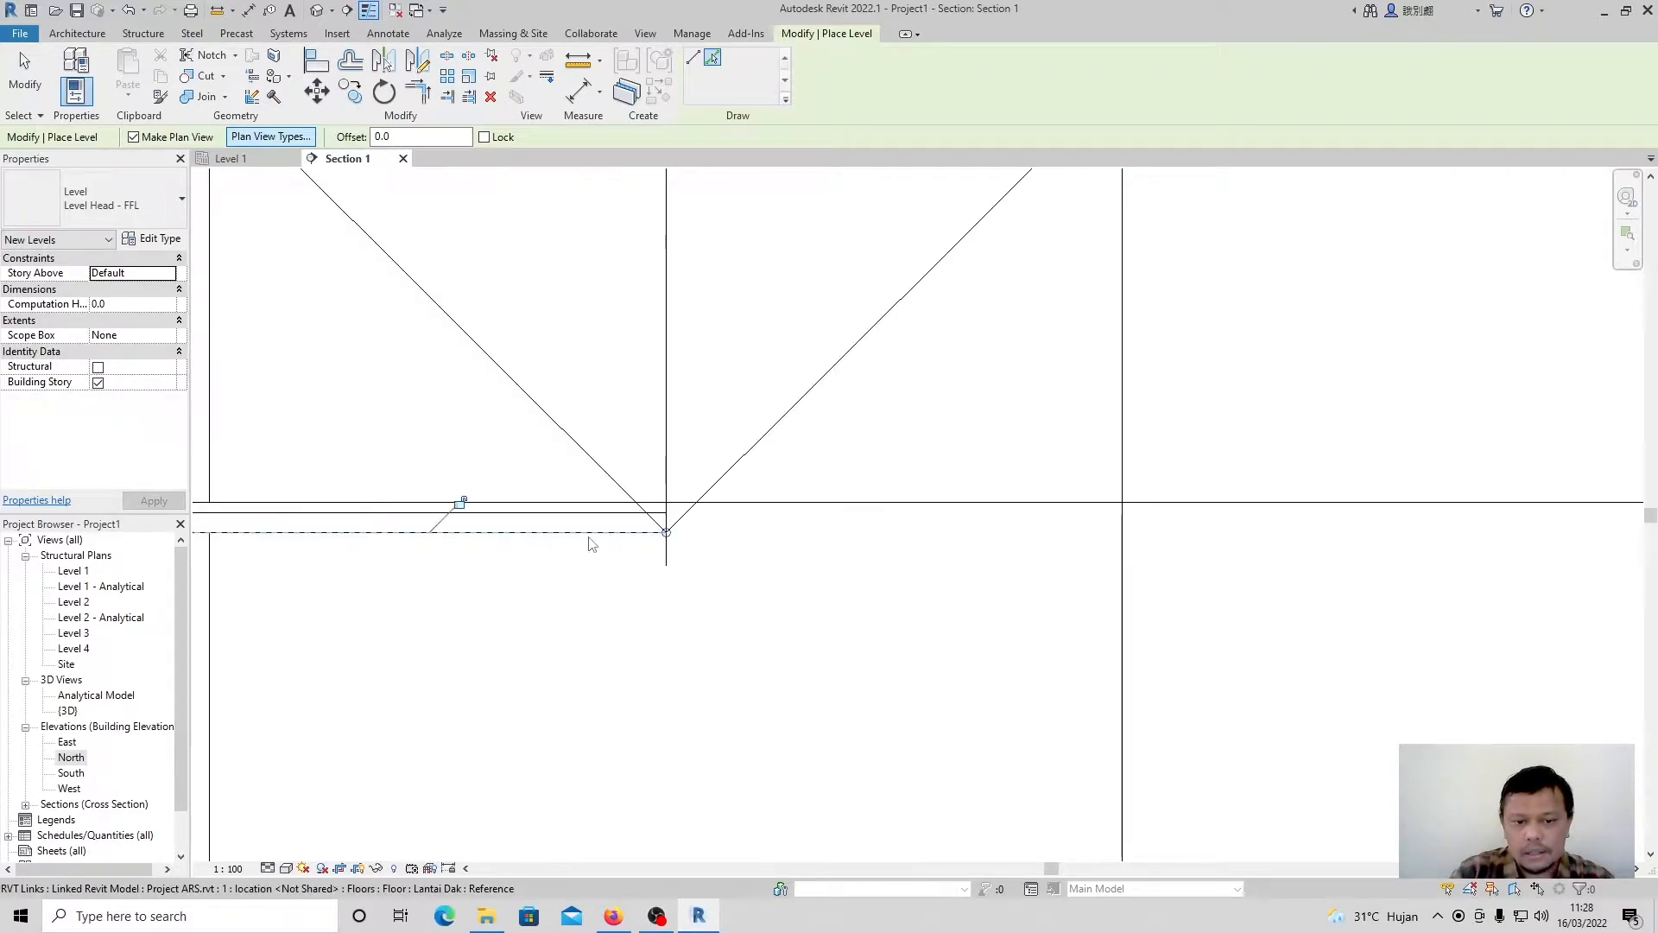
scroll(682, 545, "down", 6)
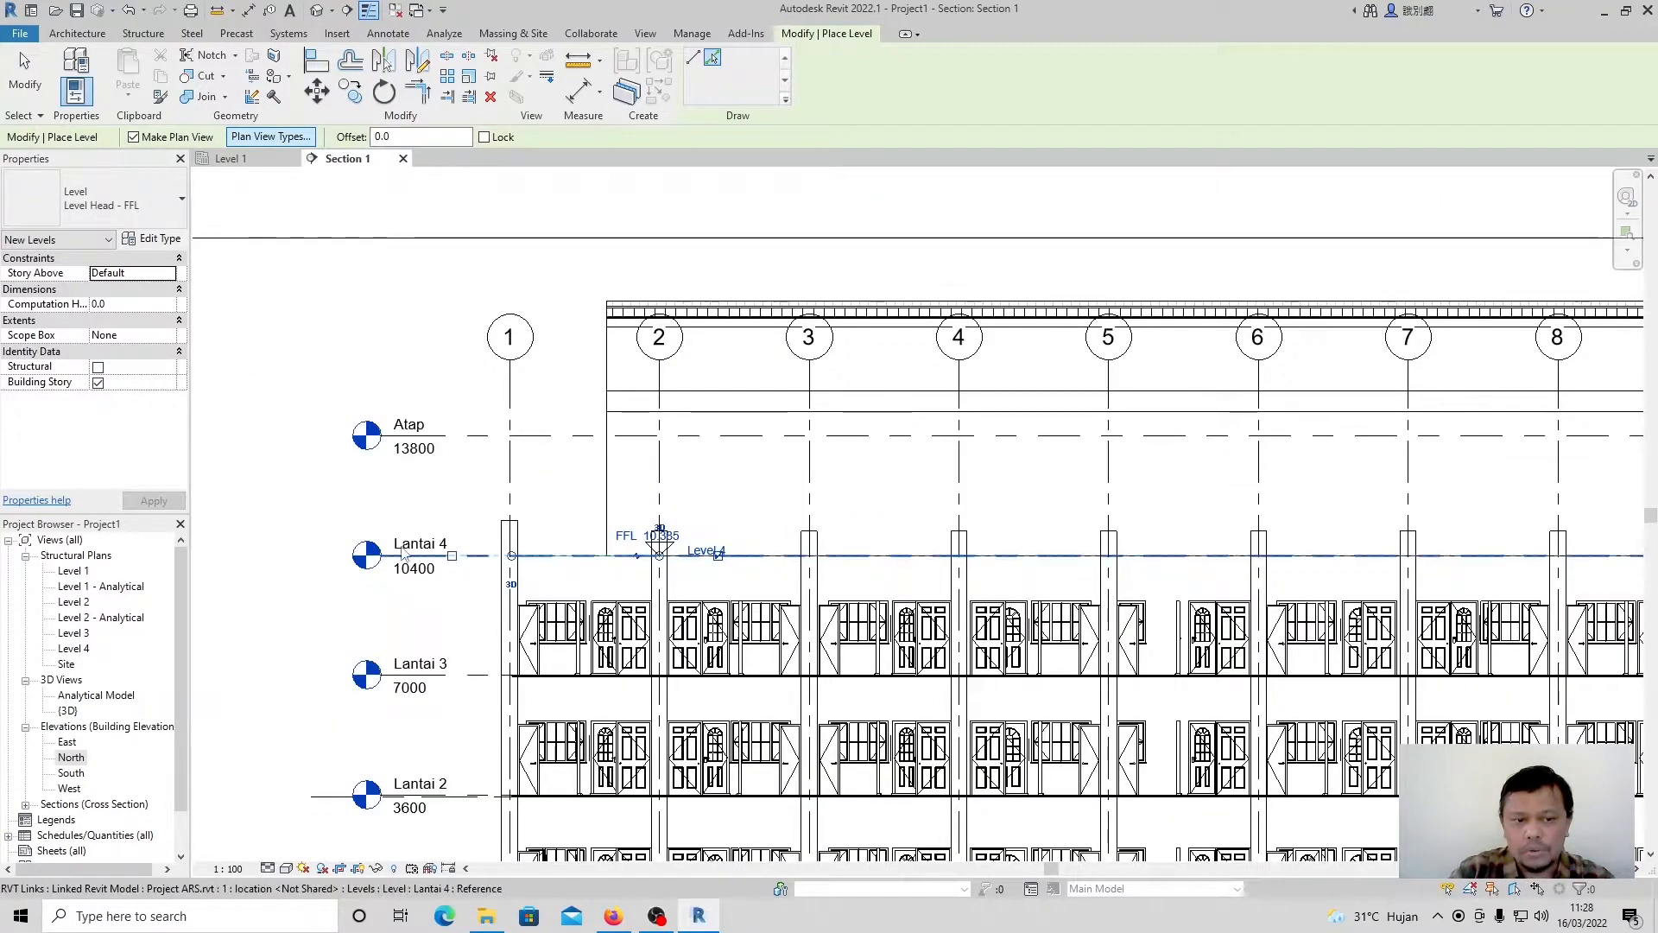
scroll(1039, 640, "down", 2)
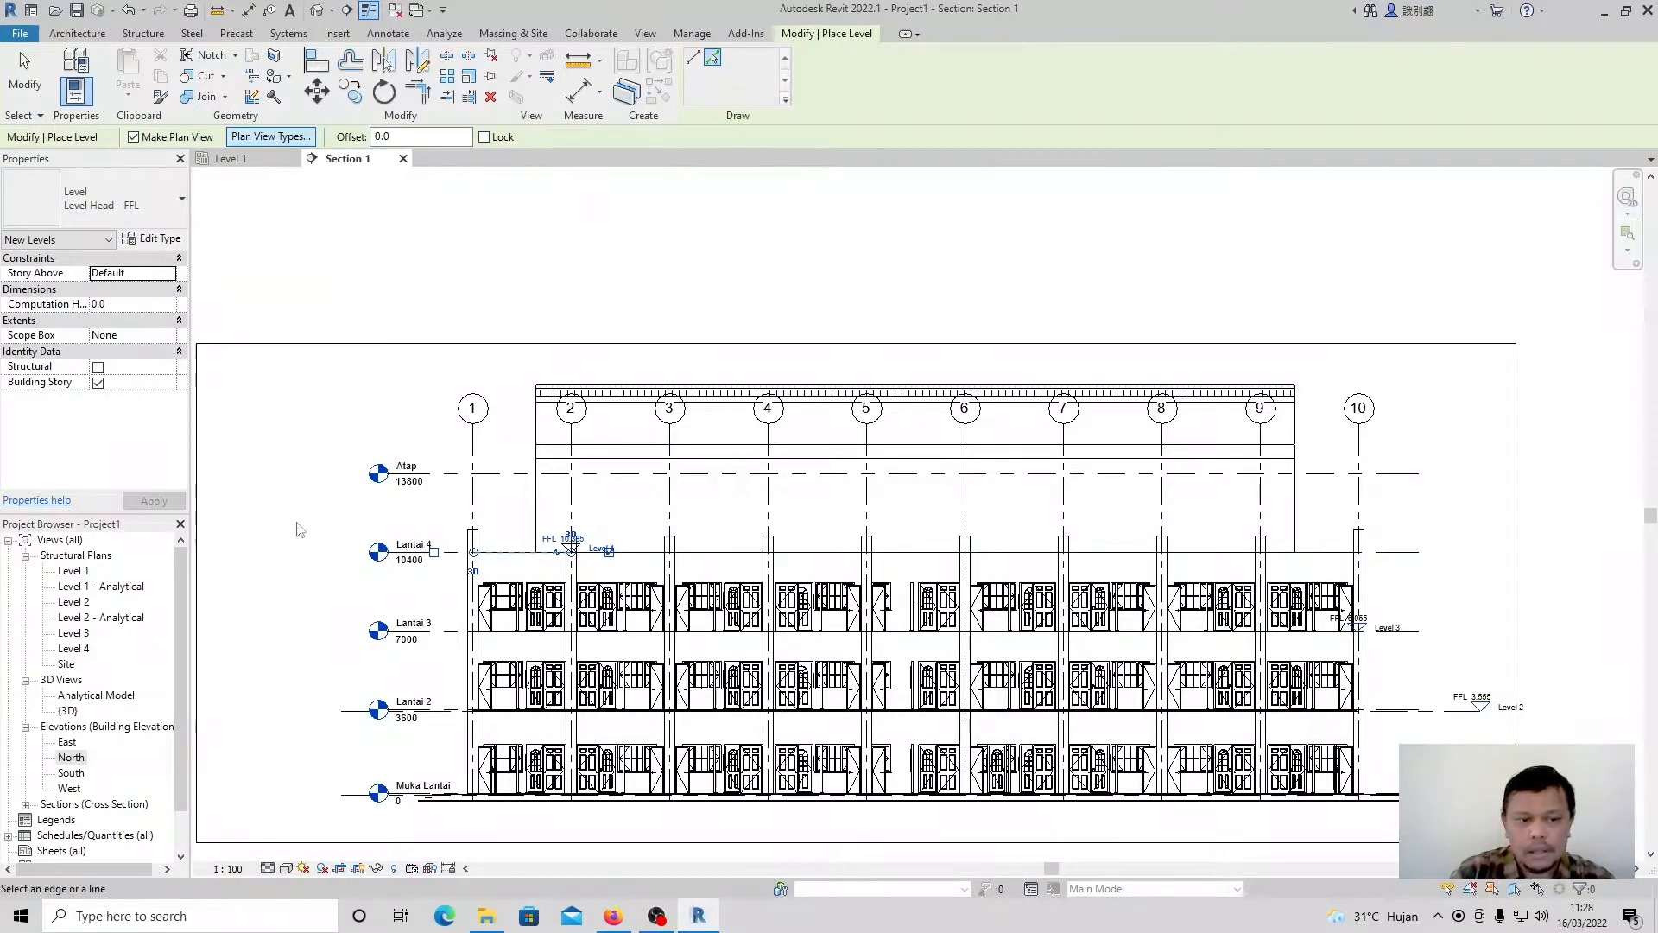
Create the roof level by picking the linked Atap level line and end level placement.
scroll(1495, 499, "up", 6)
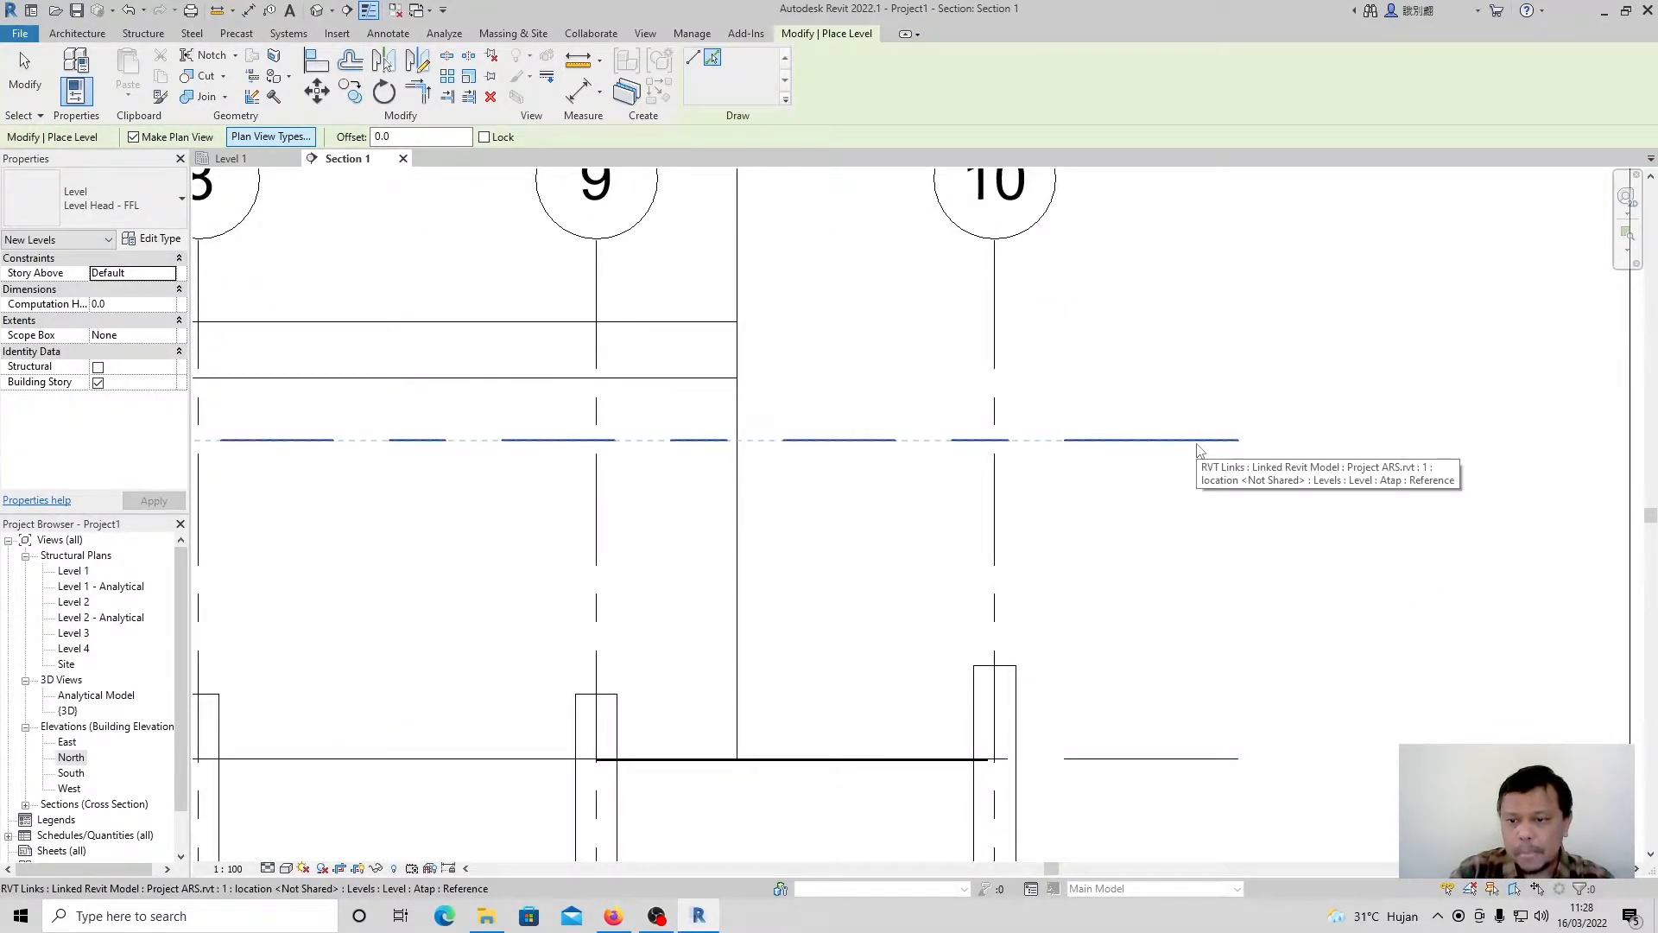
left_click(1198, 449)
scroll(1139, 524, "down", 8)
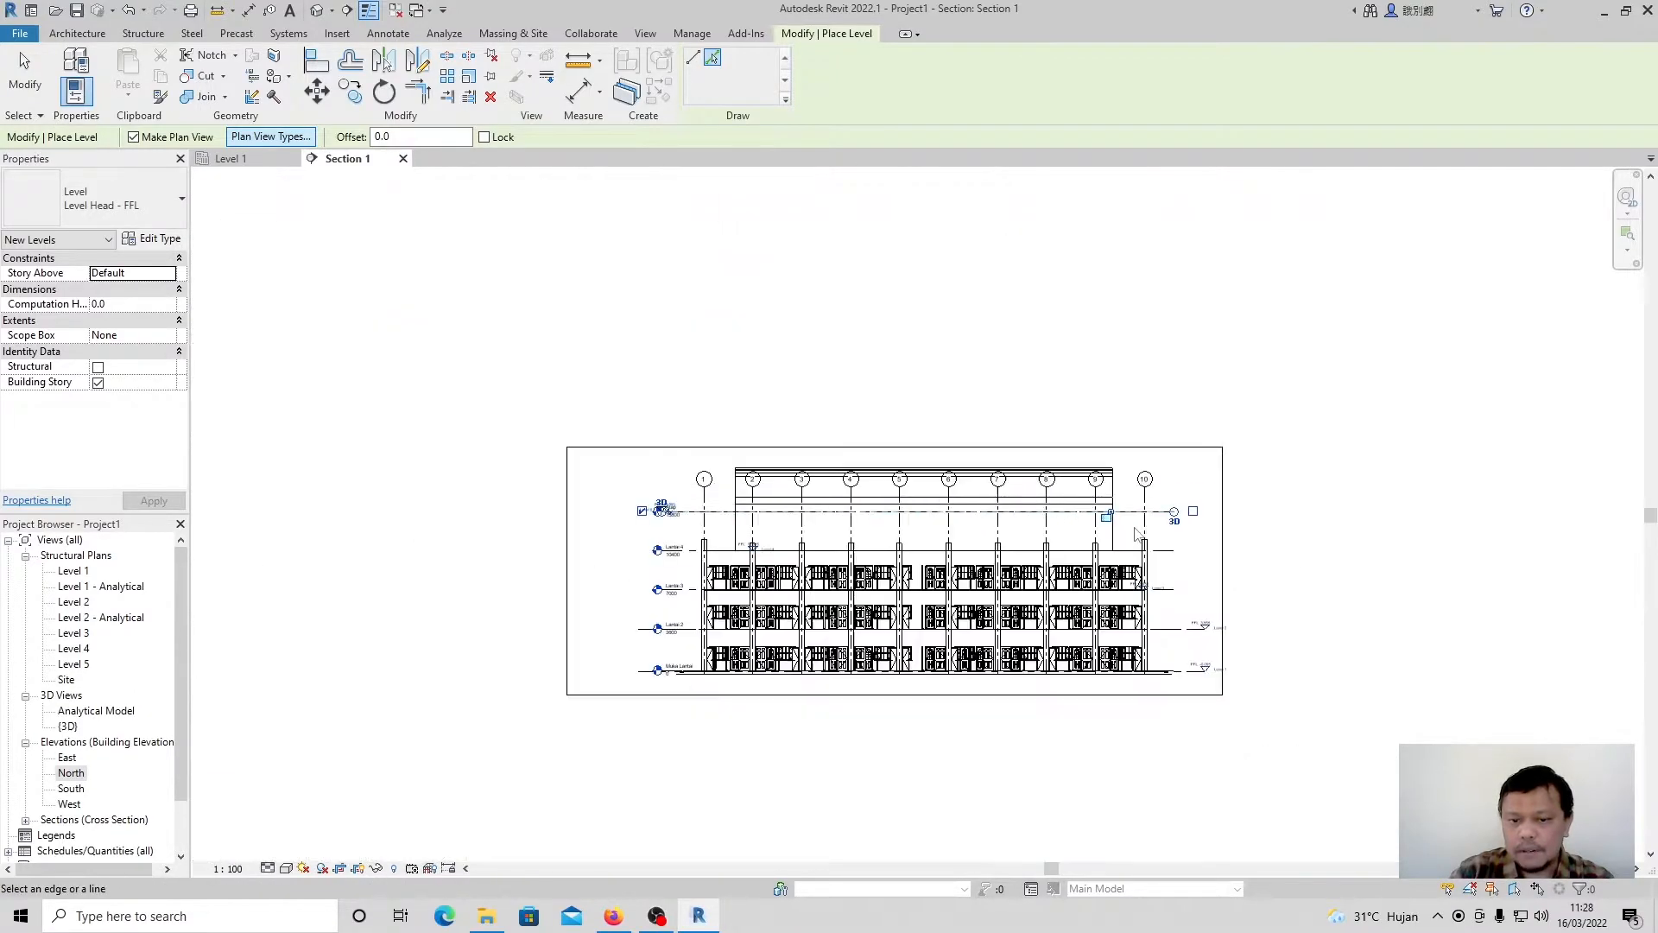
left_click(25, 61)
scroll(783, 528, "up", 6)
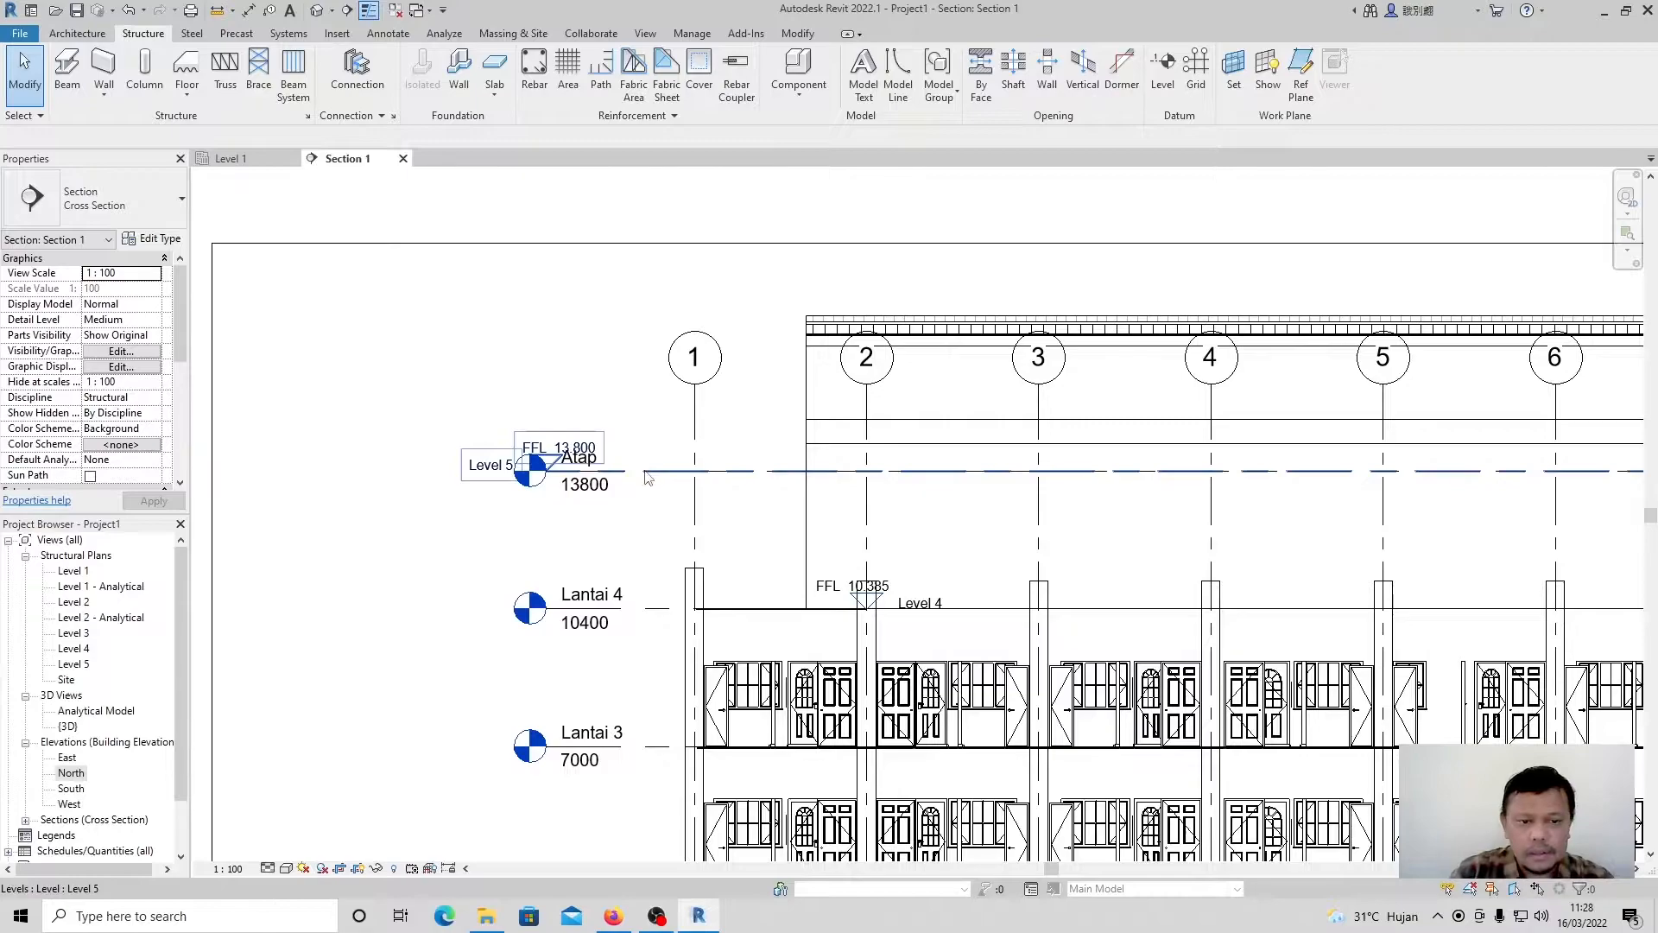
left_click(649, 474)
scroll(425, 474, "down", 4)
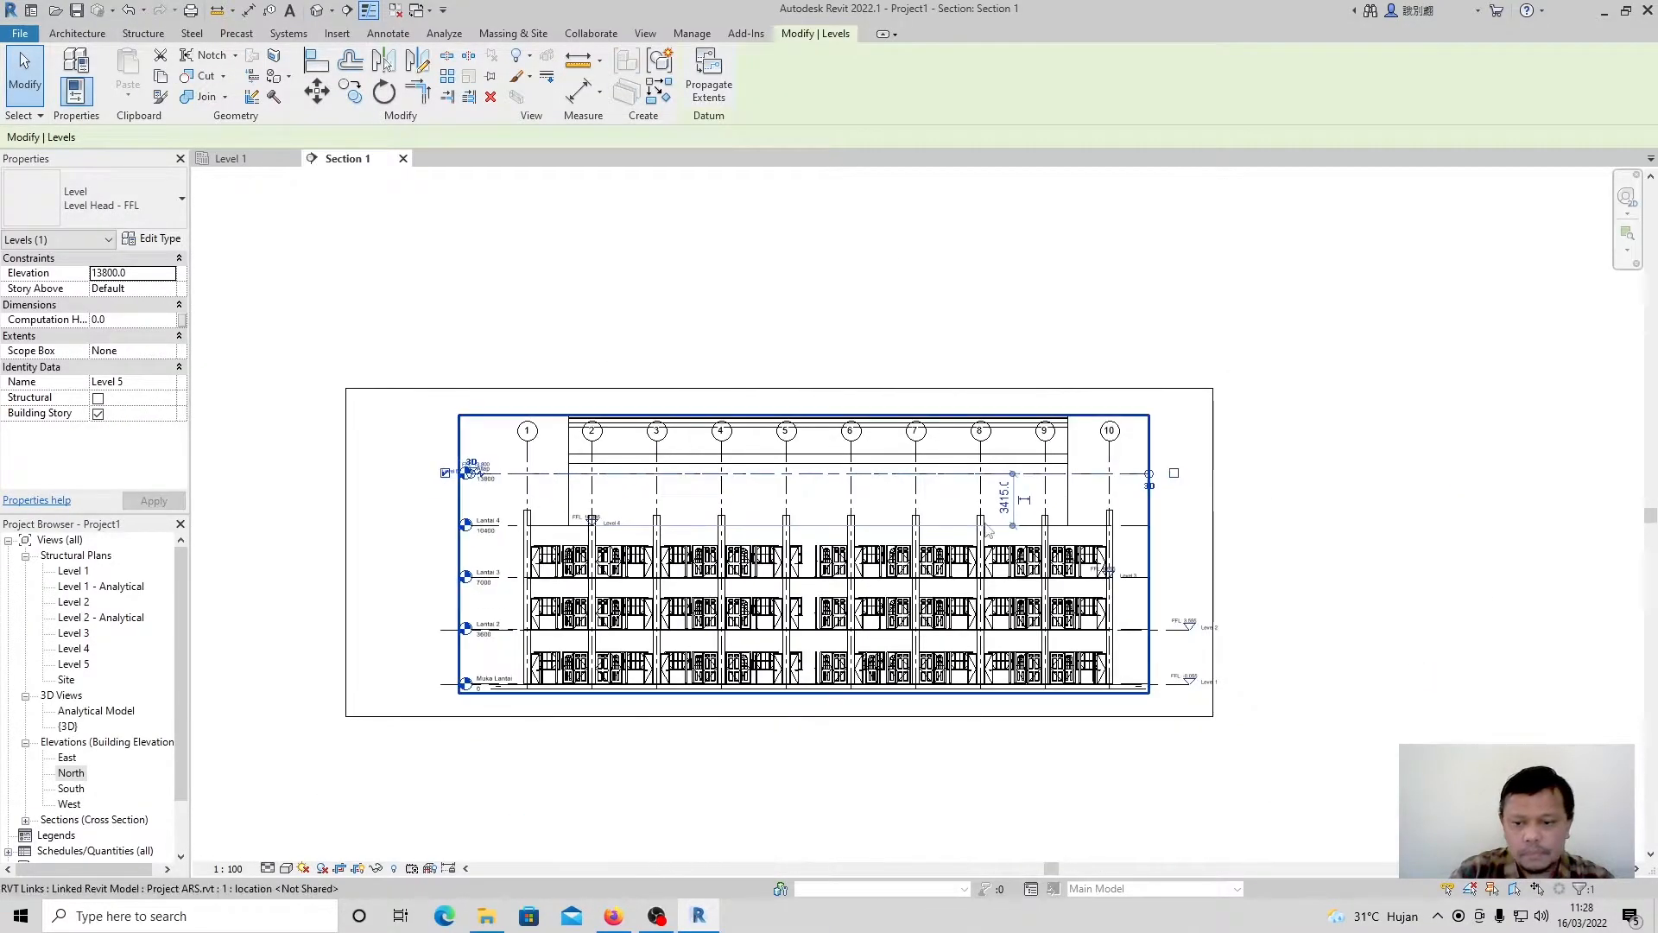
scroll(1076, 500, "up", 3)
scroll(1236, 545, "down", 3)
left_click(1371, 579)
Extend the Level 3 head end past grid 10, in line with the Level 1 and Level 2 heads.
scroll(1344, 640, "up", 5)
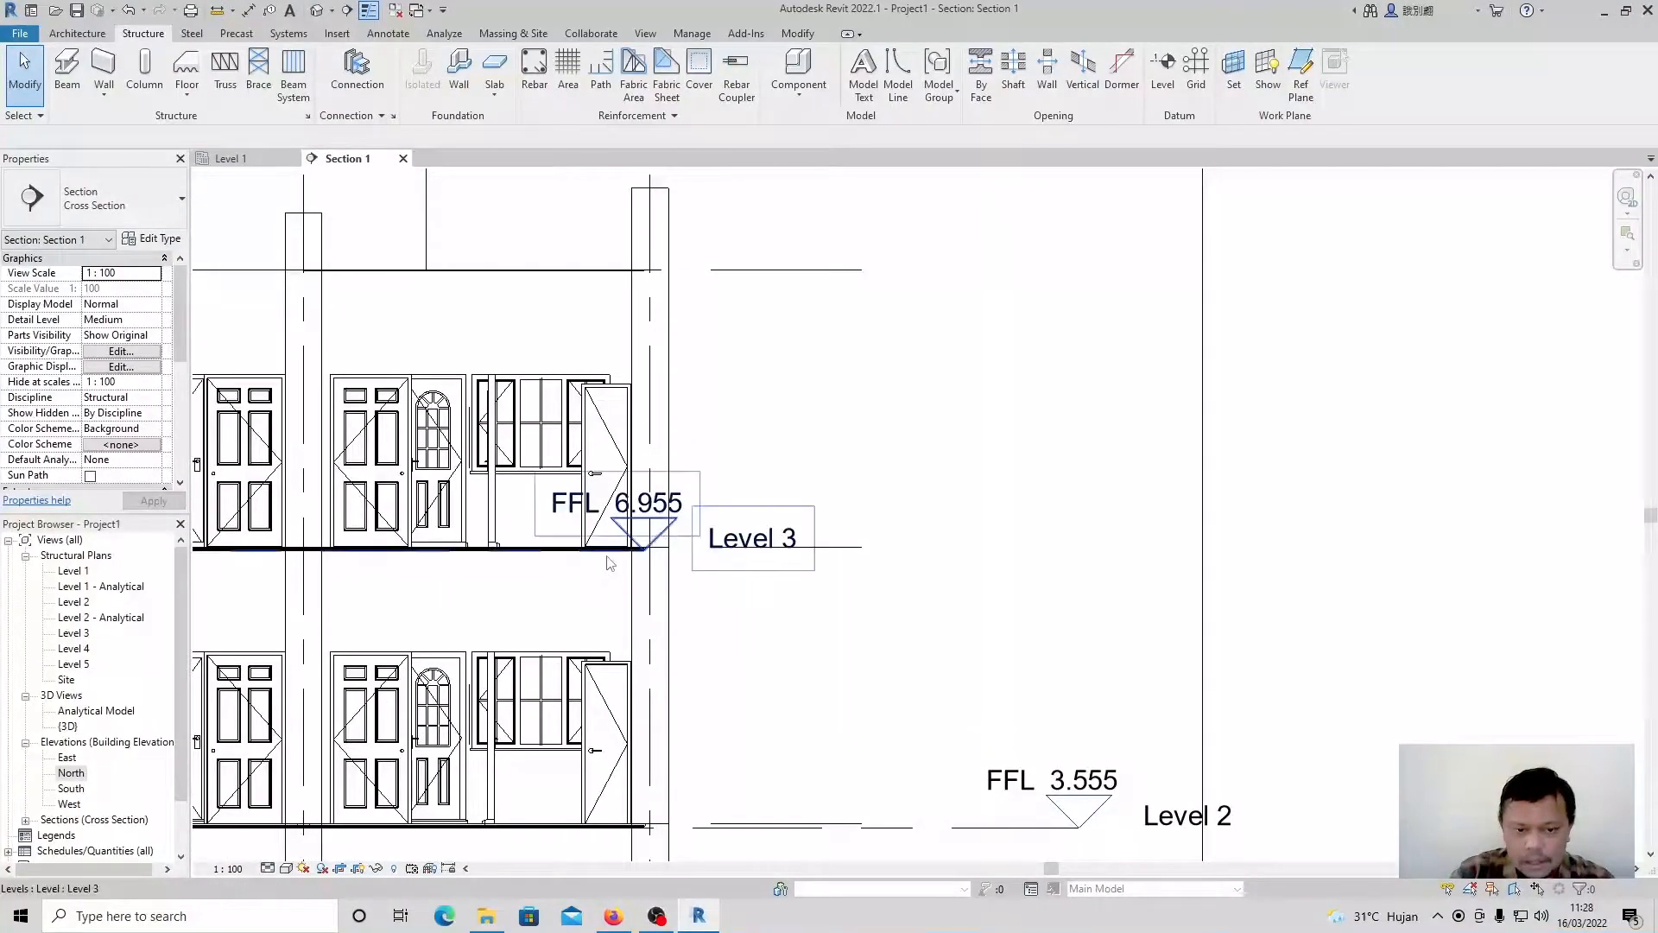
left_click(607, 551)
left_click_drag(645, 551, 1129, 562)
left_click(974, 637)
scroll(975, 636, "down", 3)
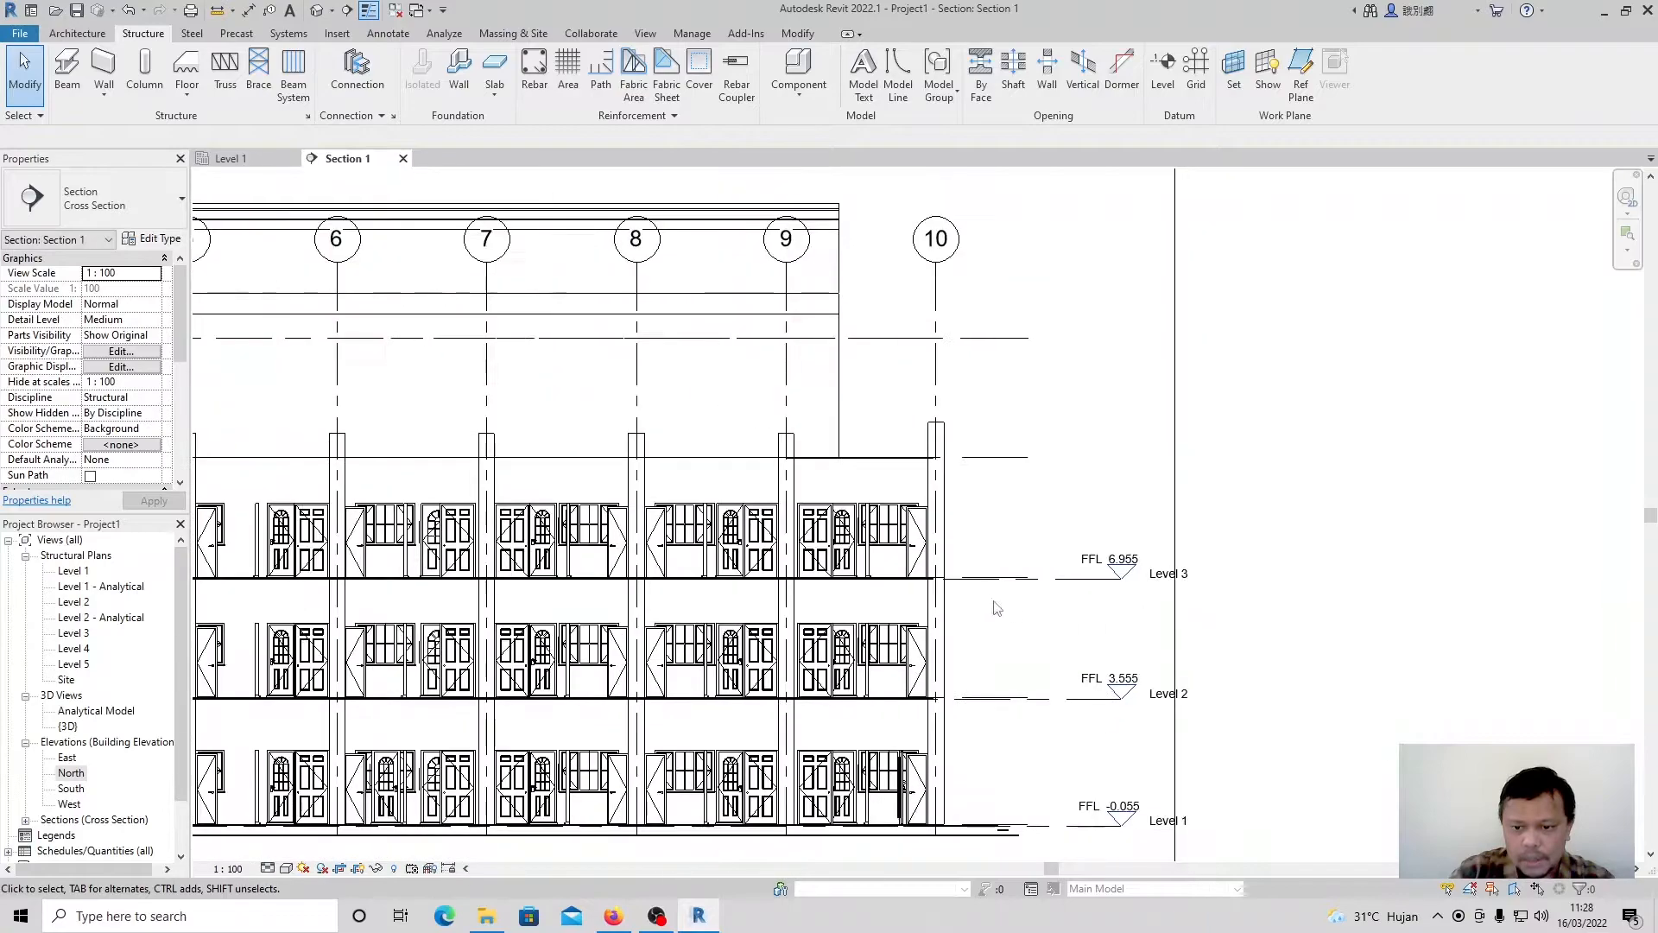
Extend the opposite end of the Level 3 line past grid 1, in line with the Level 1 and Level 2 ends.
left_click(1069, 592)
scroll(1069, 591, "down", 4)
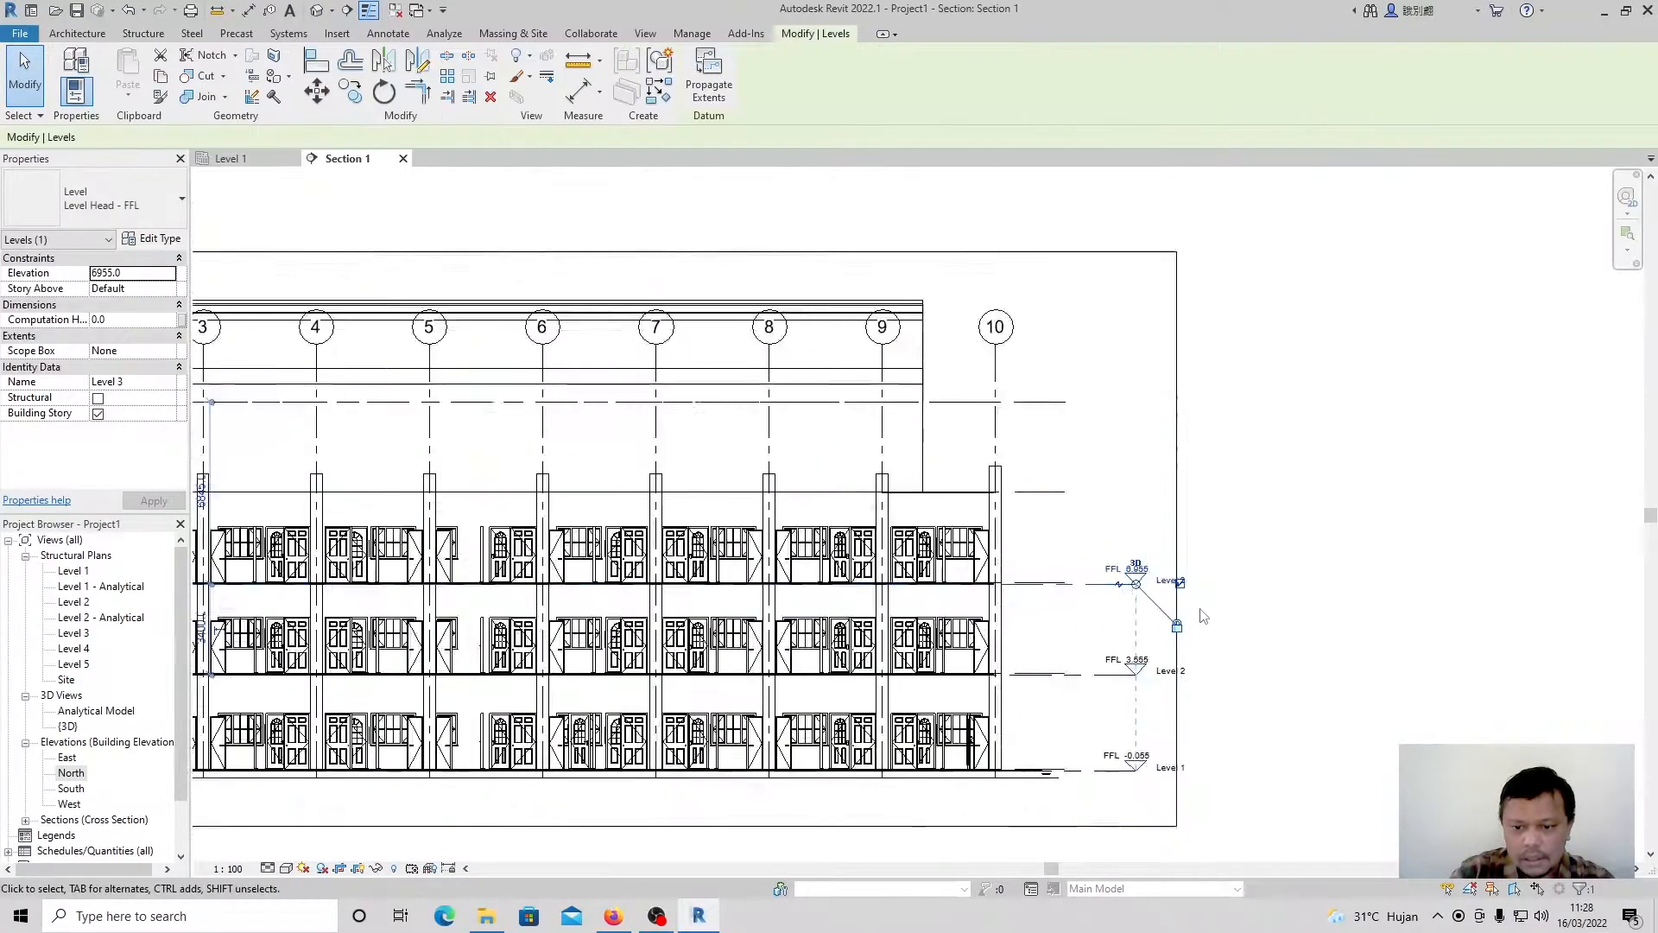
scroll(574, 536, "up", 5)
left_click_drag(574, 536, 339, 489)
left_click(339, 490)
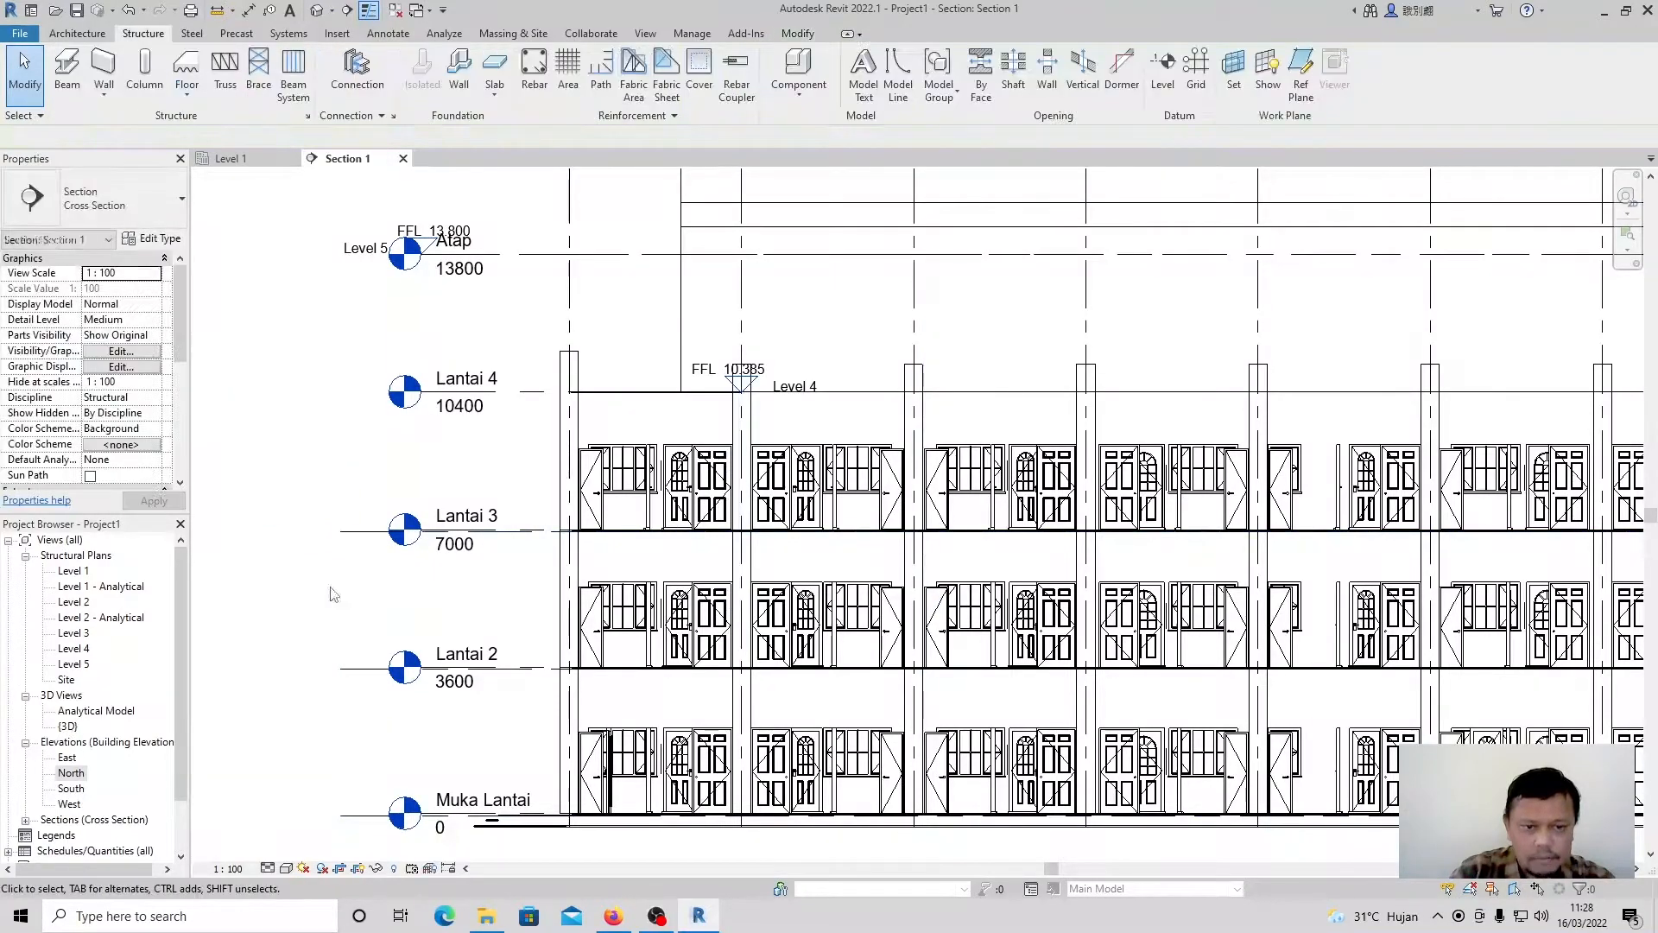
Extend the Level 4 head end past grid 10, in line with the Level 3 head.
scroll(339, 489, "down", 5)
scroll(566, 522, "up", 5)
scroll(566, 522, "up", 3)
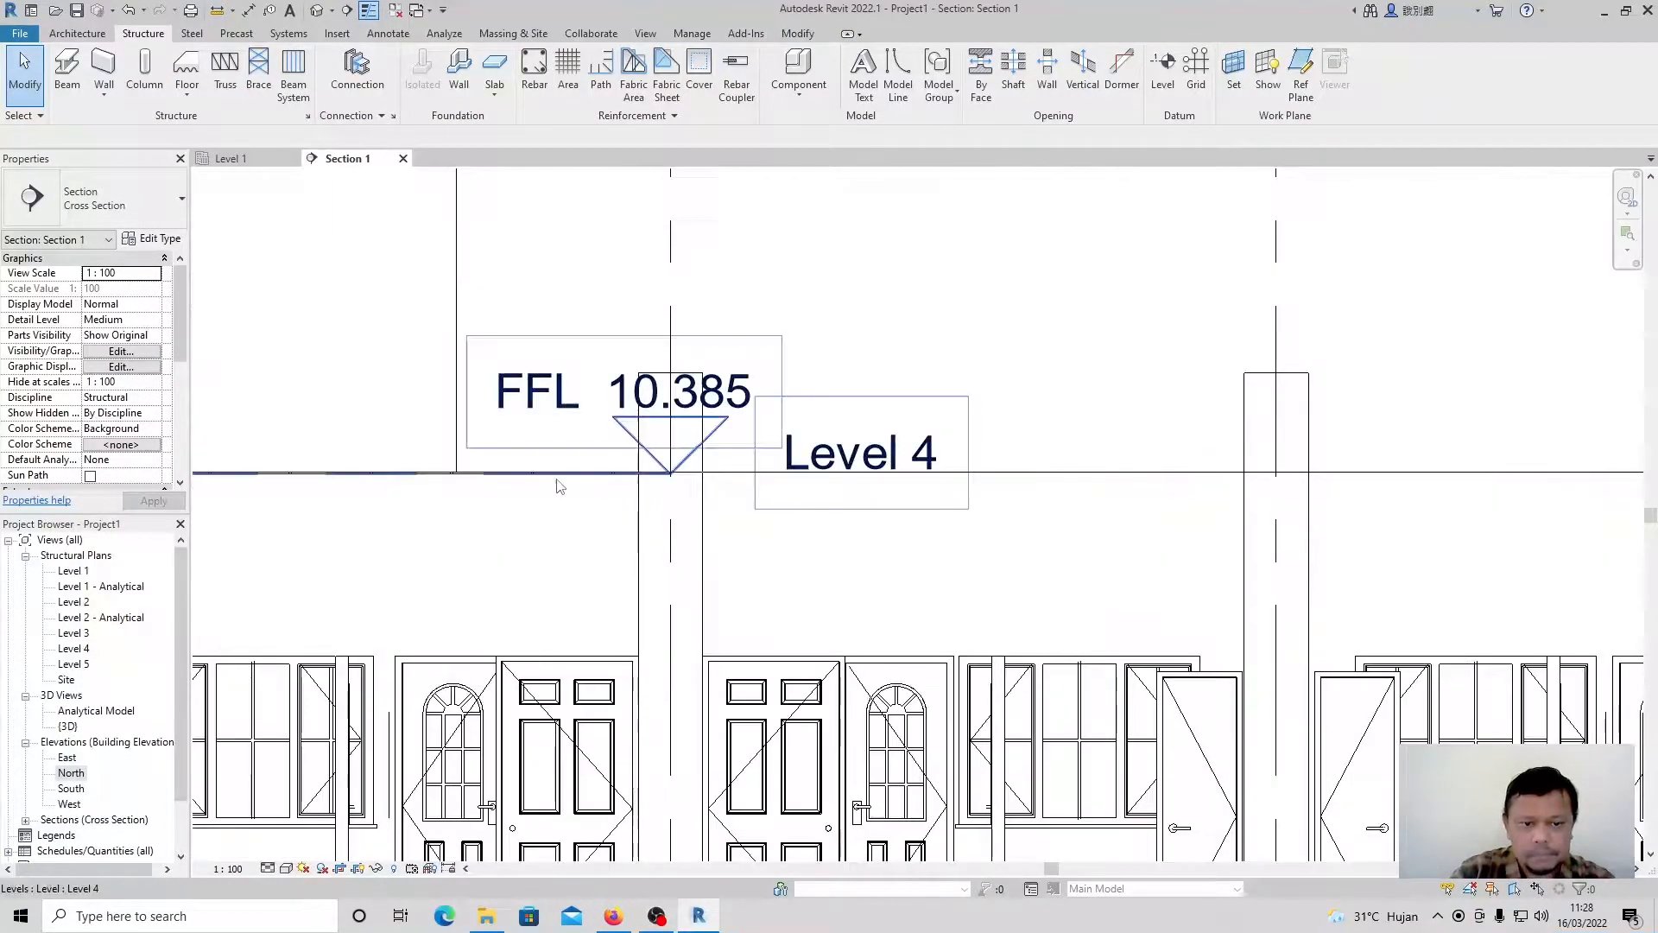
left_click(563, 475)
left_click_drag(763, 475, 1392, 478)
scroll(864, 499, "down", 4)
scroll(1153, 503, "up", 2)
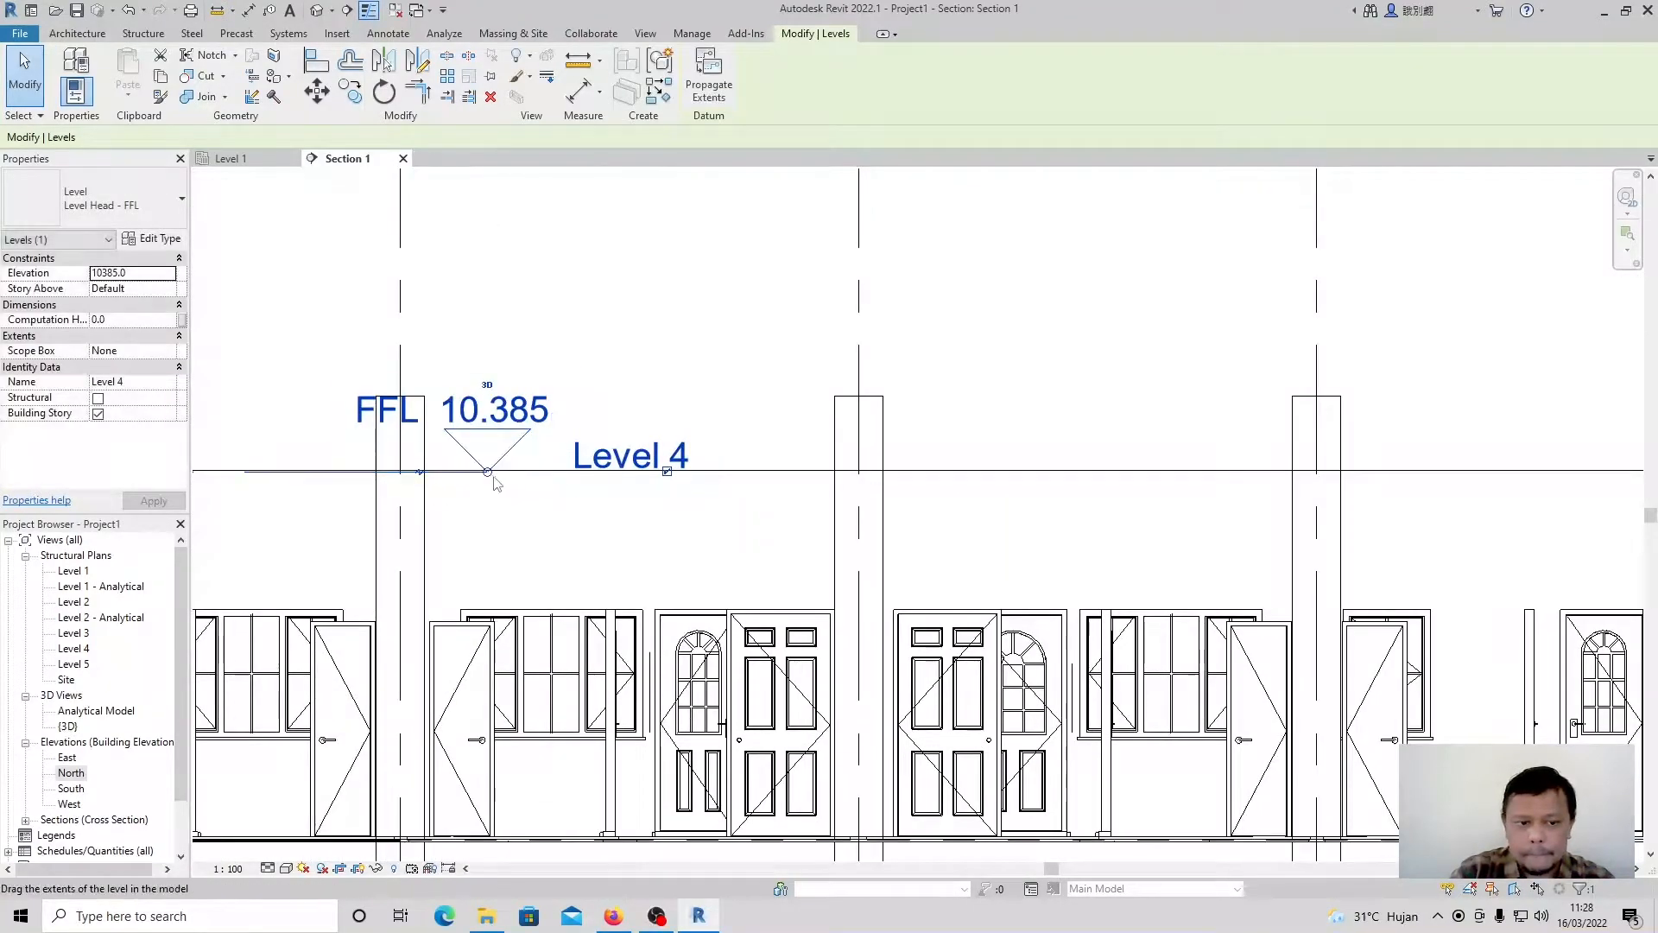
left_click_drag(488, 474, 1449, 489)
scroll(801, 494, "down", 6)
scroll(1343, 519, "up", 5)
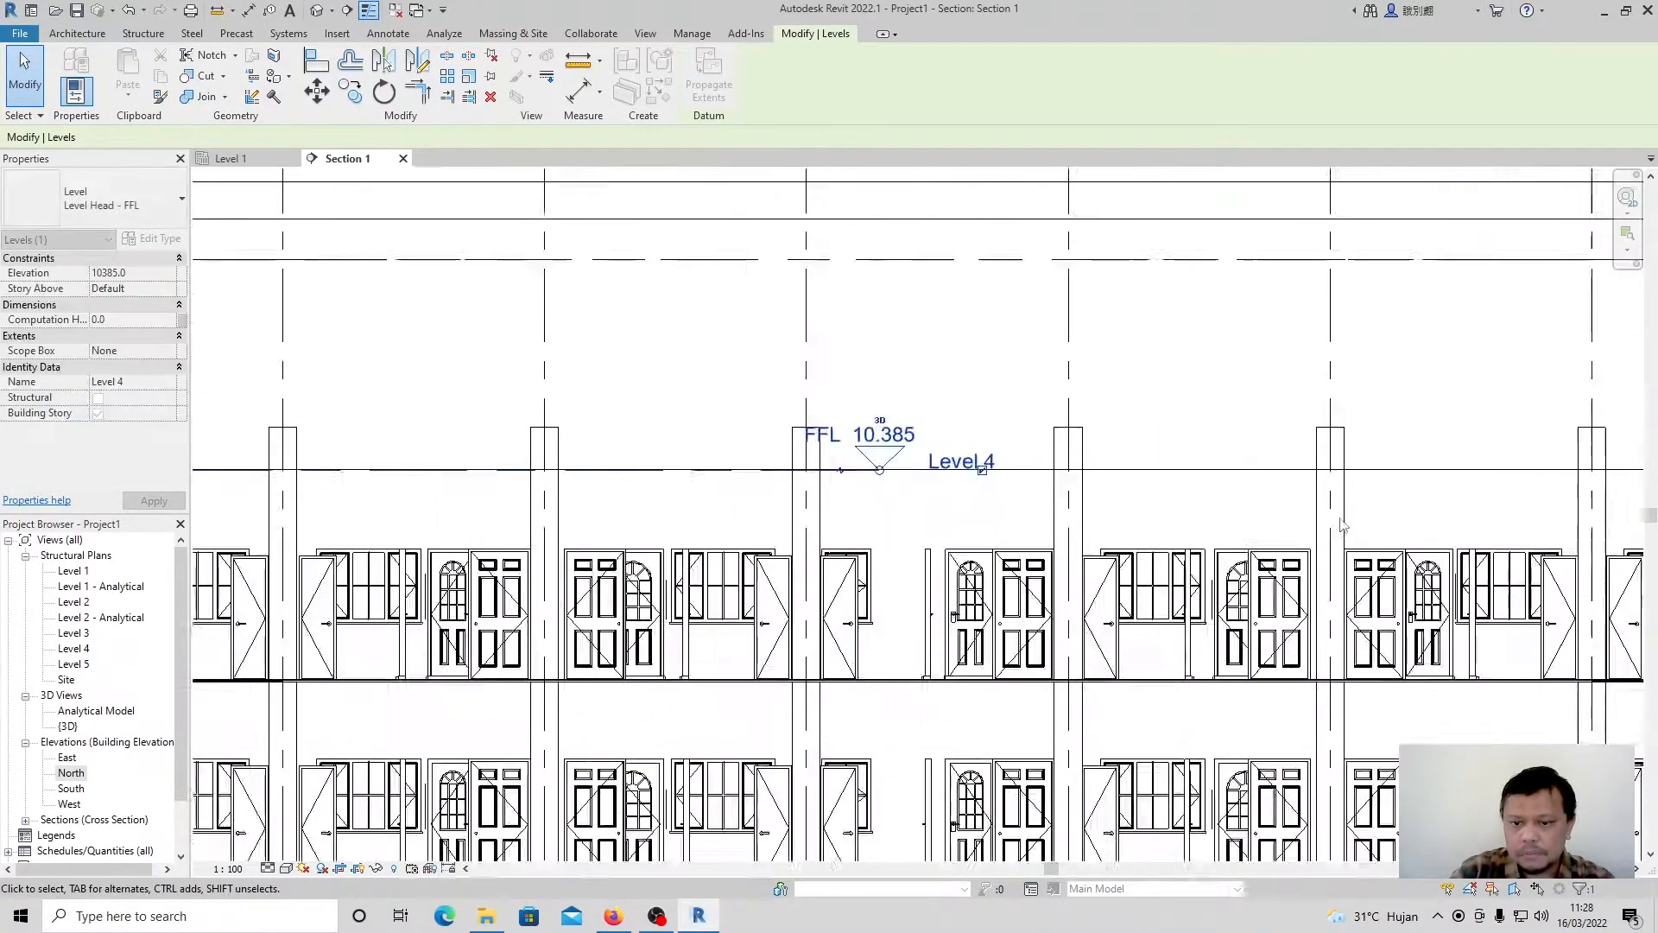
left_click_drag(639, 448, 1475, 481)
scroll(1475, 481, "down", 5)
scroll(1078, 484, "up", 4)
left_click_drag(702, 434, 1406, 474)
scroll(840, 484, "down", 6)
scroll(1326, 488, "up", 5)
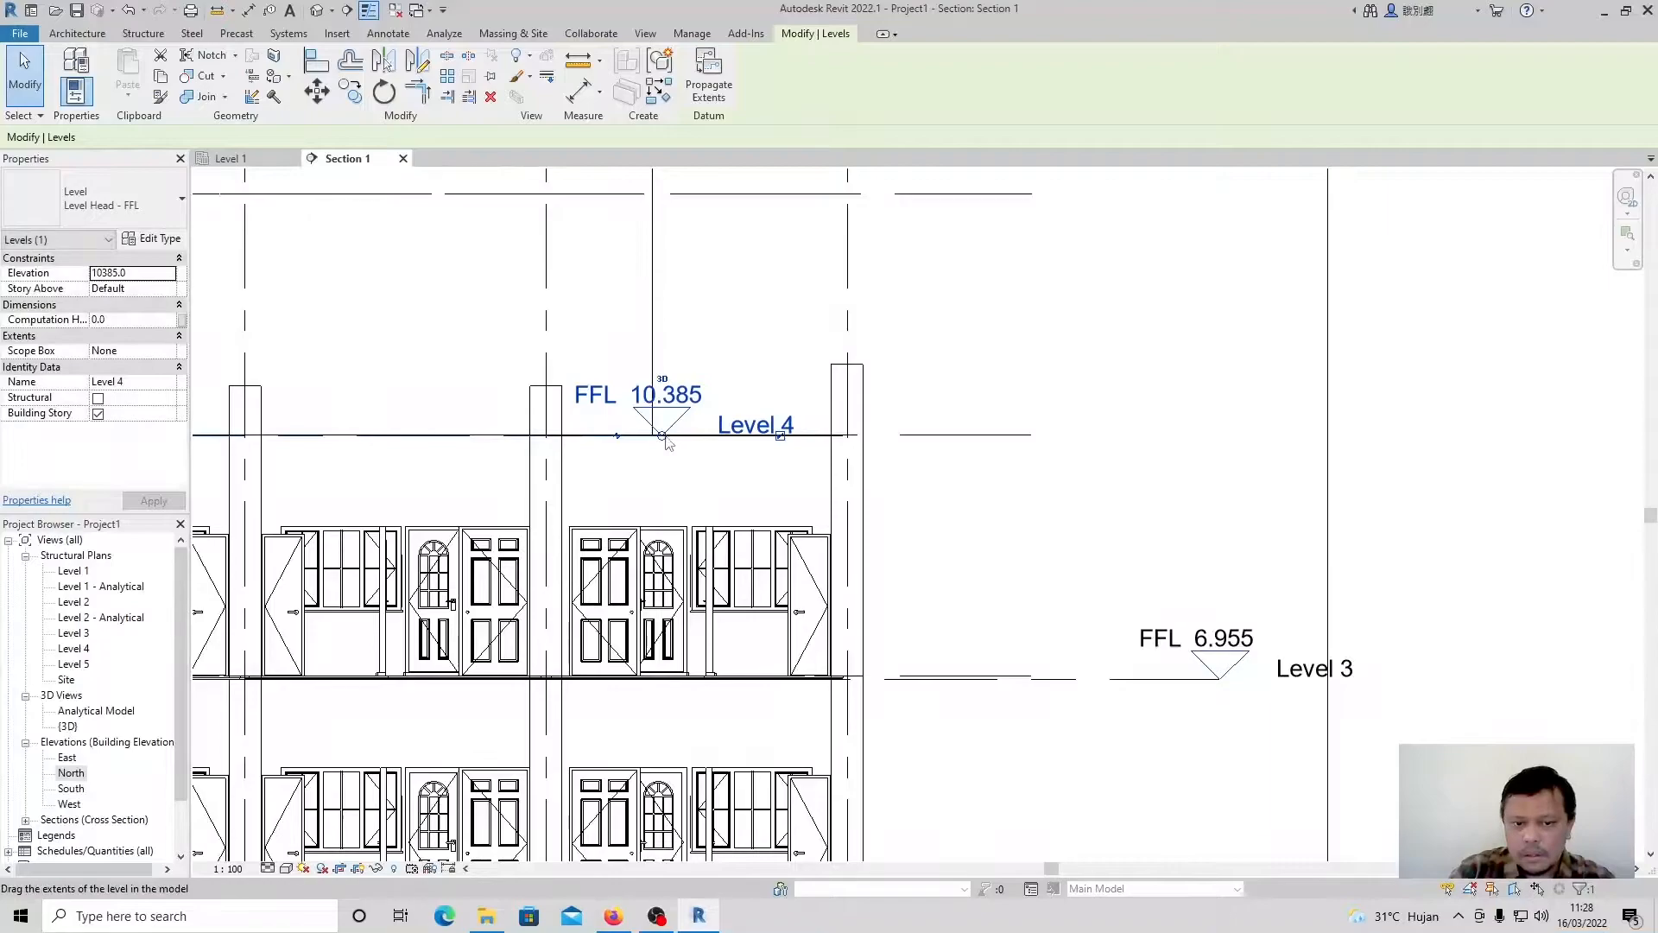
left_click_drag(849, 448, 1222, 472)
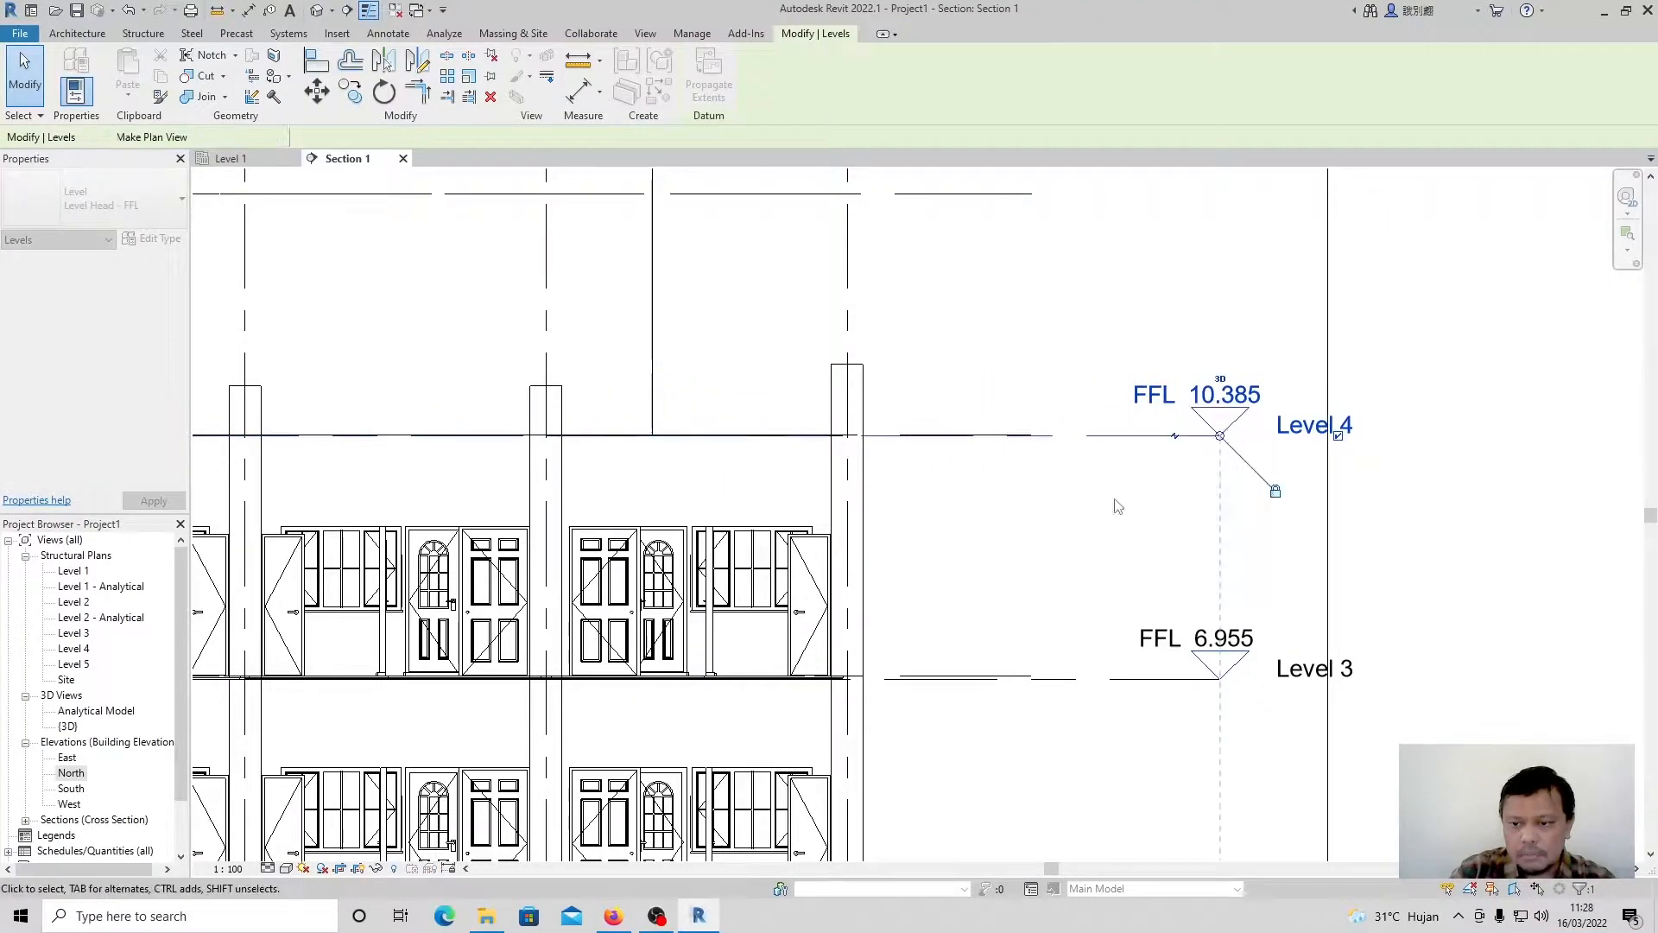
left_click(1143, 500)
Extend the opposite end of the Level 4 line past grid 1, in line with the Level 3 end.
scroll(1337, 517, "down", 2)
left_click(1204, 471)
scroll(1329, 553, "down", 3)
scroll(501, 548, "up", 2)
scroll(505, 544, "up", 3)
left_click_drag(631, 466, 516, 464)
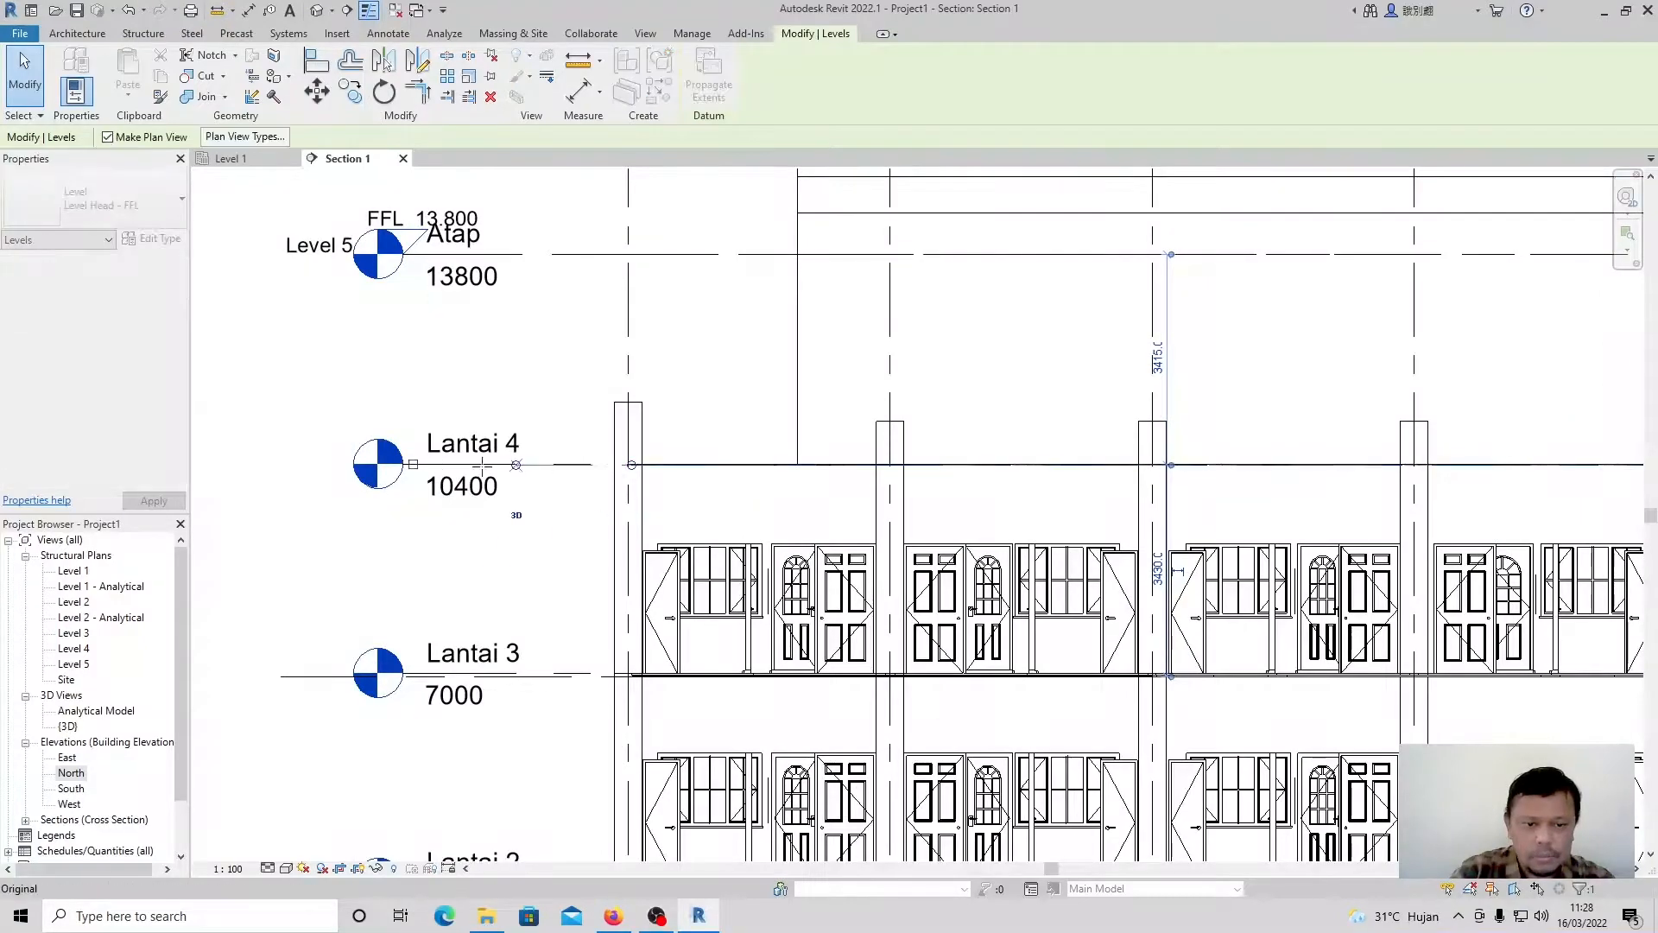
left_click(304, 371)
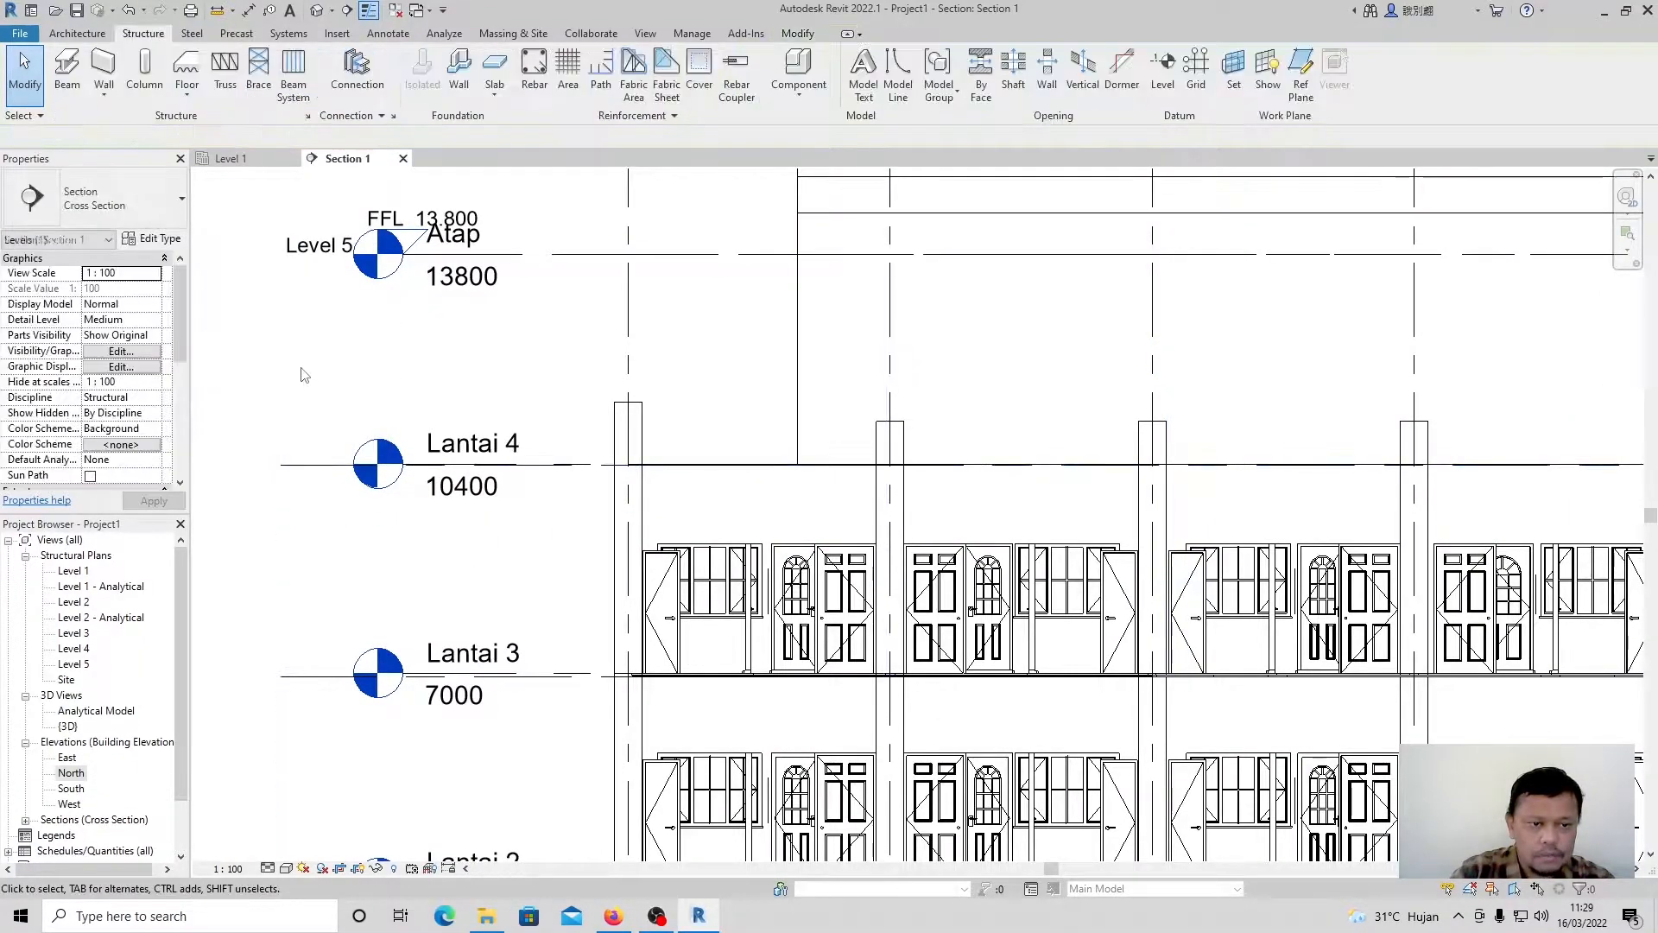
Extend the Level 5 line past grid 10, in line with the level heads below.
scroll(328, 574, "down", 3)
left_click(474, 440)
scroll(864, 449, "down", 1)
scroll(1173, 442, "up", 3)
left_click_drag(1175, 428, 1287, 428)
scroll(625, 528, "down", 3)
scroll(596, 522, "up", 3)
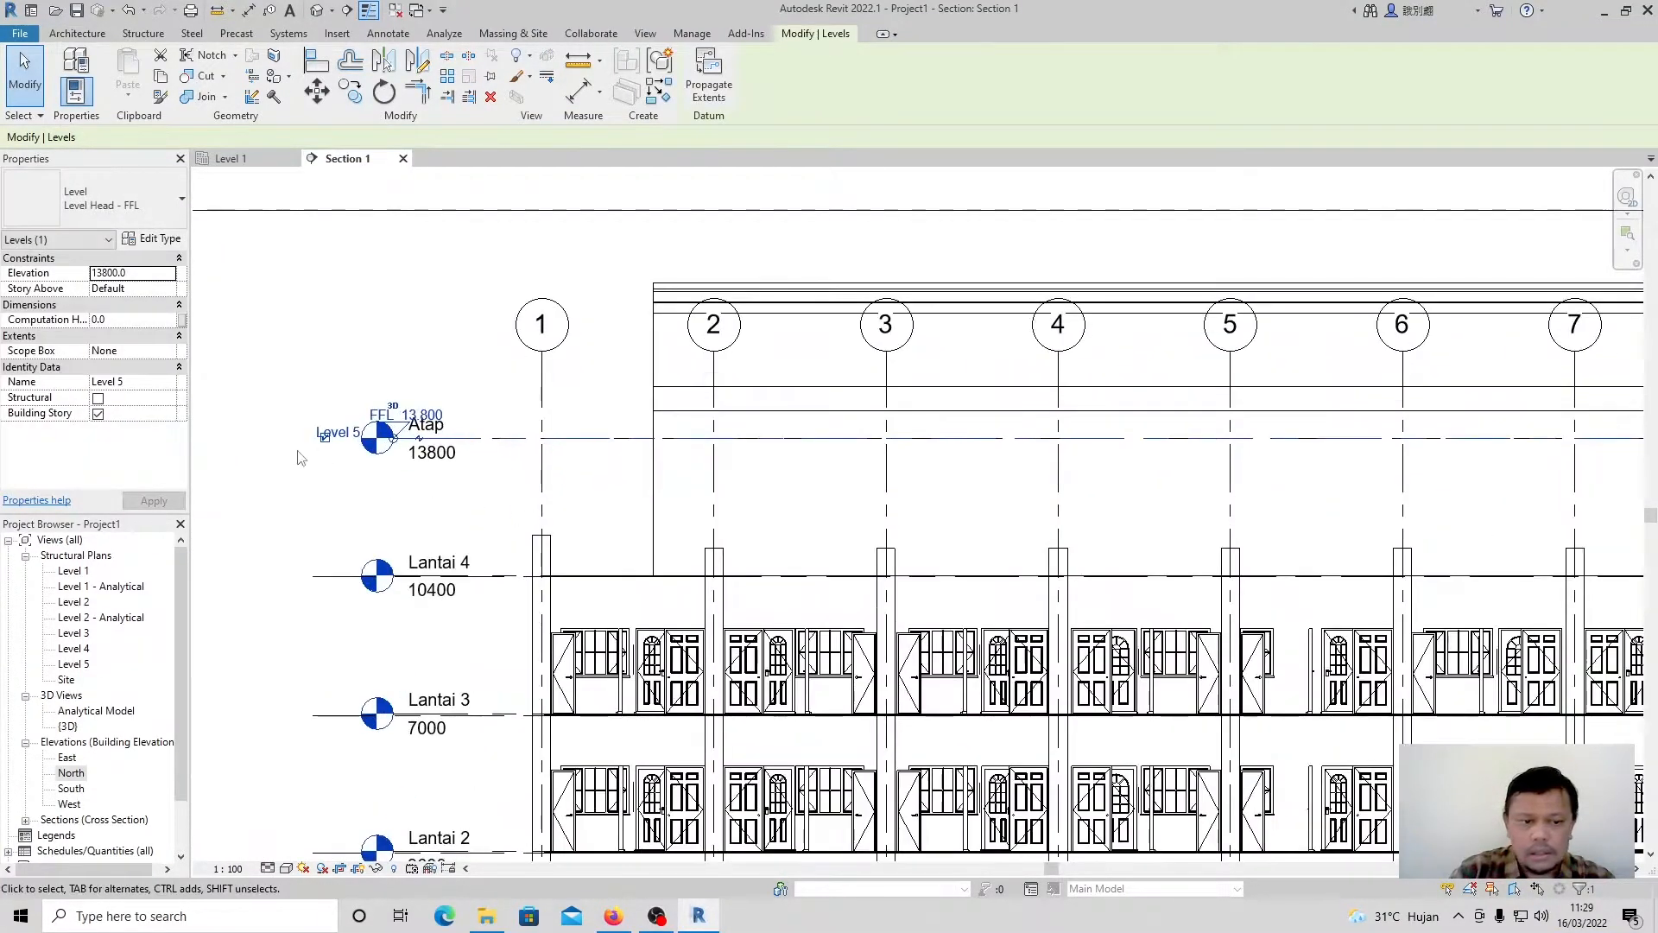
Extend the opposite end of Level 5 past grid 1 in line with the lower levels, showing its head only at the grid 10 end.
scroll(346, 432, "up", 3)
left_click_drag(361, 425, 211, 425)
scroll(294, 487, "down", 5)
scroll(1132, 466, "up", 3)
scroll(1382, 517, "down", 5)
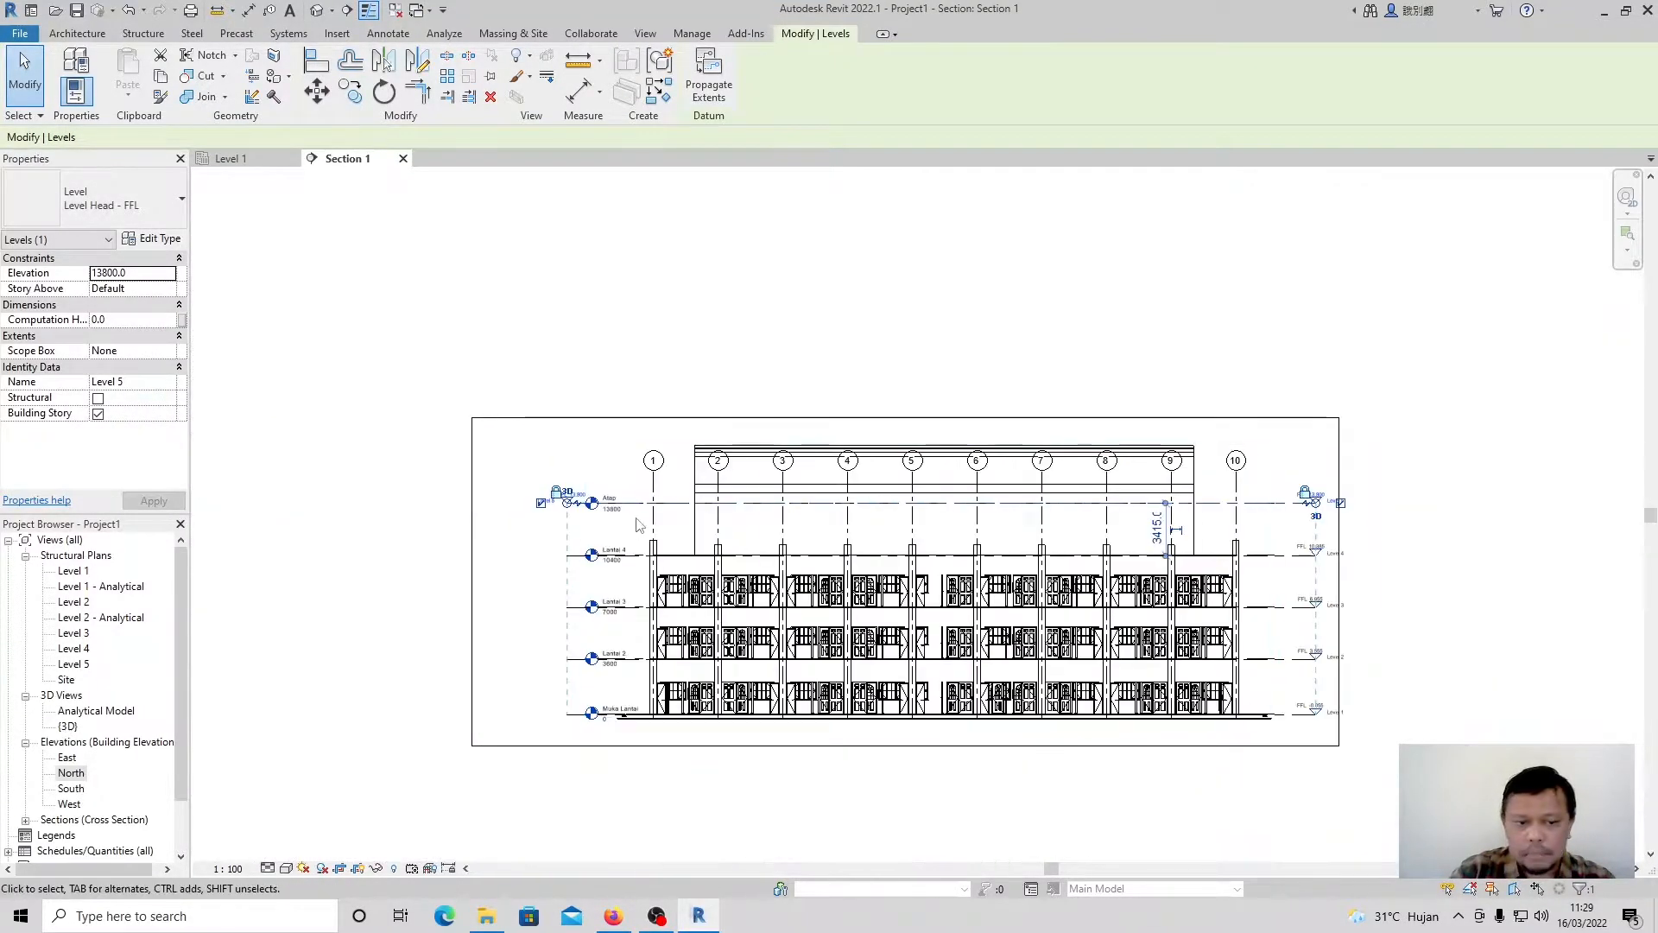
scroll(489, 499, "up", 5)
left_click(474, 568)
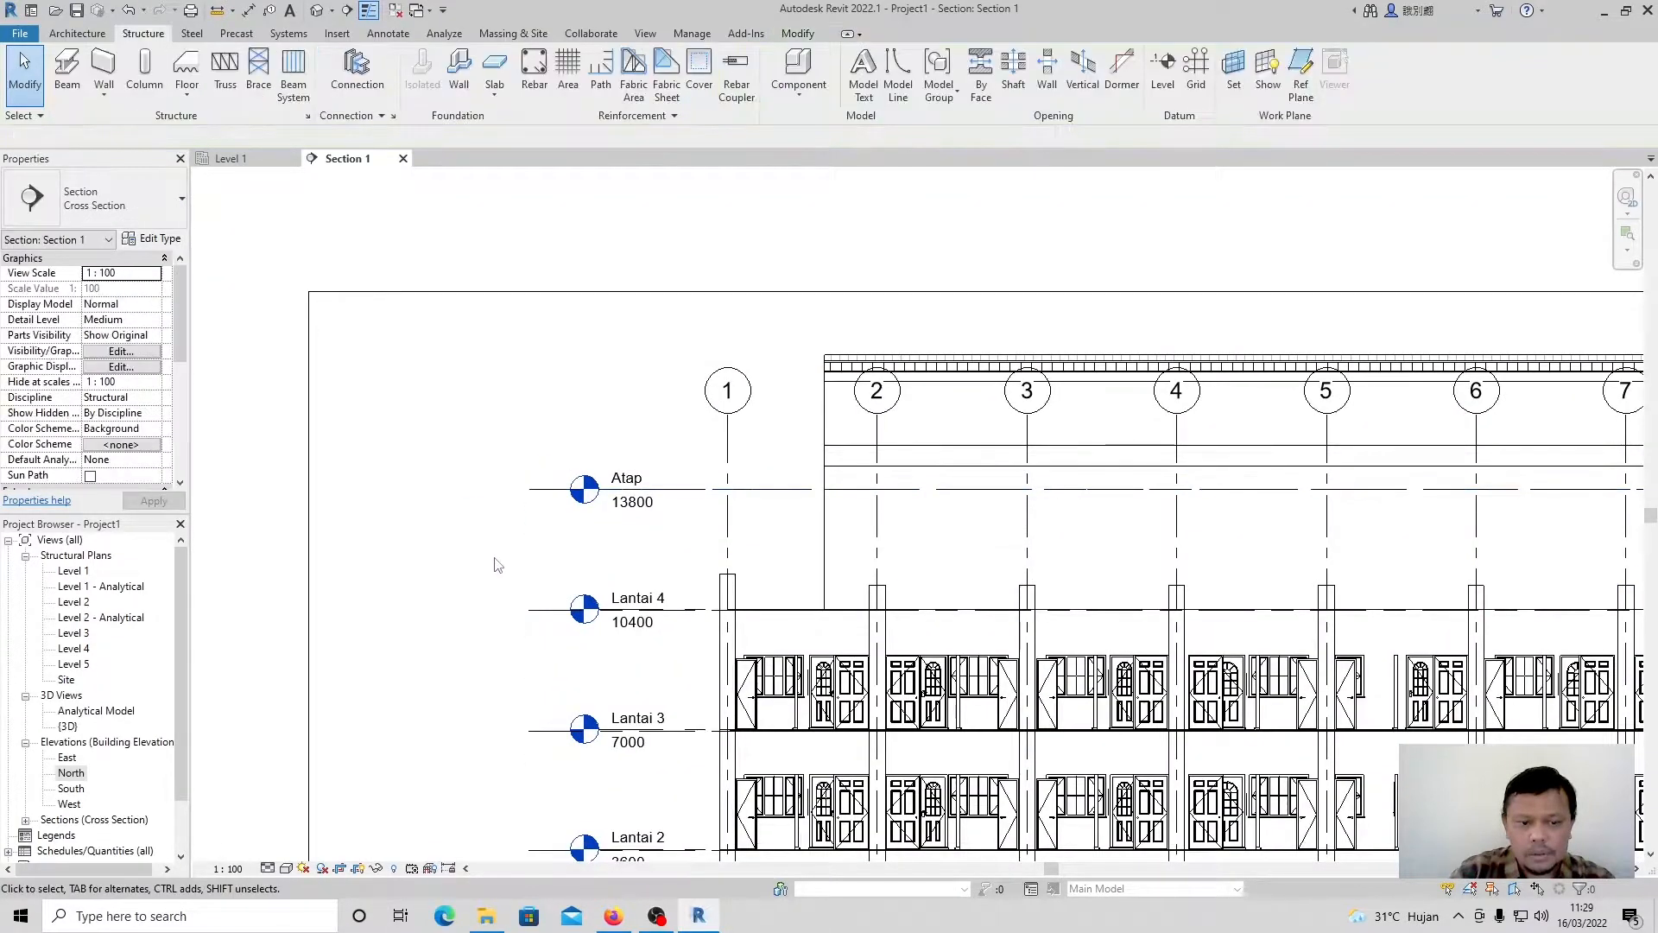
scroll(425, 565, "down", 4)
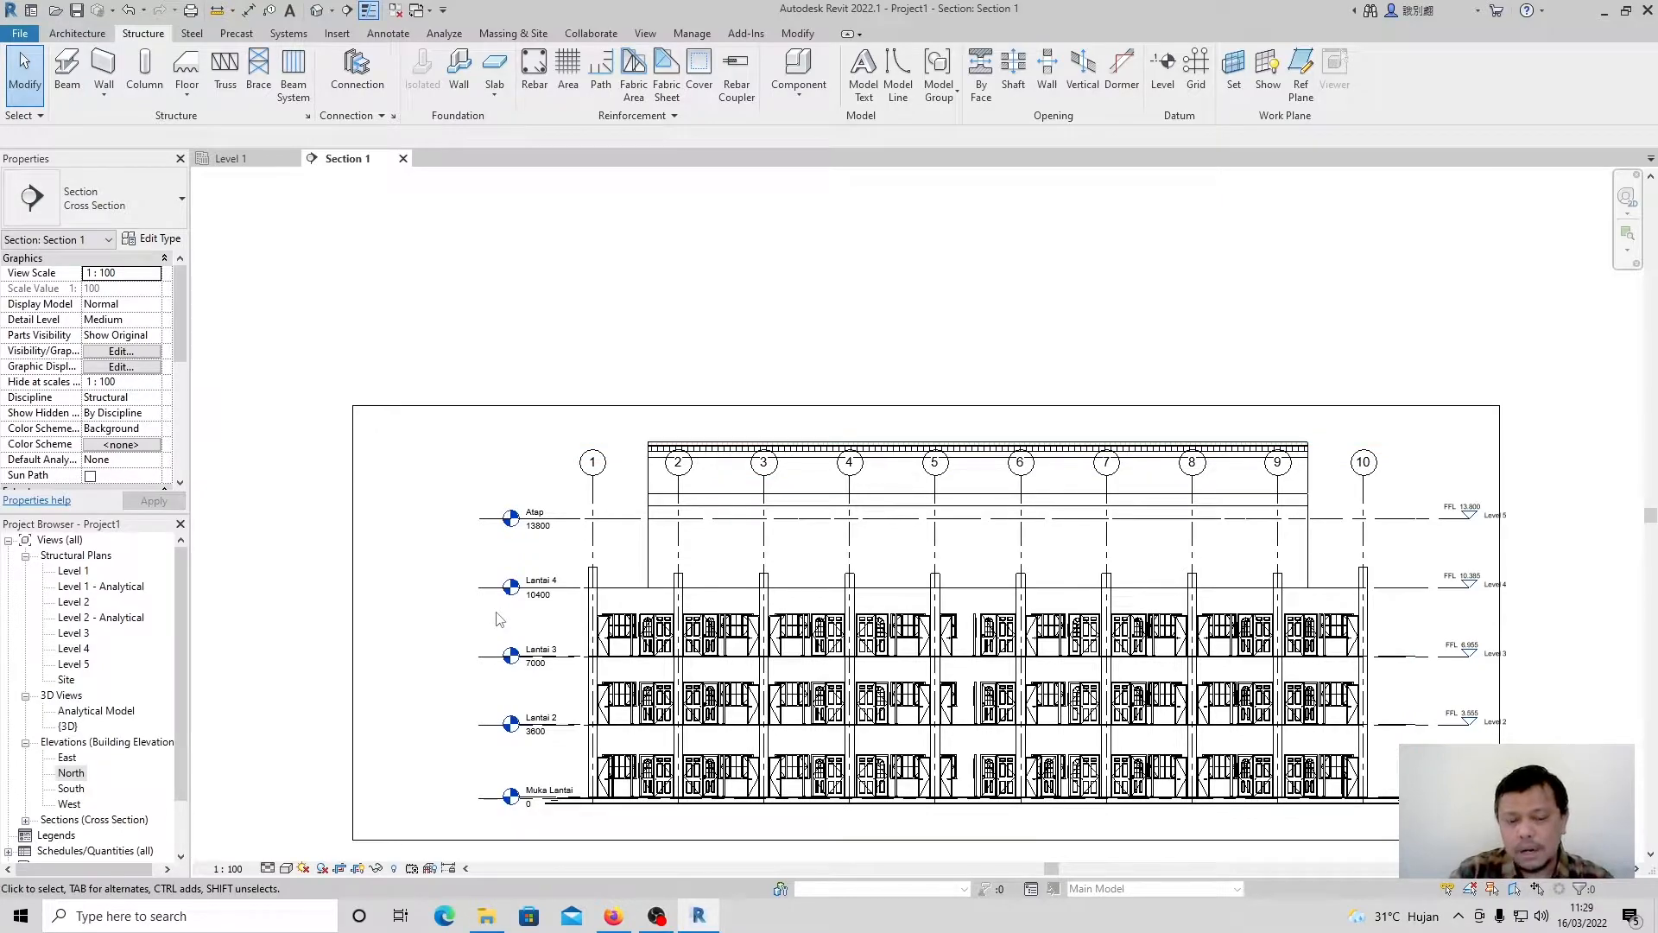
key("Escape")
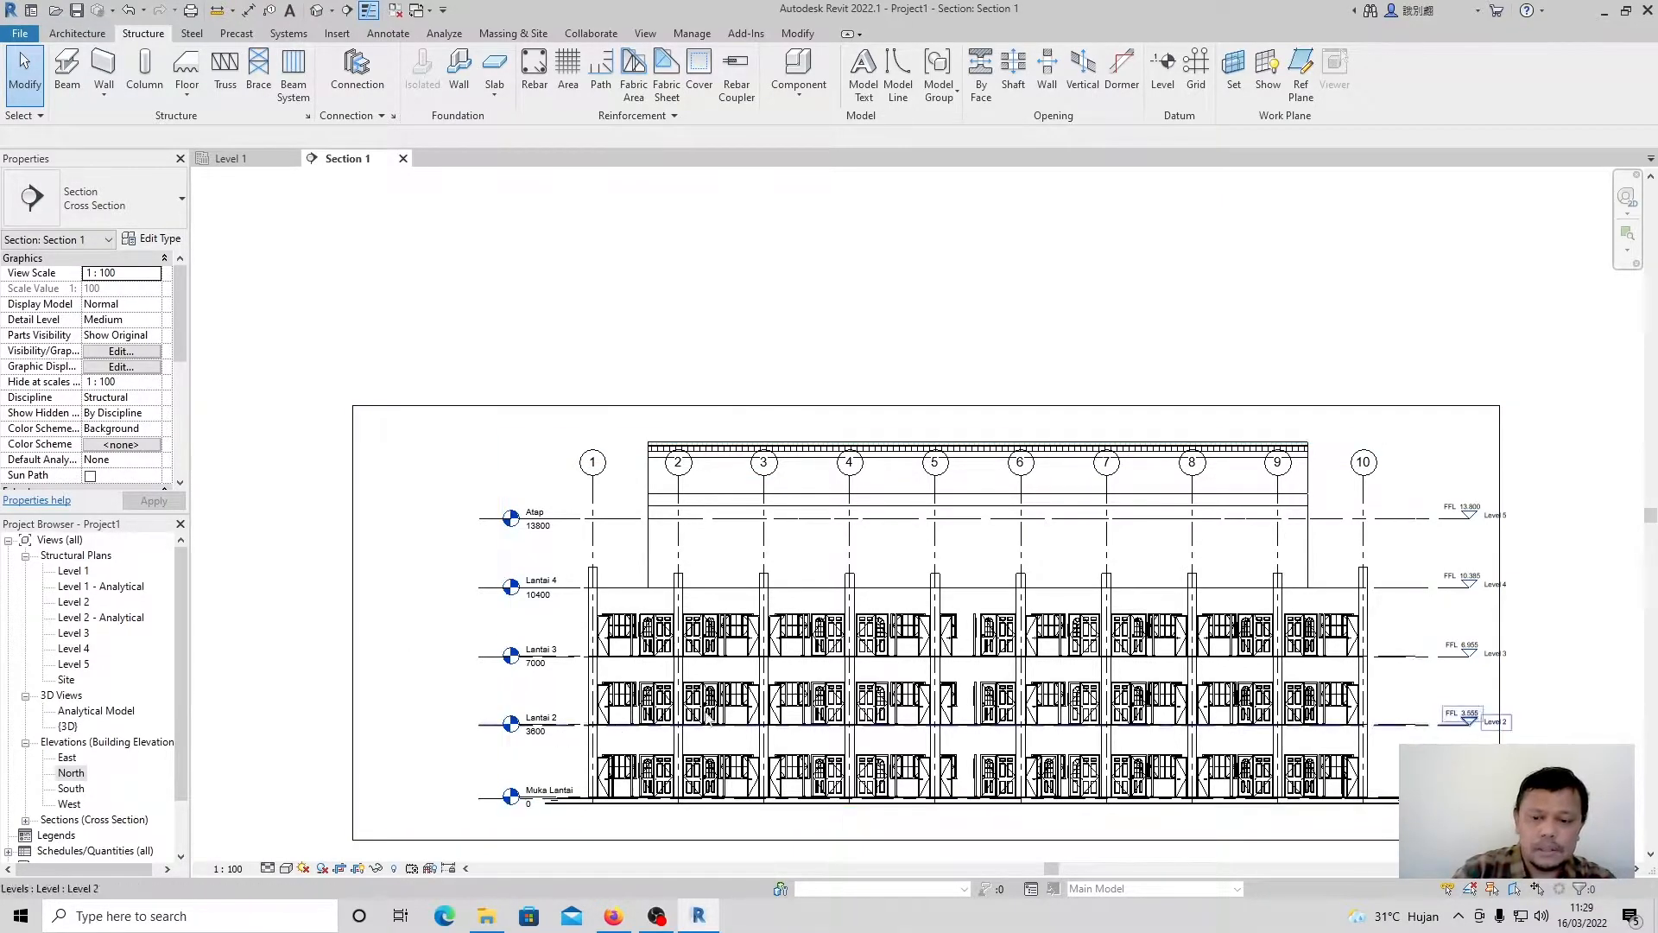
scroll(1627, 708, "up", 2)
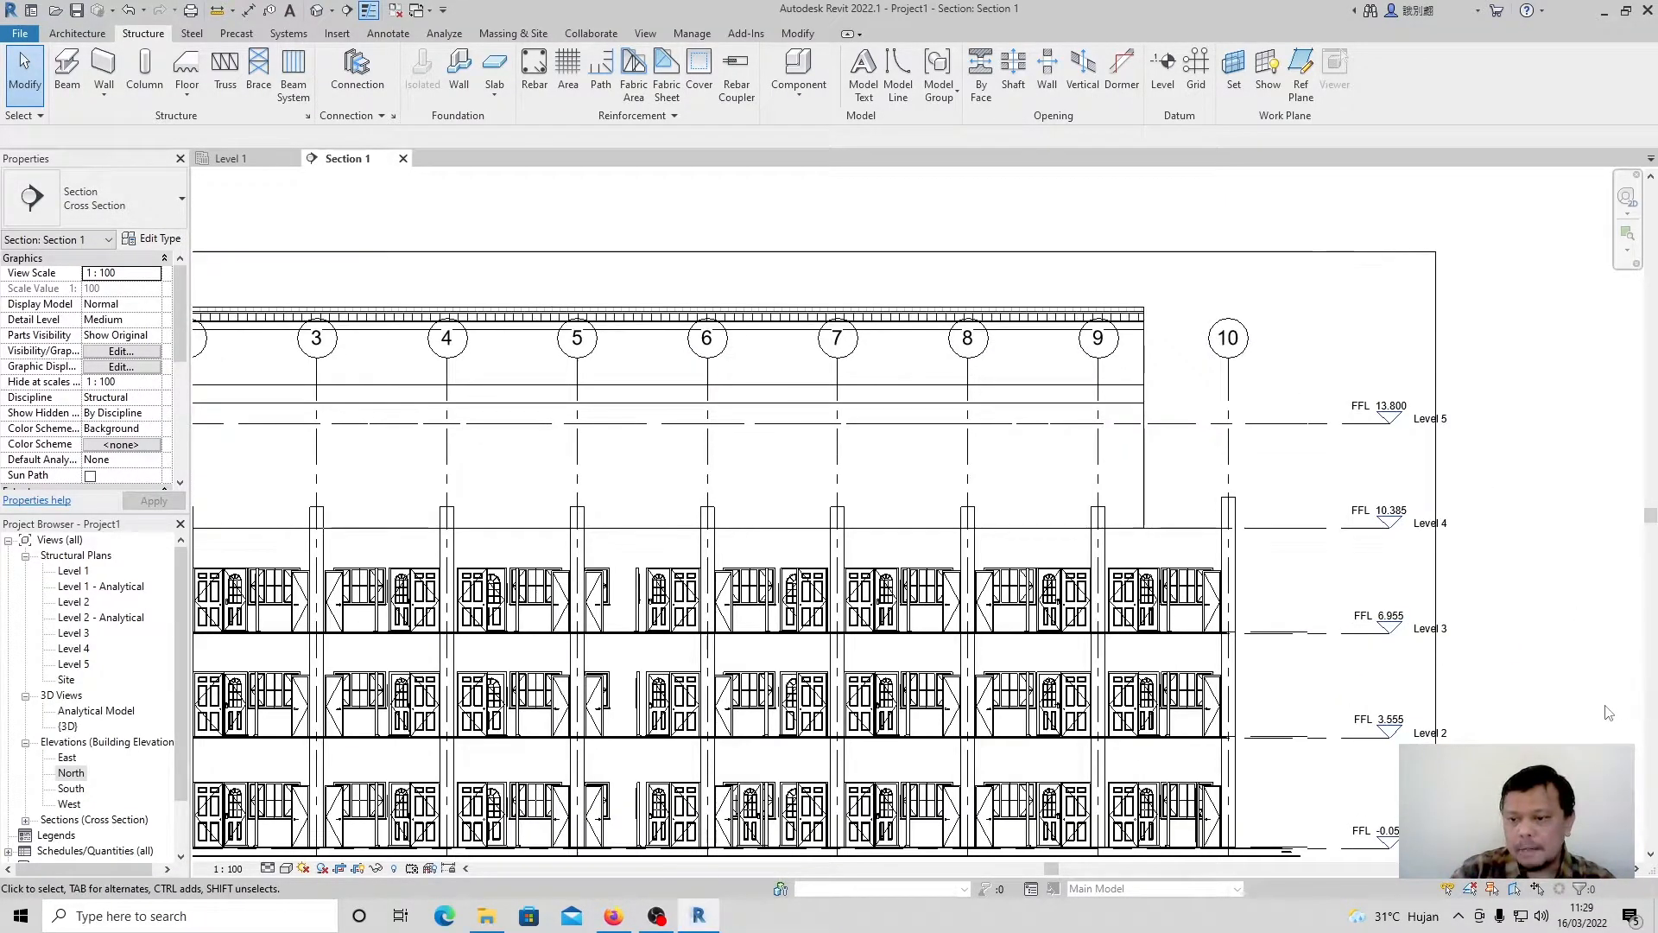
scroll(1410, 673, "down", 1)
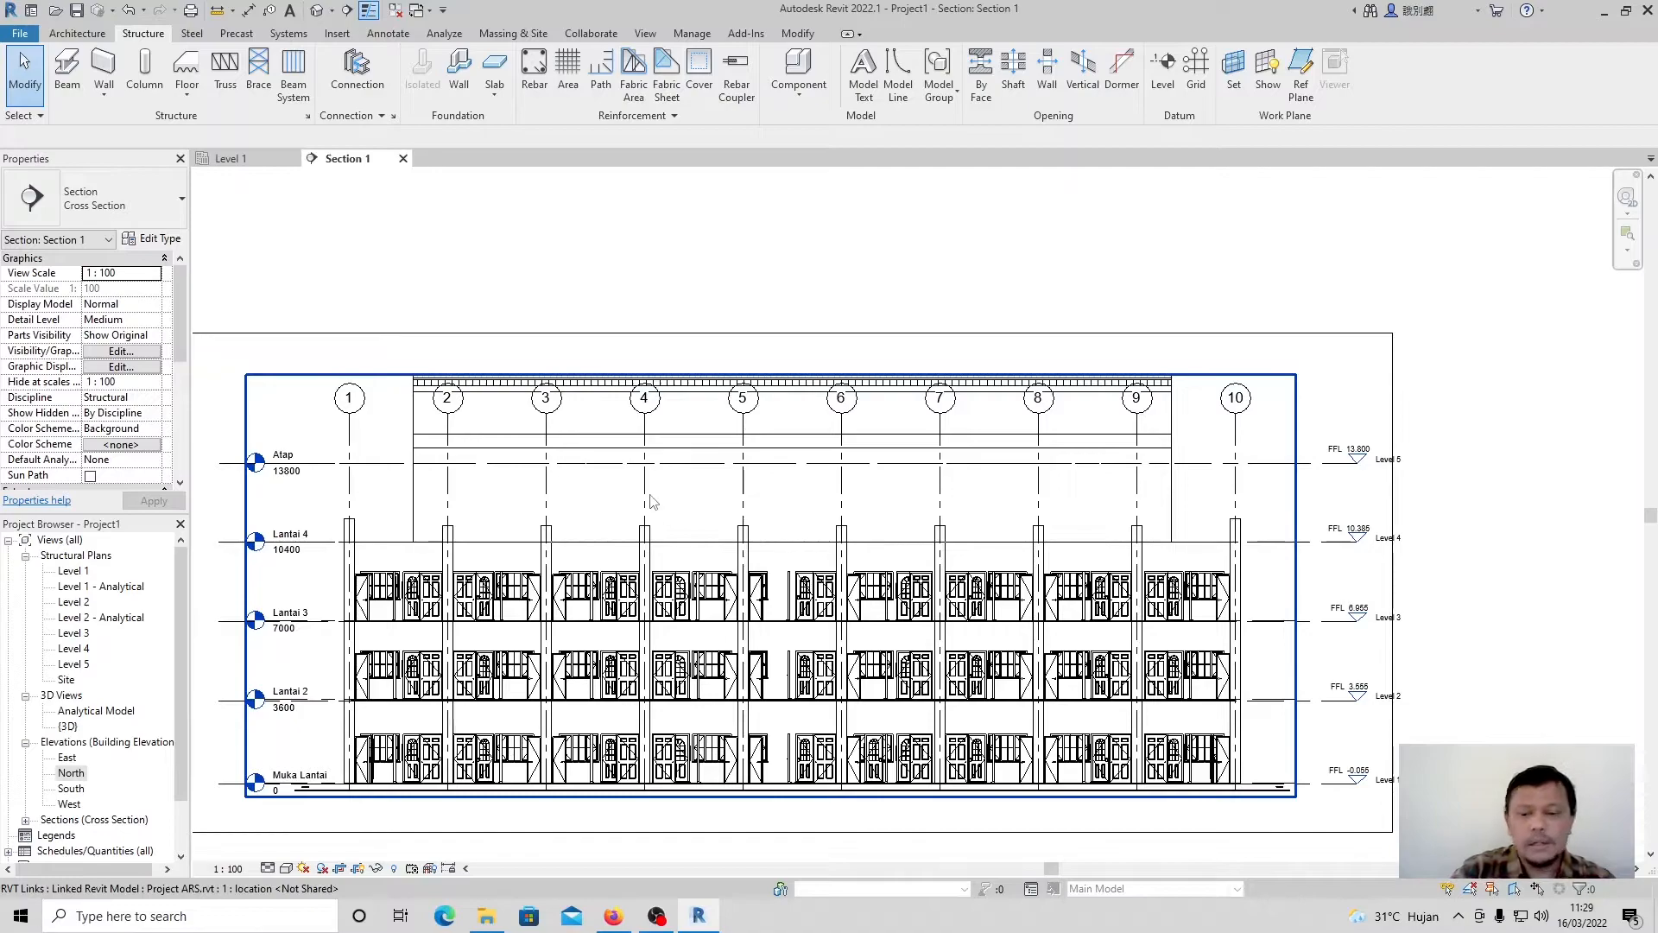
scroll(831, 531, "up", 3)
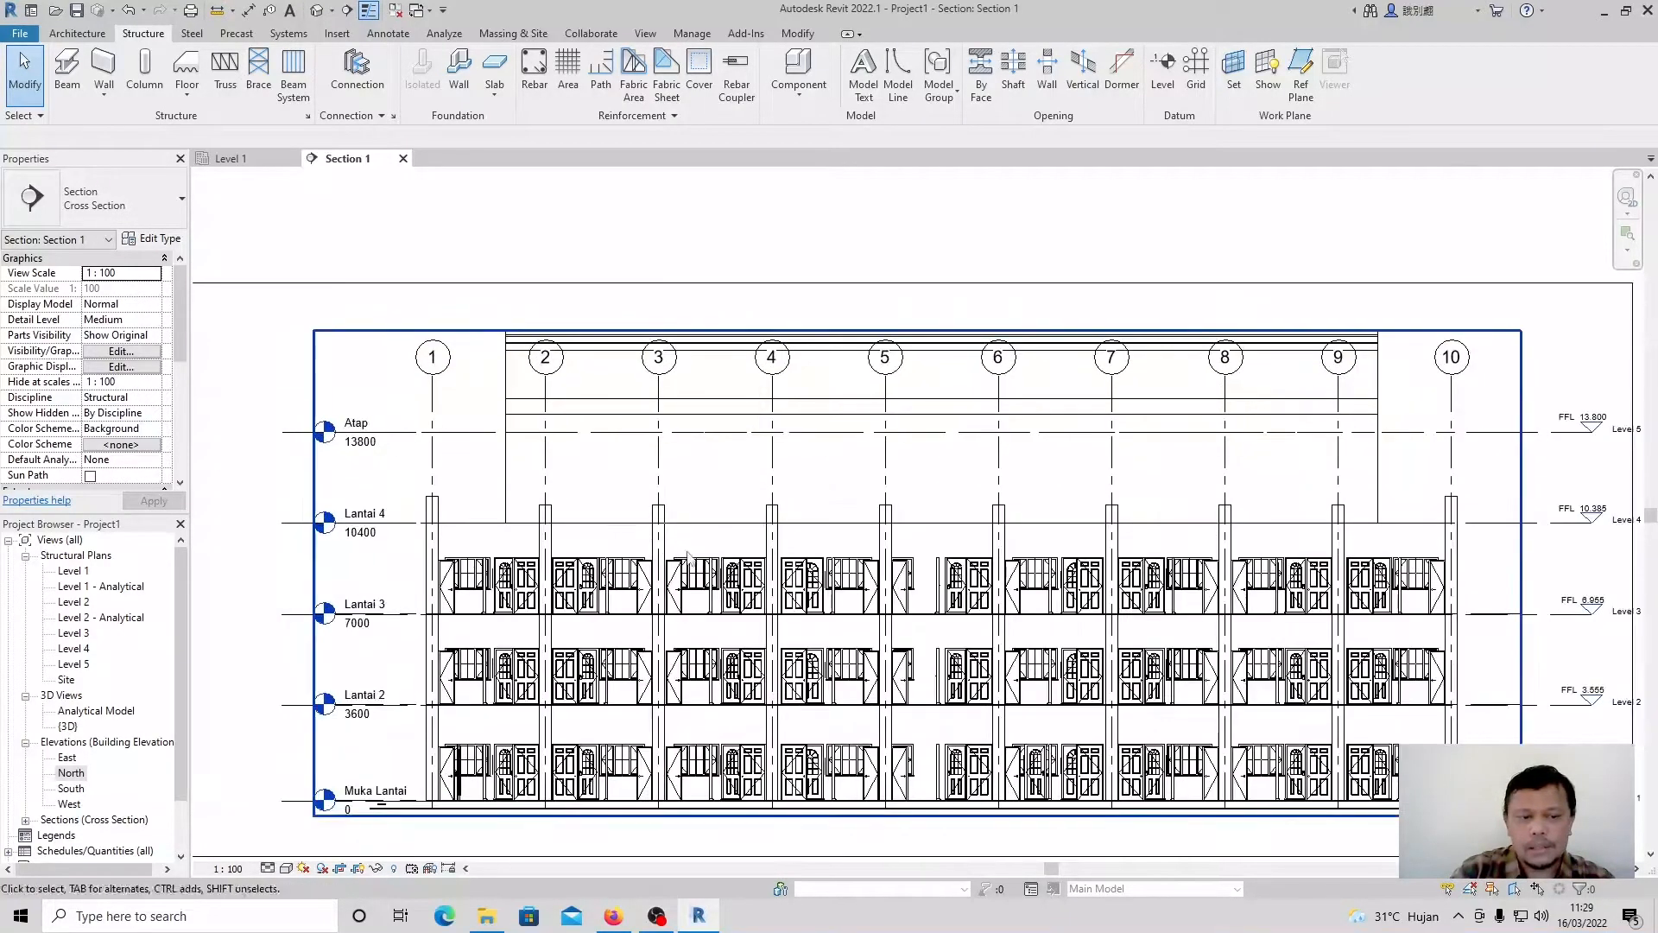
scroll(744, 595, "down", 1)
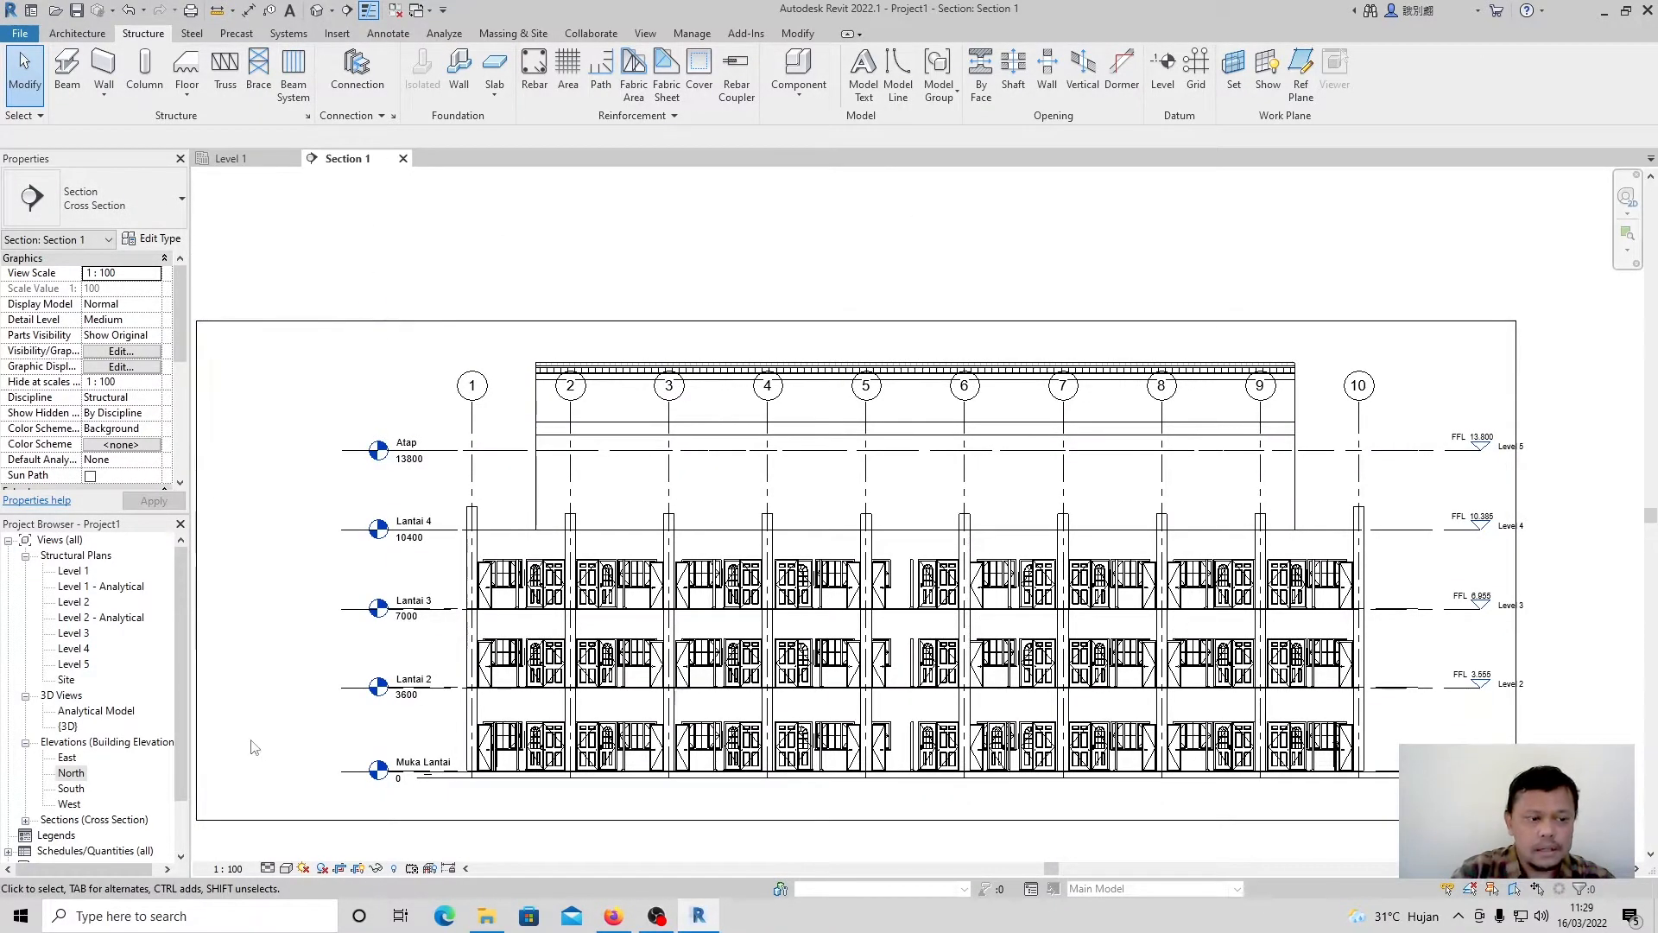
In the North elevation, show the Level 5 head at the grid 1 end and hide it at the grid 10 end.
double_click(71, 772)
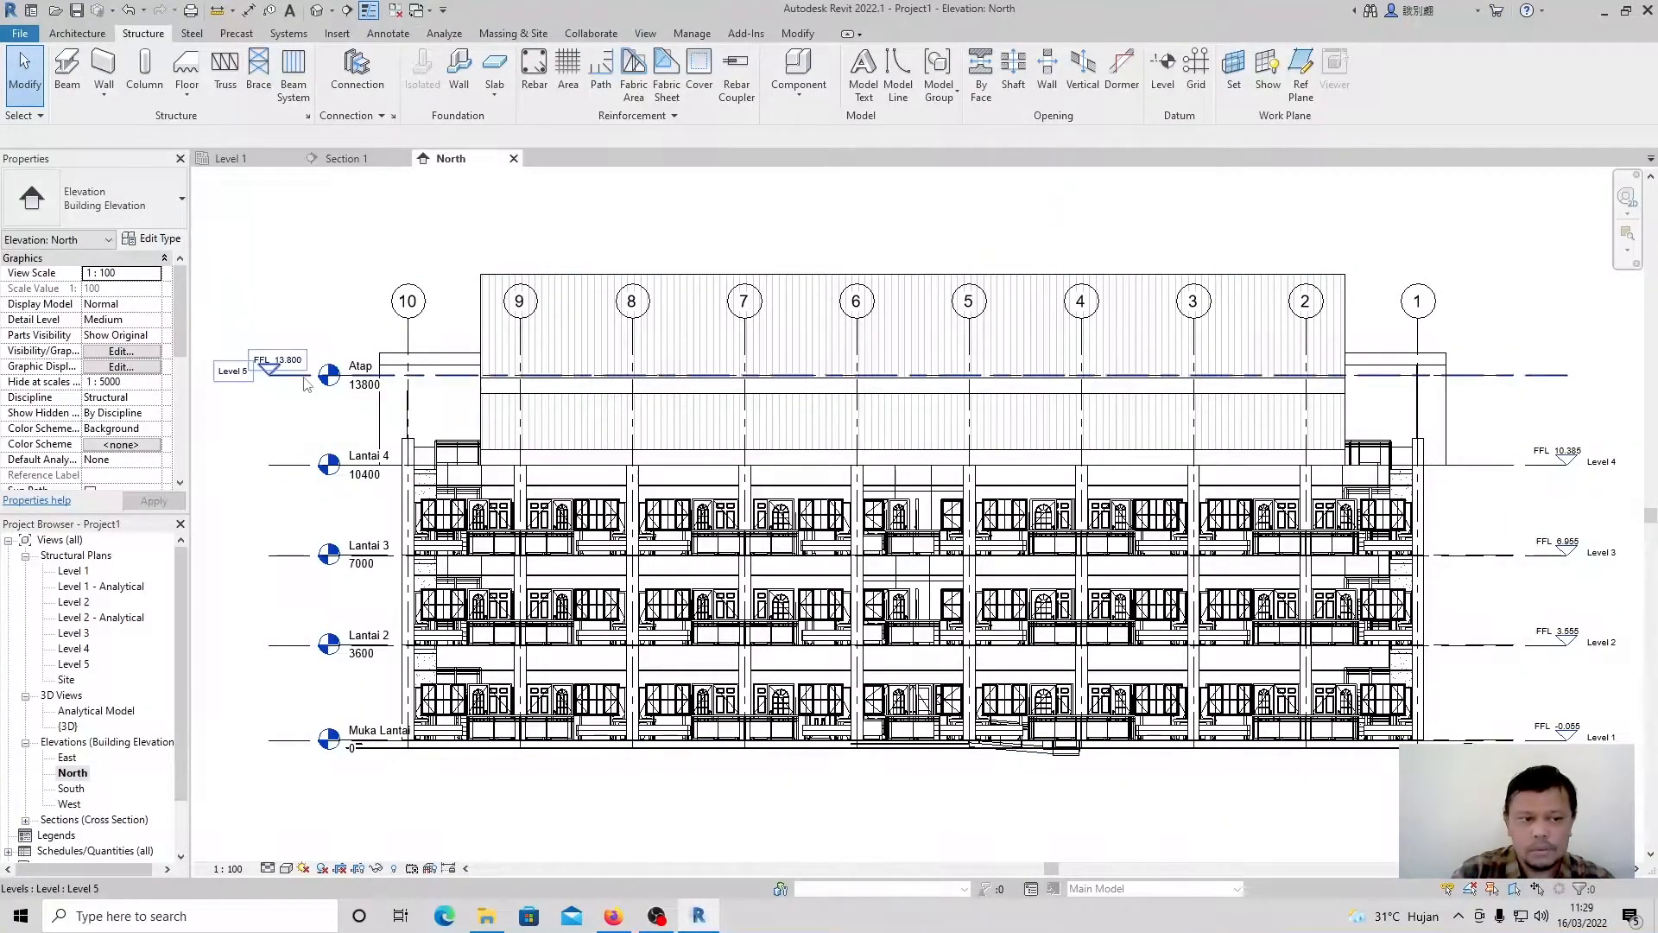
left_click(277, 374)
left_click(1610, 374)
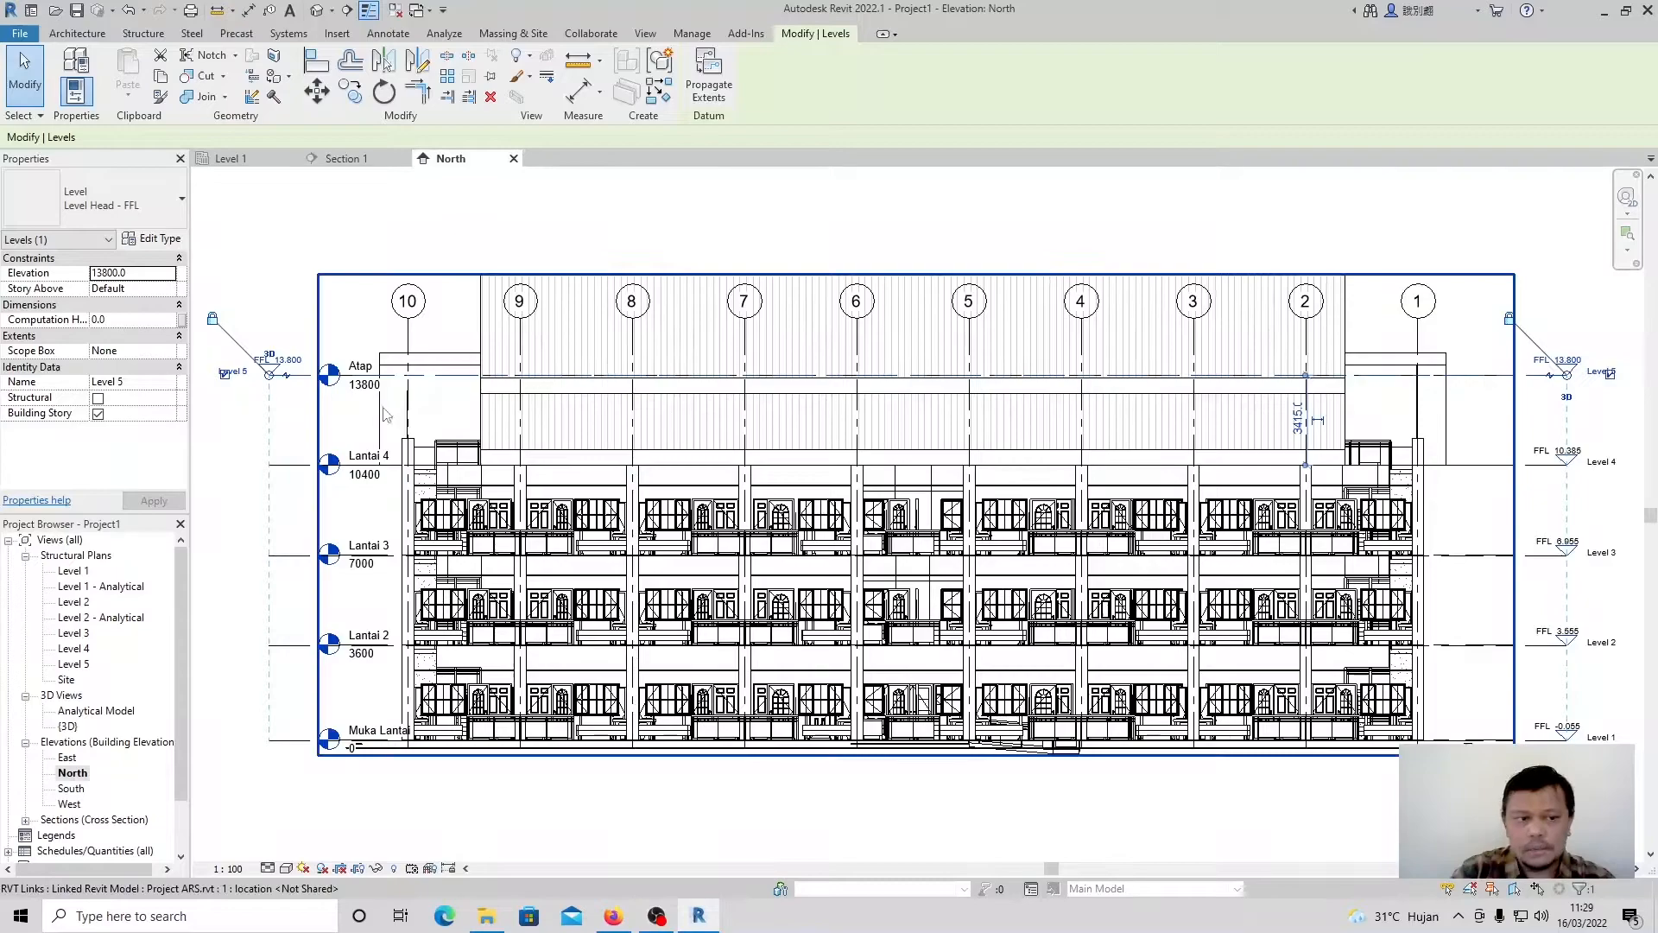
left_click(225, 374)
left_click(238, 450)
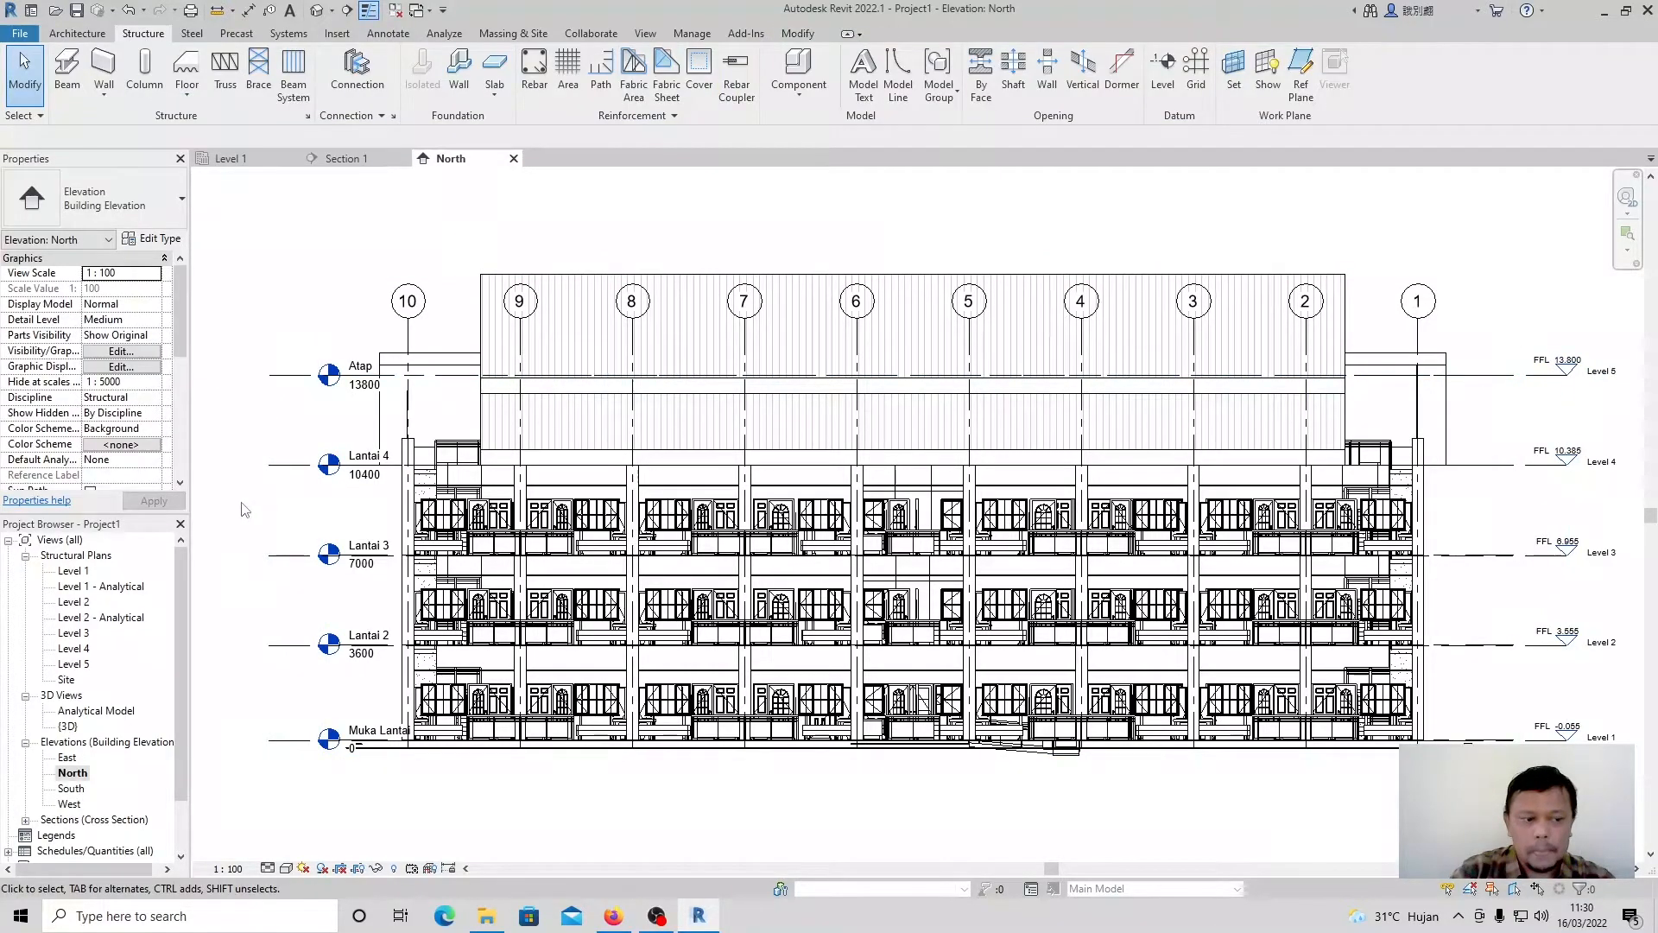
In the East elevation, extend the aligned level heads farther past grid F, clear of the building, using the Level 4 end.
double_click(67, 757)
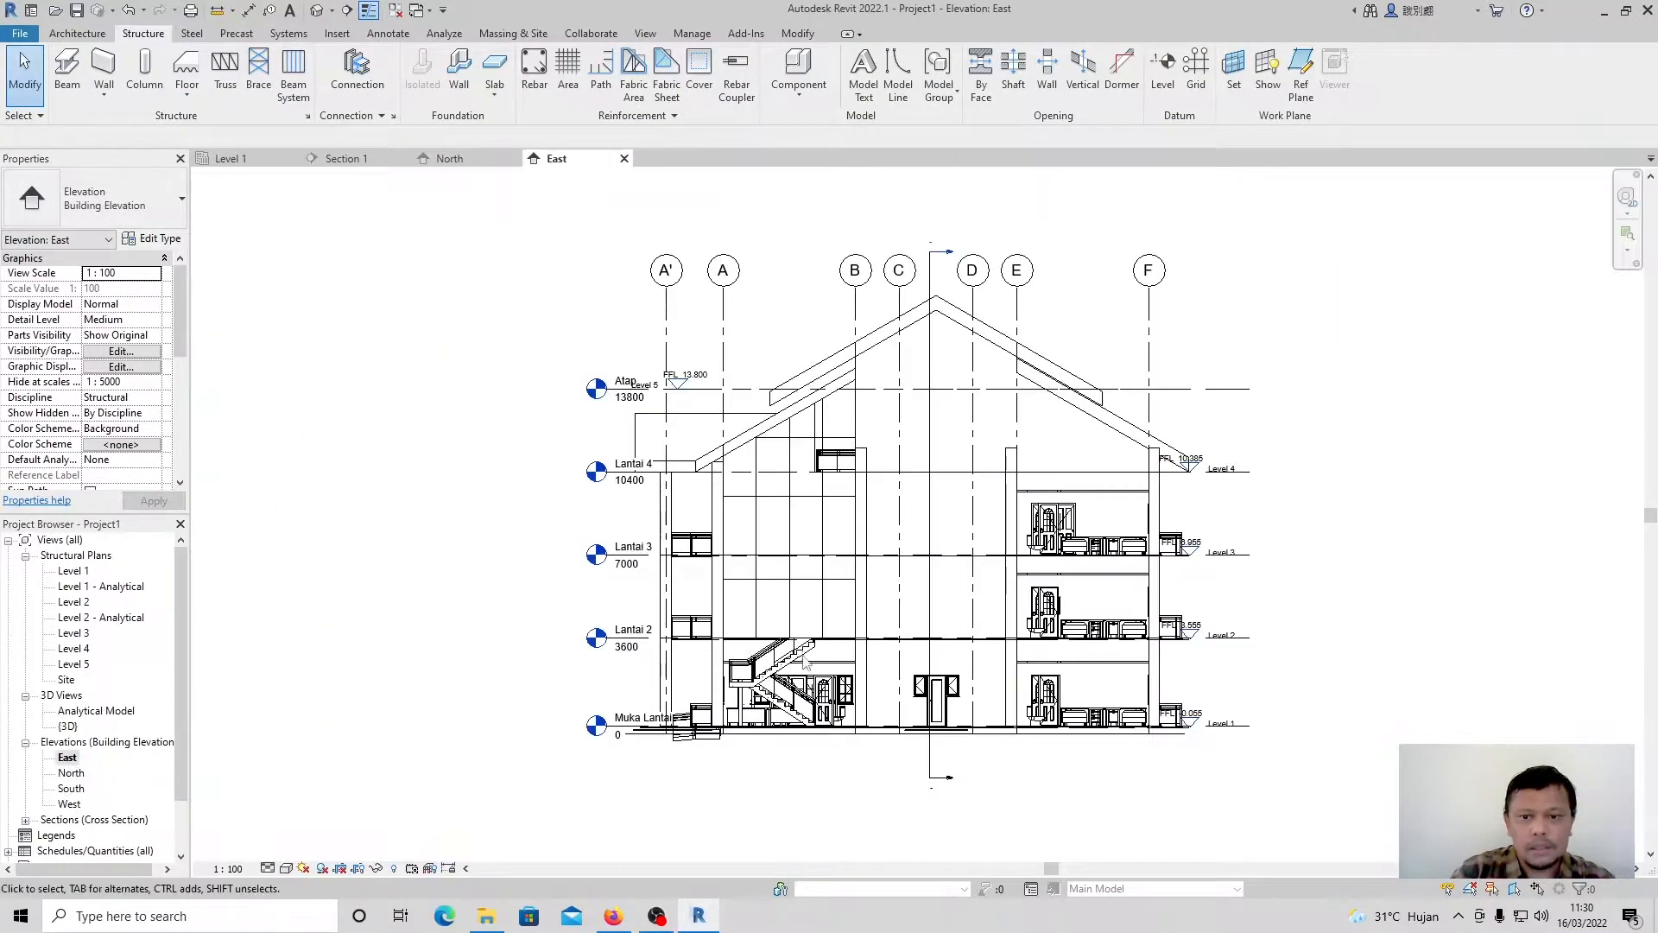
left_click(1214, 389)
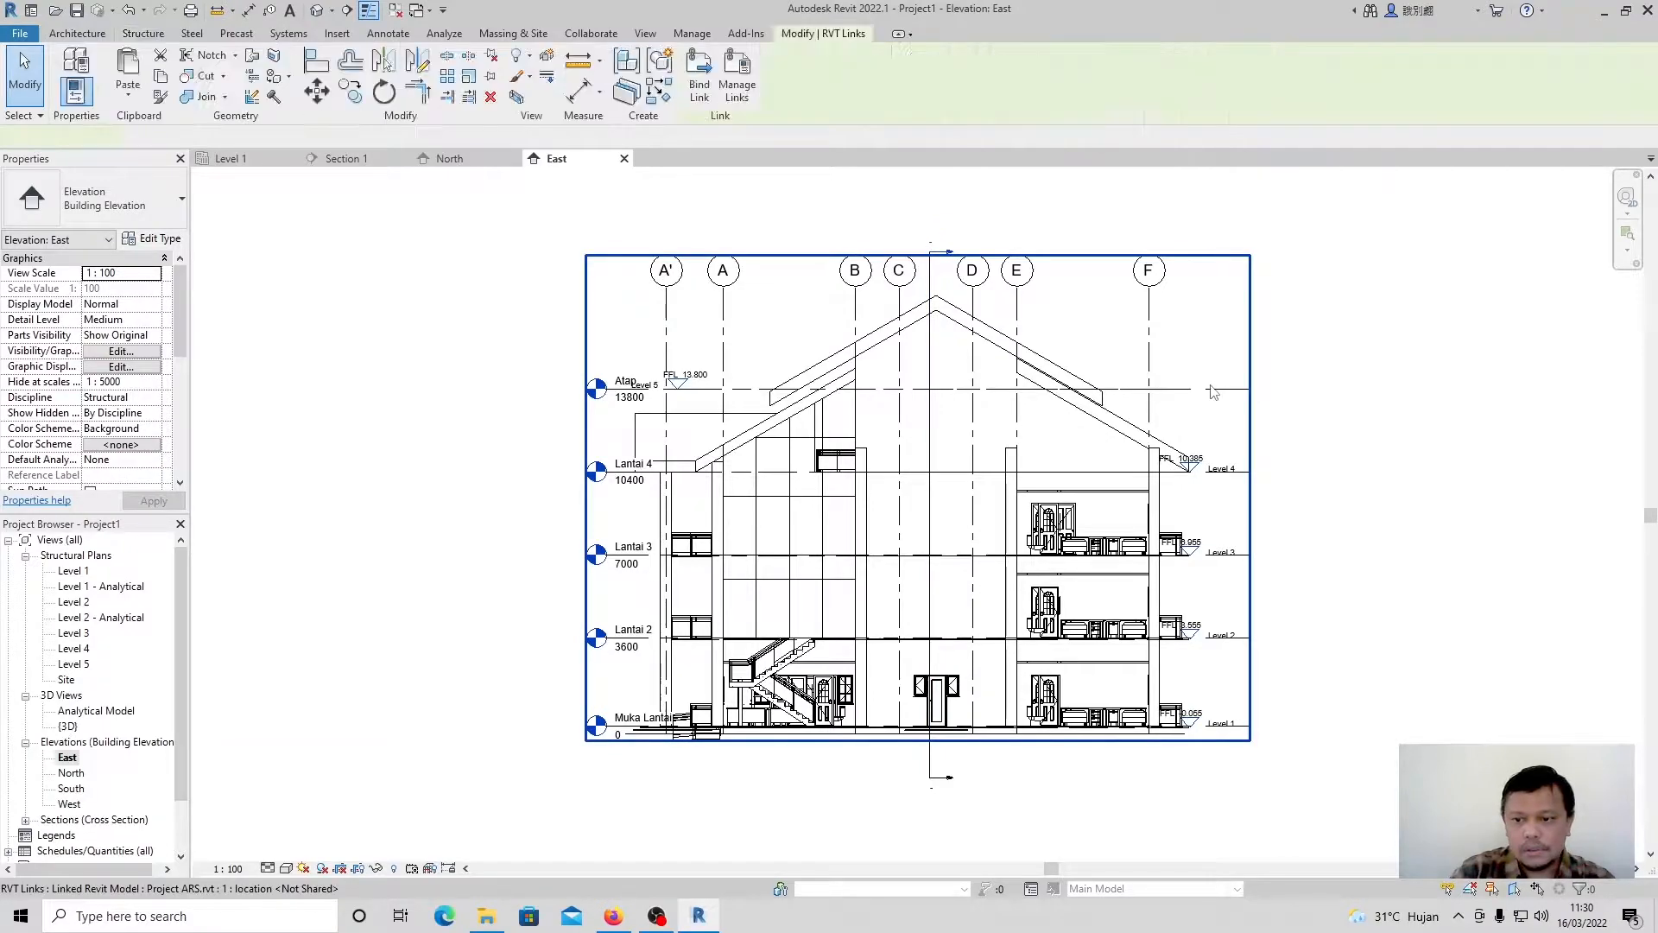
left_click(1371, 534)
scroll(1373, 534, "up", 3)
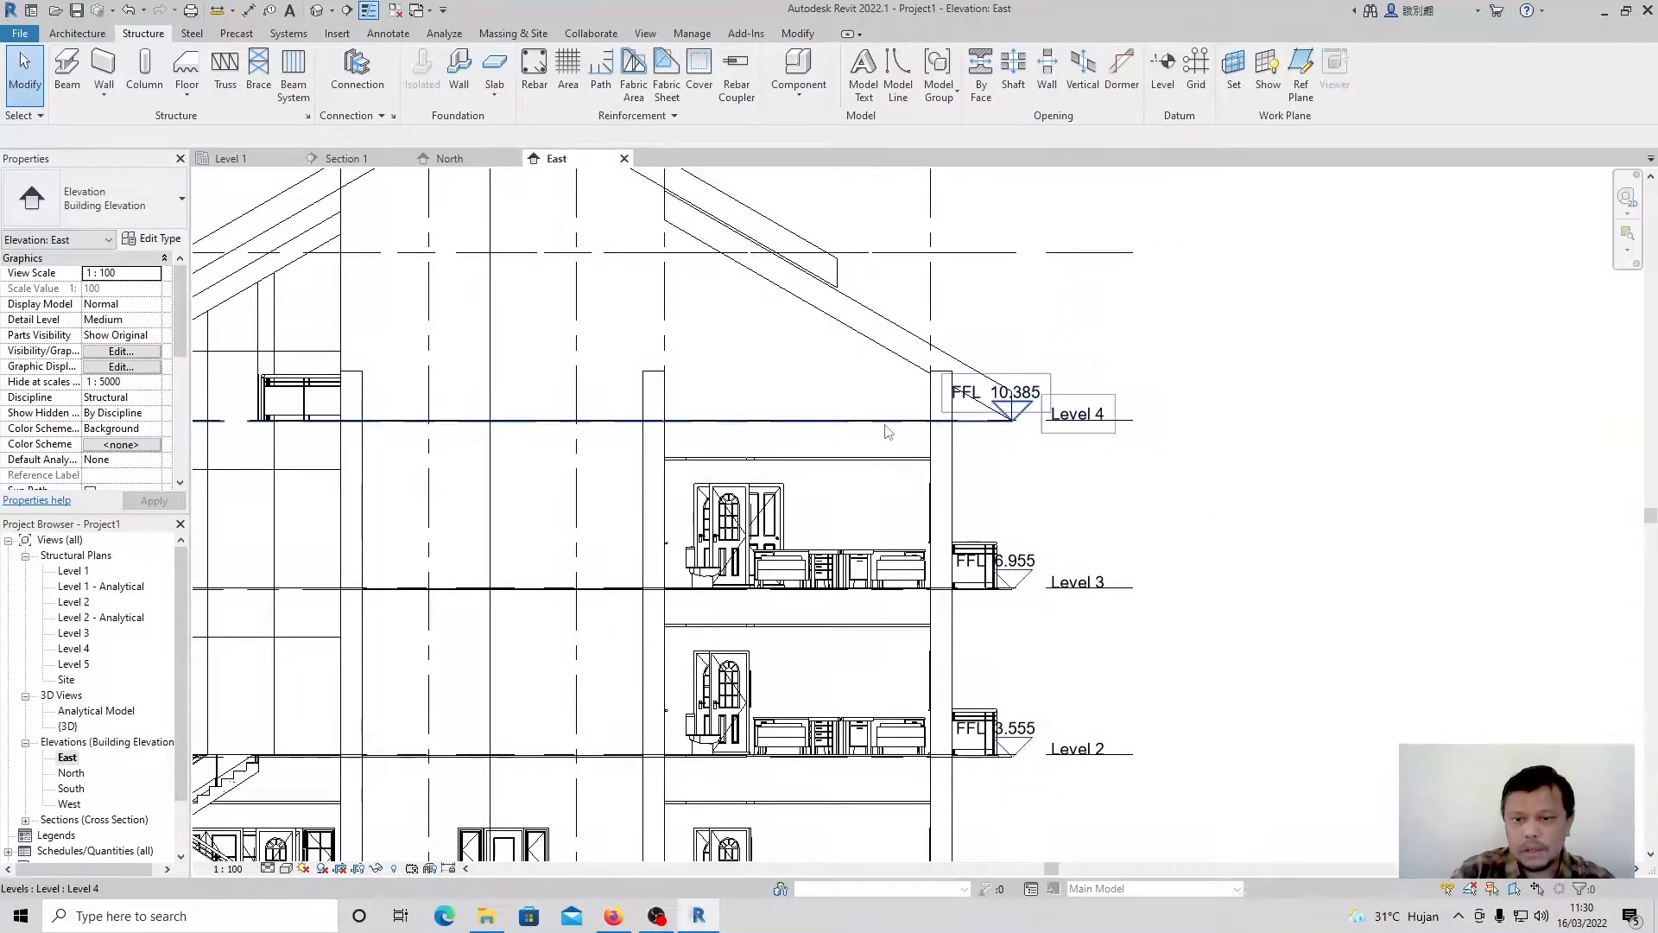
left_click(1014, 420)
left_click_drag(1012, 421, 1171, 421)
left_click(1314, 400)
scroll(1331, 465, "down", 3)
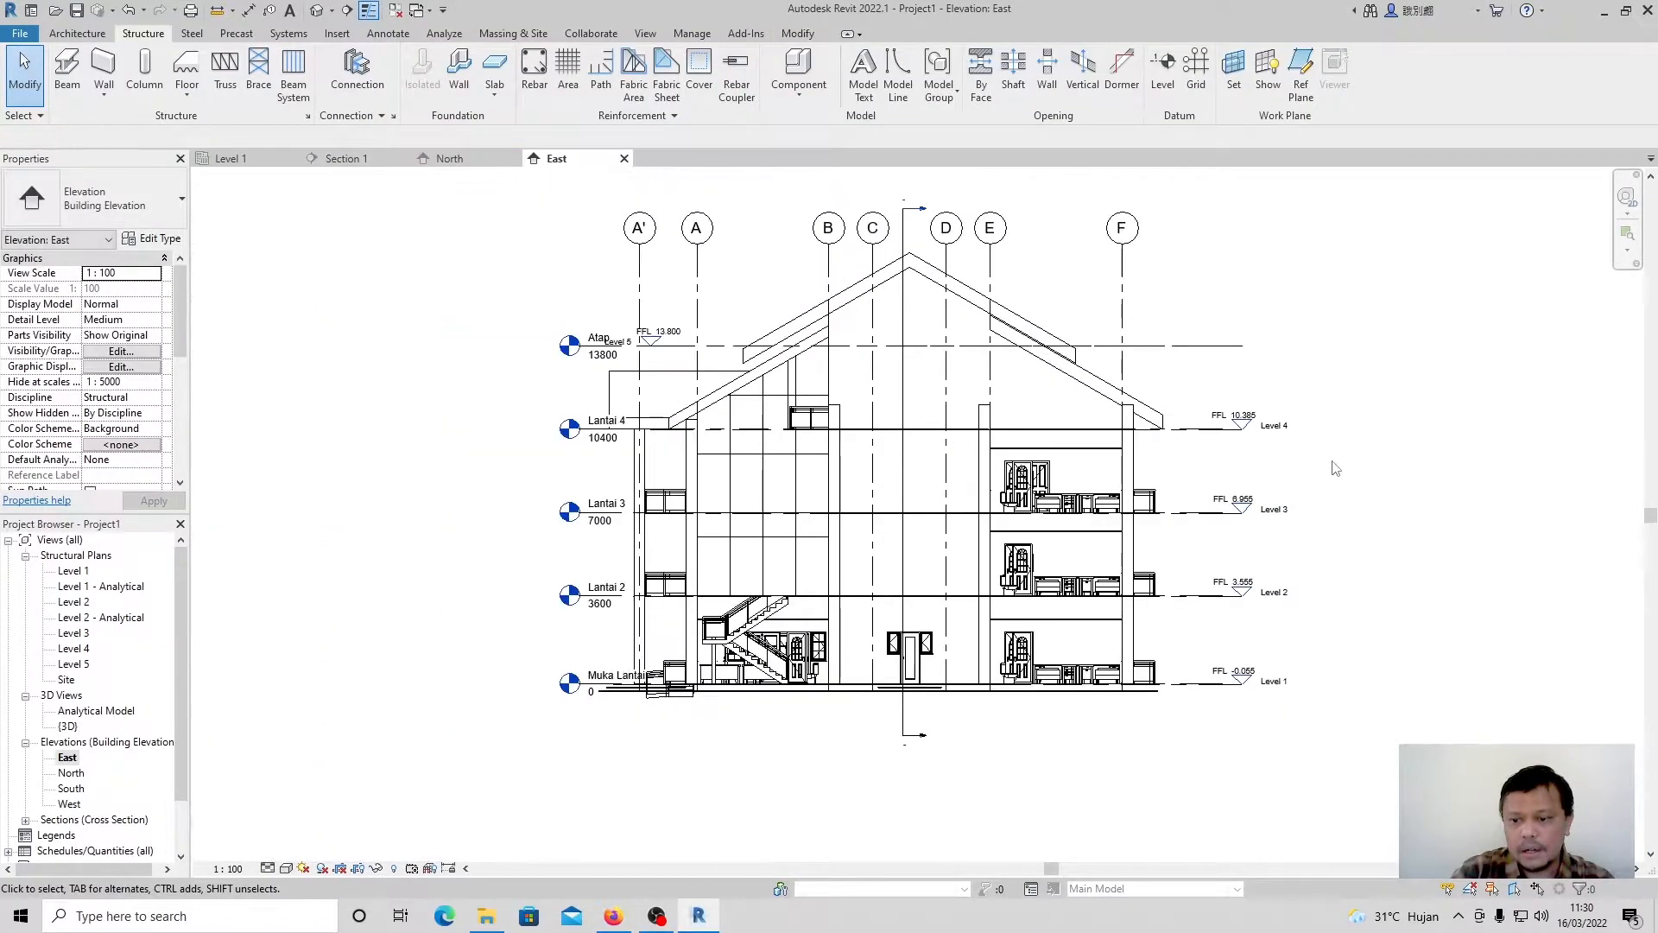
Show the Level 5 head only at the grid F end and extend its opposite end farther past grid A'.
left_click(1252, 346)
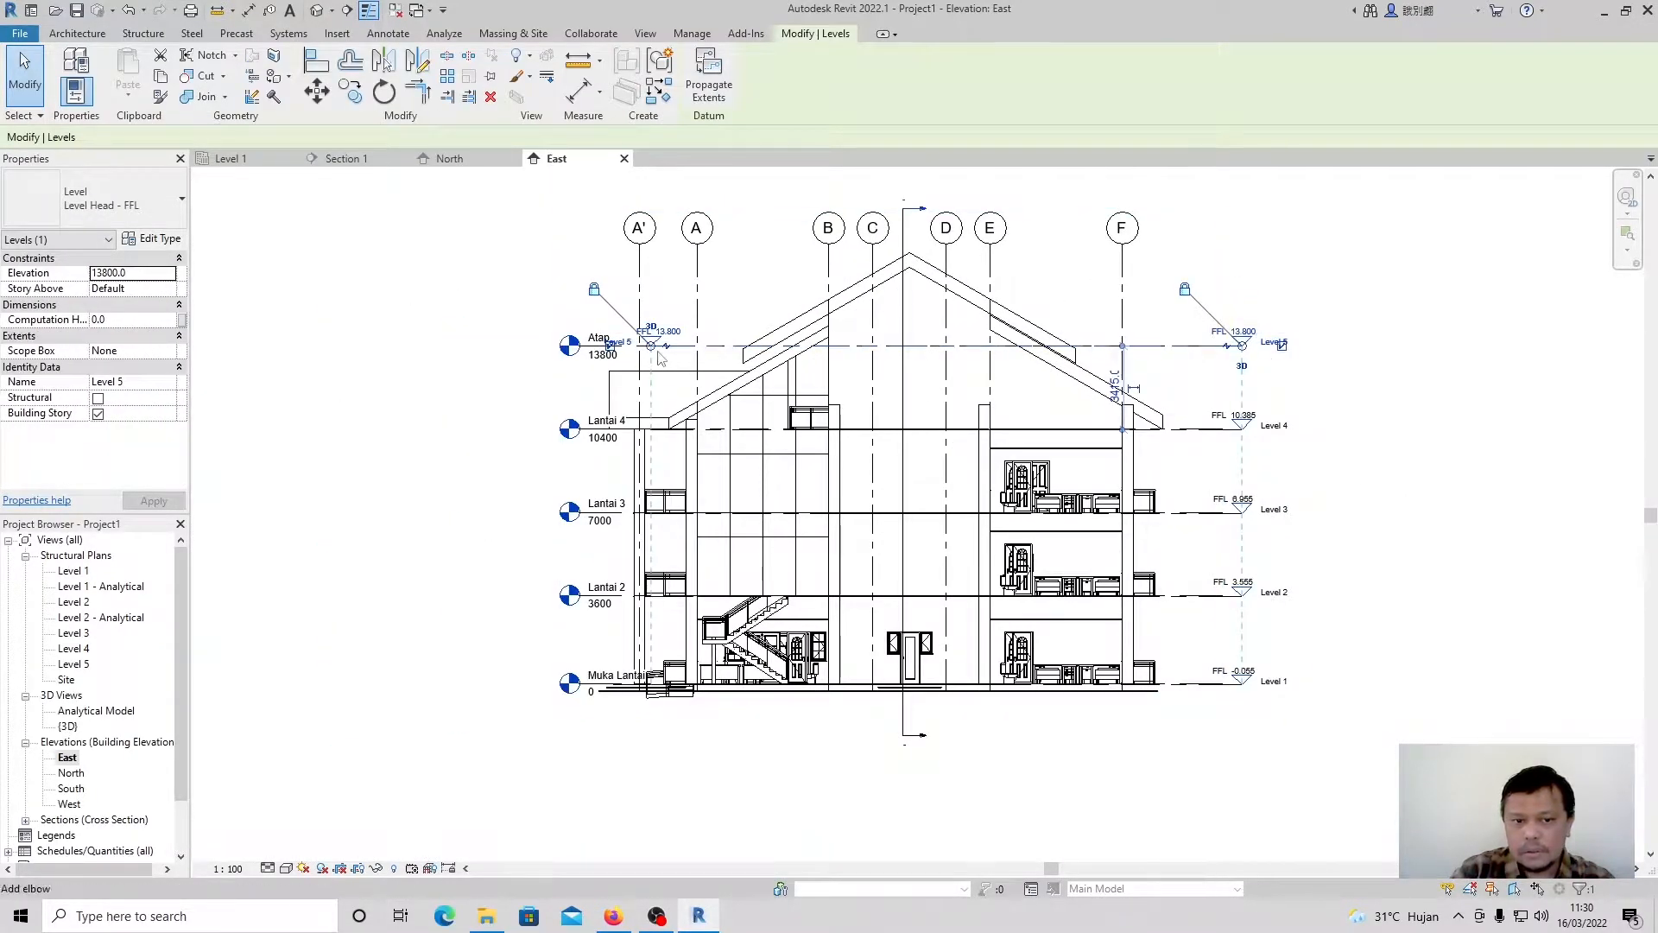
left_click(611, 347)
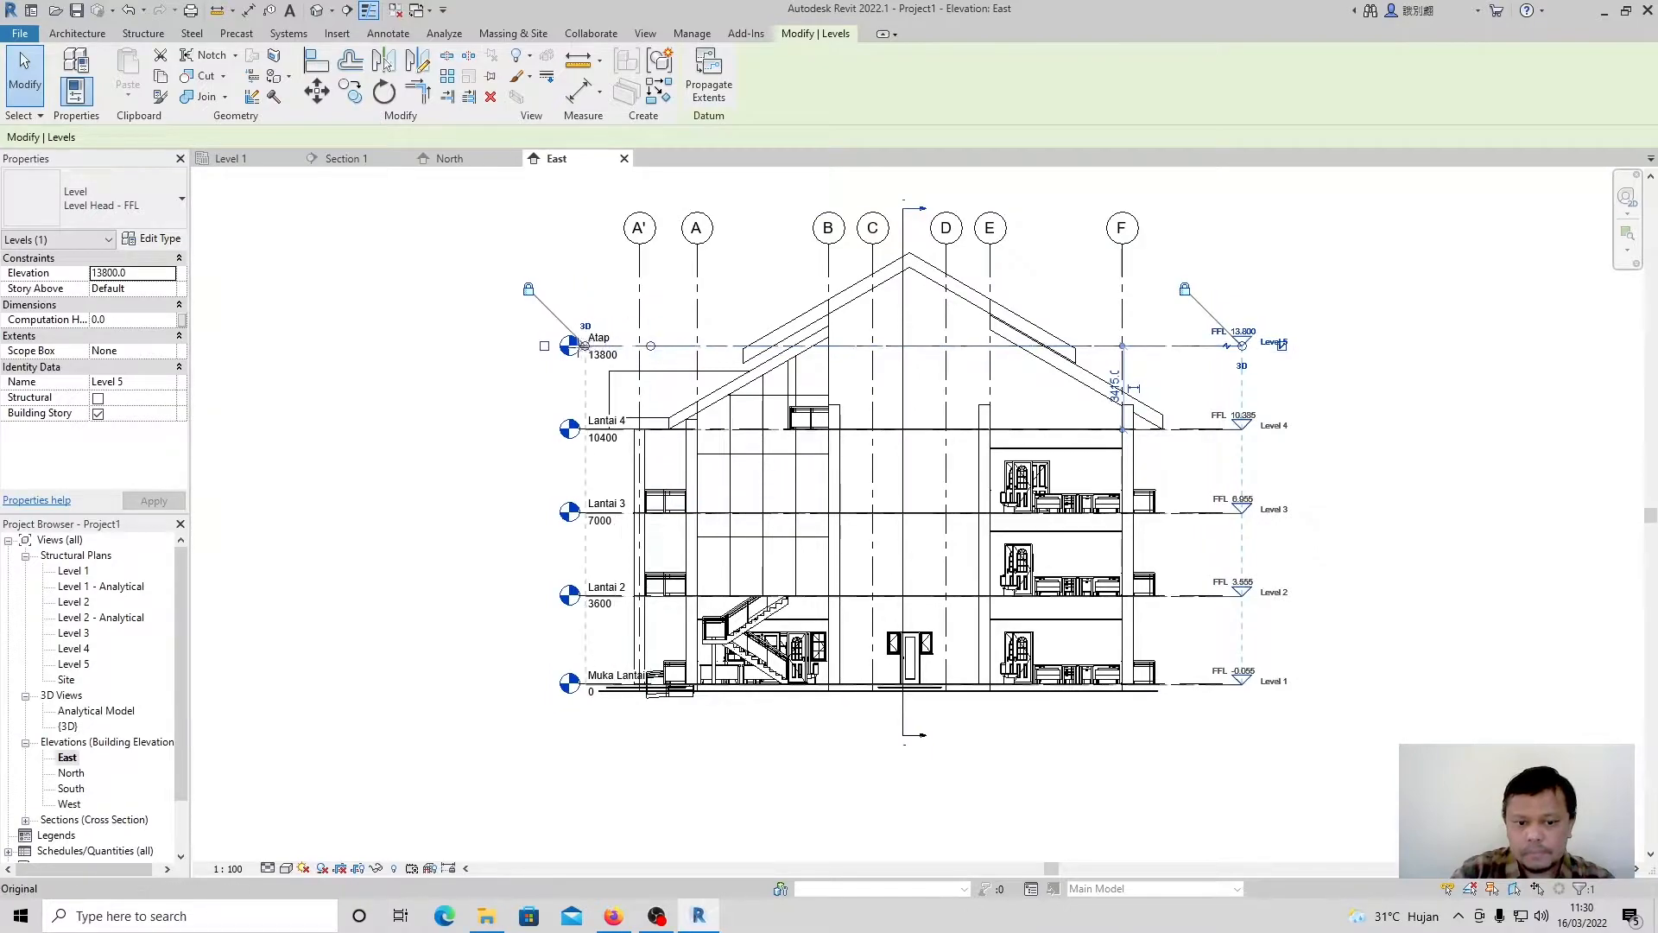
left_click(518, 354)
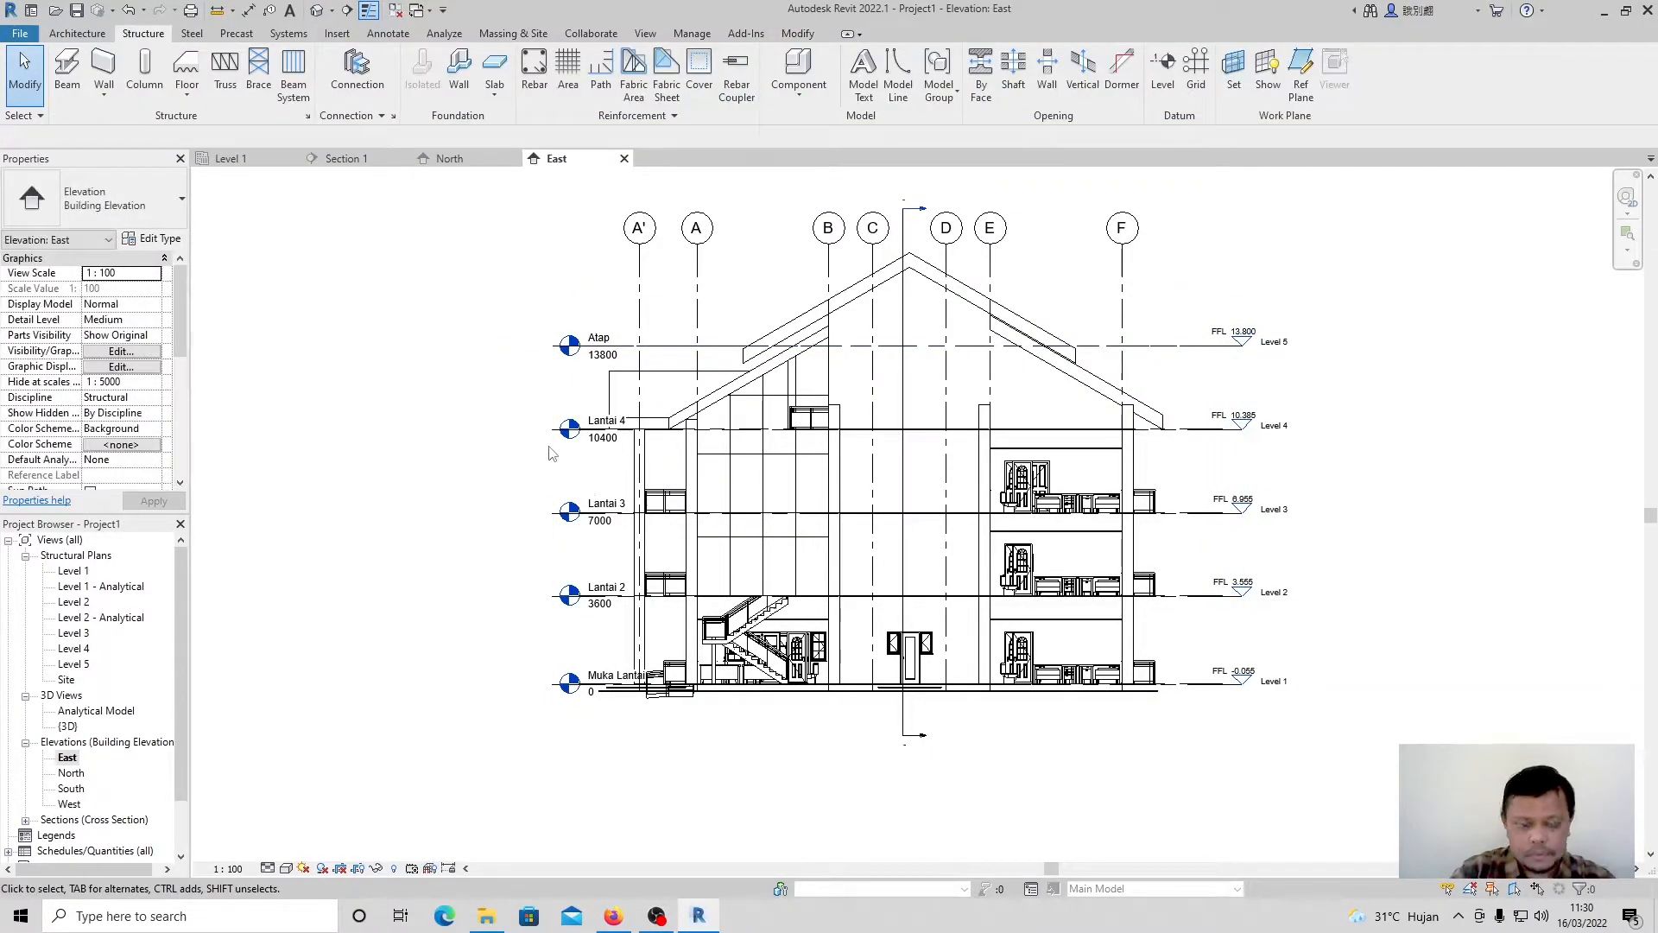
middle_click_drag(553, 449, 551, 491)
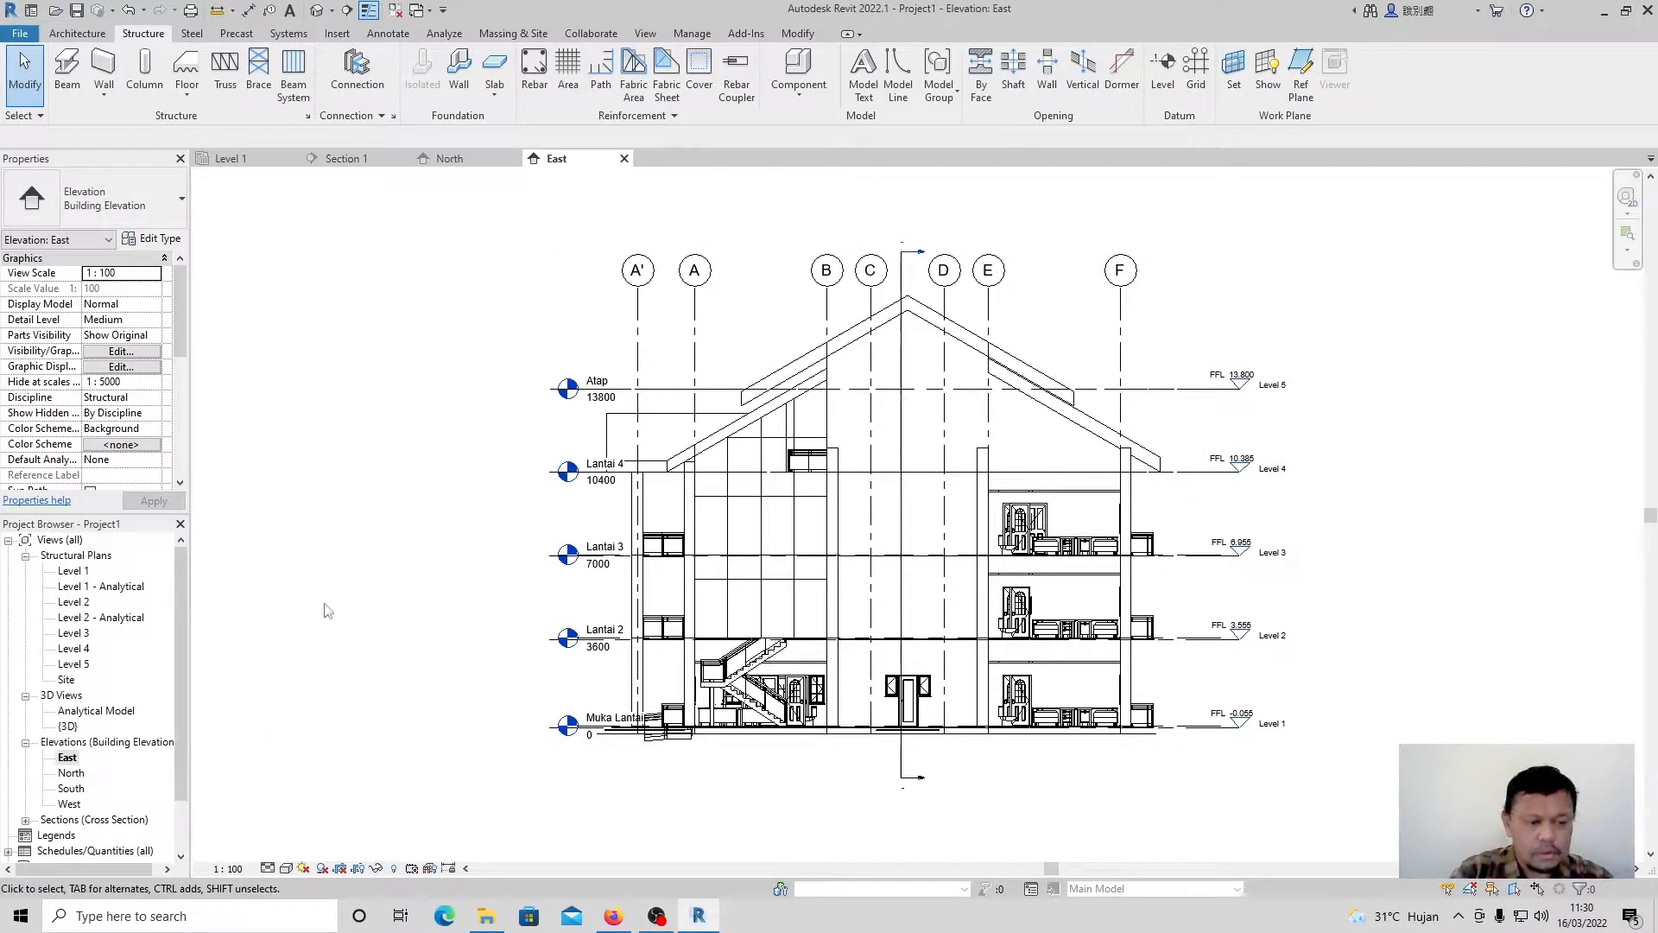
In the South elevation, show the Level 5 head at the grid 10 end and hide it at the grid 1 end.
double_click(71, 789)
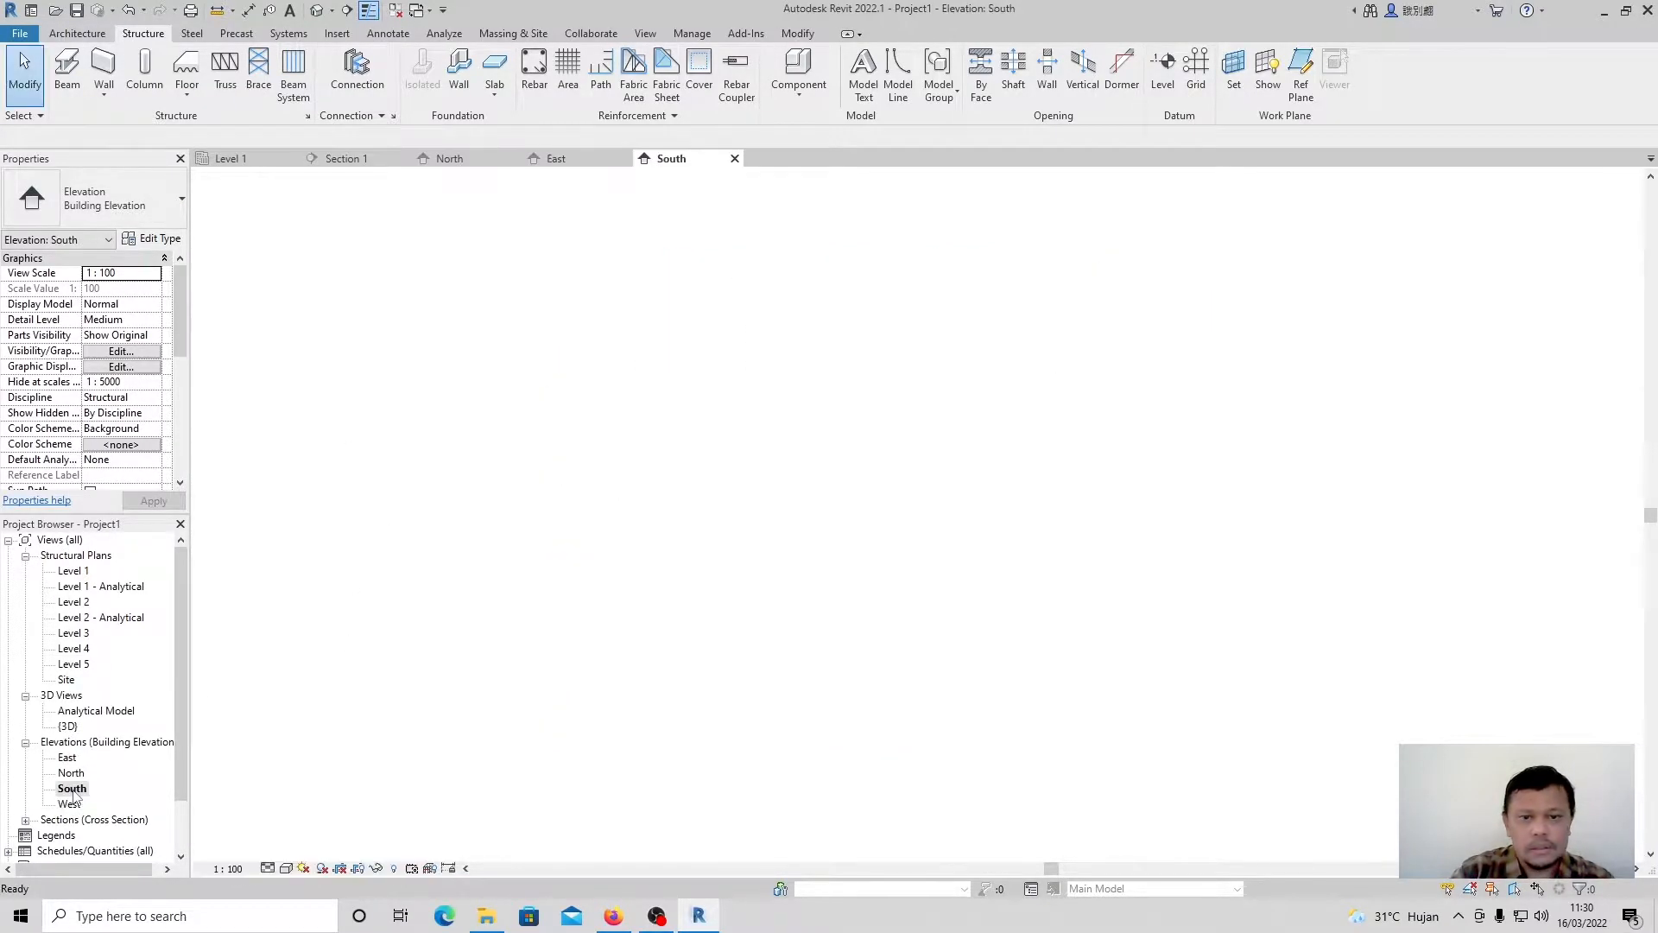
left_click(1415, 416)
left_click(1465, 416)
left_click(1421, 423)
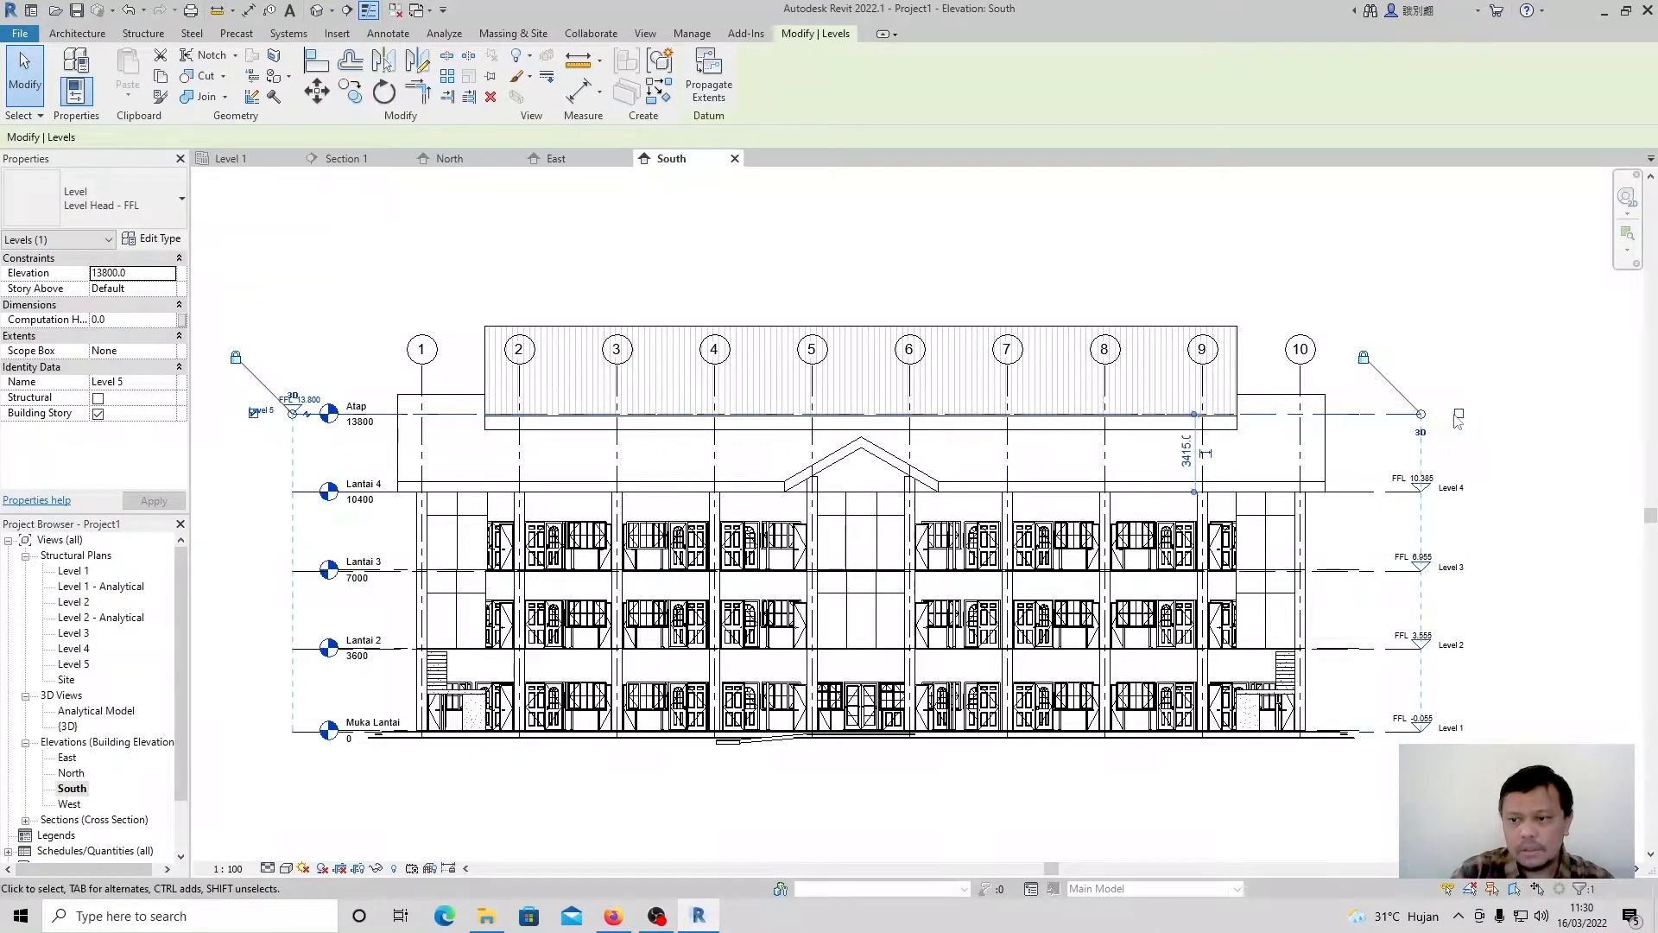
left_click(243, 555)
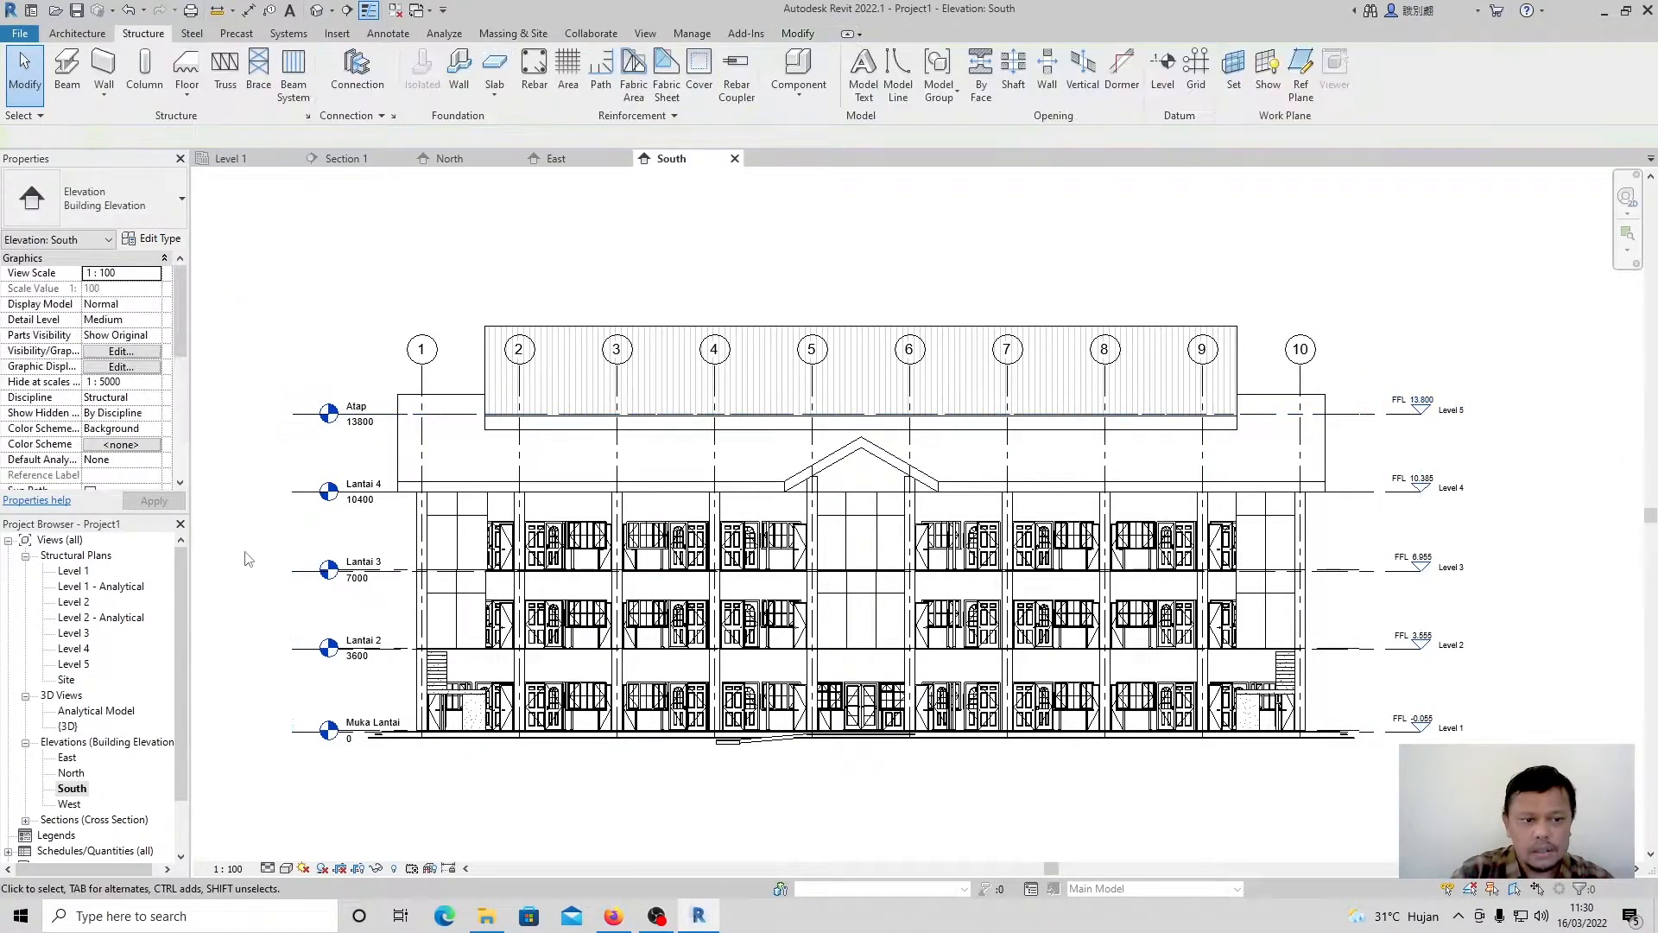
In the West elevation, show the Level 5 head at the grid A' end and hide it at the grid F end.
double_click(69, 804)
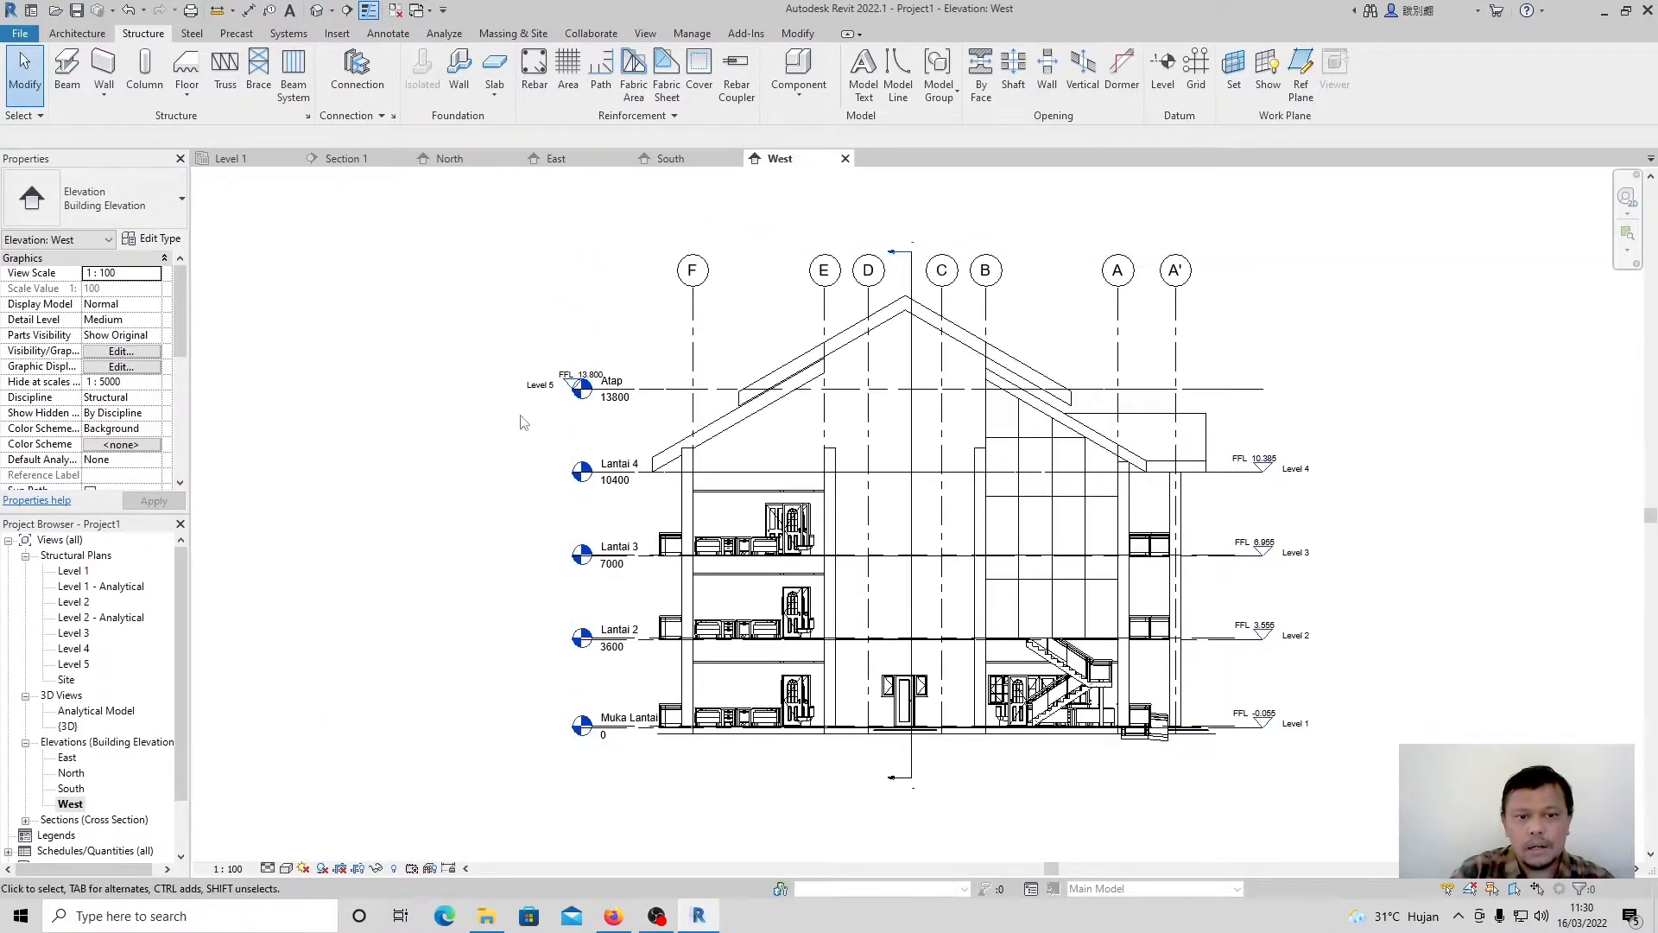
left_click(1246, 393)
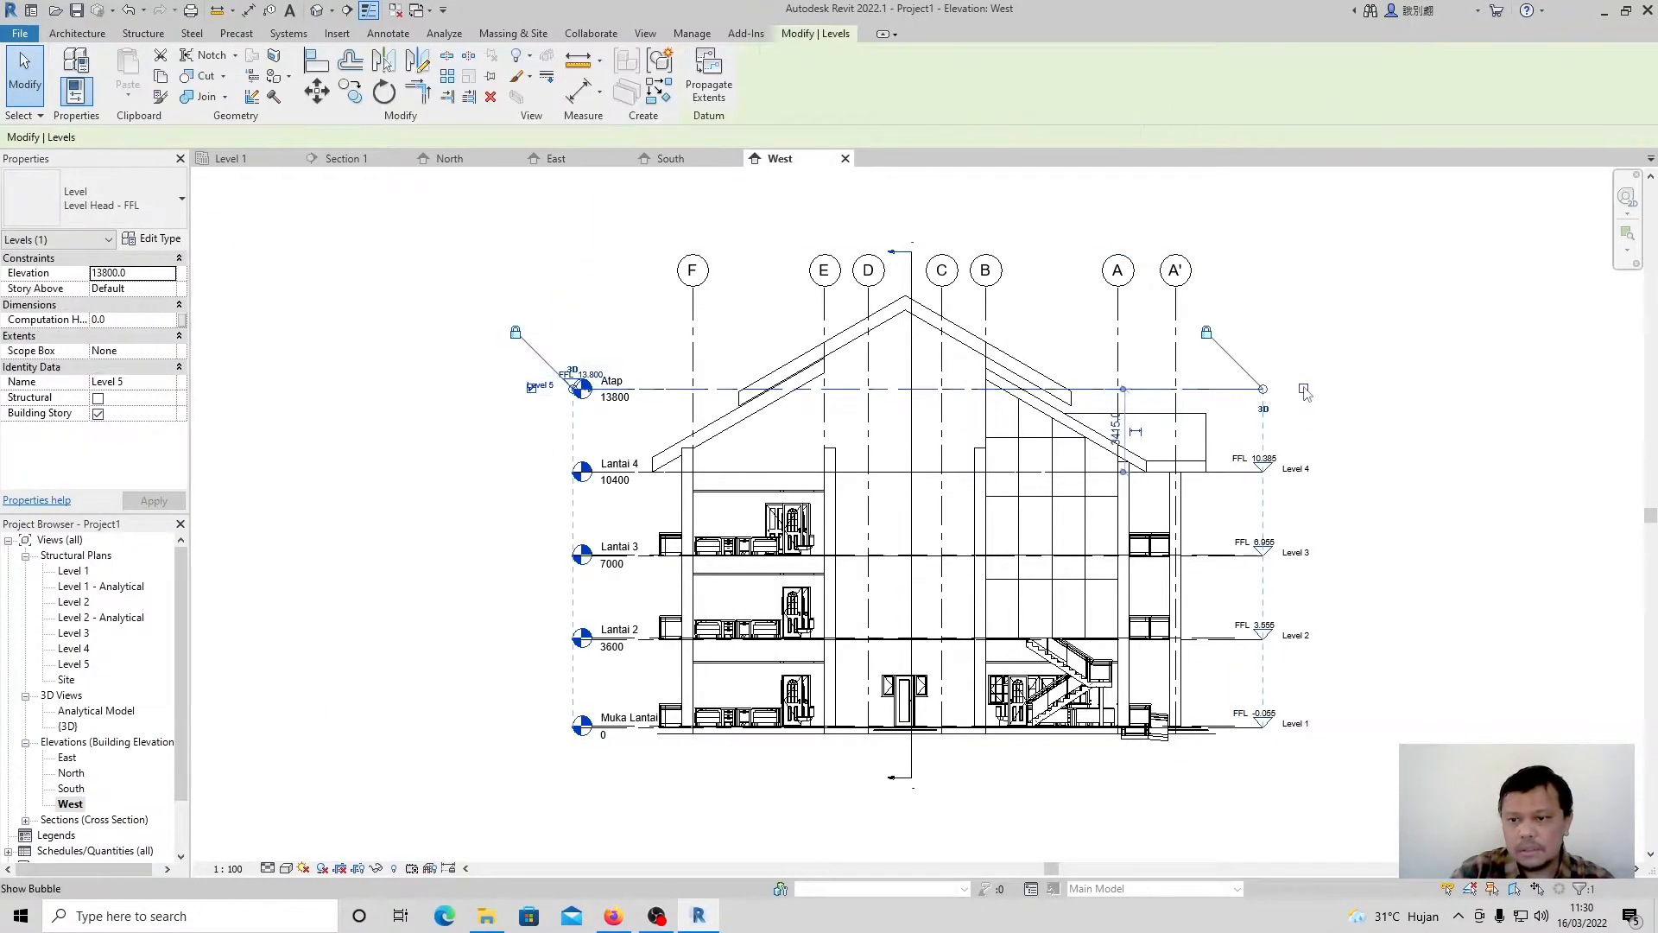
left_click(513, 507)
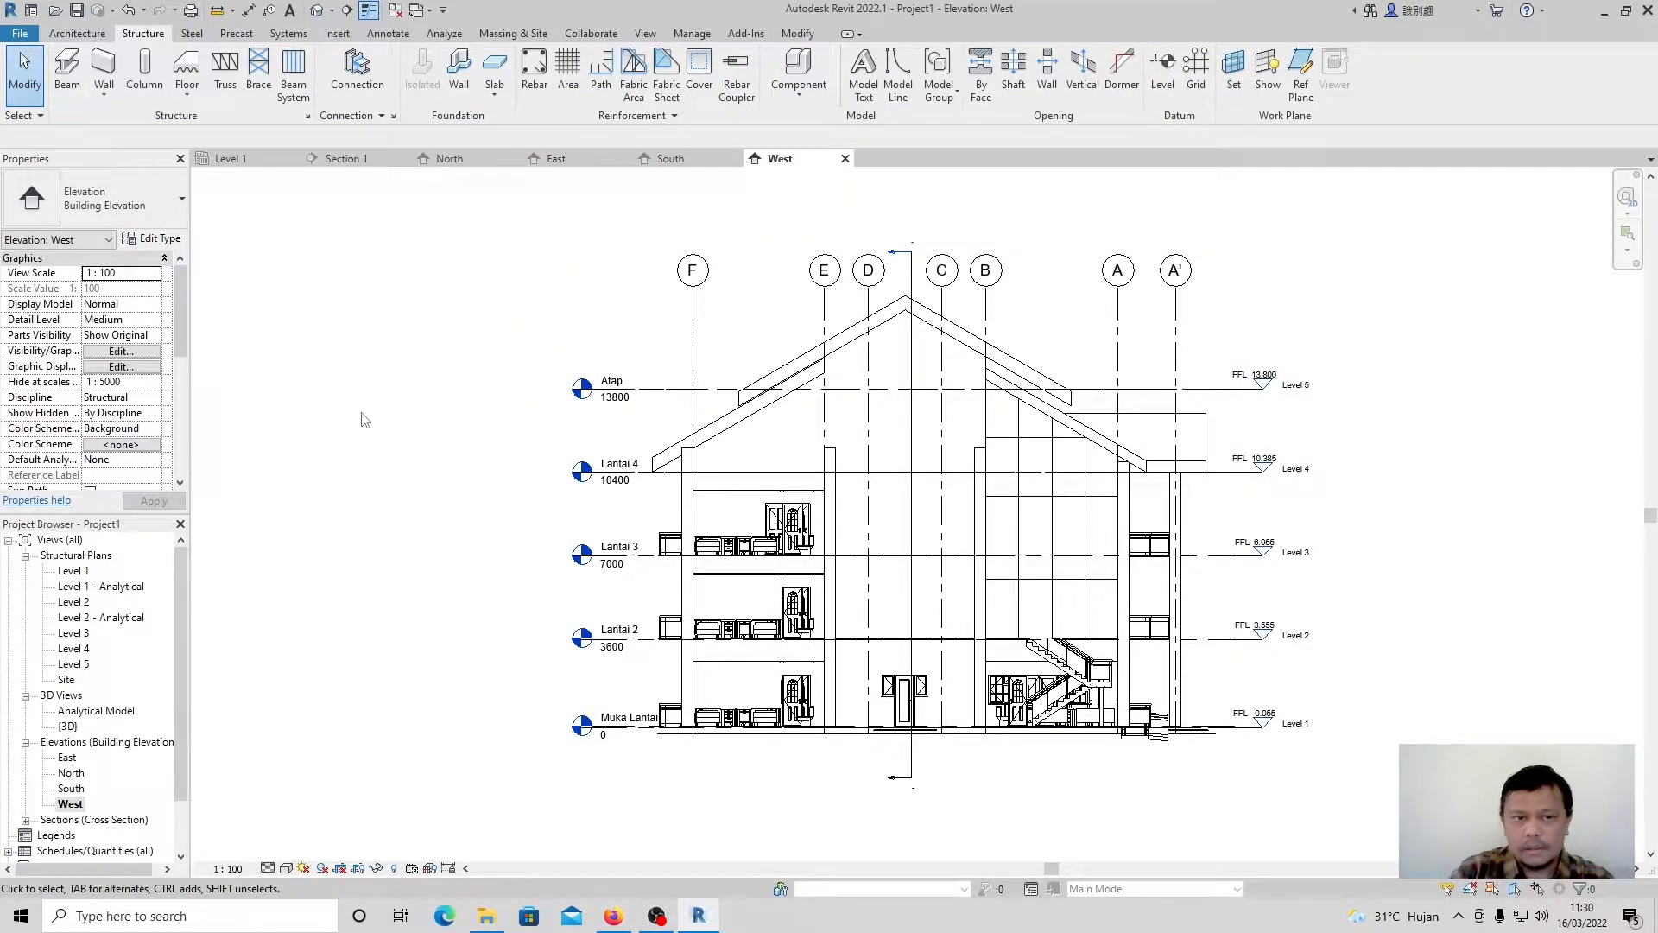
Close the Section 1 view.
left_click(346, 159)
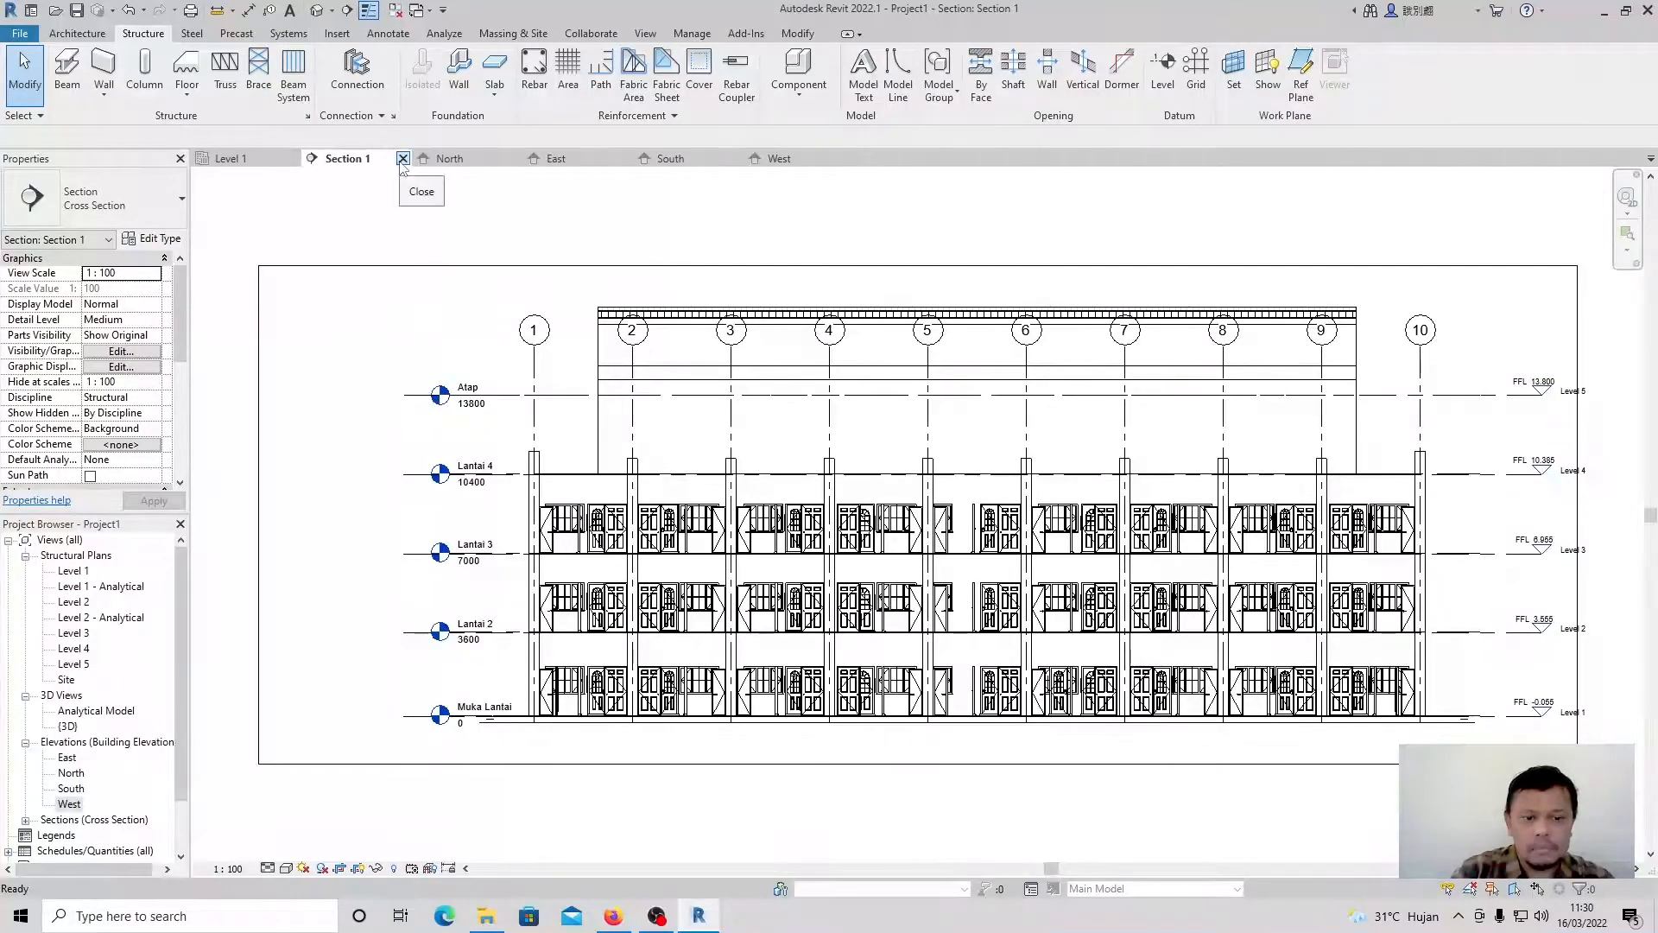
left_click(402, 158)
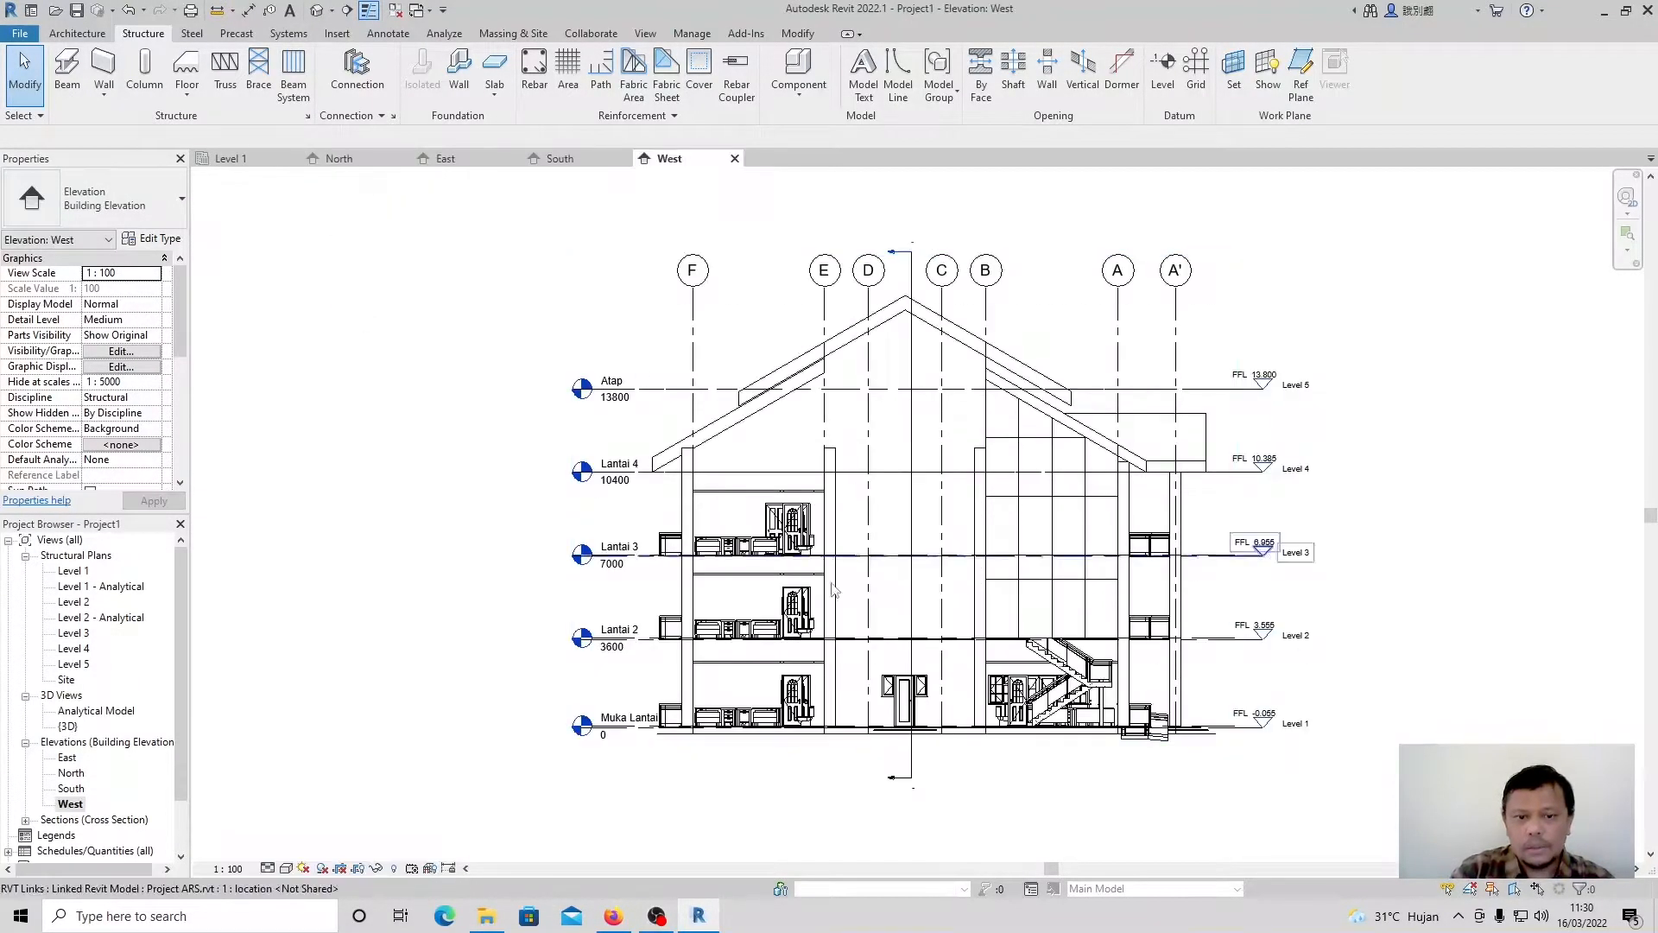
Delete the Section 1 cross section from the Level 1 plan.
left_click(230, 158)
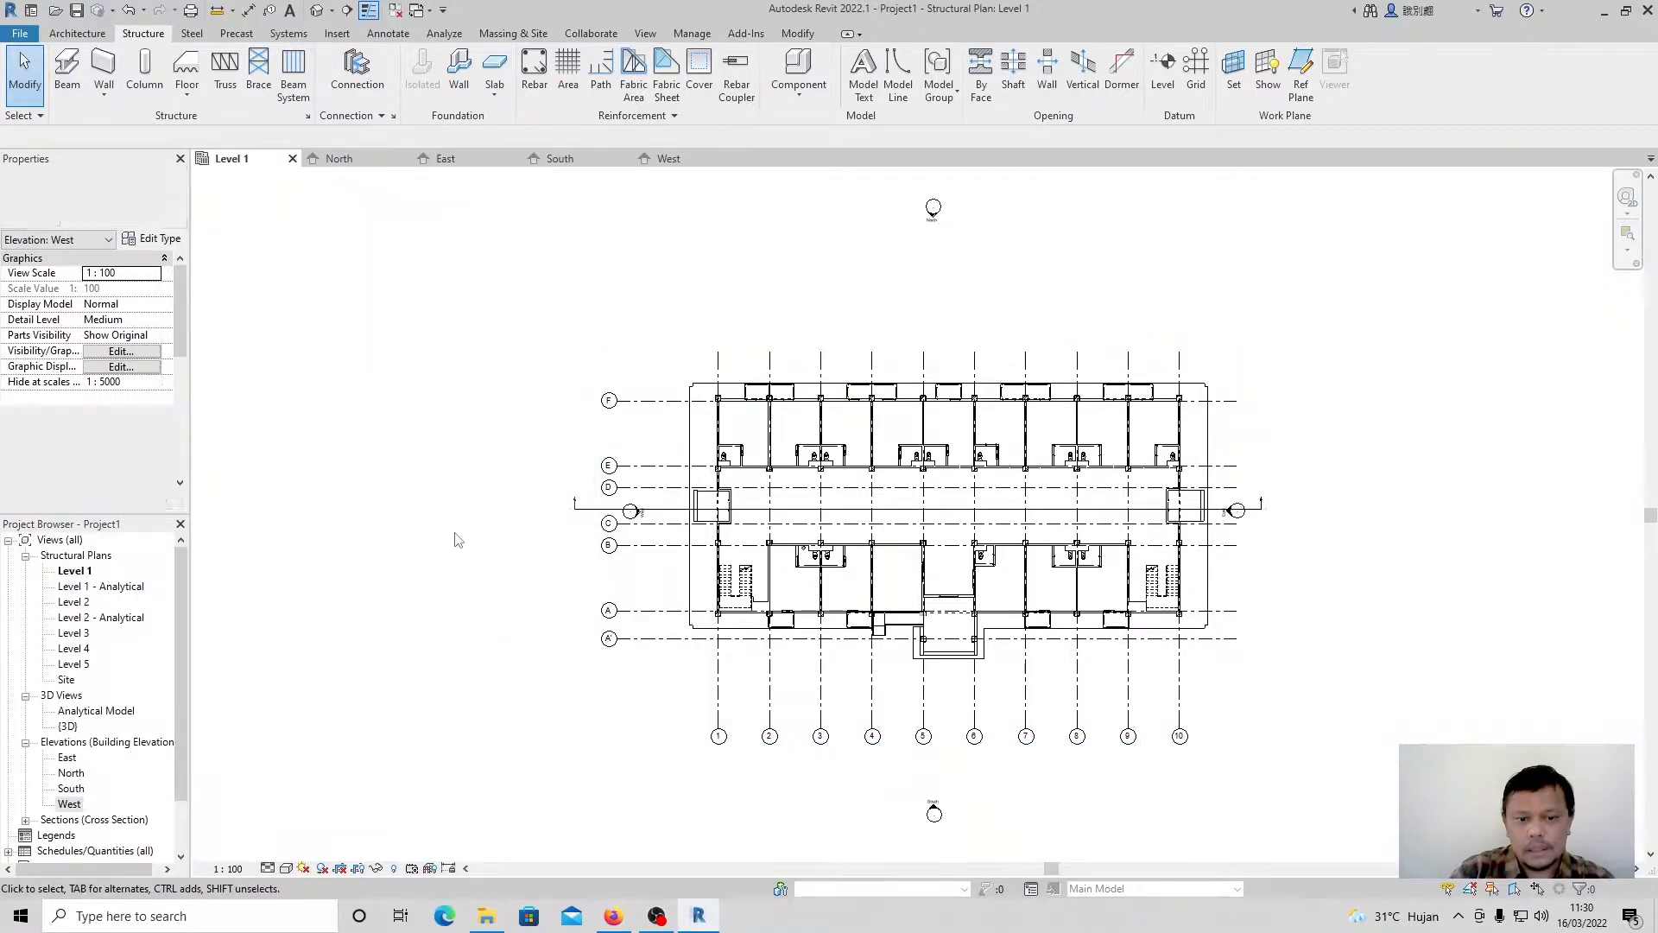
left_click(585, 516)
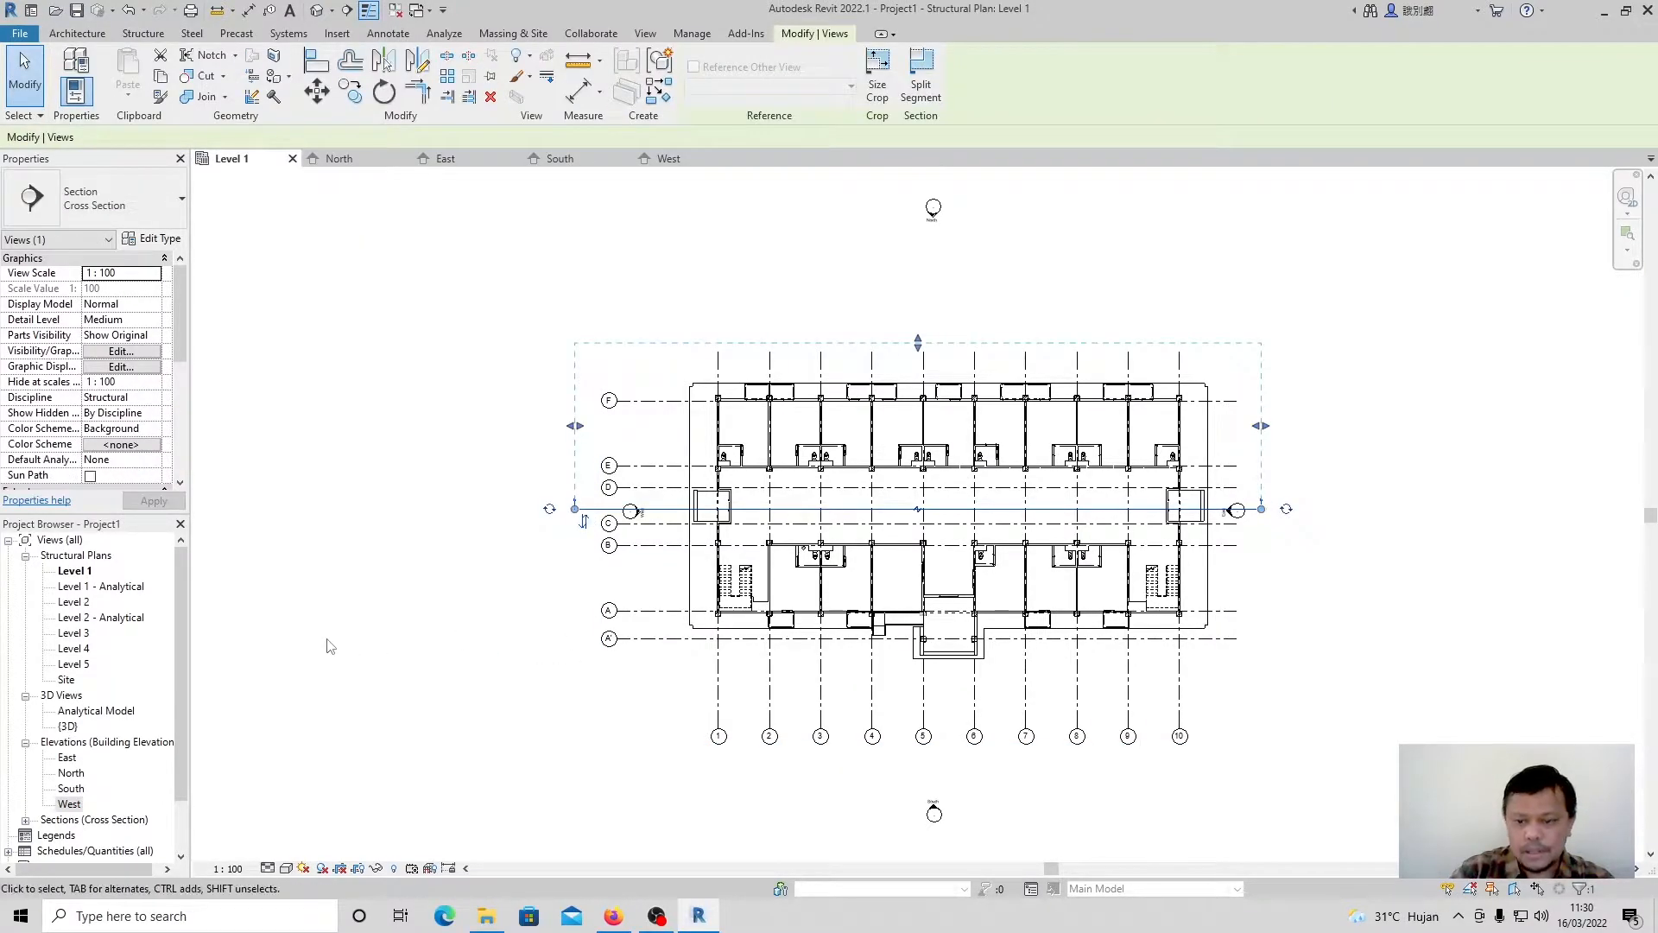
key("Delete")
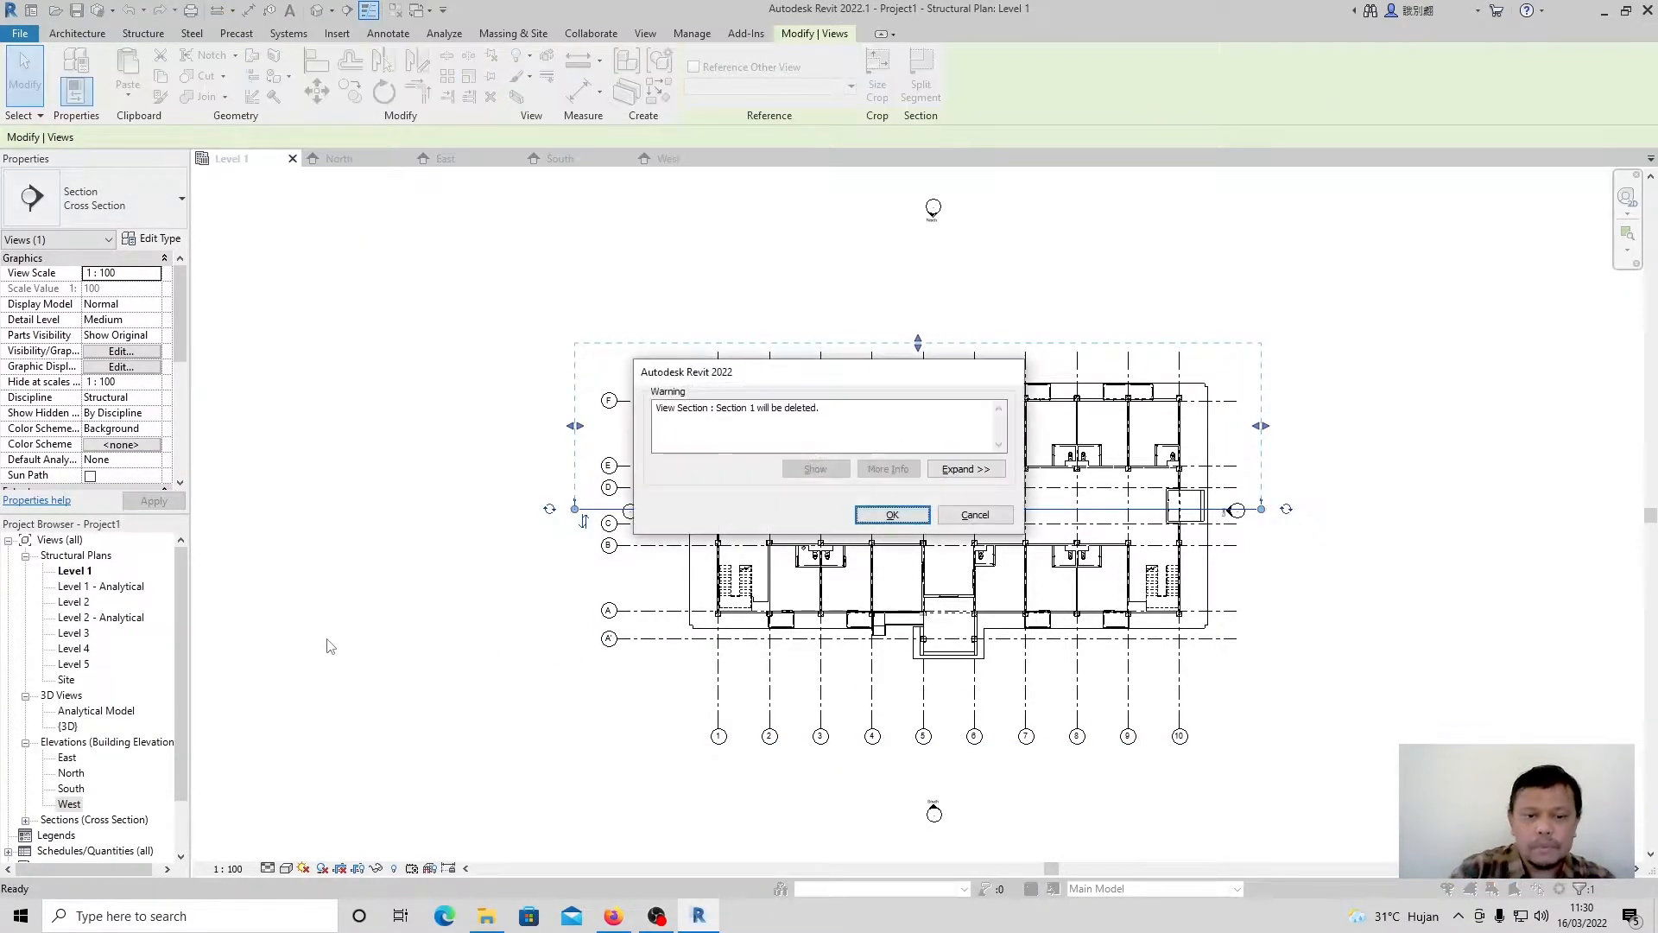
left_click(891, 516)
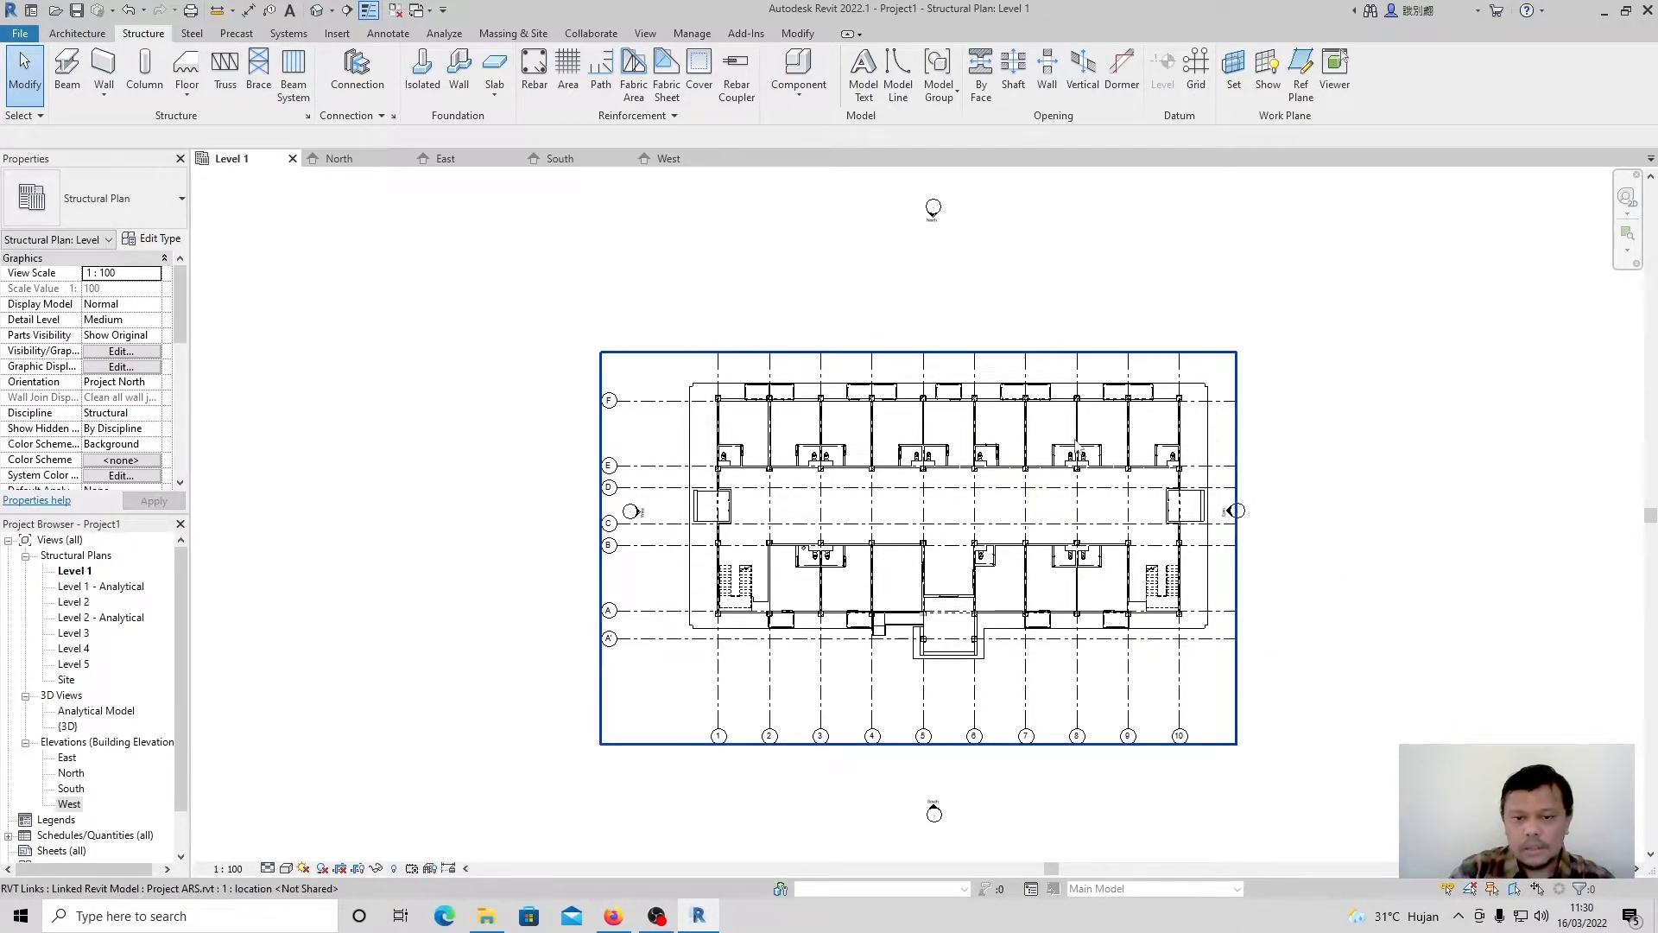
Draw a vertical structural grid over the linked model's grid 1, from its upper endpoint to just short of the linked bubble.
scroll(1076, 435, "up", 2)
scroll(903, 441, "down", 2)
scroll(872, 471, "up", 2)
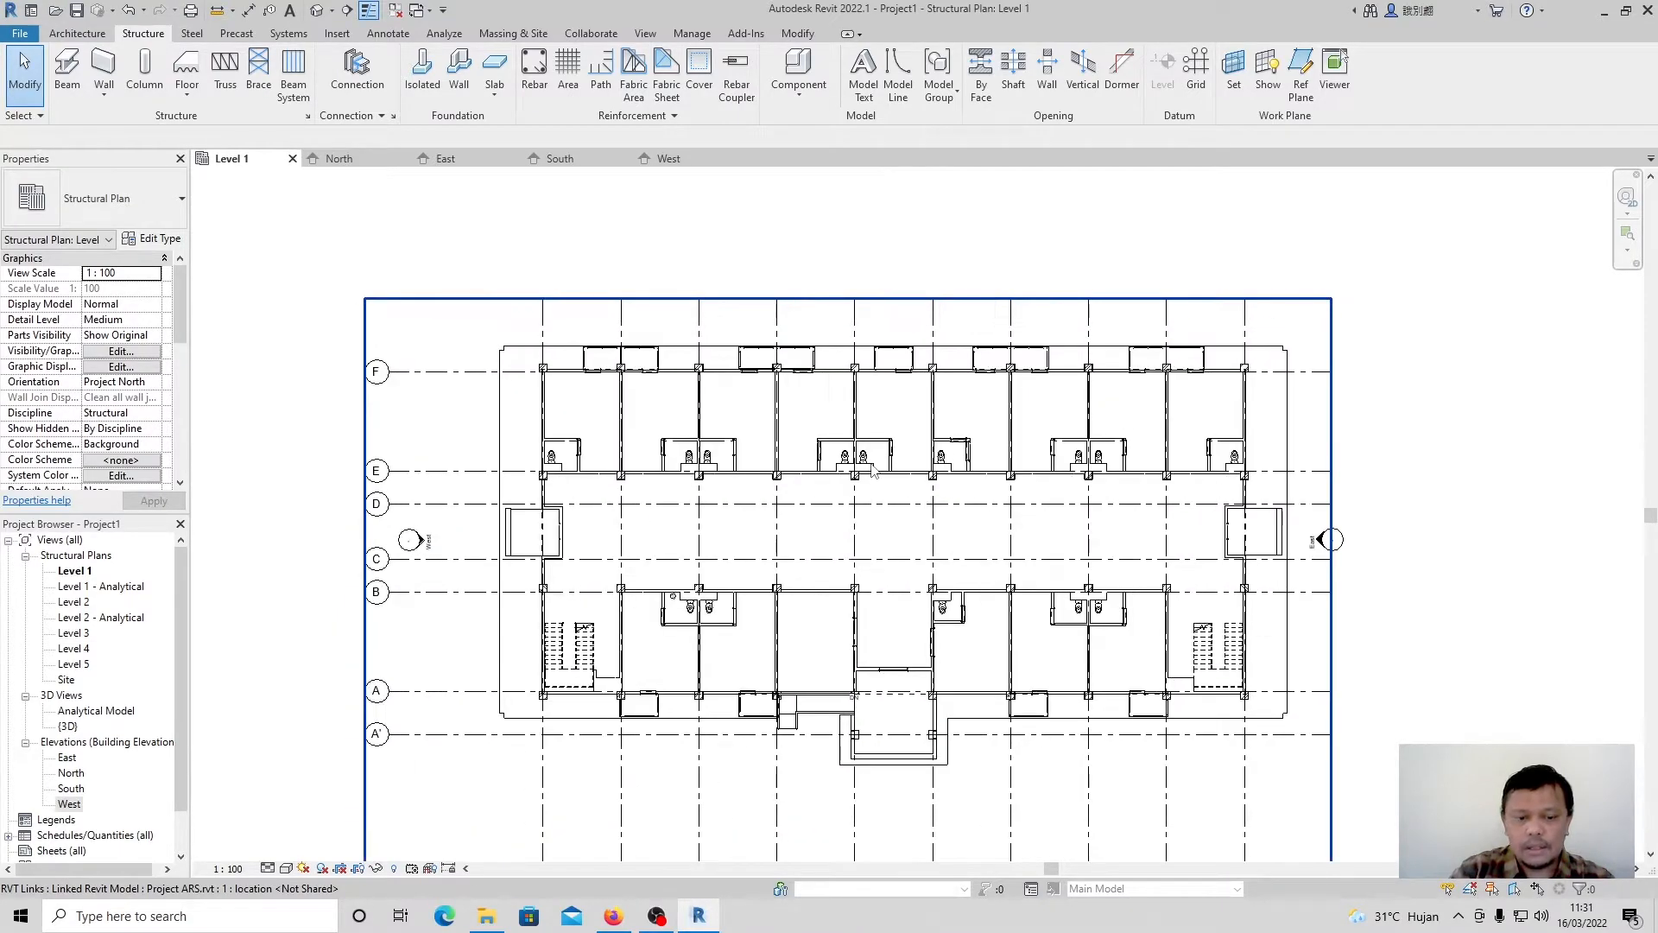
scroll(559, 553, "down", 1)
scroll(563, 532, "up", 2)
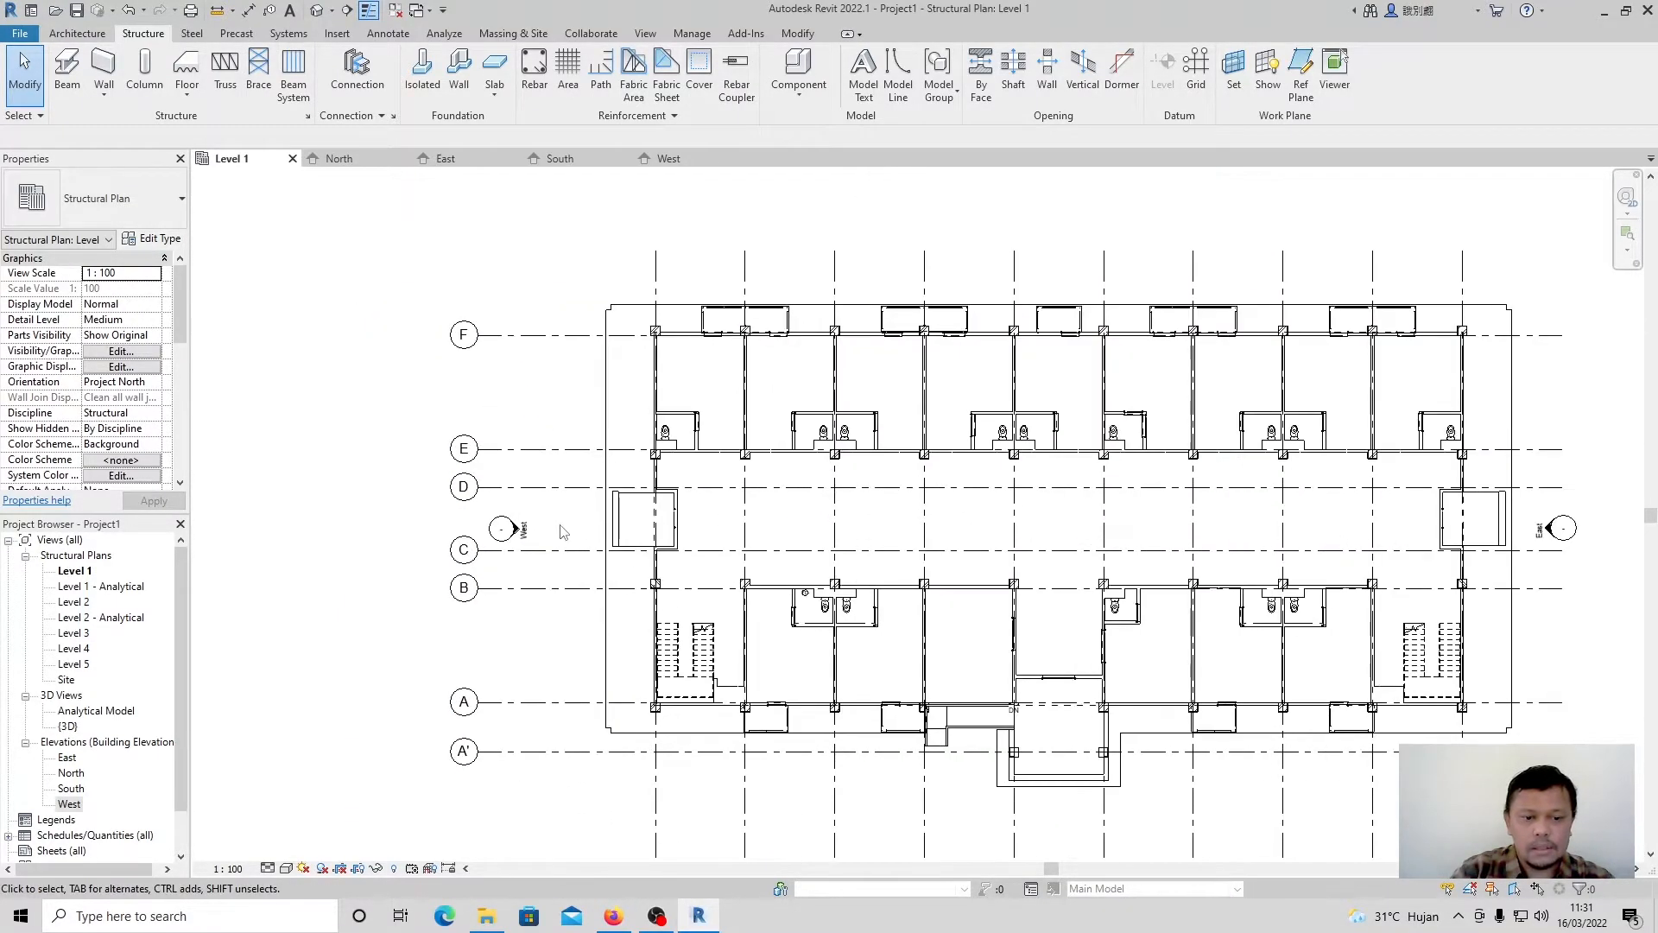
scroll(557, 484, "down", 1)
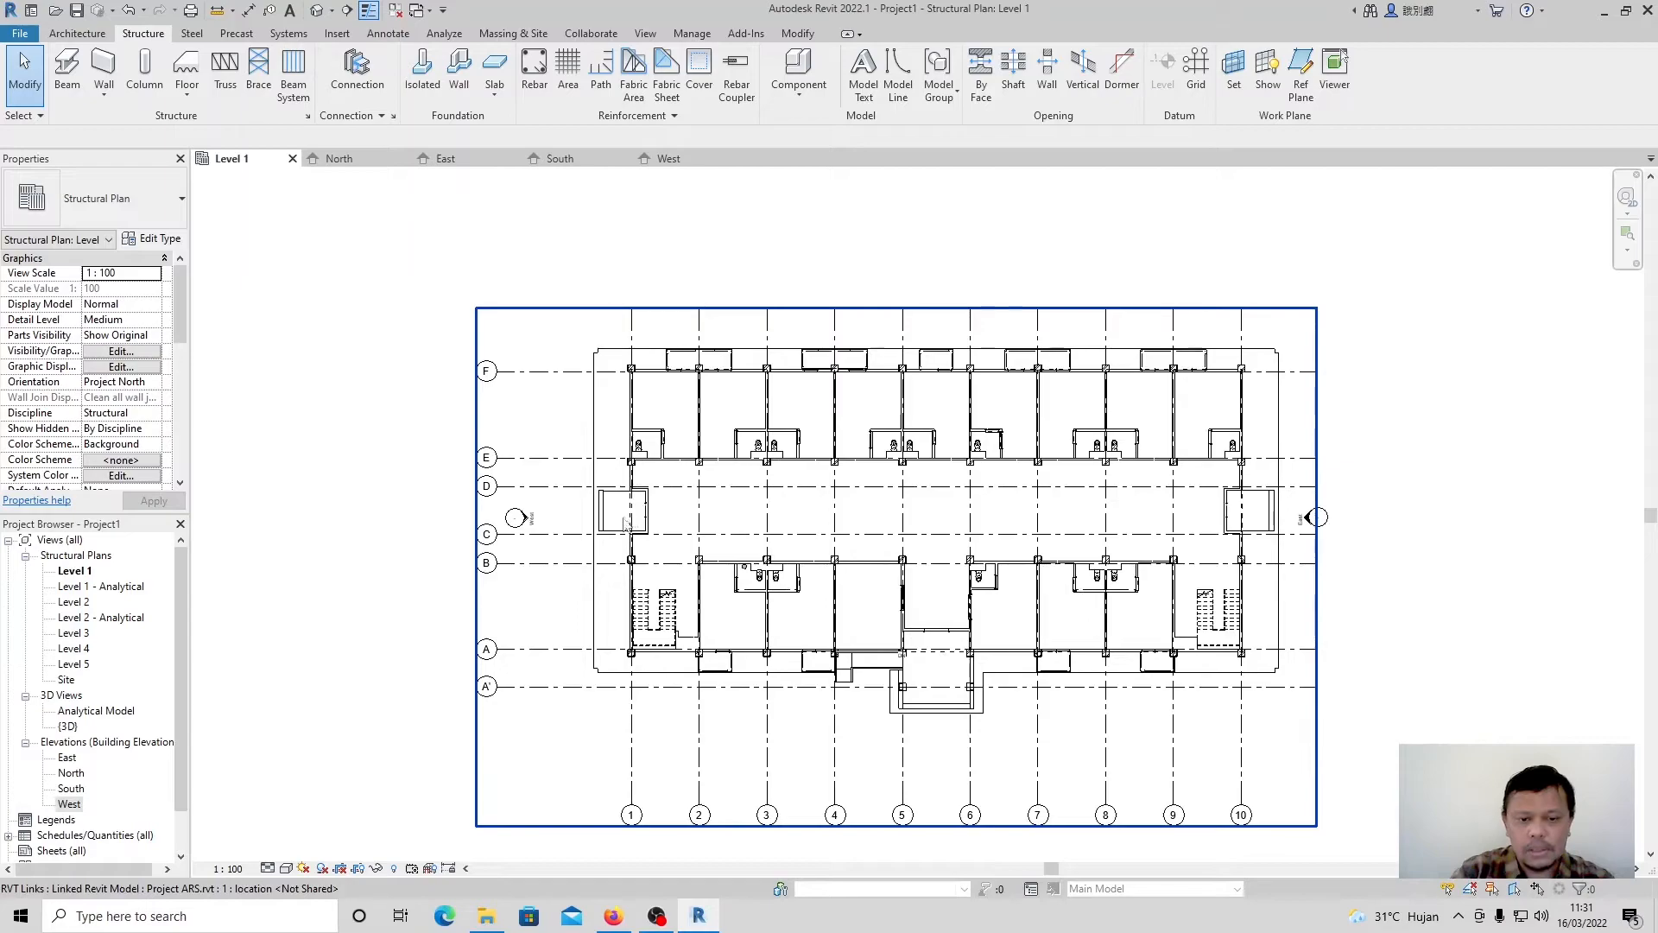
scroll(617, 523, "up", 1)
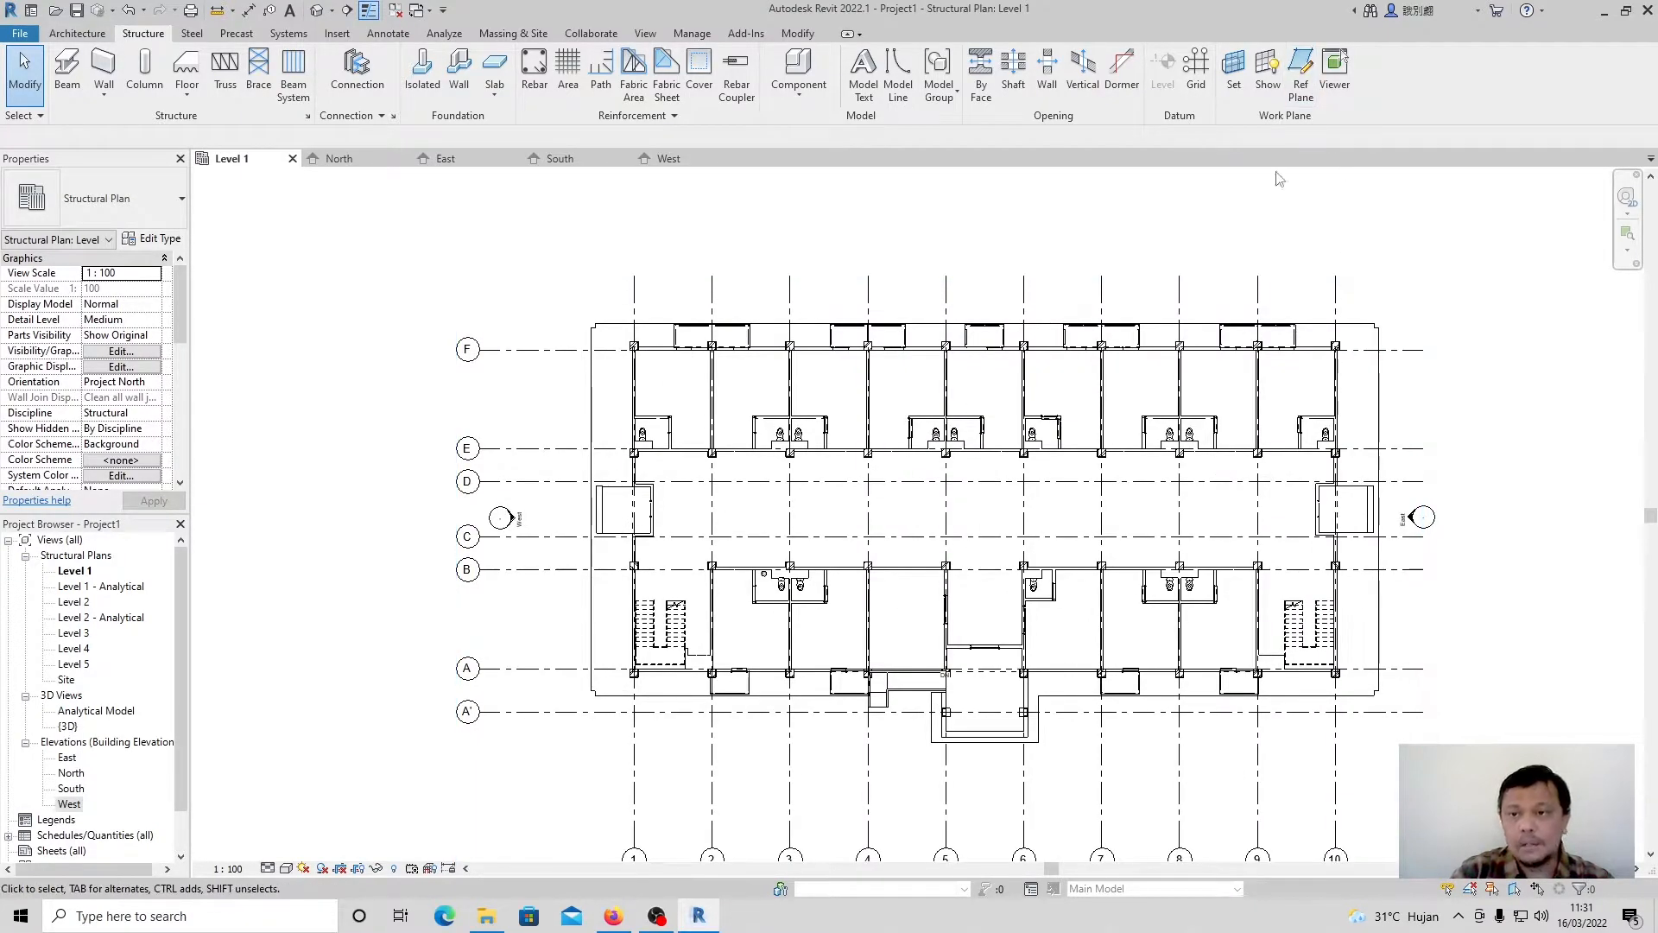
left_click(1196, 69)
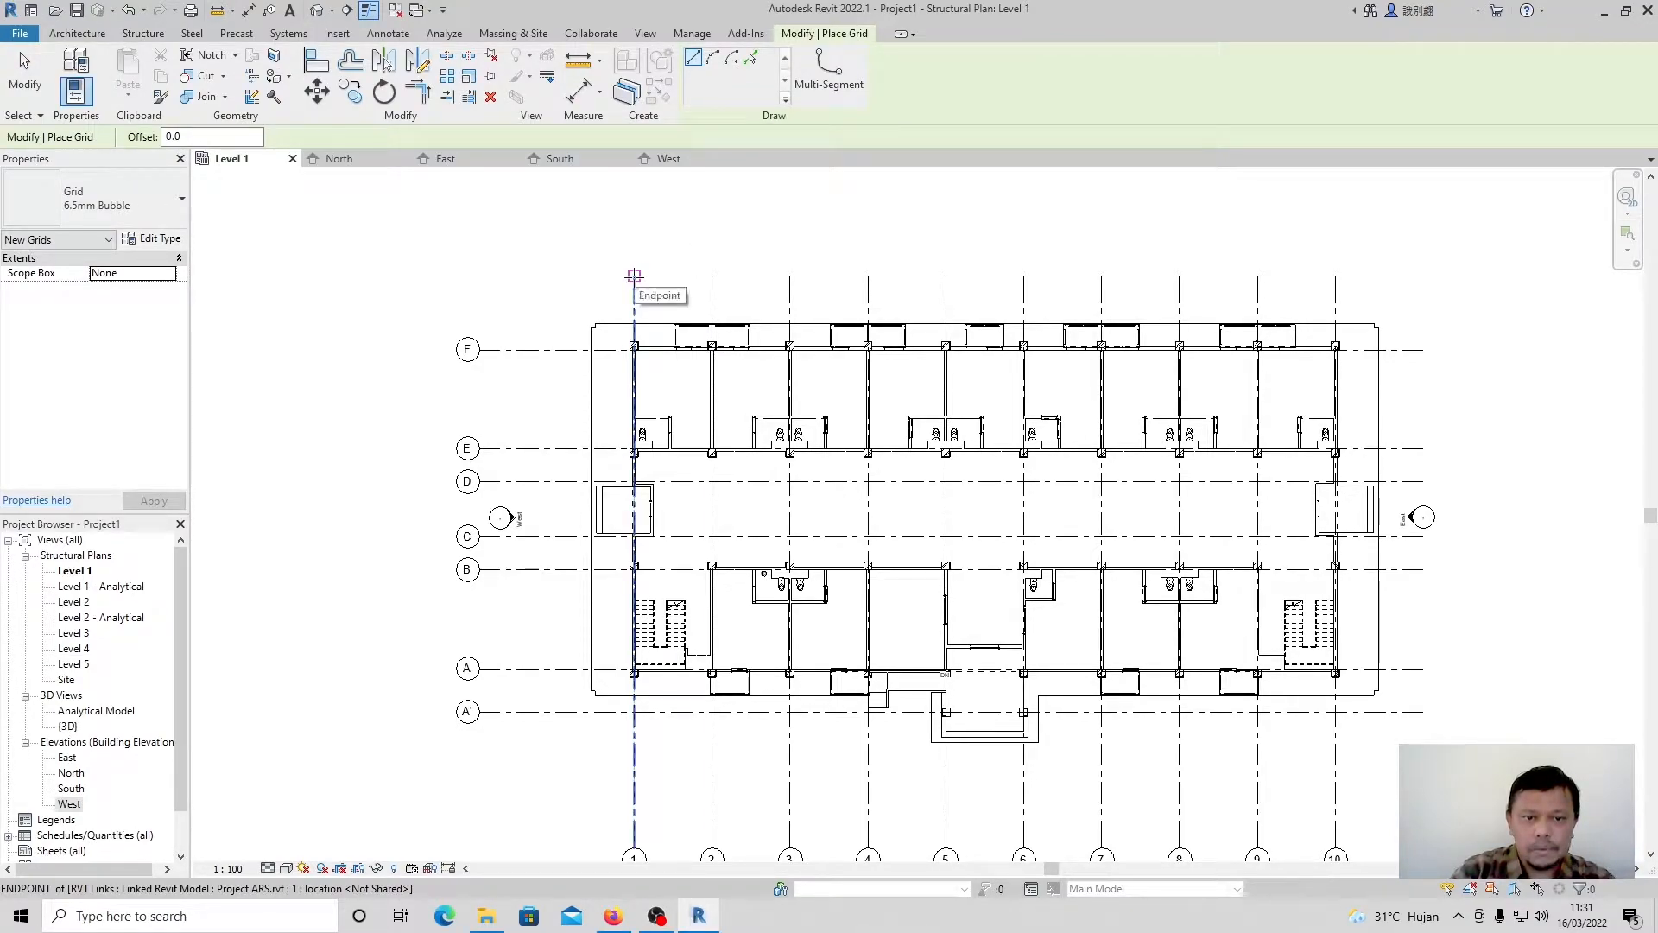
left_click(634, 275)
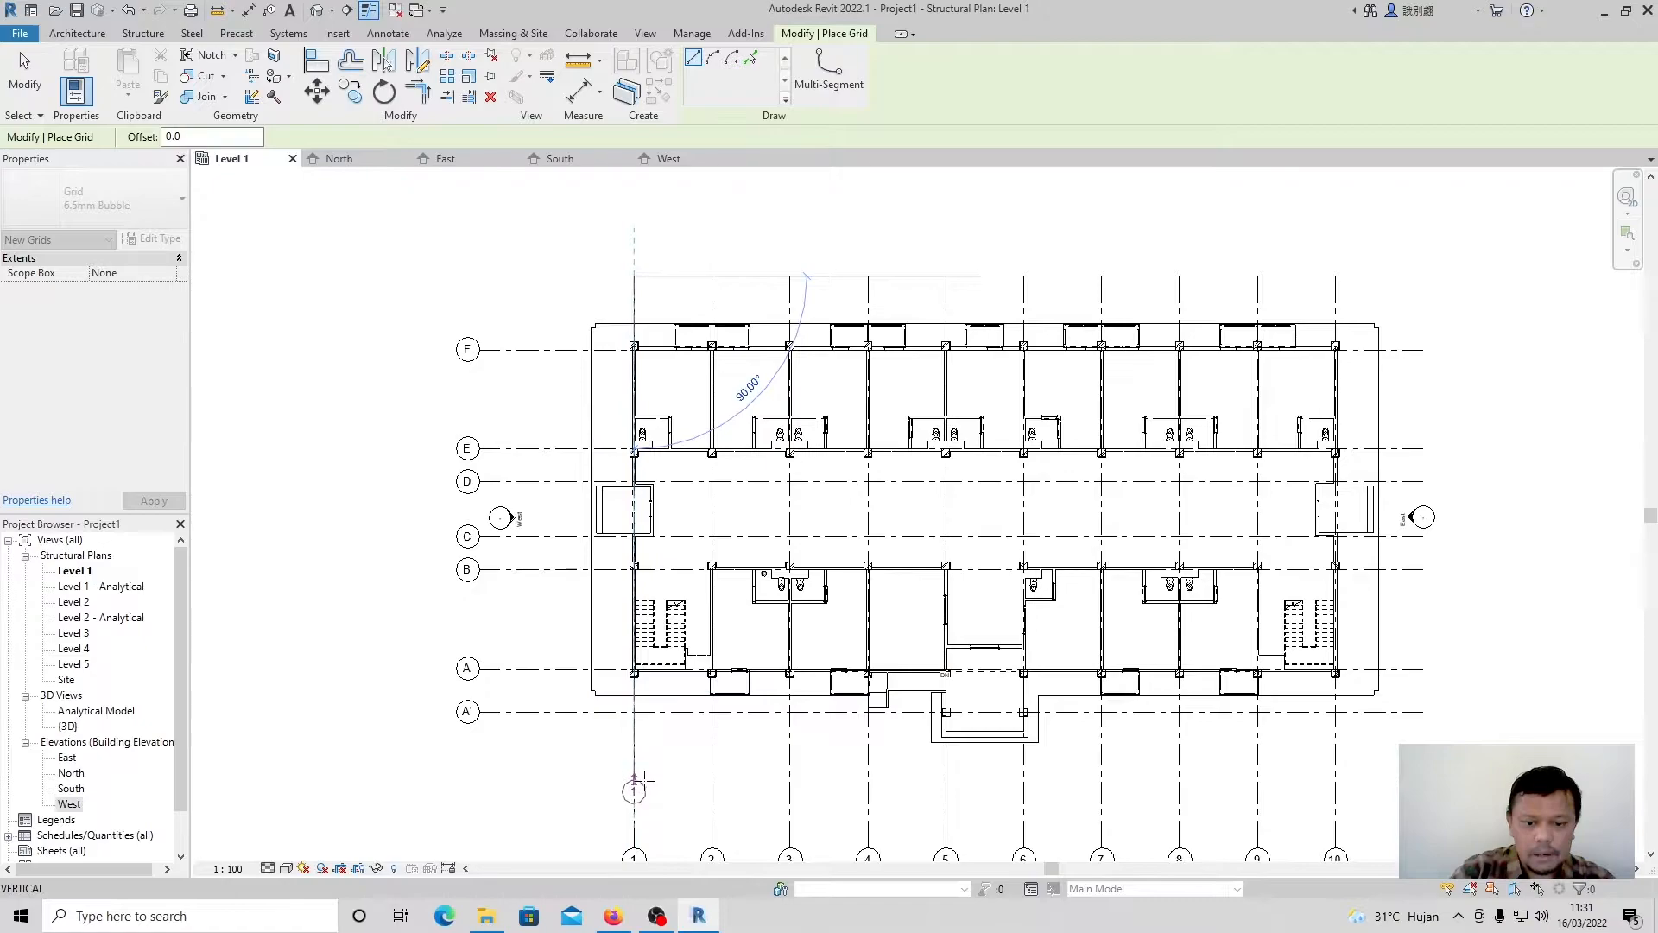
left_click(644, 783)
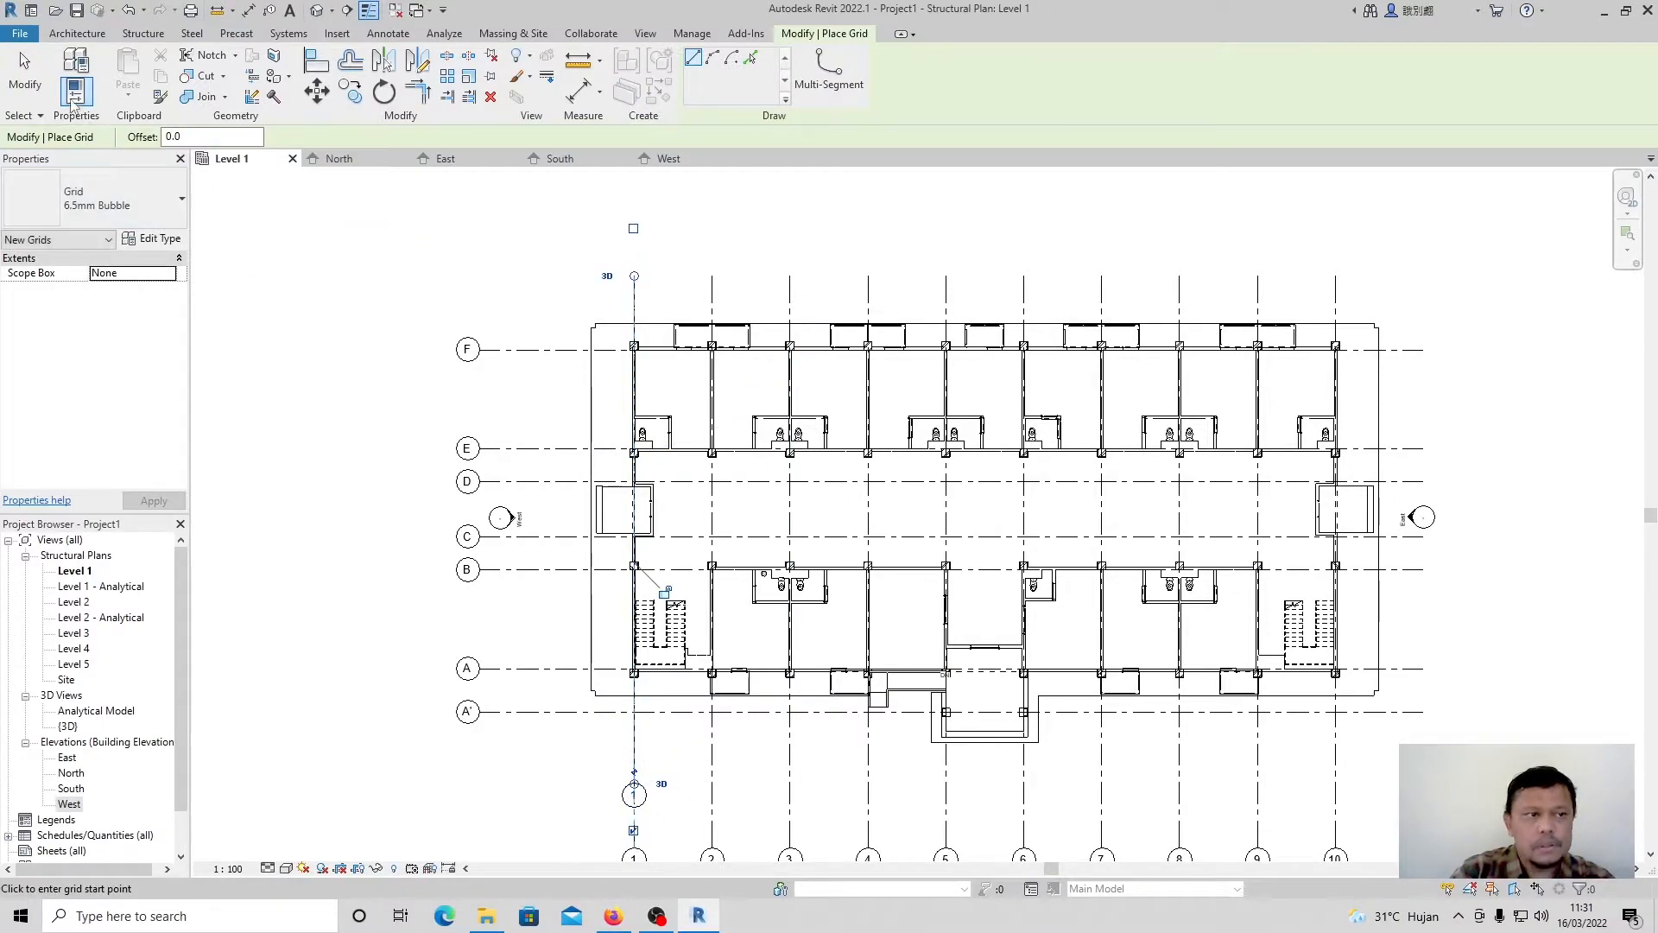
left_click(32, 83)
Make constrained multiple copies of grid 1 onto the linked model's grids 2 through 10.
left_click(634, 782)
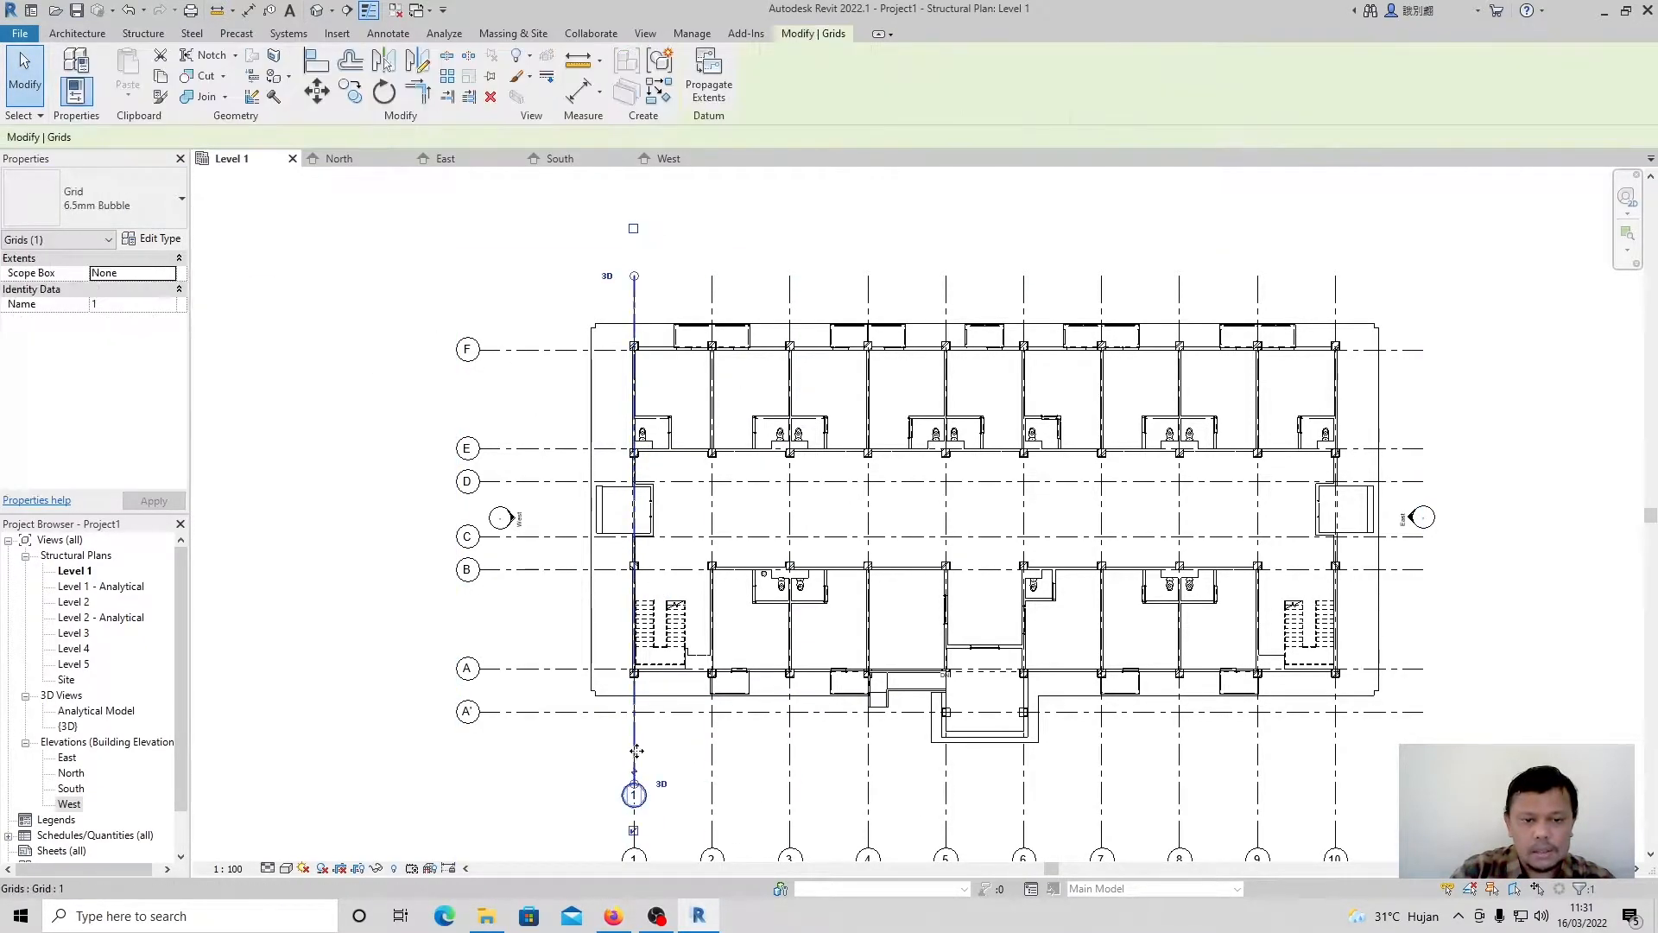
left_click(352, 94)
left_click(104, 138)
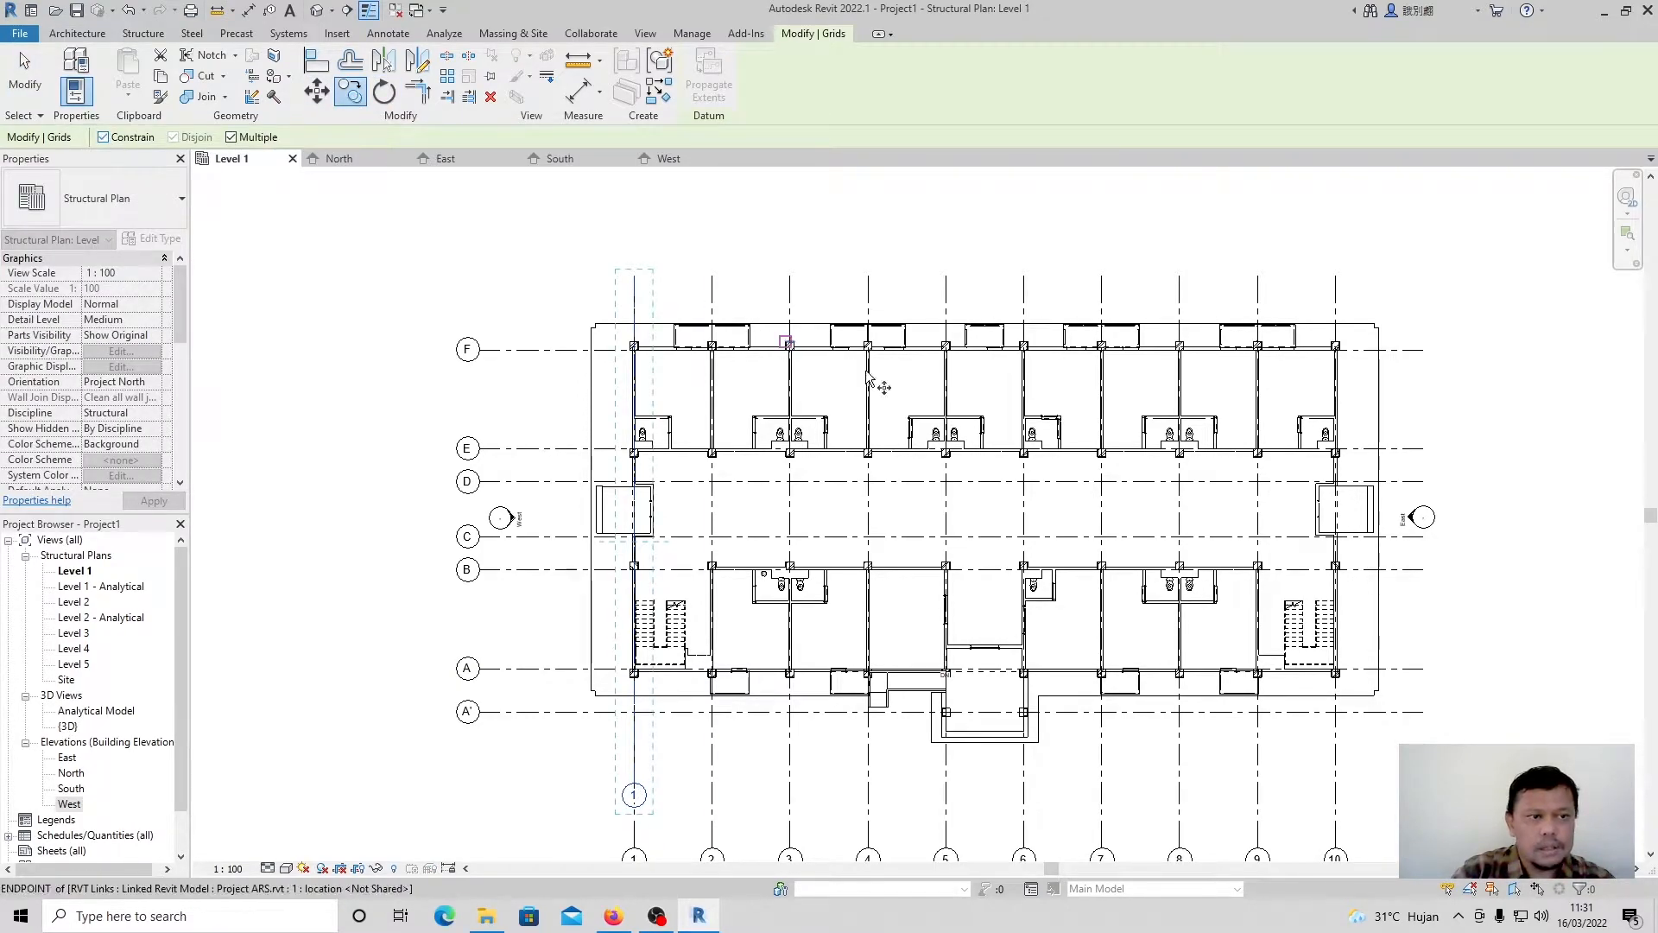
left_click(634, 277)
left_click(713, 280)
left_click(790, 280)
left_click(868, 281)
left_click(945, 281)
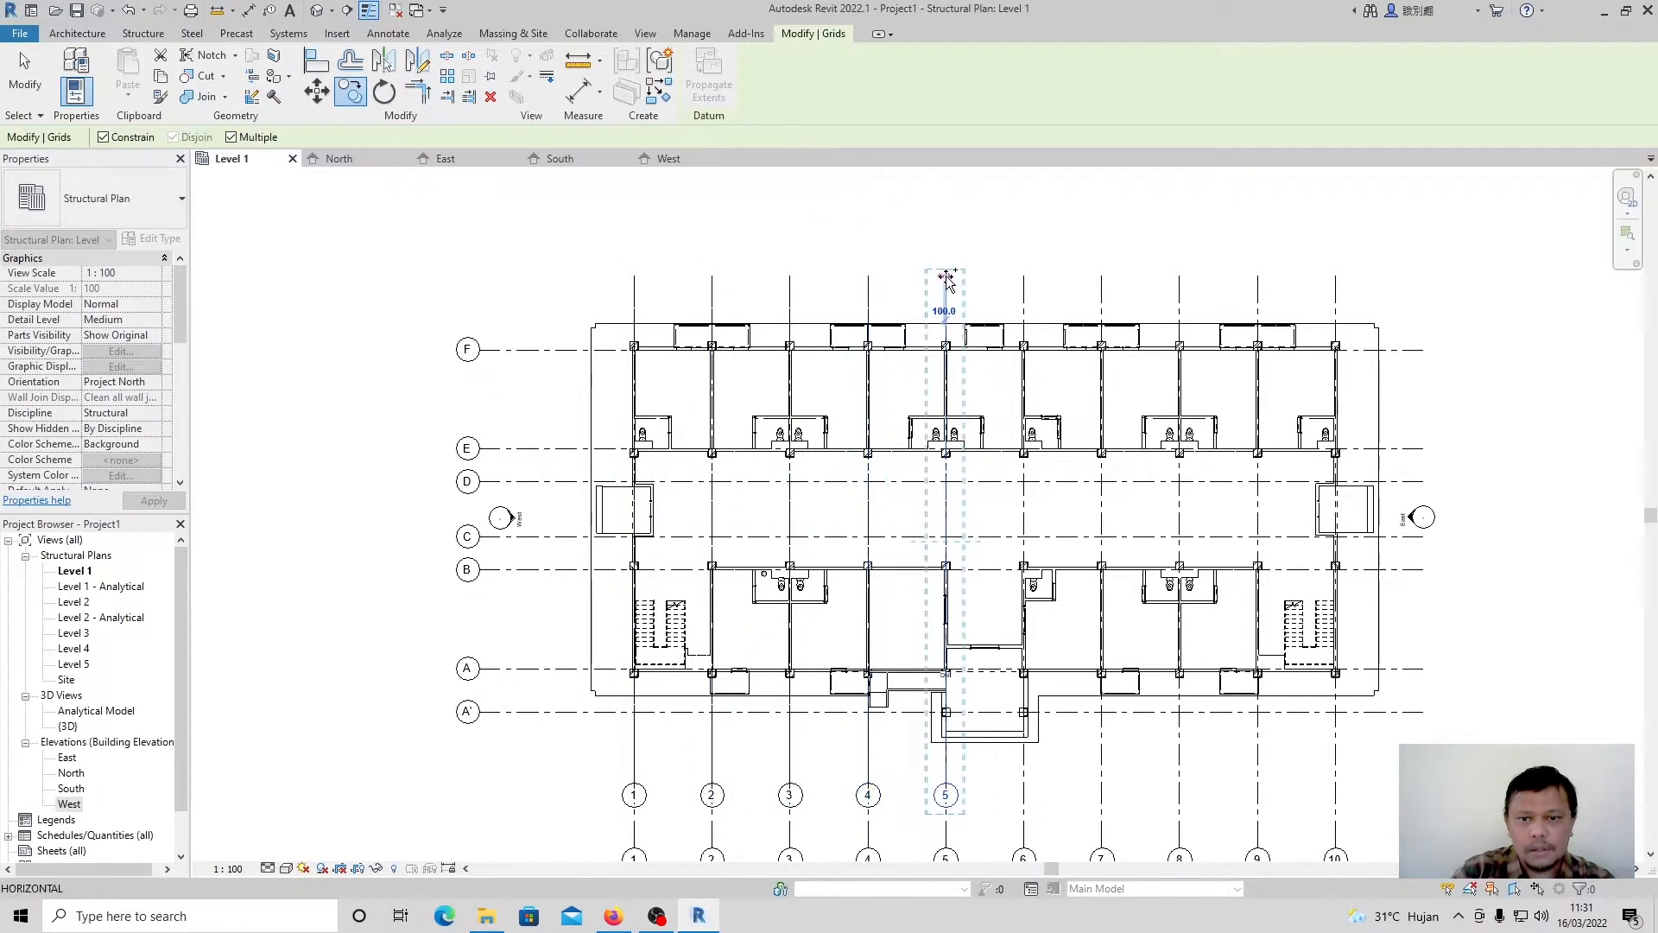
left_click(1023, 281)
left_click(1101, 281)
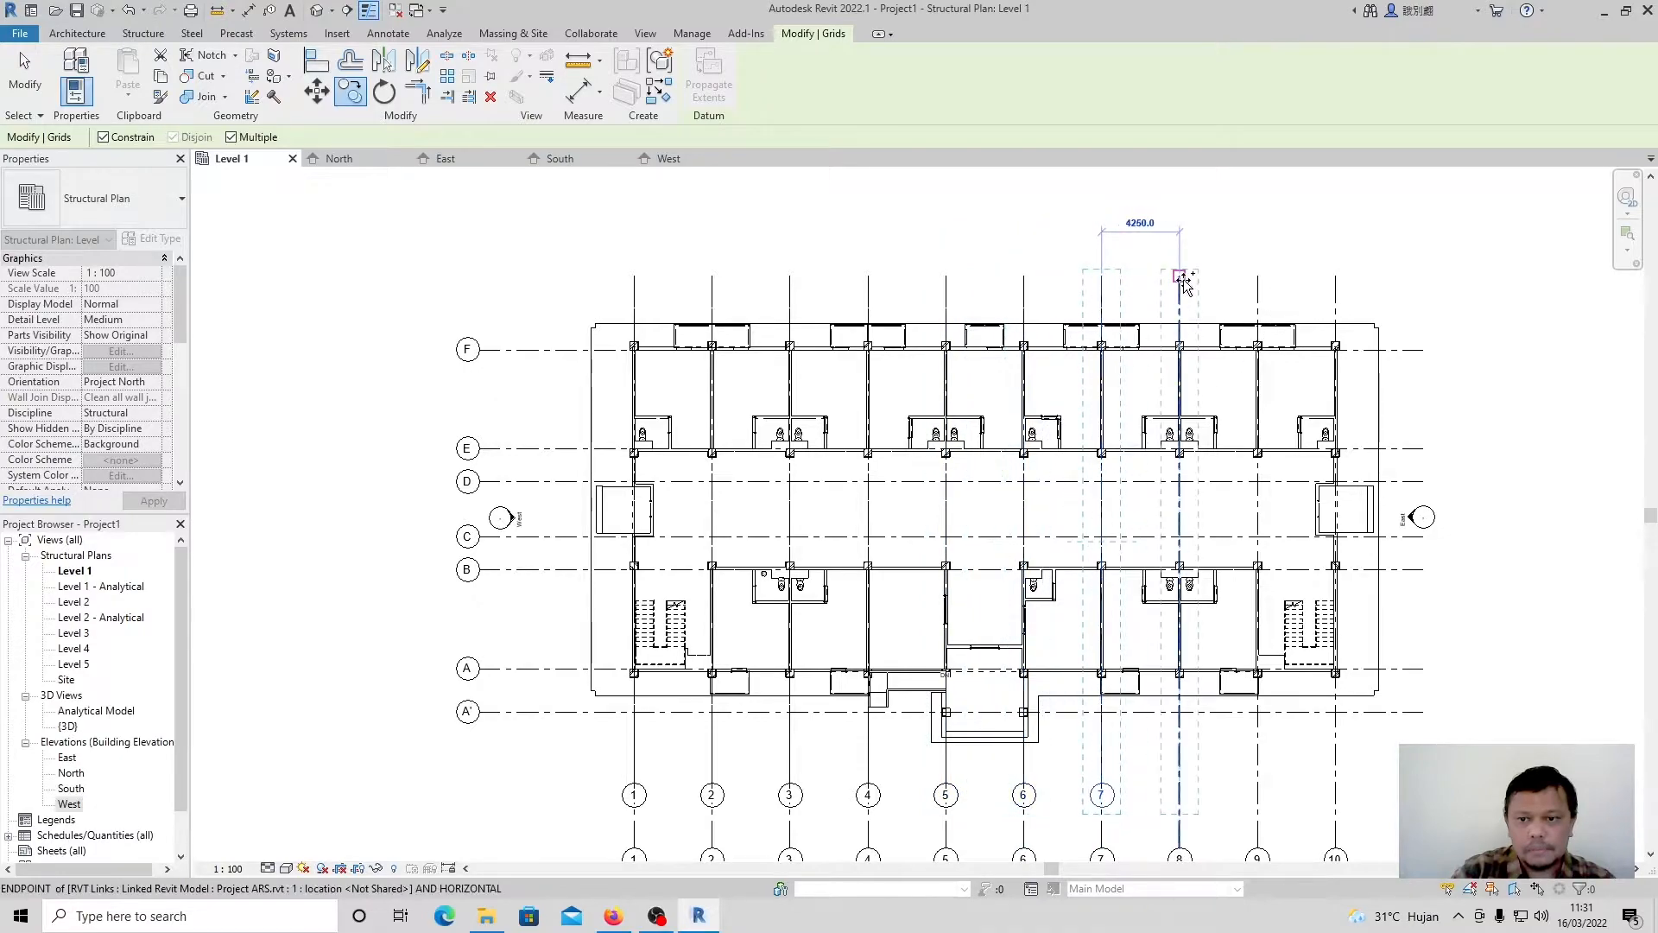
left_click(1179, 281)
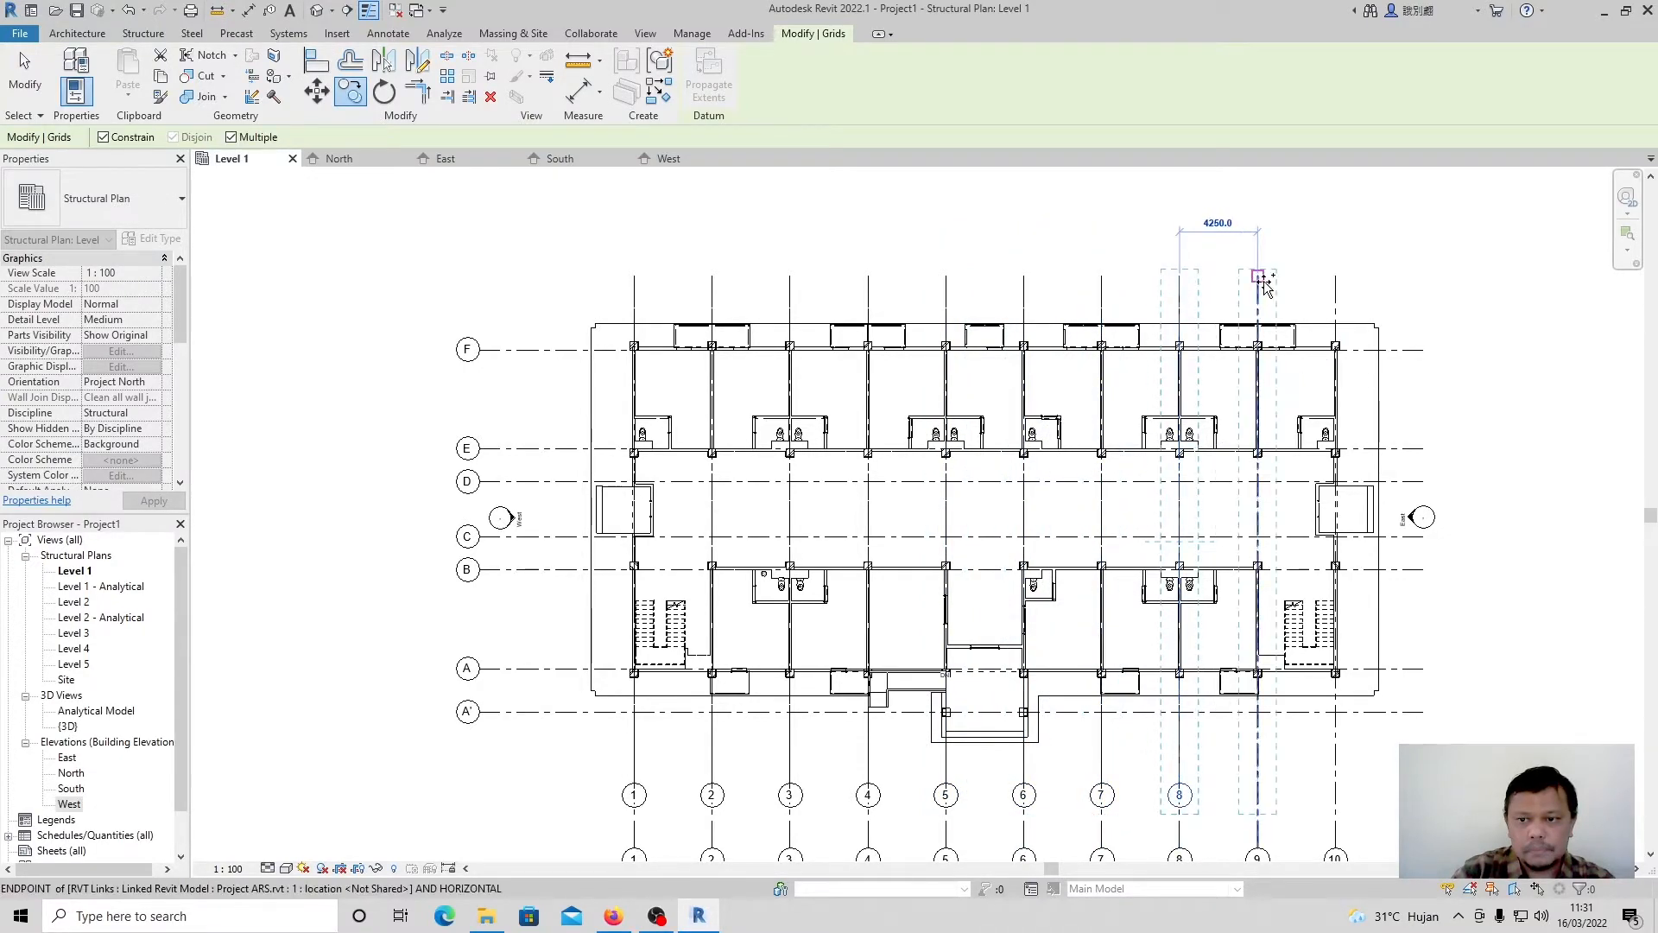
left_click(1335, 280)
key("Escape")
key("Escape")
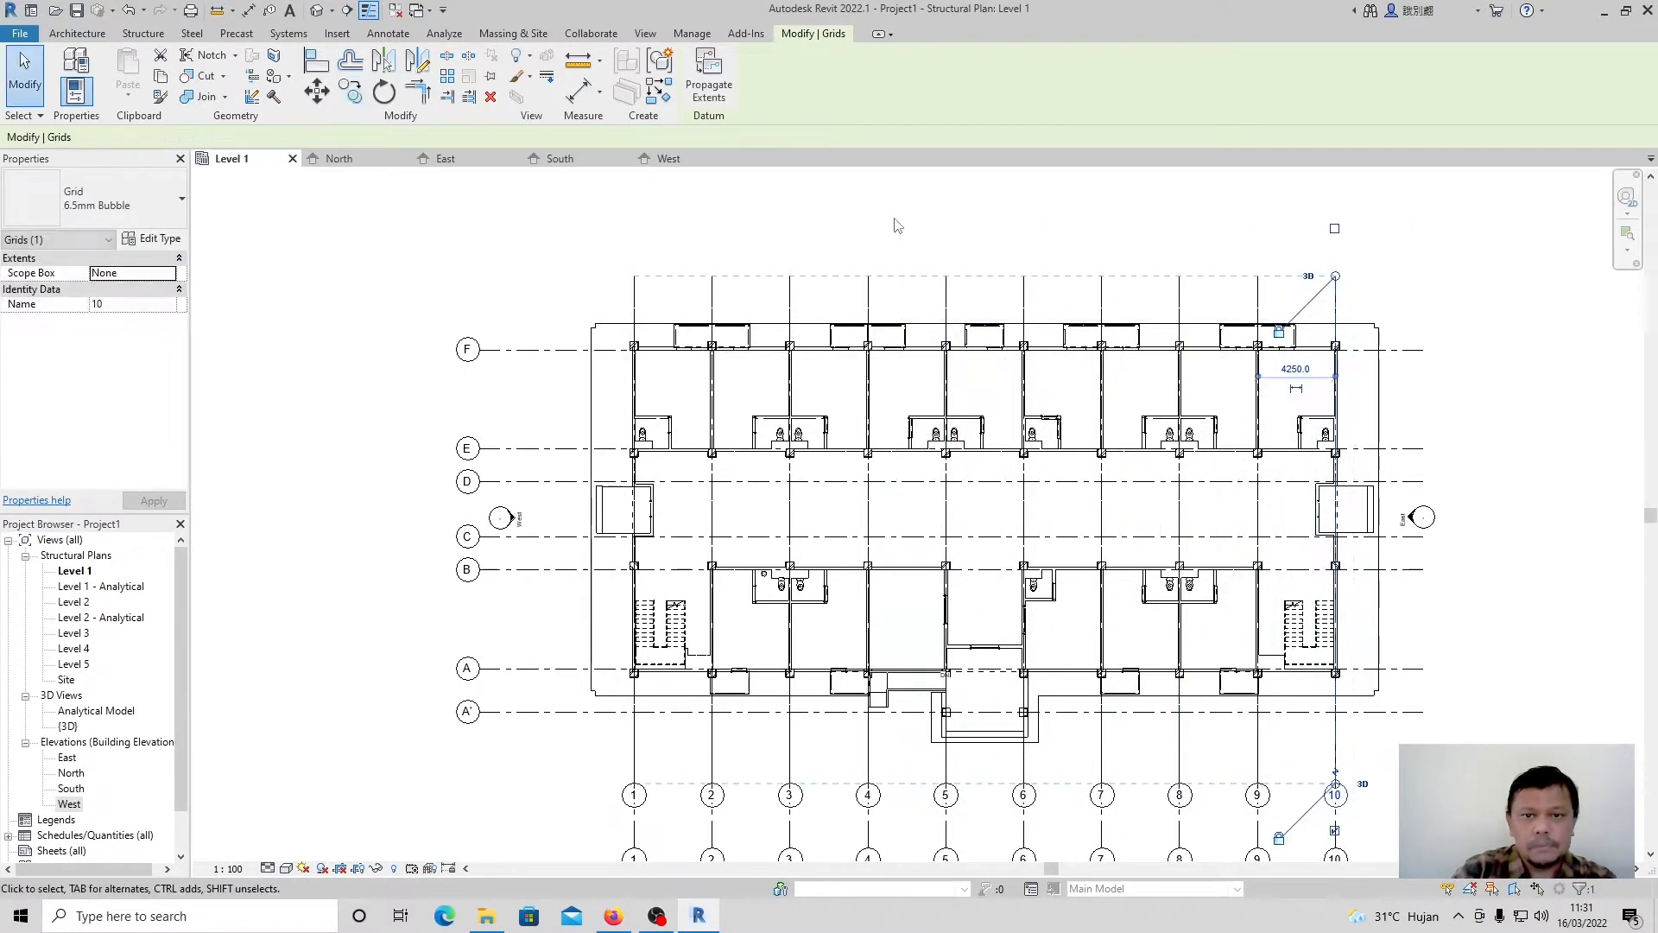
Draw a horizontal structural grid over the linked model's grid A, from its grid 10 end to just short of the linked bubble.
left_click(1196, 68)
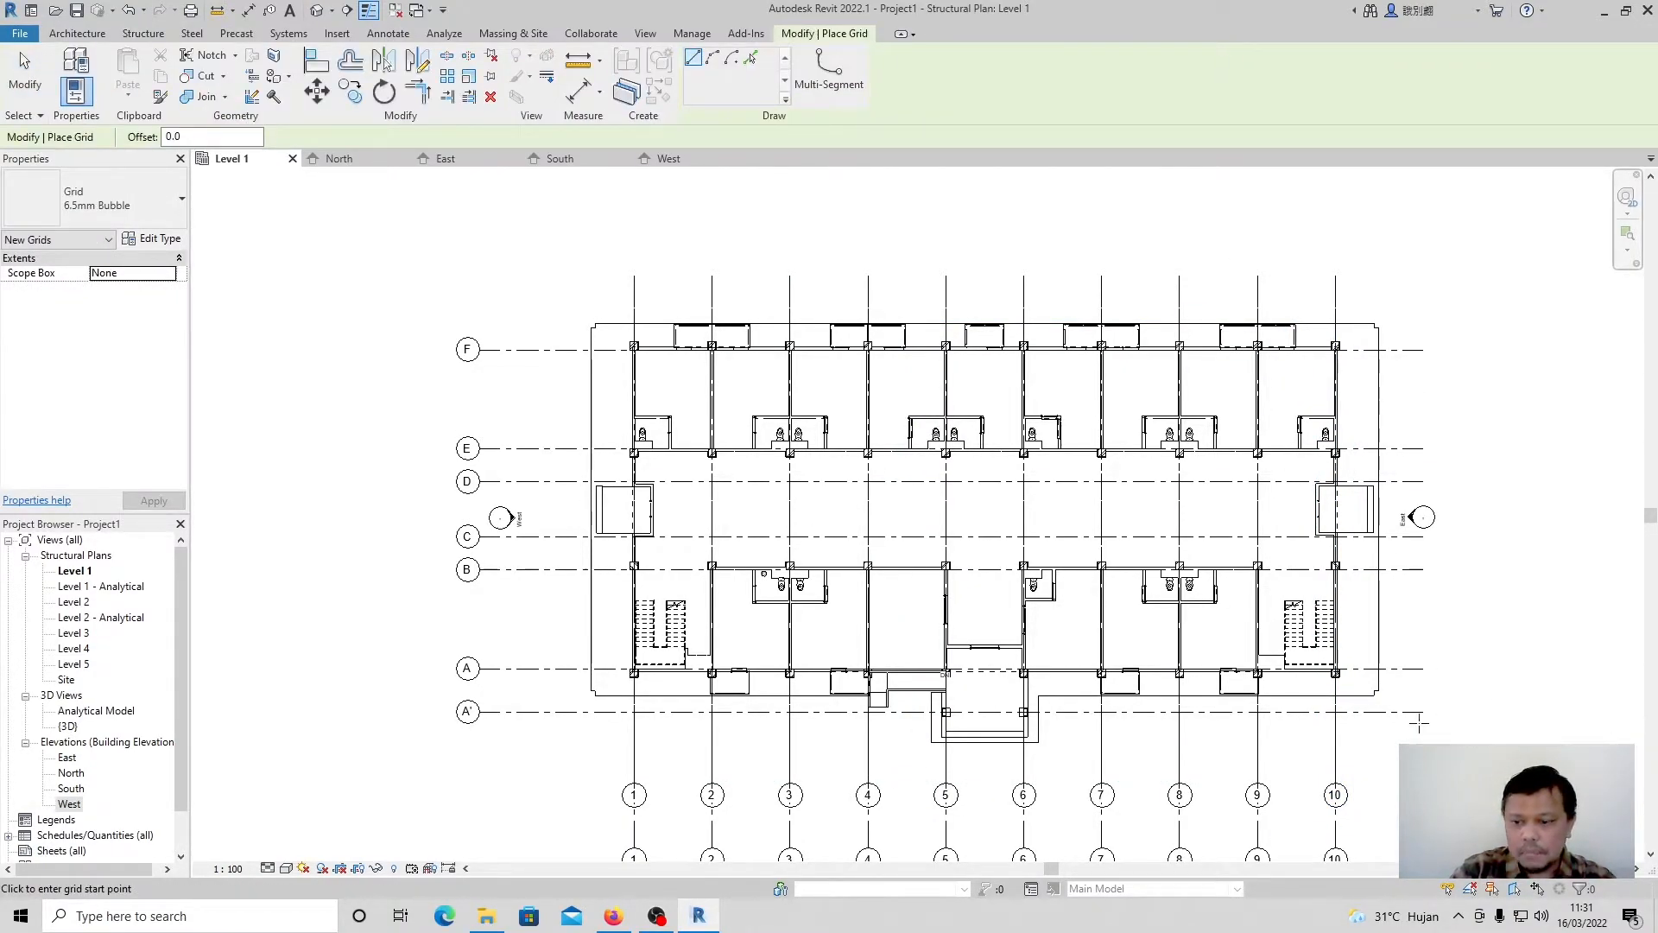
left_click(1422, 668)
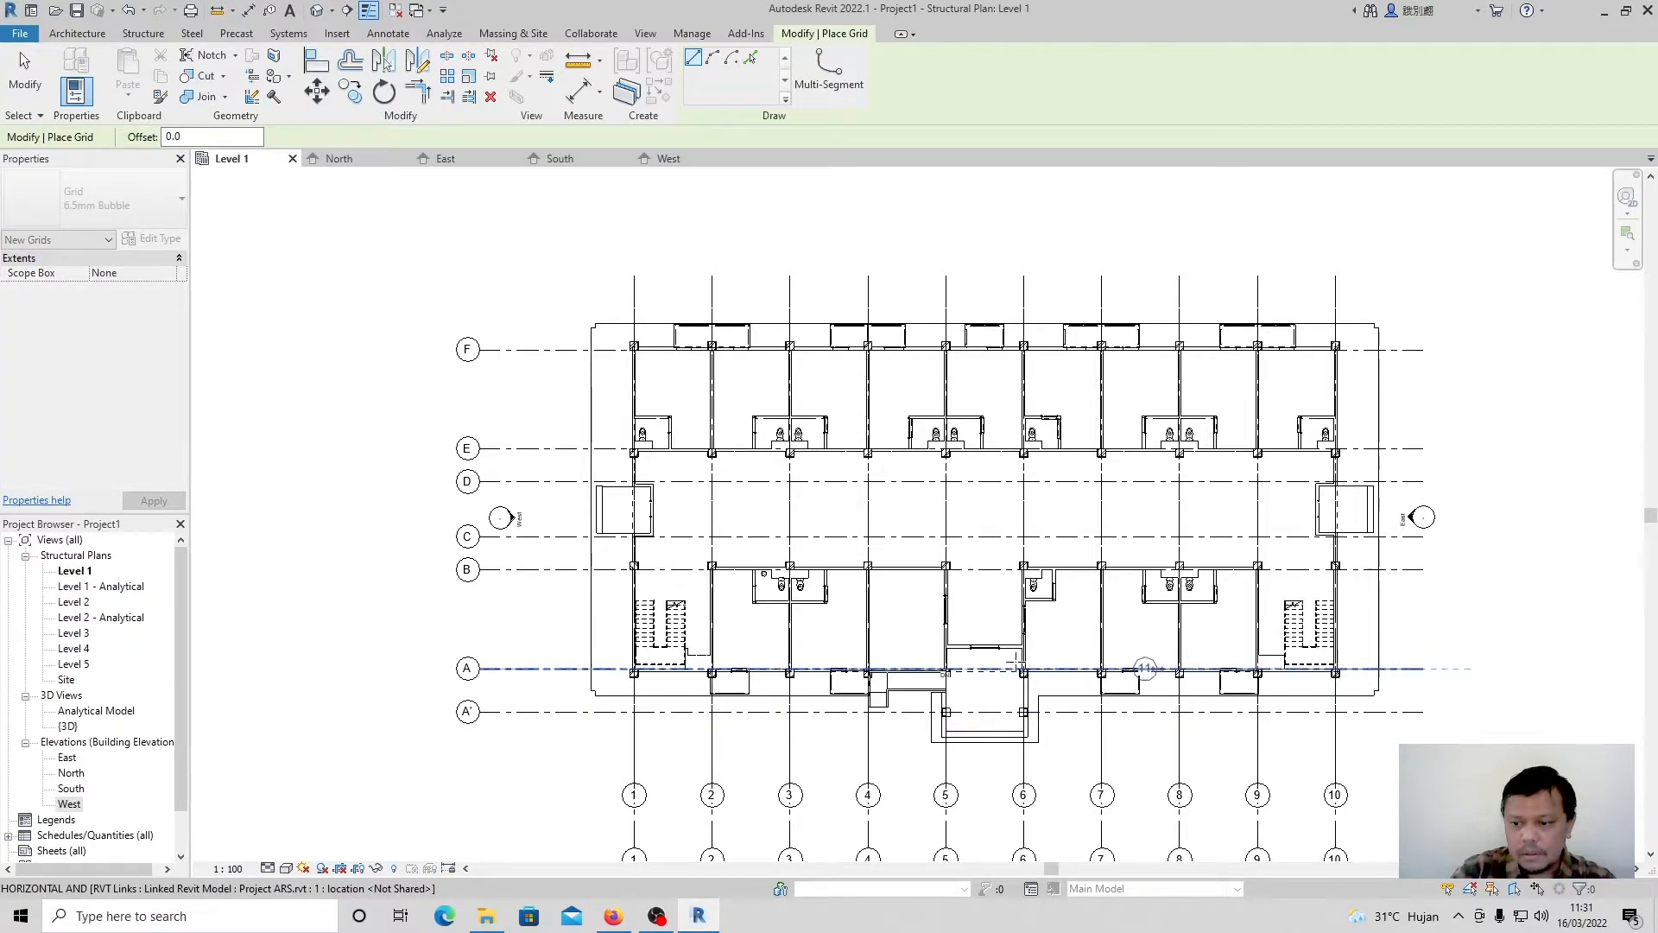
left_click(544, 669)
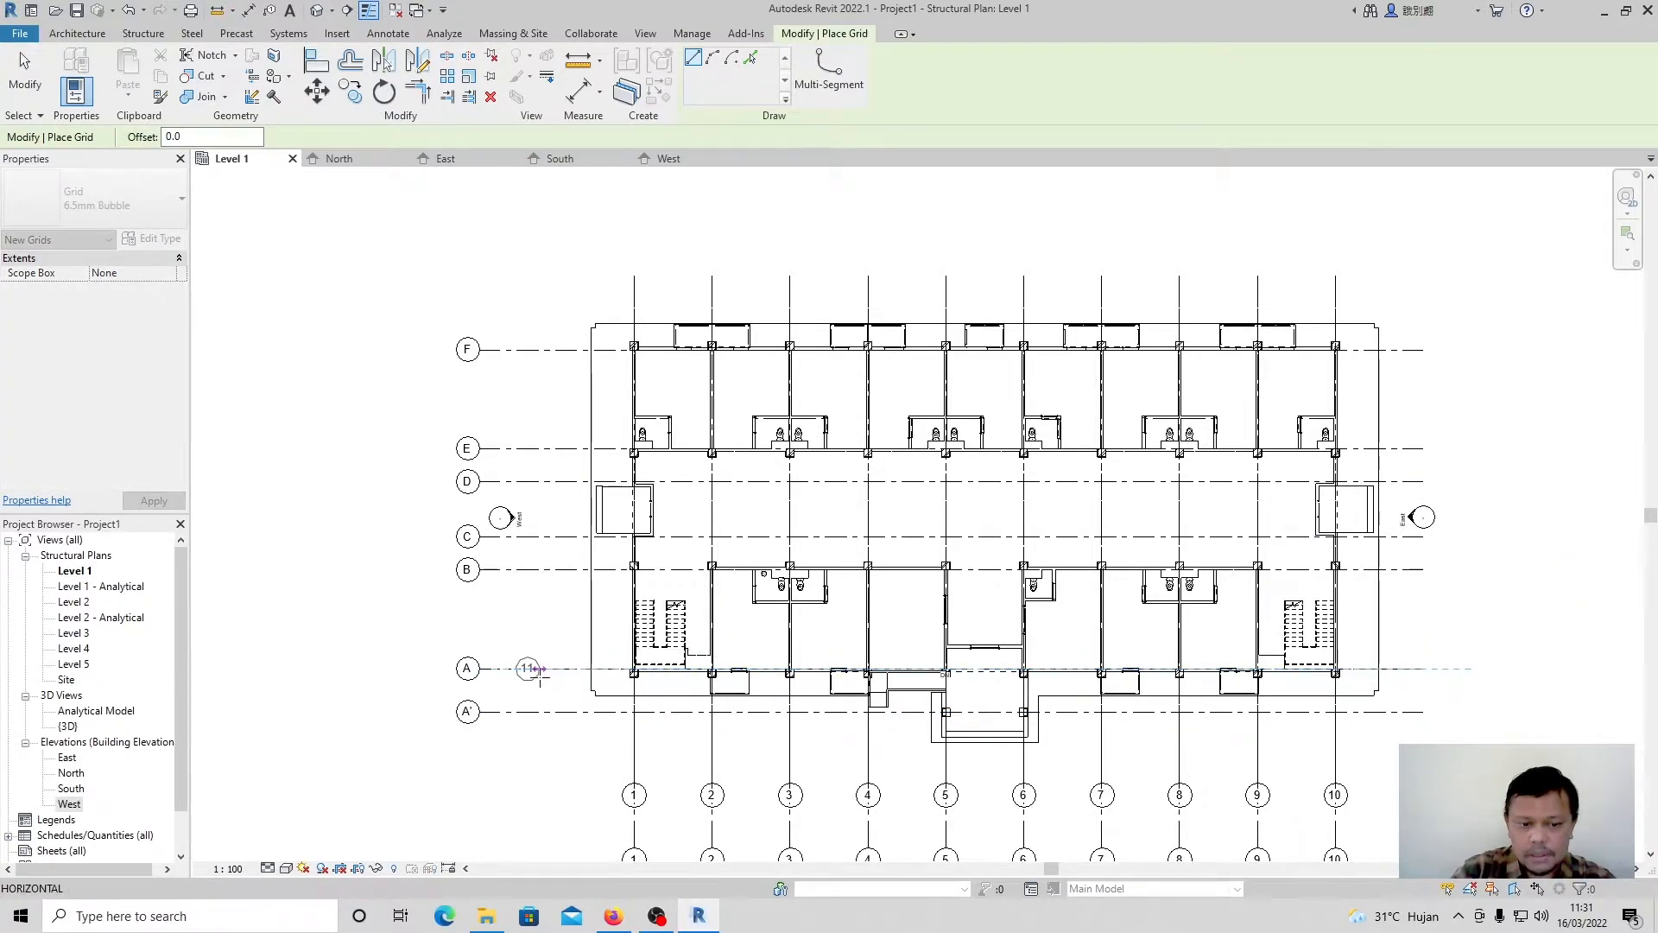
left_click(24, 87)
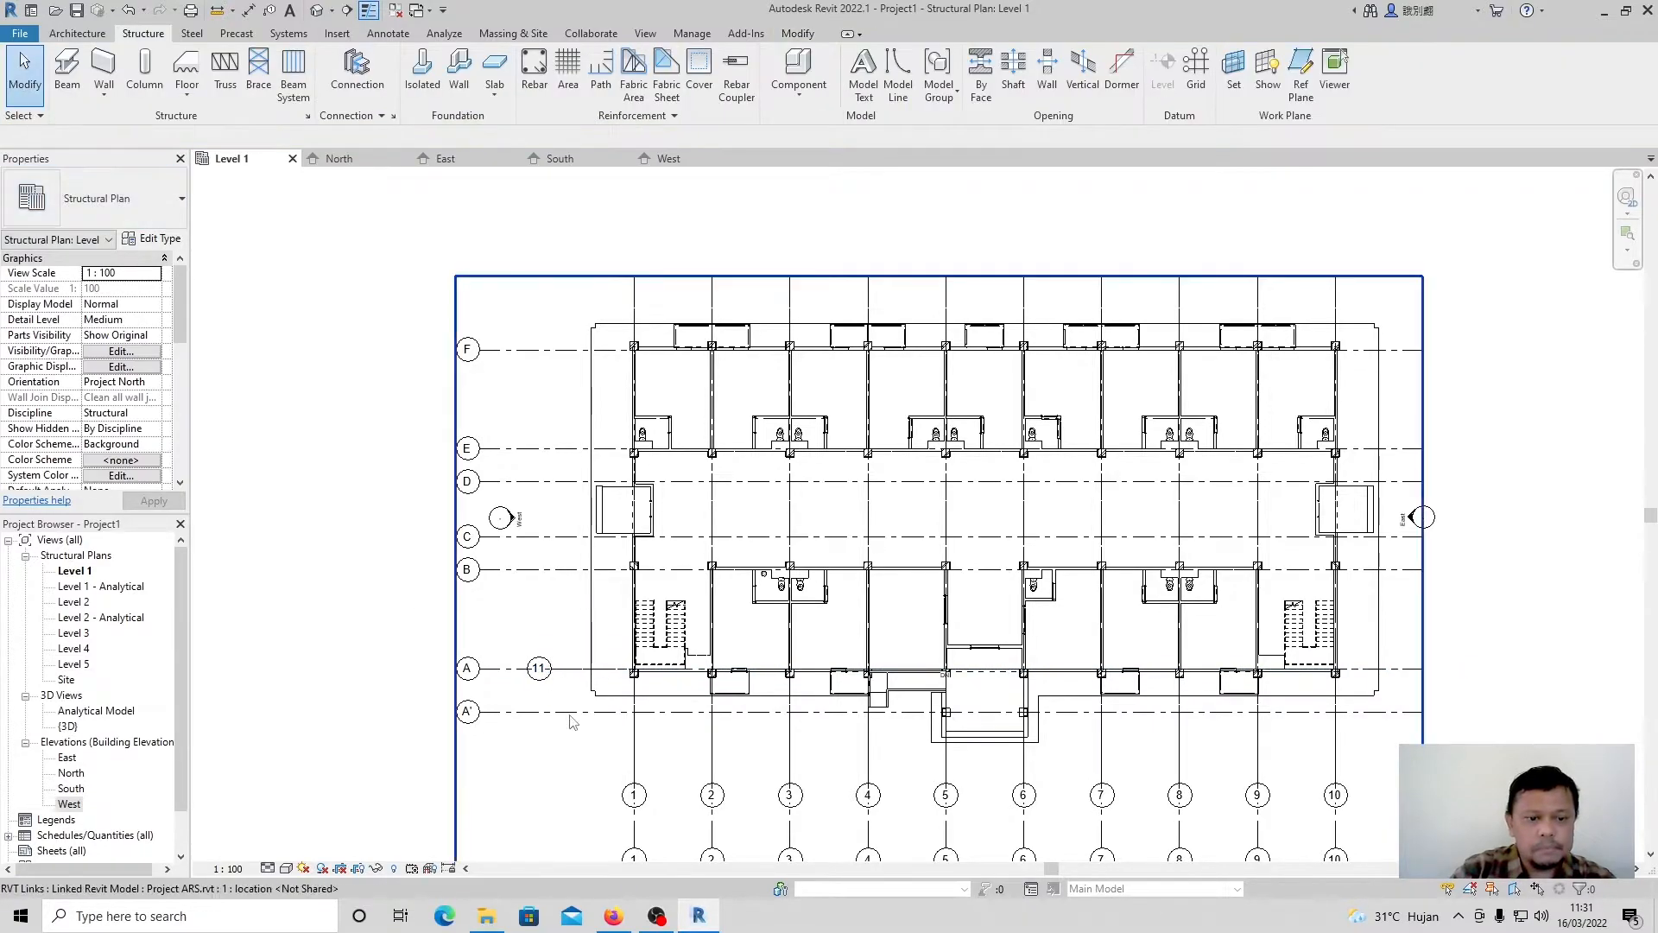
Rename the new horizontal grid as A.
left_click(544, 668)
left_click(139, 304)
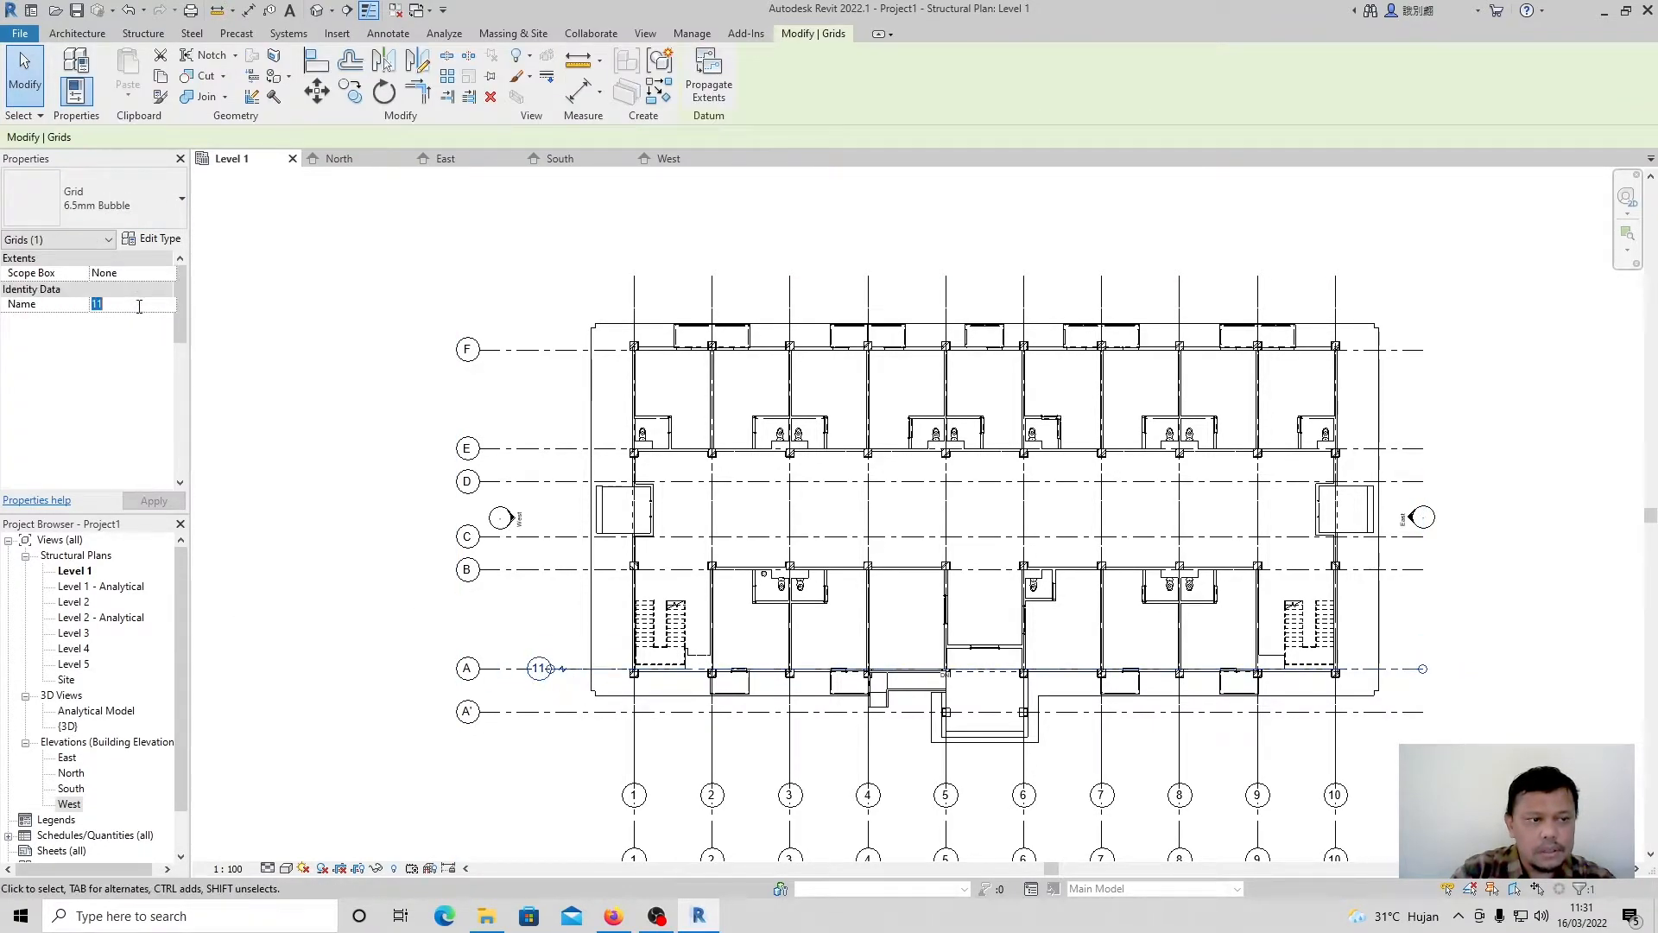
type("A")
key("Return")
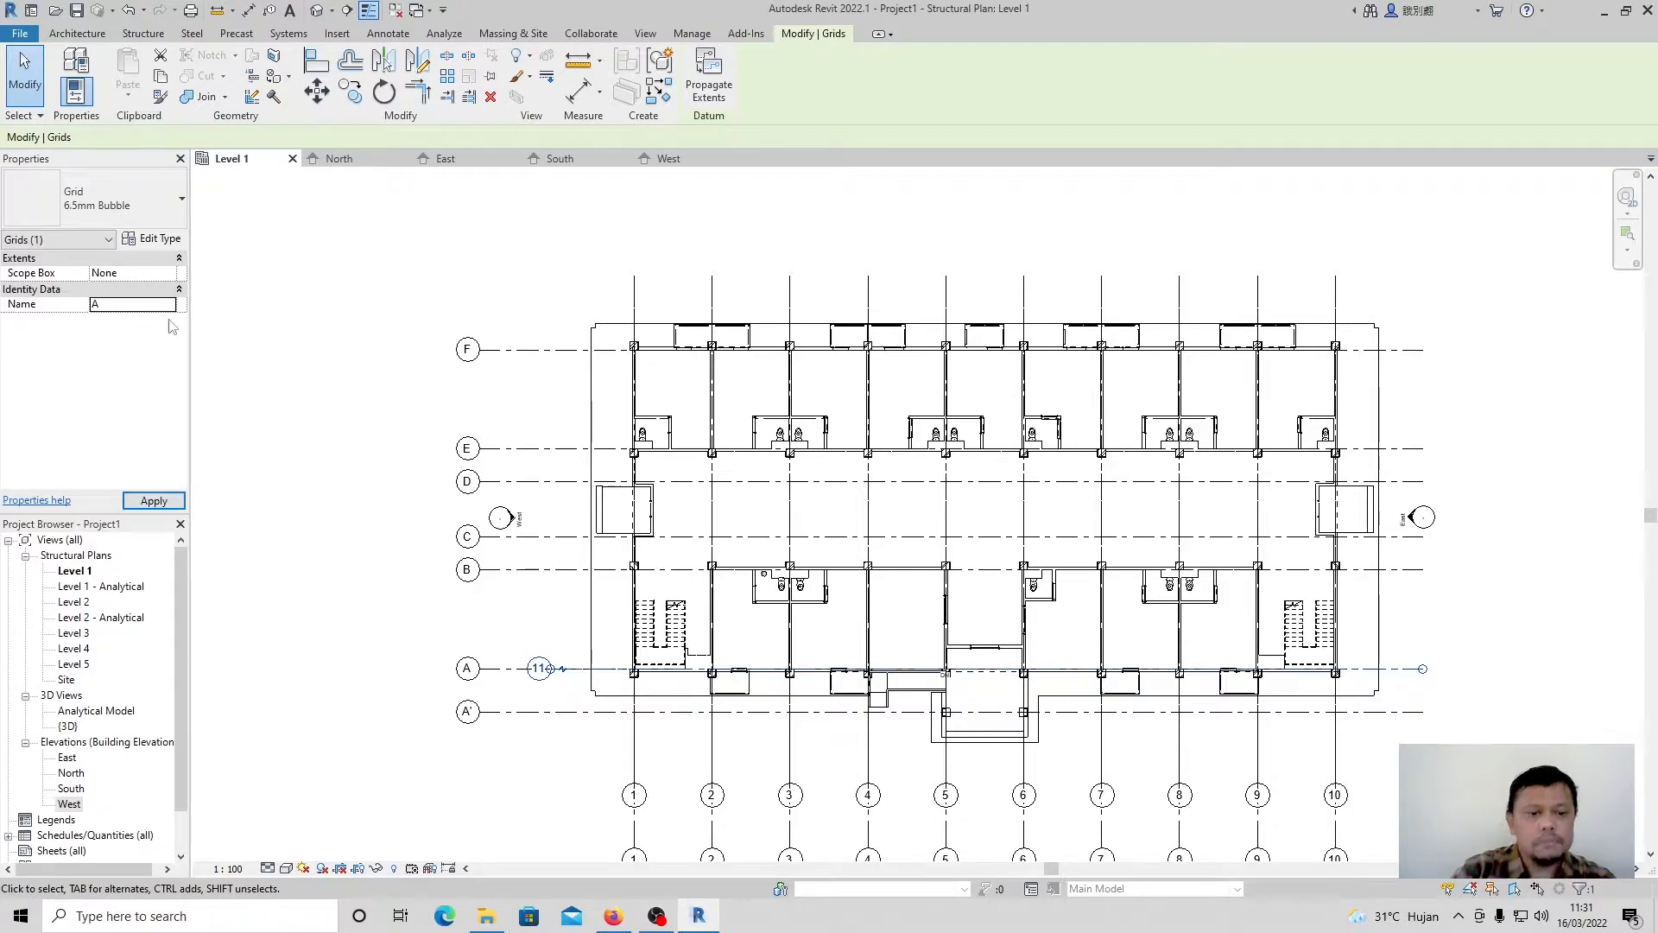
Make multiple copies of grid A onto the linked model's grids B, C, D, E, F and A'.
left_click(1417, 669)
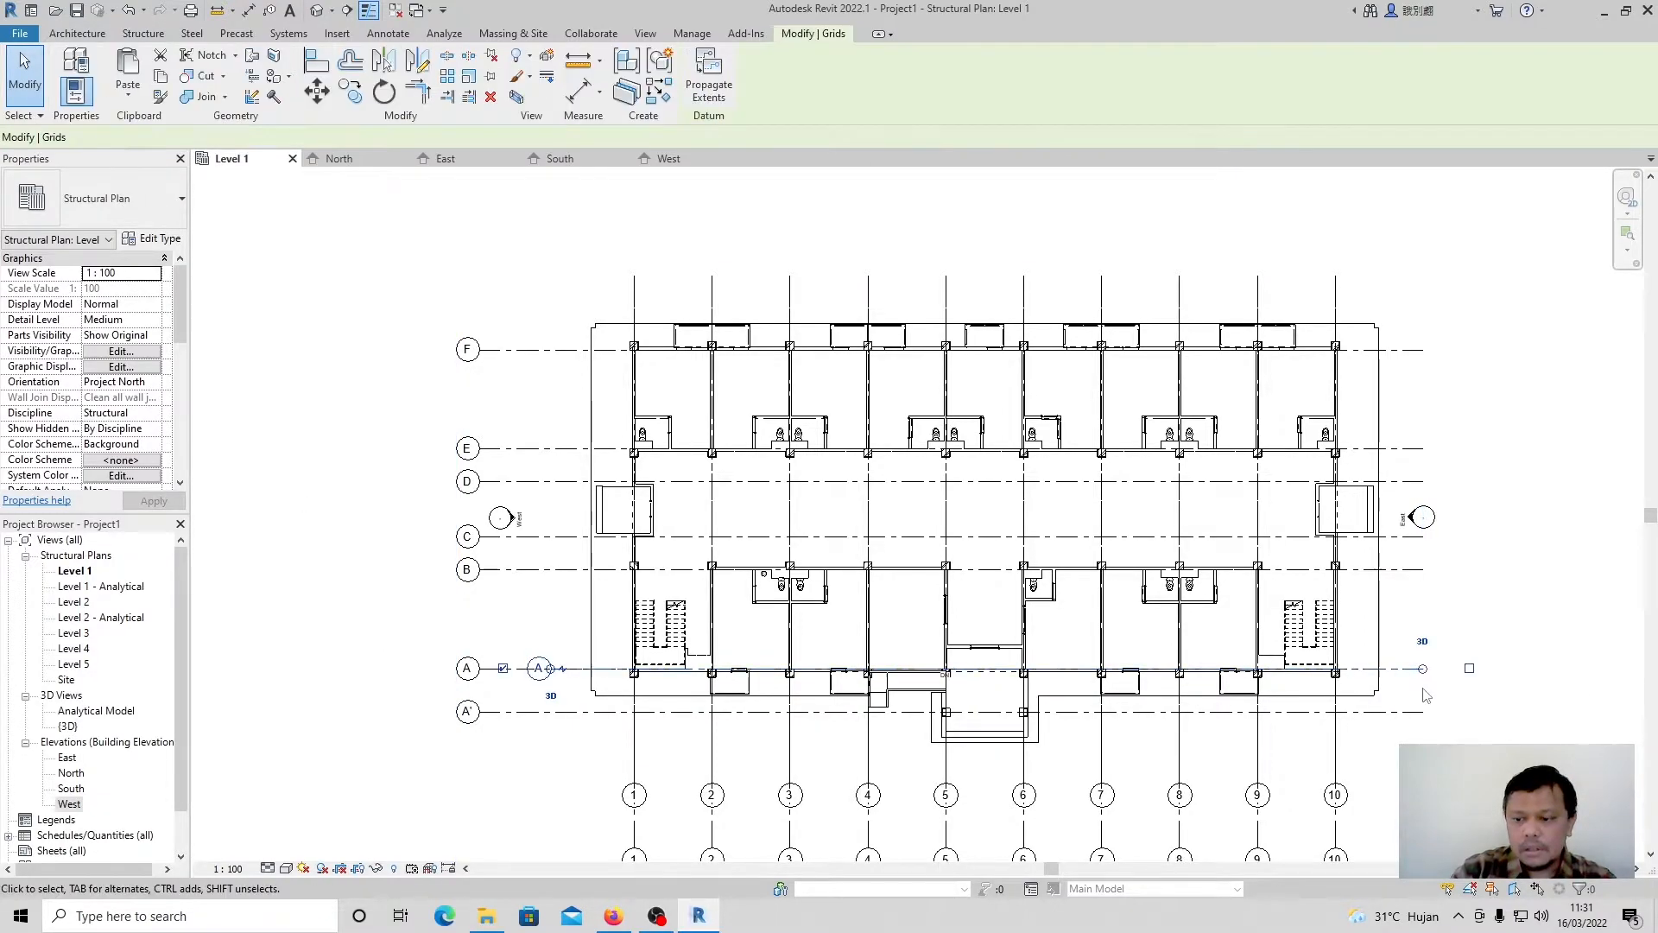
left_click(348, 93)
left_click(1422, 668)
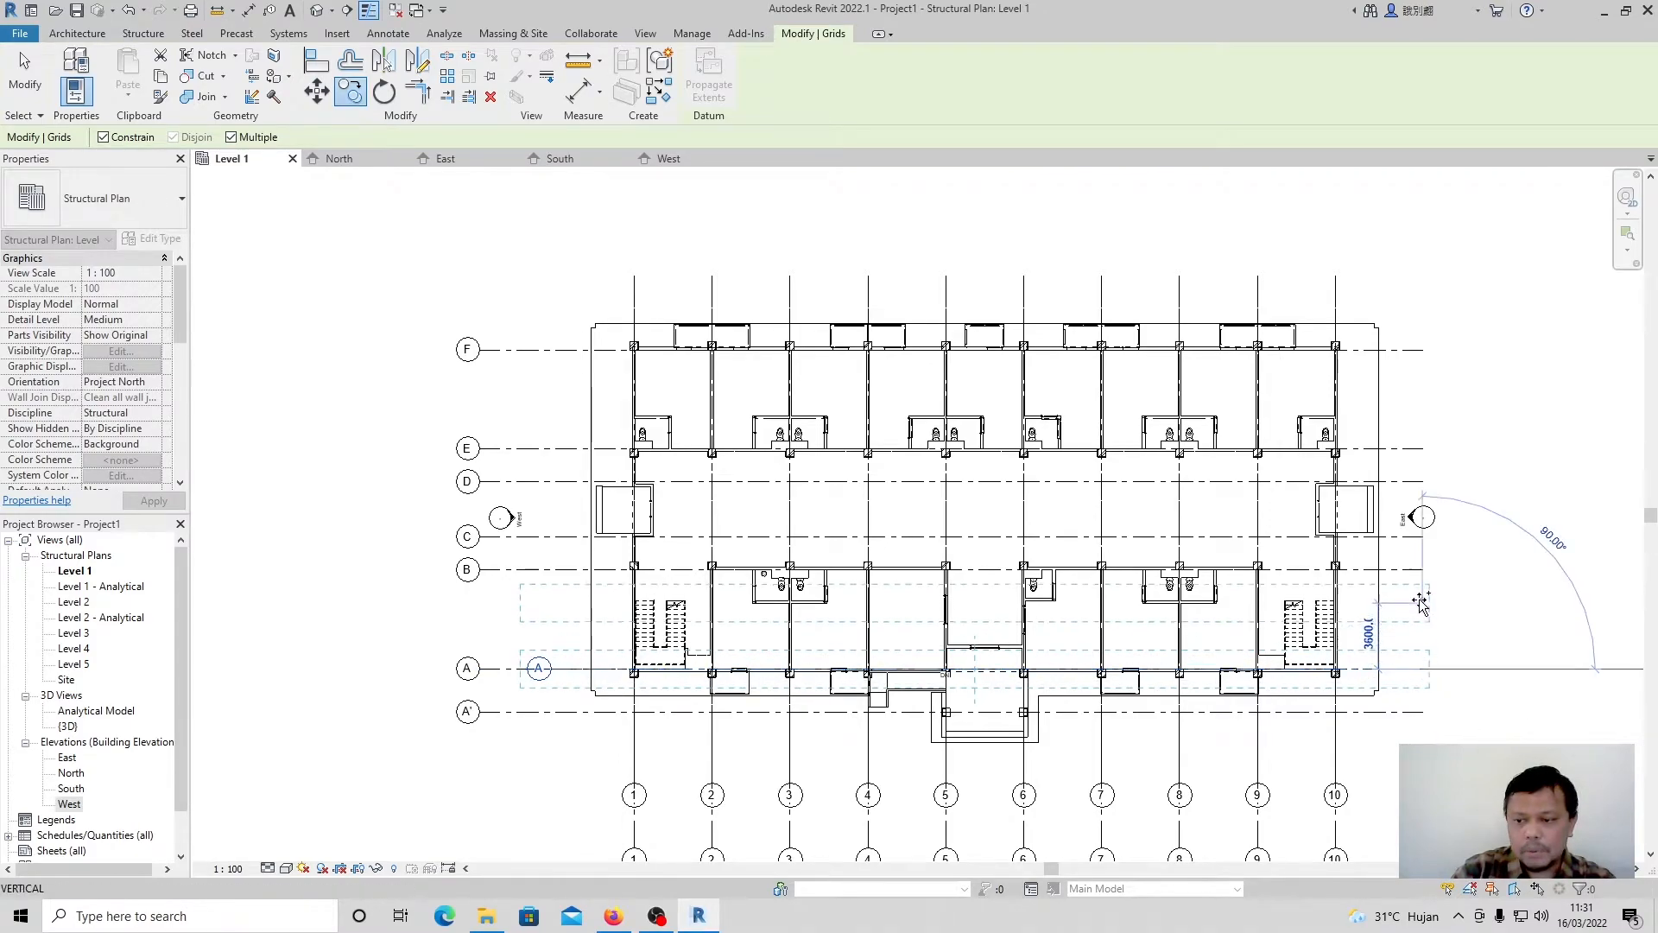
left_click(1422, 569)
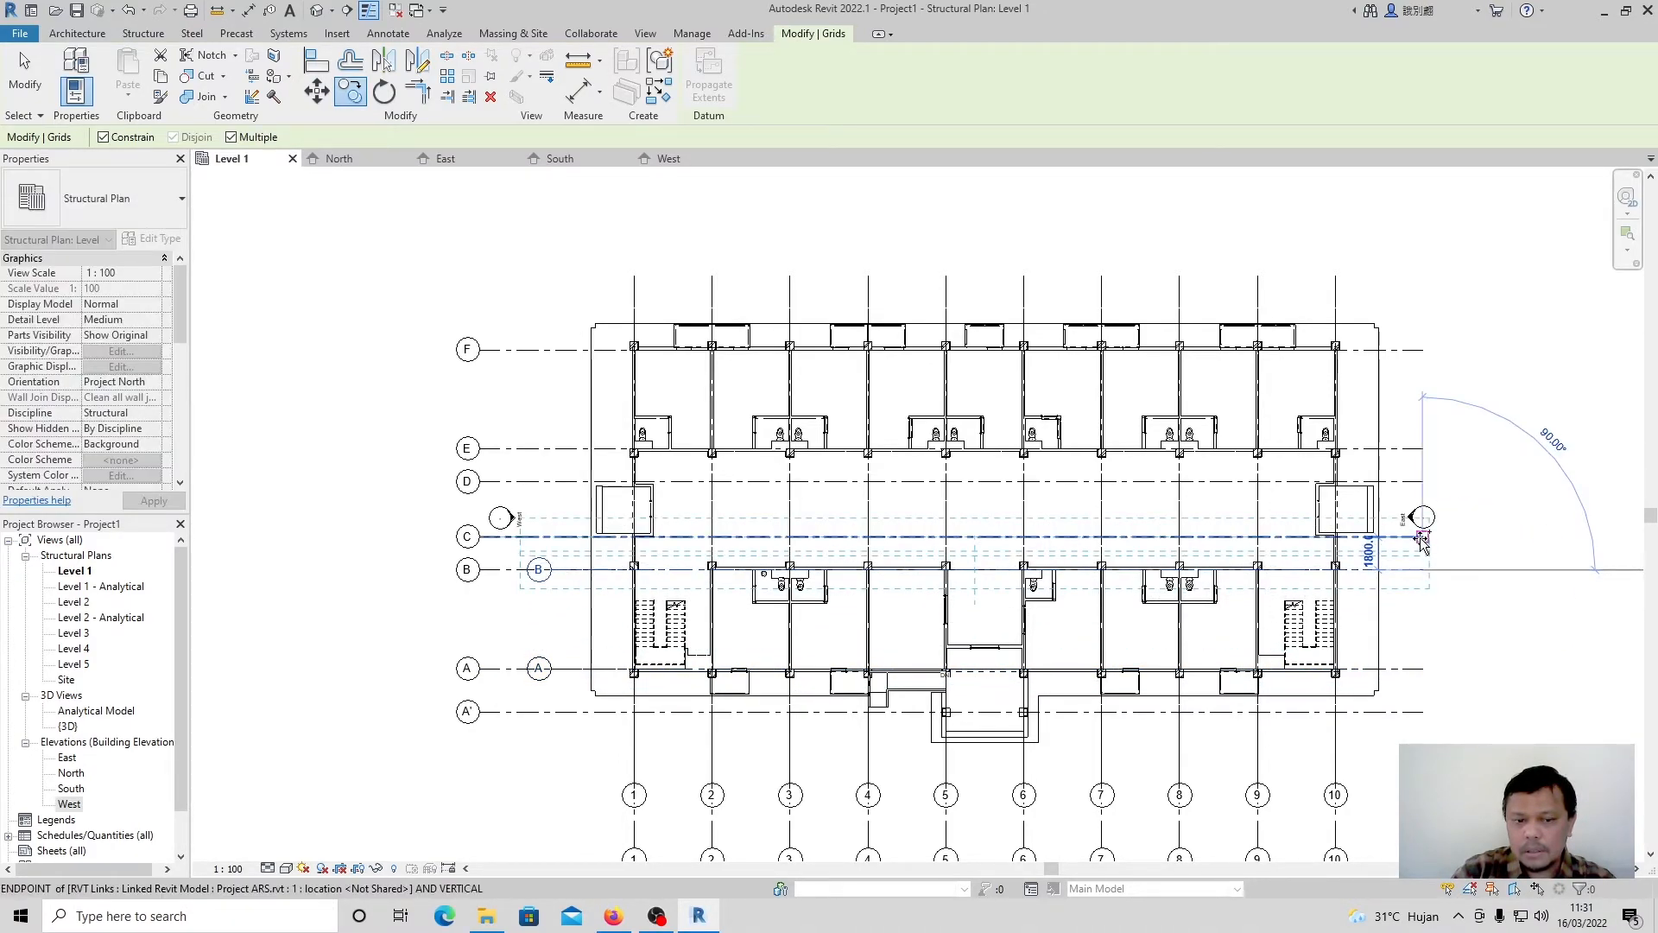
left_click(1422, 536)
left_click(1423, 481)
left_click(1421, 448)
left_click(1420, 350)
left_click(1422, 711)
key("Escape")
key("Escape")
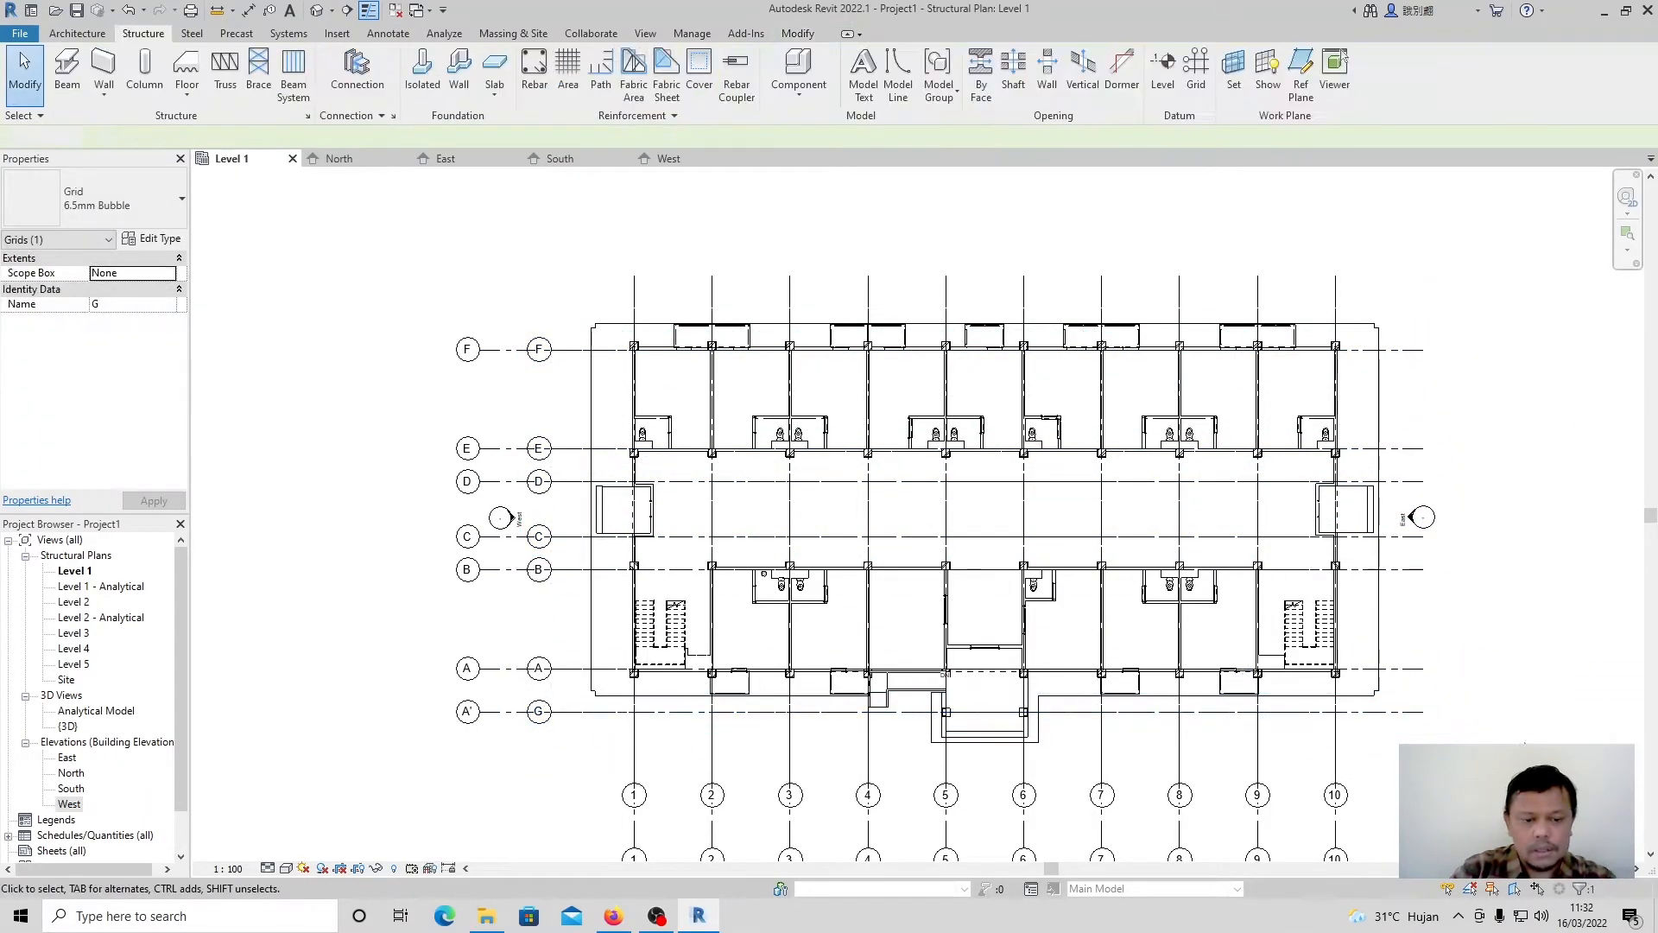
Rename the copied grid on the linked model's grid A' as A'.
left_click(547, 720)
left_click(110, 303)
type("A")
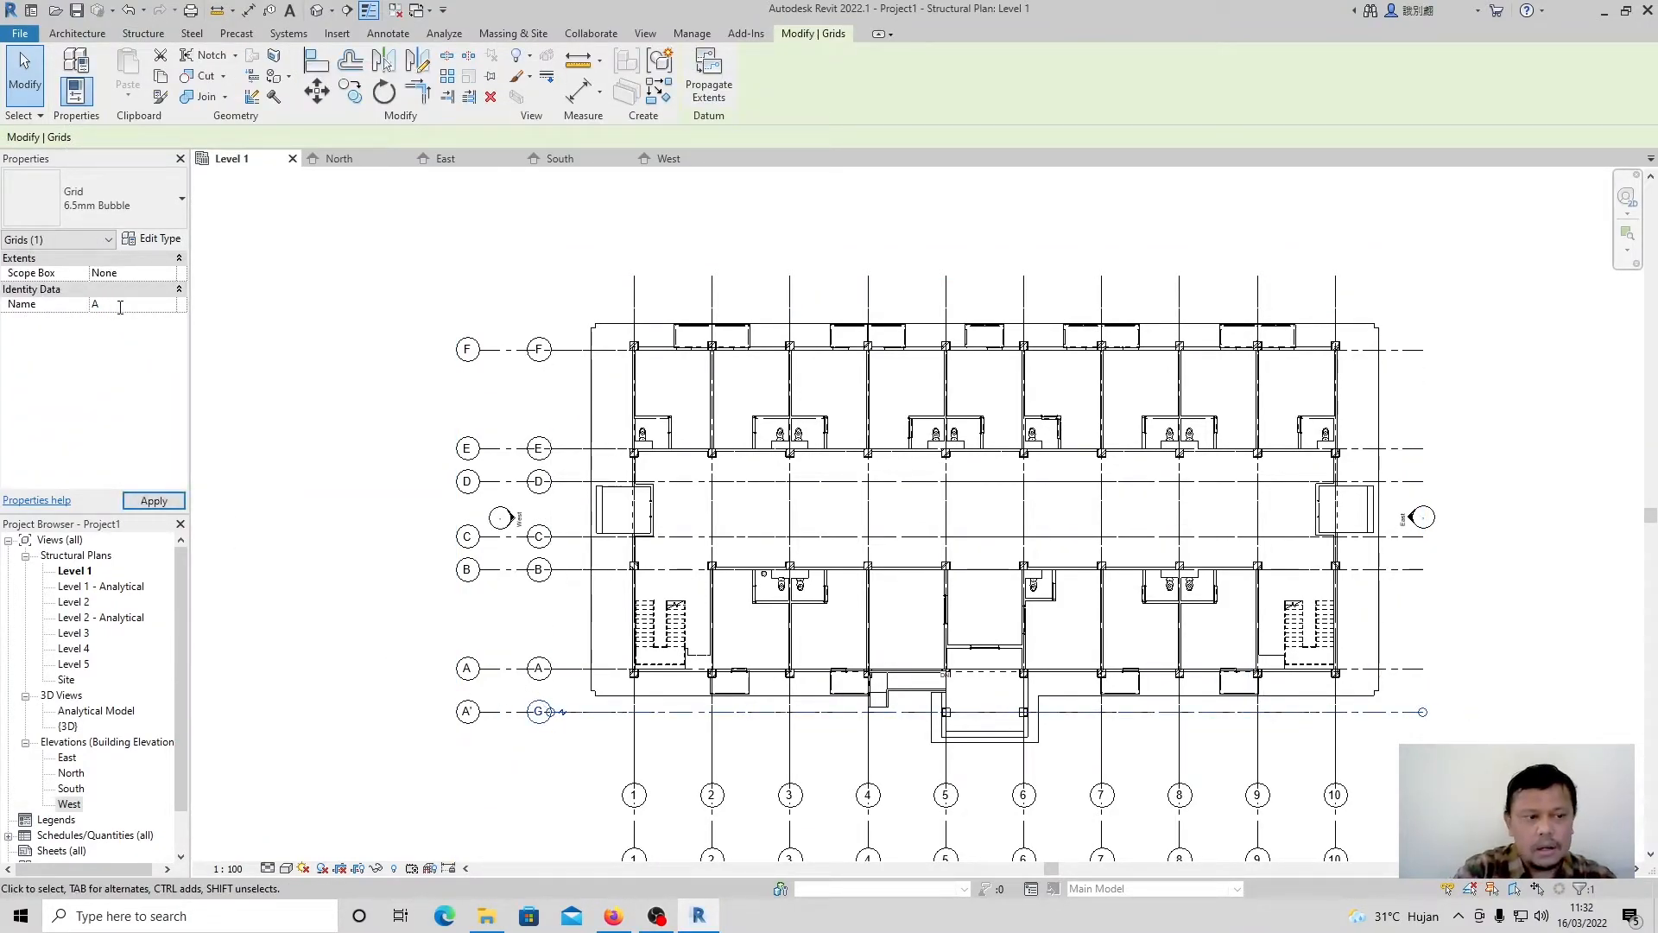
left_click(156, 506)
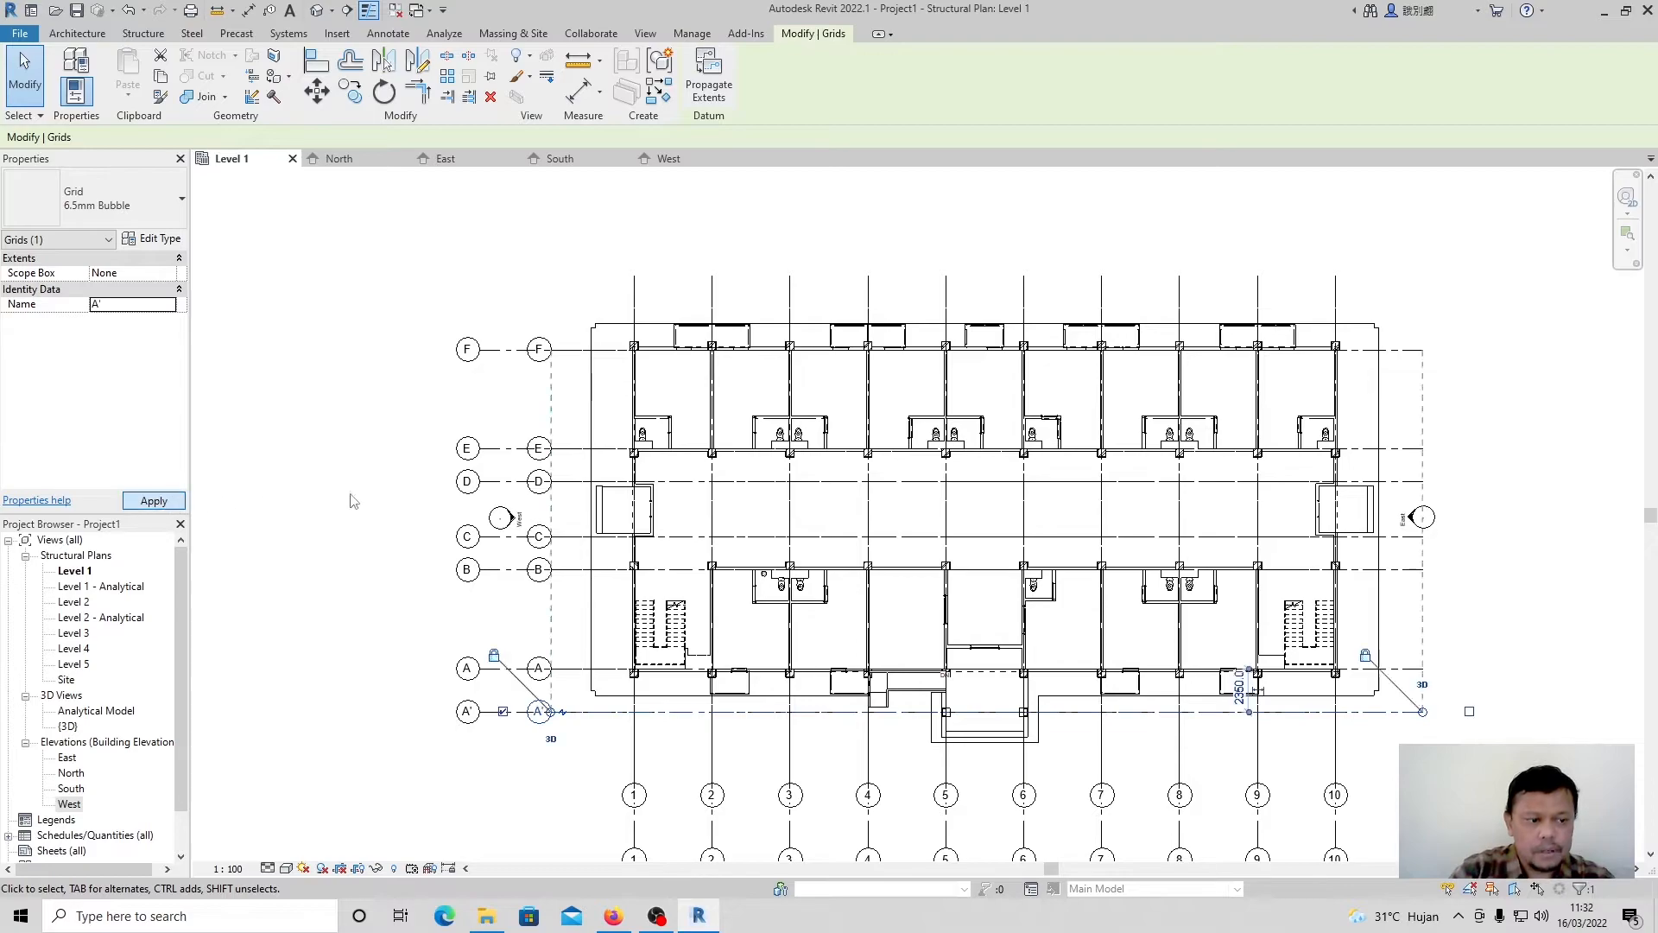
left_click(326, 610)
middle_click_drag(449, 427, 424, 376)
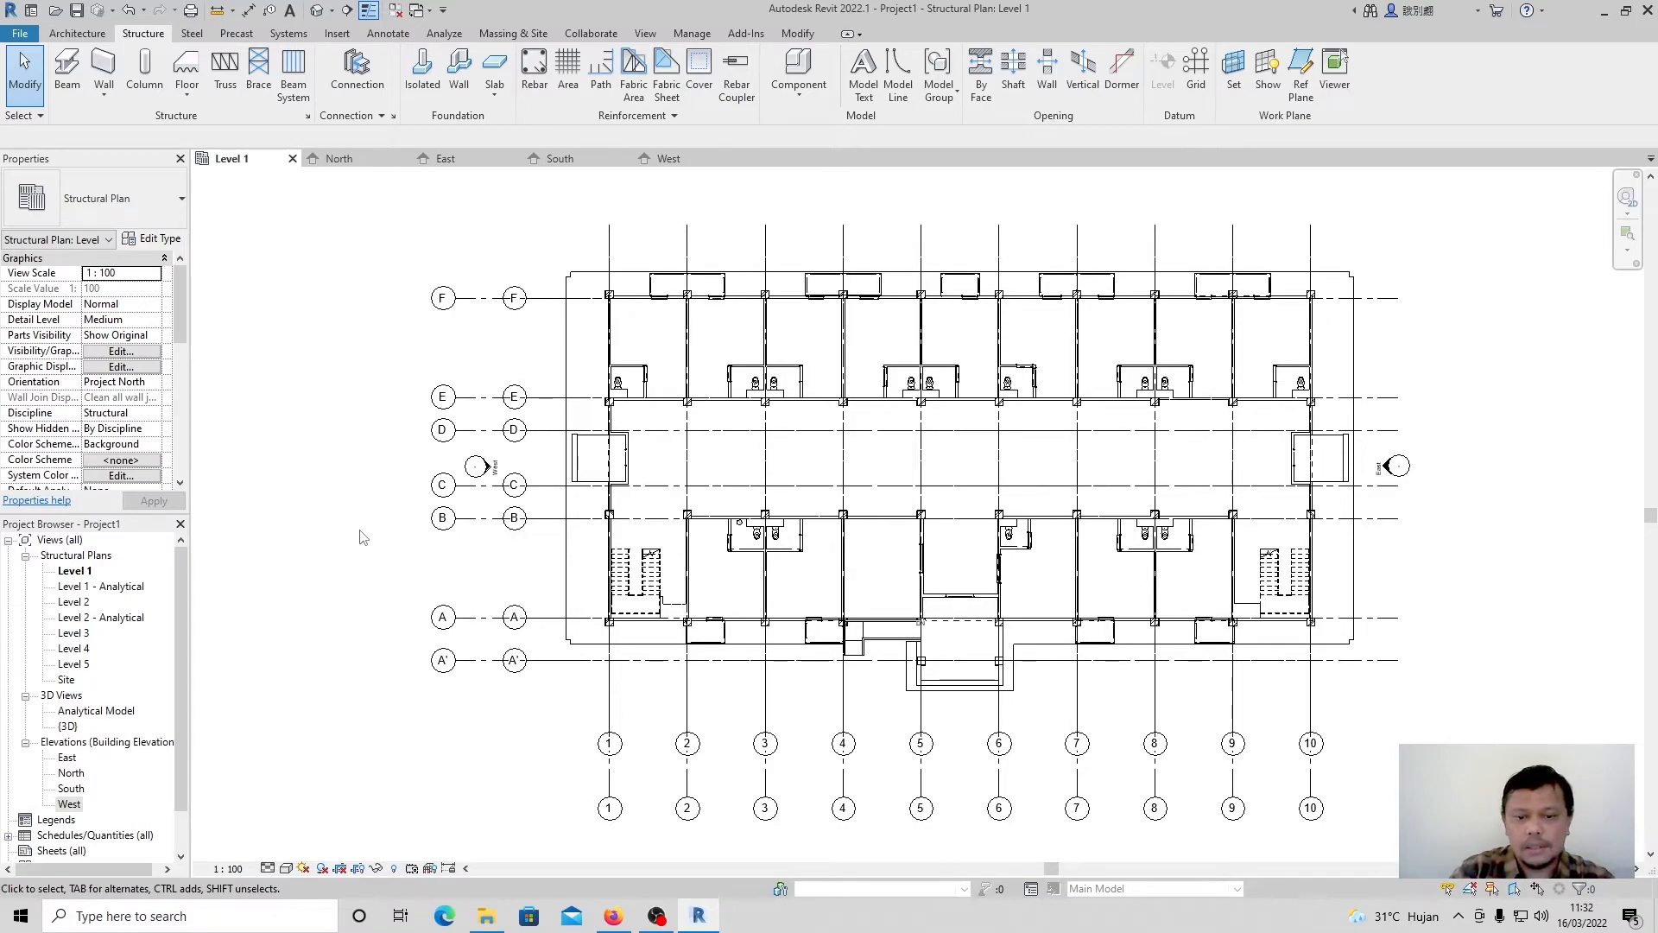
left_click(942, 466)
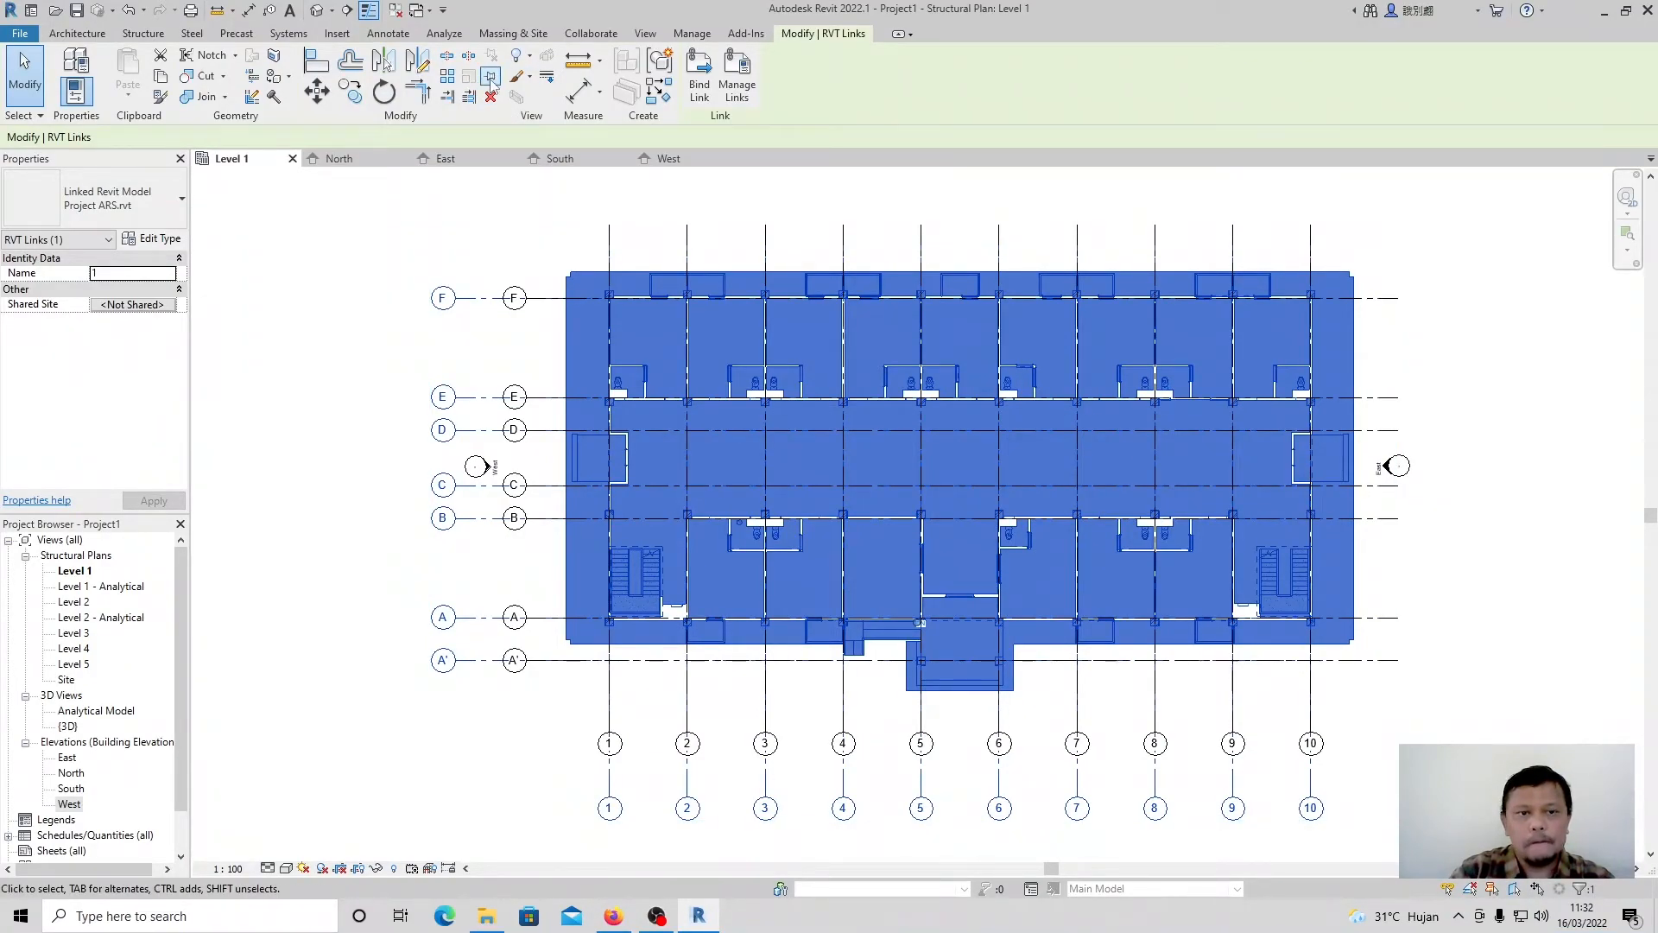
left_click(1475, 473)
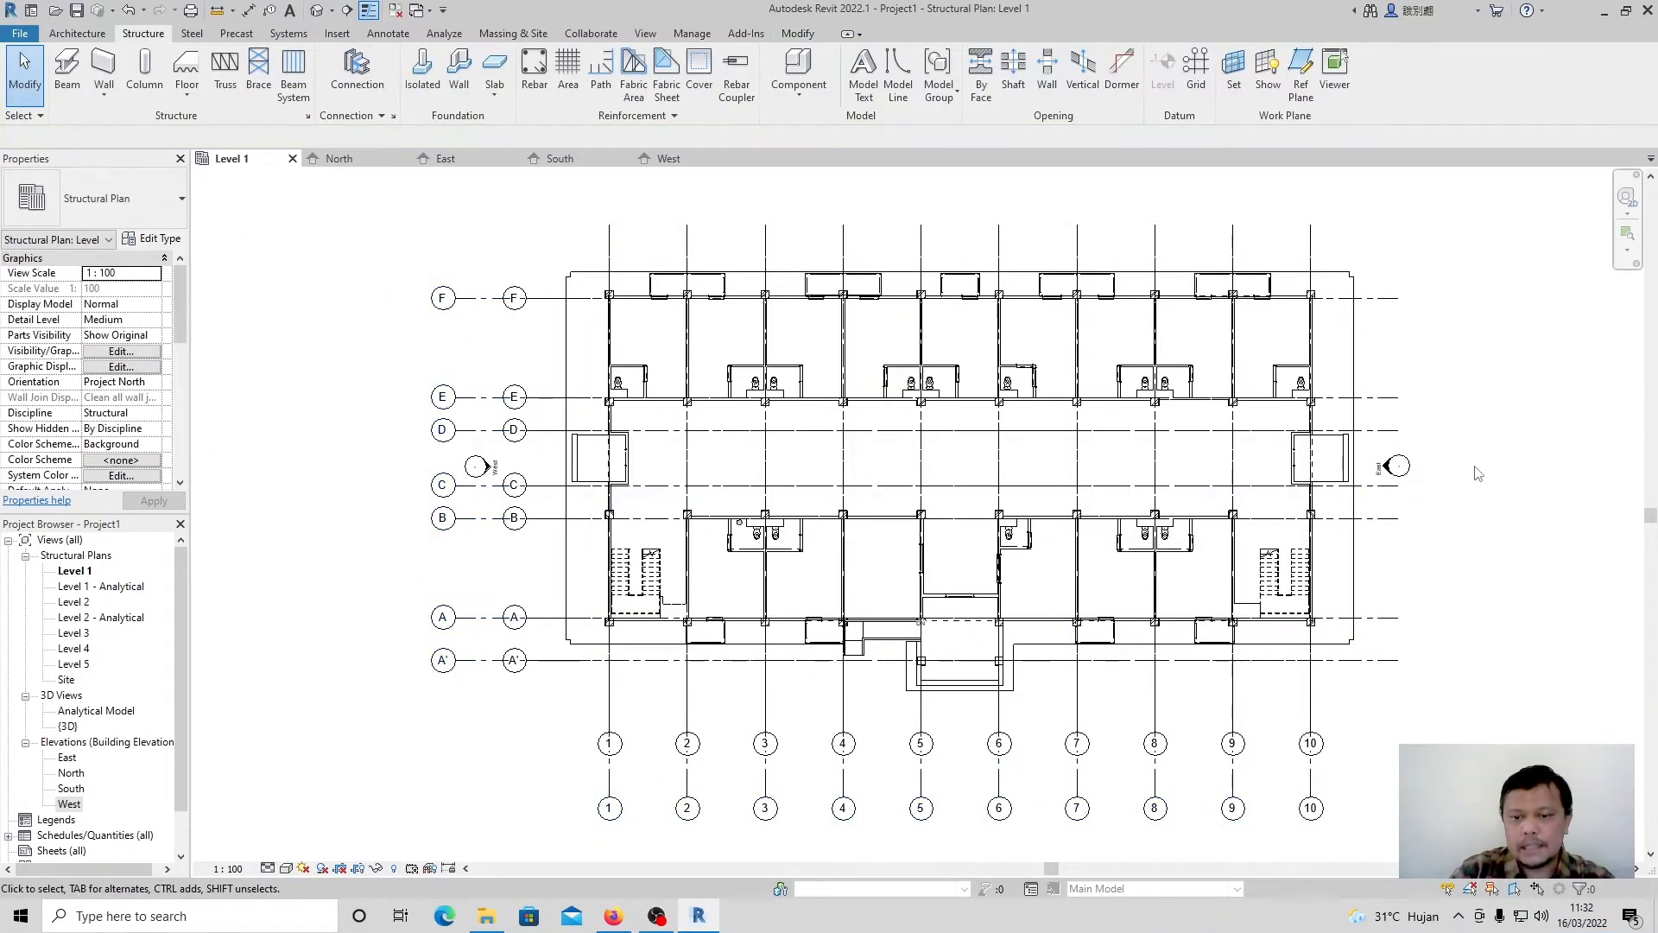